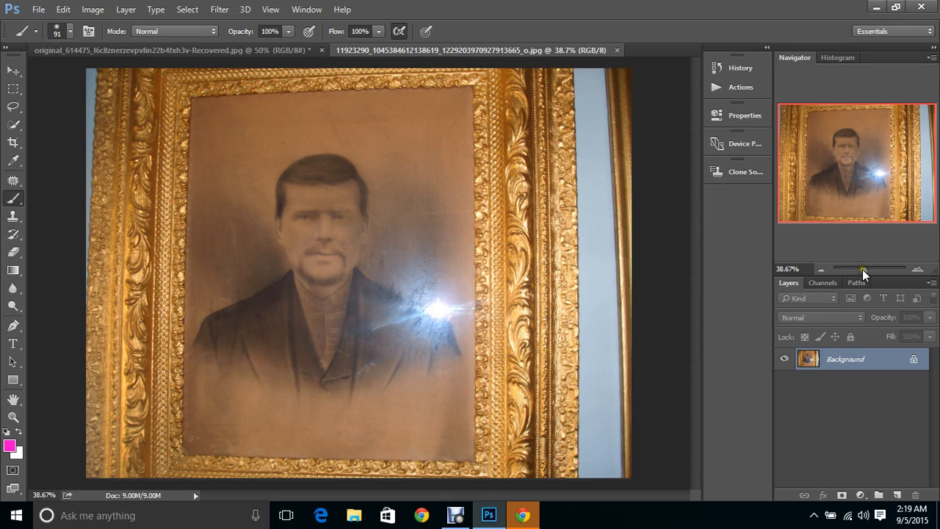
Step: Convert the framed portrait photo to black and white with the Default preset
left_click_drag(865, 270, 867, 271)
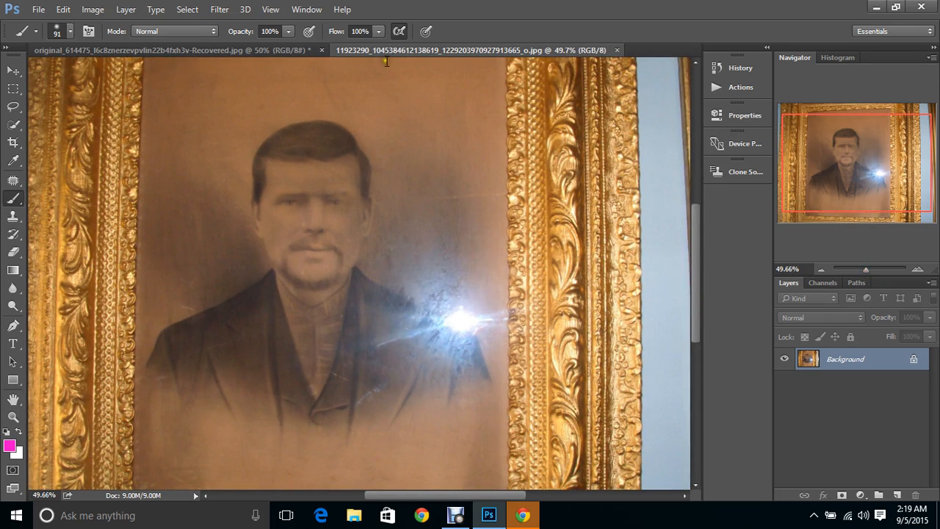
left_click(94, 11)
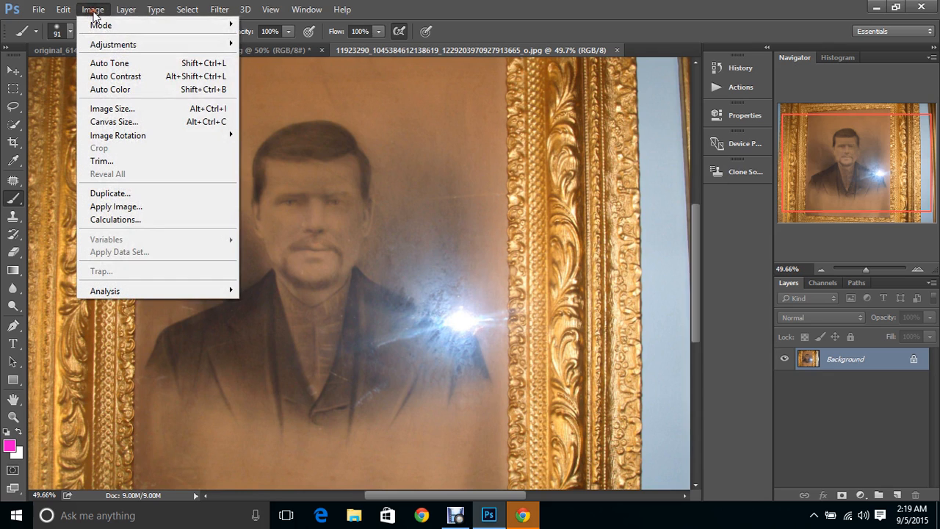
mouse_move(100, 43)
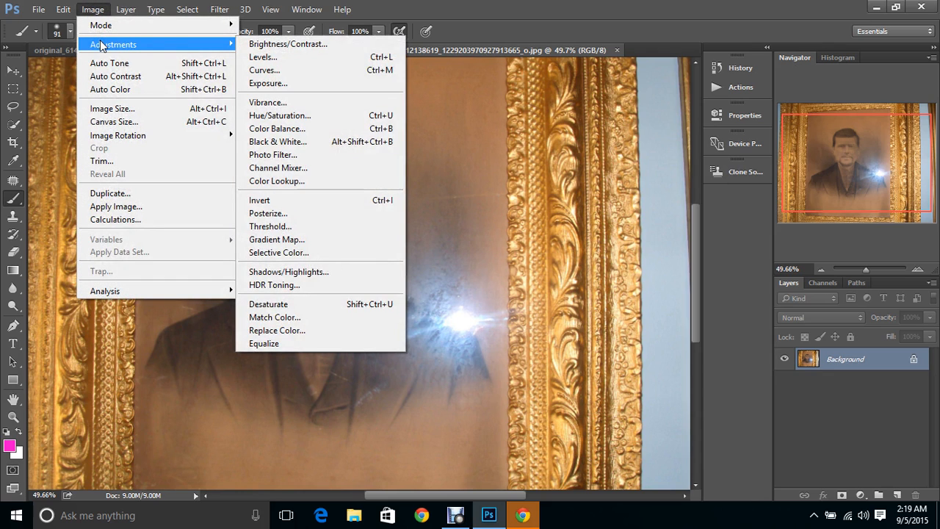
left_click(300, 140)
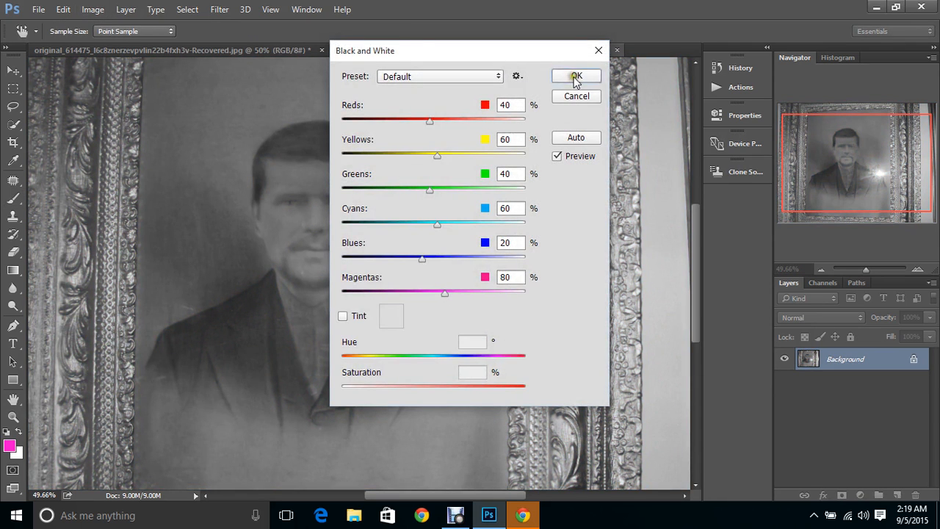
left_click(577, 77)
mouse_move(834, 185)
left_mouse_down()
mouse_move(845, 187)
mouse_move(830, 189)
left_mouse_up()
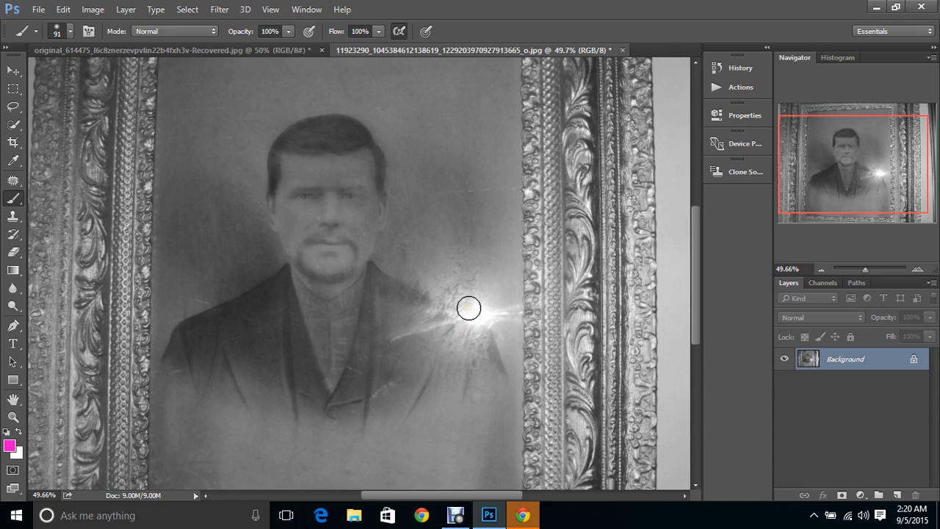
left_click(20, 188)
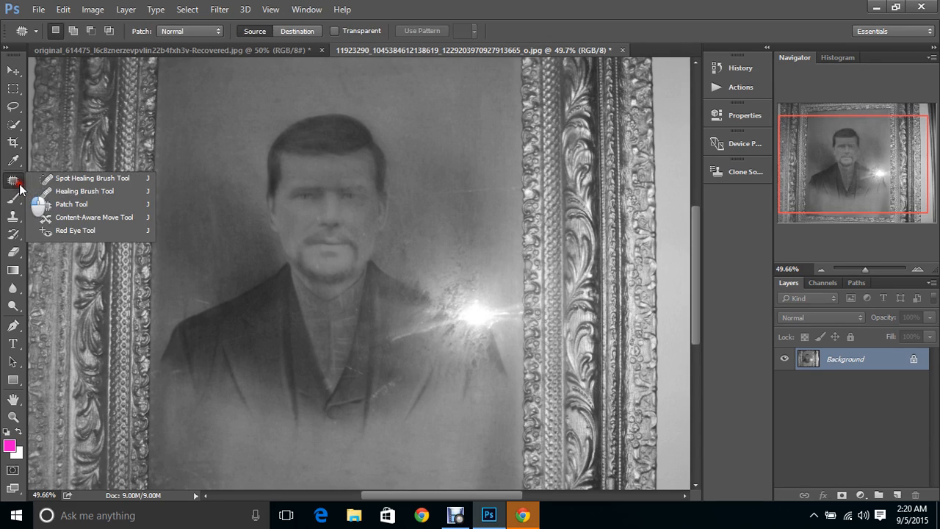
left_click(59, 191)
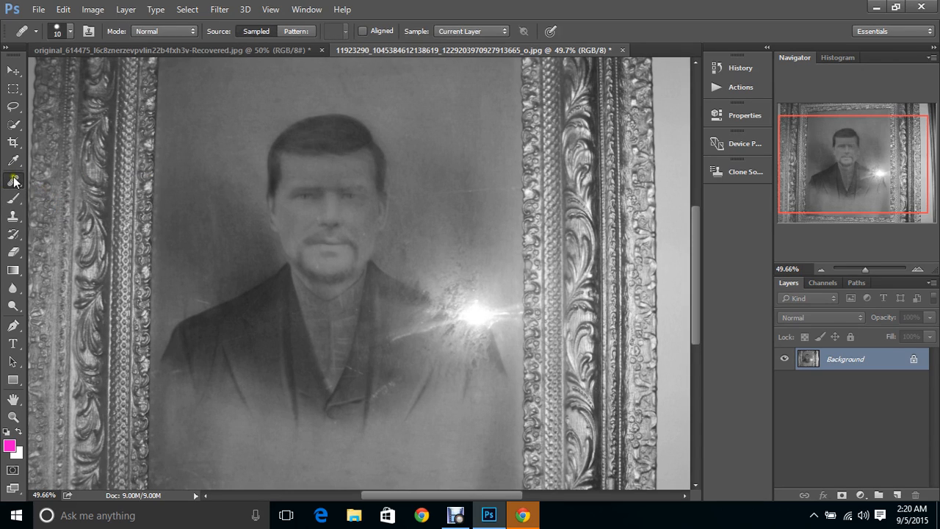
left_click(18, 182)
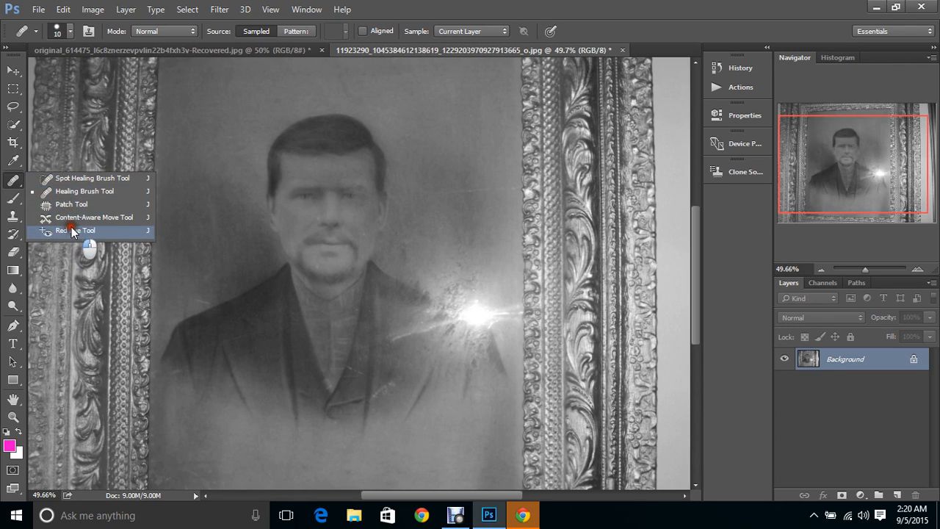
left_click(72, 183)
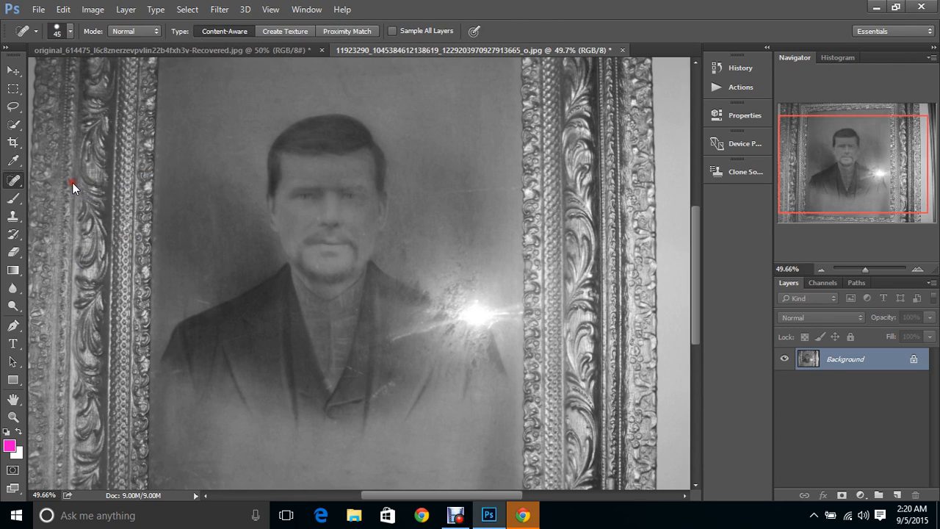
left_click(14, 218)
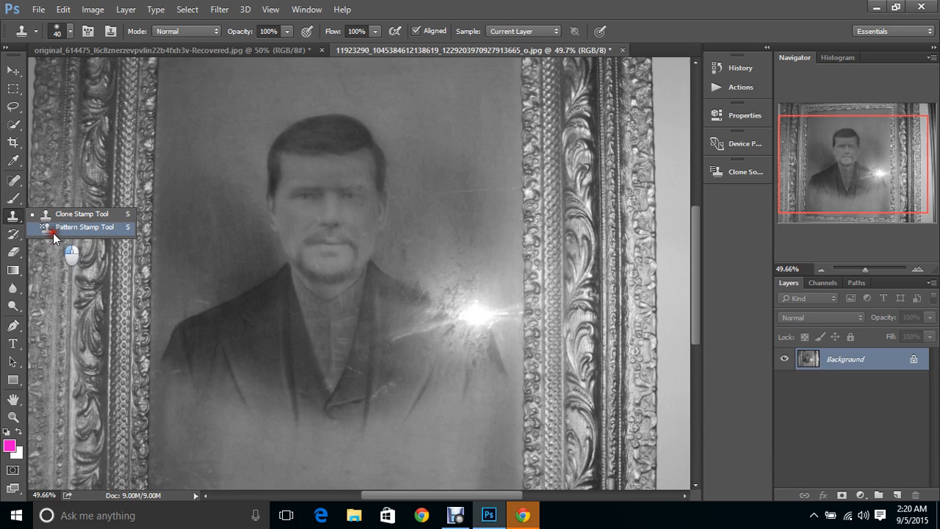
left_click(60, 217)
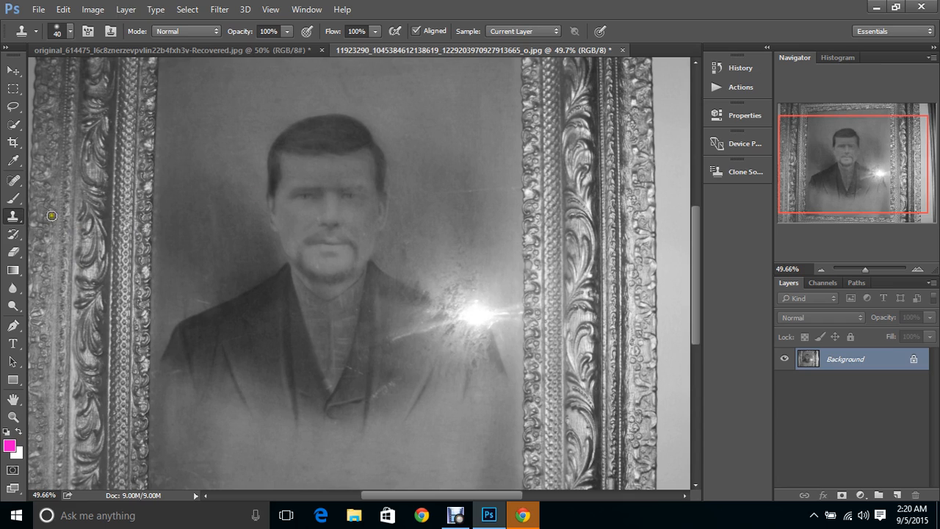
Step: Heal the specks above the glare, the thin background scratch and the light streak beside the frame with the Content-Aware Spot Healing Brush
left_click(15, 181)
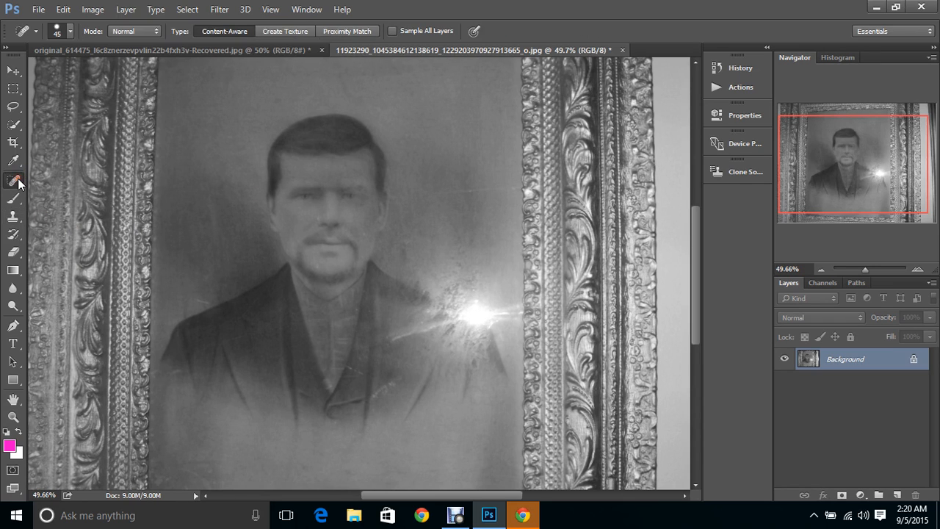
right_click(16, 181)
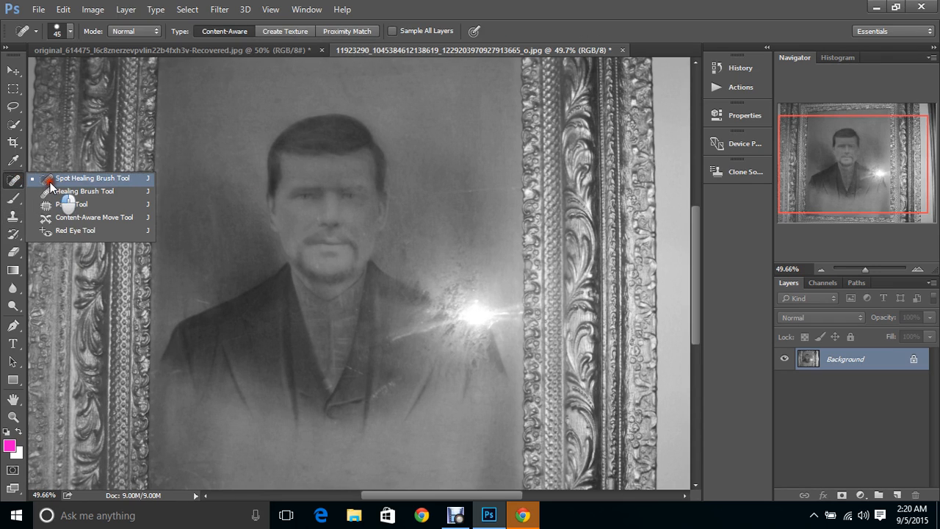
left_click(50, 181)
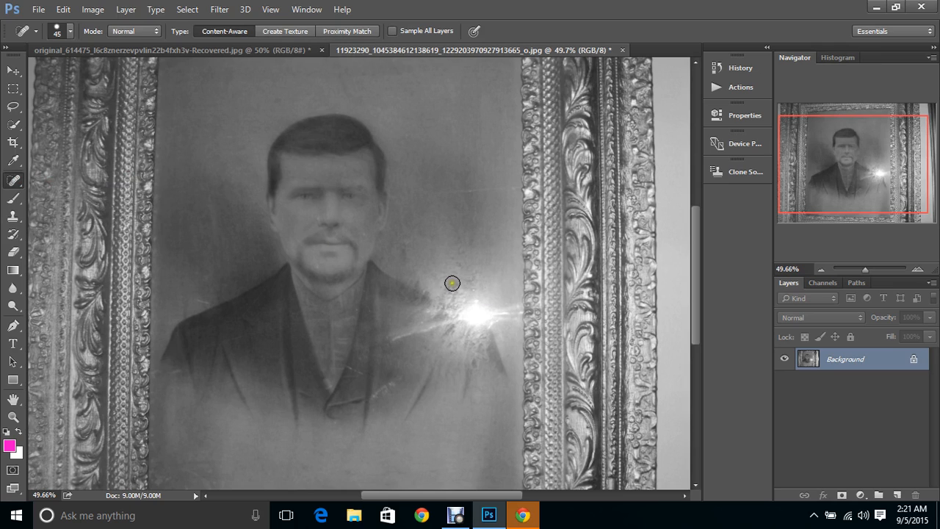
left_click(448, 285)
mouse_move(452, 287)
left_mouse_down()
mouse_move(485, 290)
mouse_move(435, 266)
mouse_move(492, 266)
mouse_move(449, 248)
left_mouse_up()
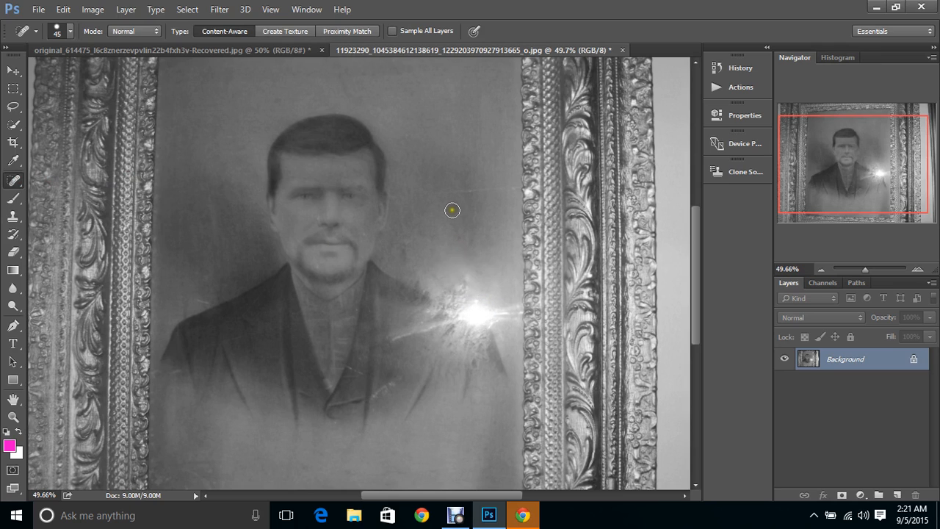
left_click_drag(451, 198, 504, 191)
mouse_move(469, 284)
left_mouse_down()
mouse_move(452, 293)
mouse_move(507, 324)
mouse_move(500, 301)
mouse_move(506, 311)
mouse_move(512, 305)
left_mouse_up()
left_click(514, 315)
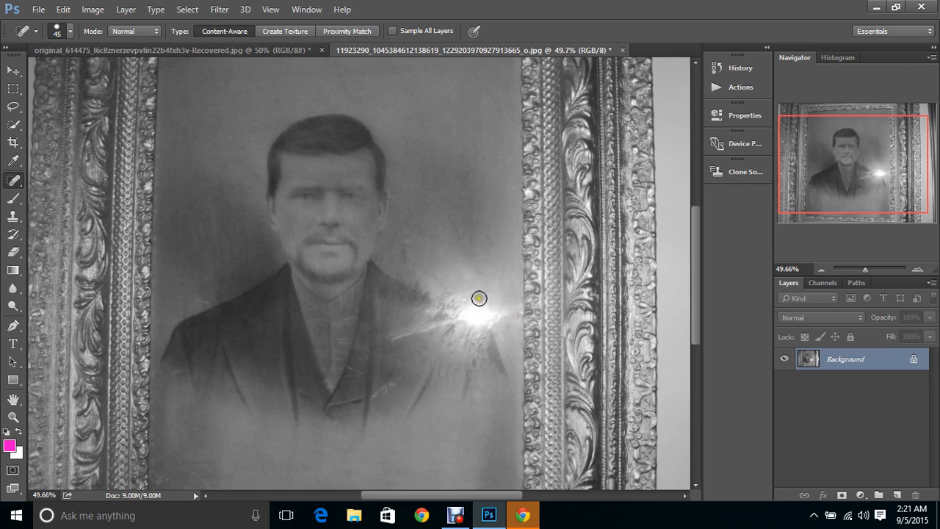
Step: Spot-heal the dark speckles between the man's neck and the glare, along the upper edge of the shoulder
left_click(399, 263)
left_click(423, 272)
mouse_move(400, 252)
left_mouse_down()
mouse_move(420, 263)
mouse_move(417, 281)
mouse_move(458, 290)
mouse_move(499, 321)
mouse_move(489, 297)
left_mouse_up()
left_click(438, 288)
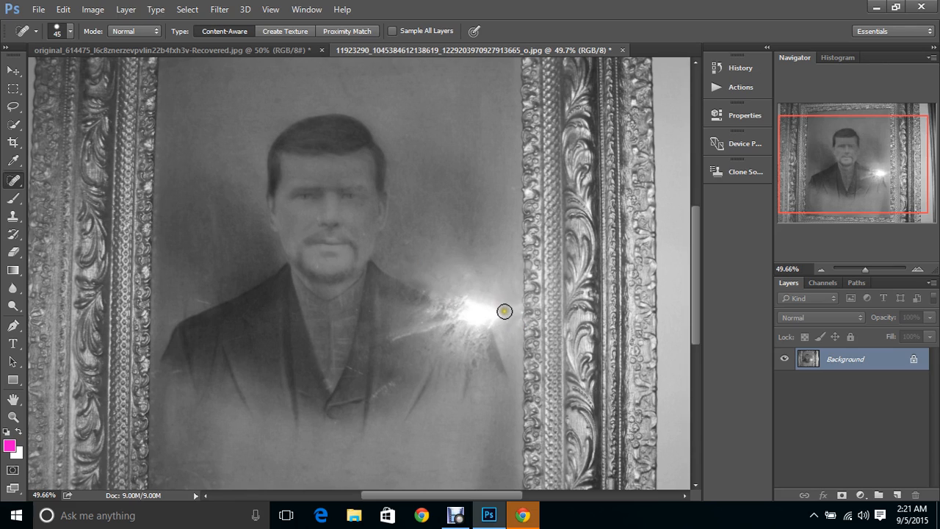
left_click(513, 309)
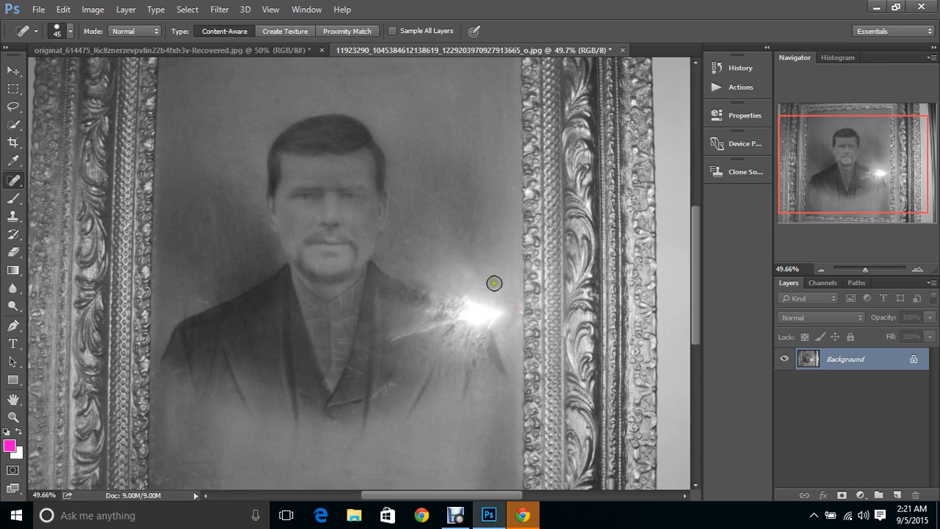
left_click_drag(490, 298, 441, 285)
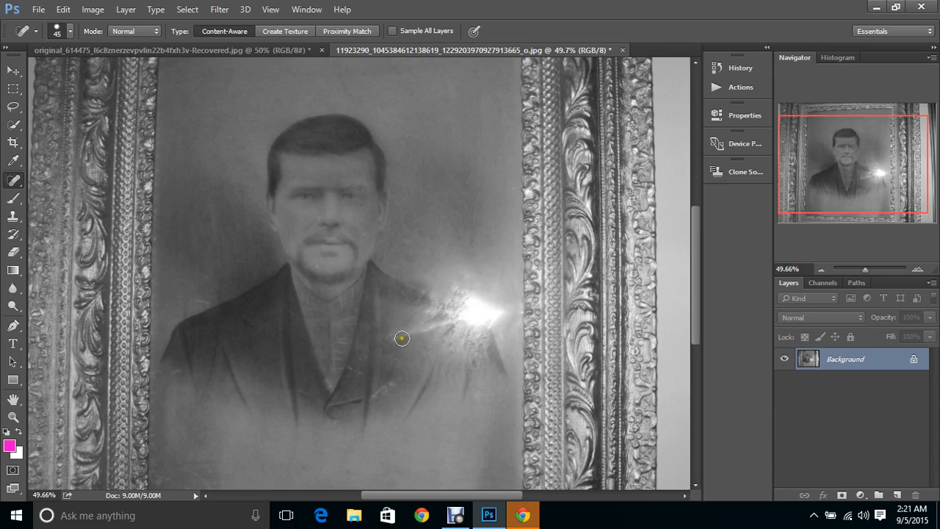
Step: Spot-heal the light streak running from the glare across the coat and the scratches on the lapel, opposite shoulder and sleeve
left_click_drag(395, 338, 433, 332)
left_click(438, 321)
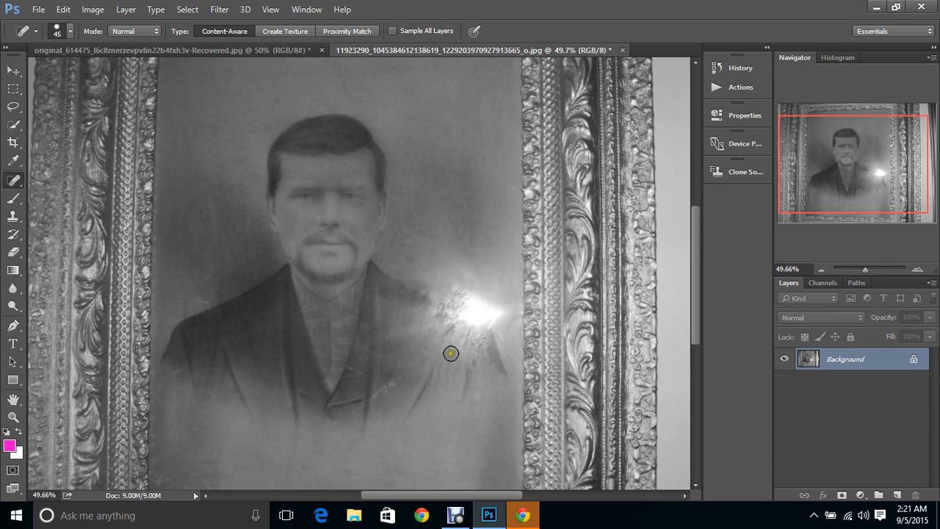
left_click_drag(451, 353, 460, 334)
left_click_drag(382, 382, 399, 402)
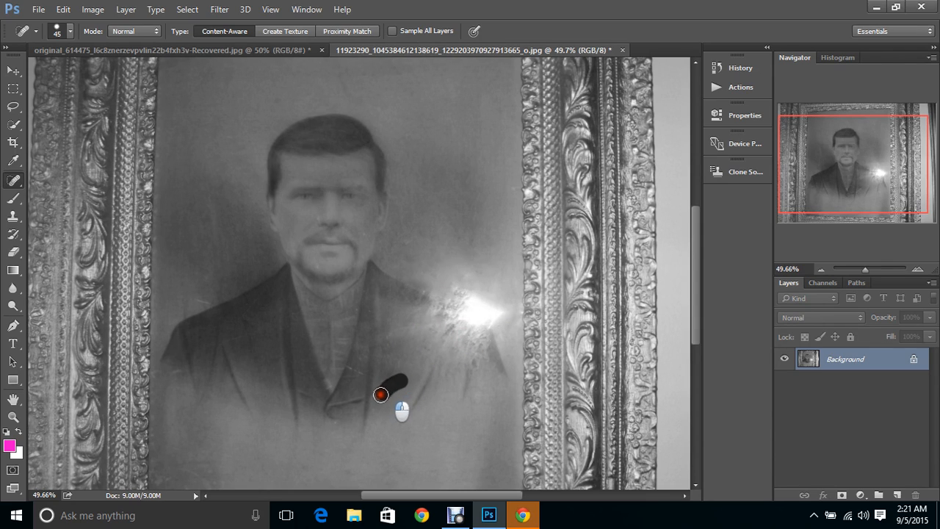
left_click(356, 372)
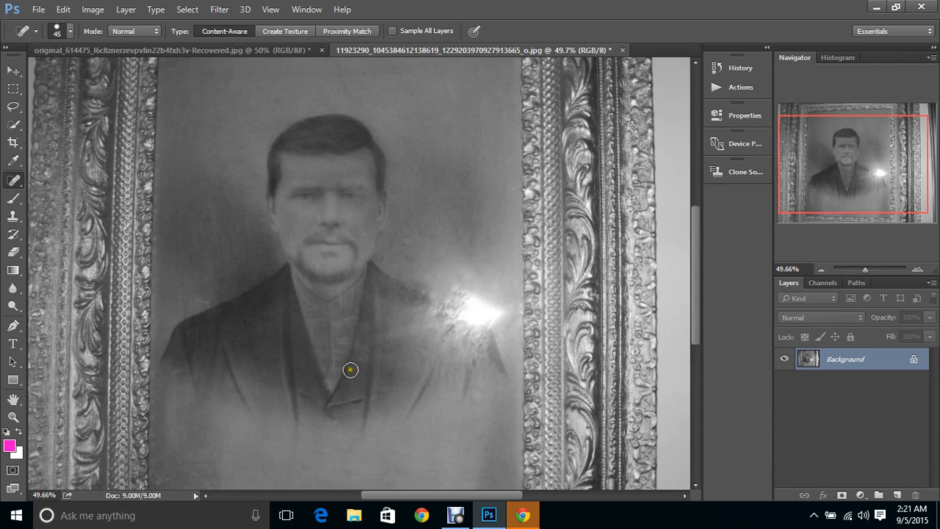
left_click(203, 301)
left_click(177, 371)
Step: Spot-heal the remaining speckles on the coat below and beside the glare
left_click(425, 328)
left_click_drag(425, 328, 454, 335)
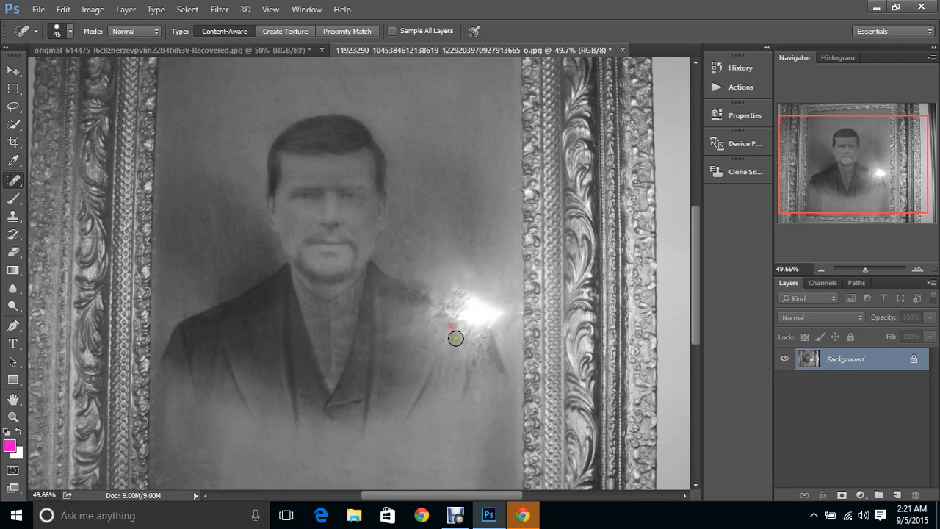
left_click_drag(482, 367, 482, 343)
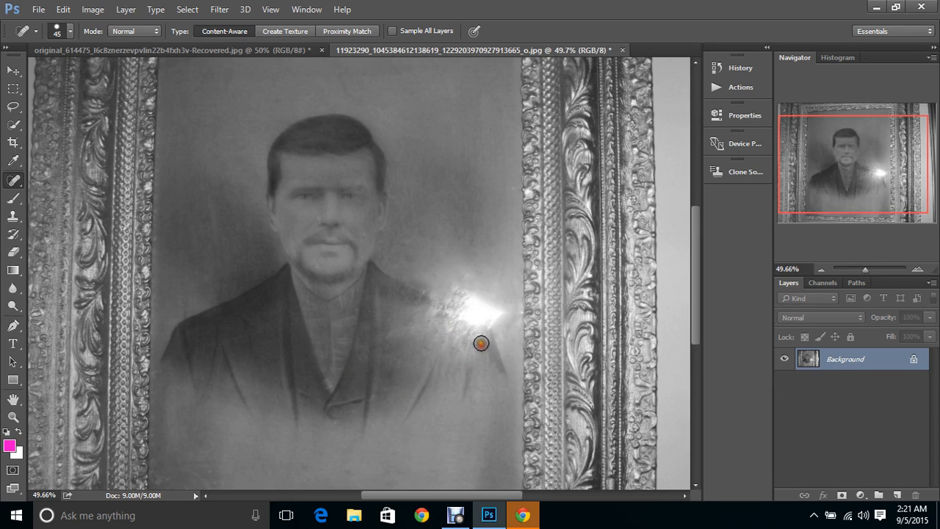
left_click(478, 336)
left_click(468, 334)
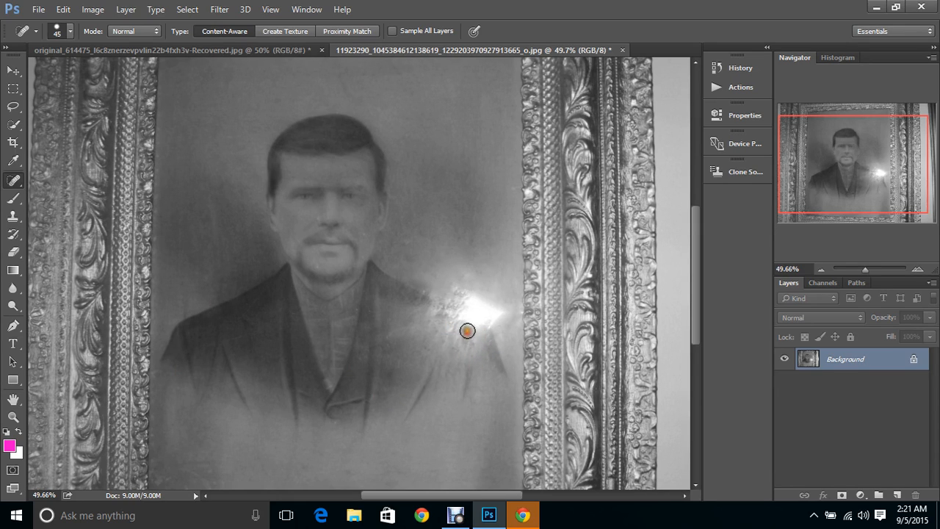
left_click(467, 330)
left_click_drag(451, 285, 455, 301)
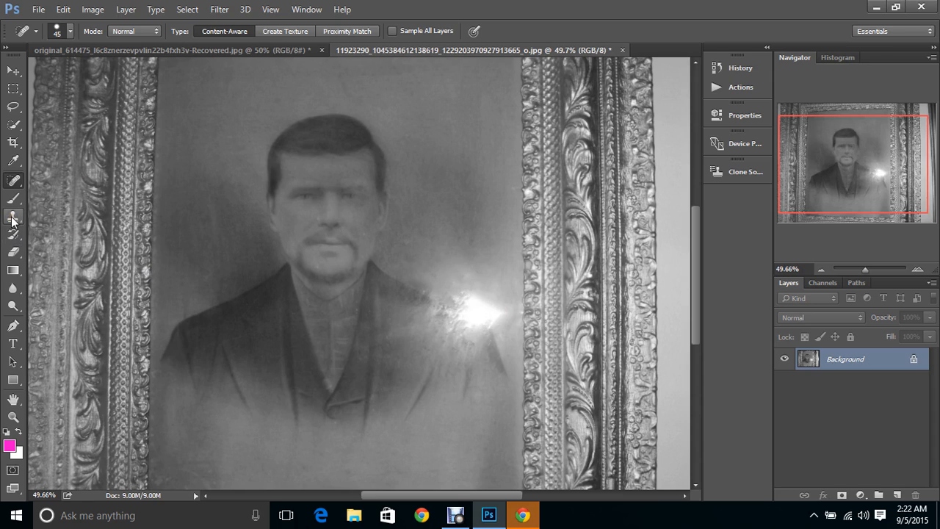
Step: Cover the upper part of the glare with nearby background using the Clone Stamp
left_click_drag(12, 218, 57, 215)
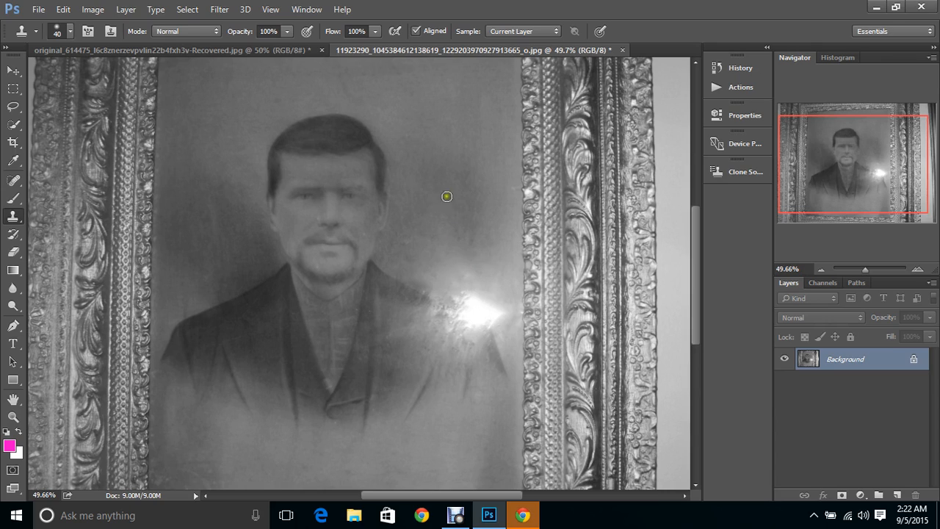
left_click(505, 332, "alt")
mouse_move(501, 322)
left_mouse_down()
mouse_move(506, 301)
mouse_move(497, 306)
mouse_move(504, 316)
mouse_move(507, 302)
left_mouse_up()
left_click(497, 284, "alt")
mouse_move(479, 273)
left_mouse_down()
mouse_move(466, 285)
mouse_move(484, 294)
mouse_move(460, 288)
mouse_move(487, 307)
mouse_move(472, 277)
mouse_move(440, 287)
mouse_move(487, 318)
left_mouse_up()
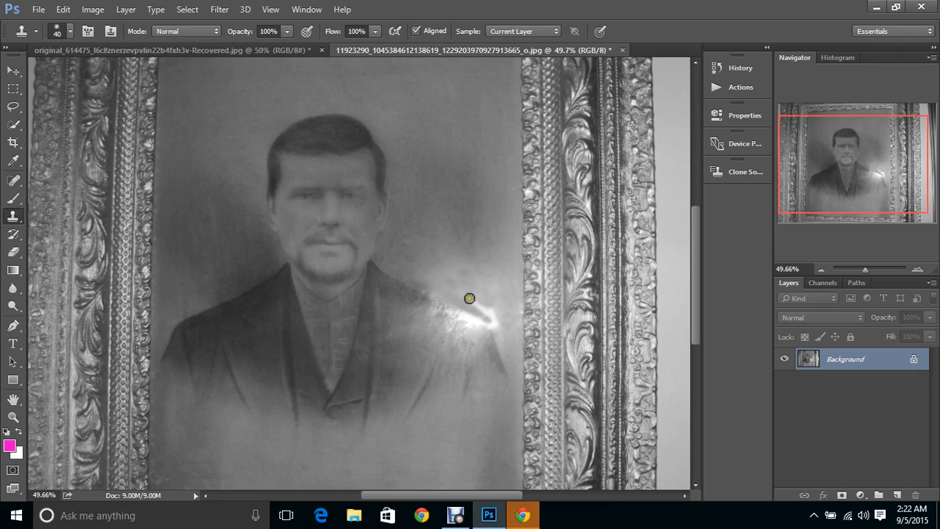
Step: Clone background over the remaining glare above the shoulder to rebuild the coat's shoulder edge from the neck to the sleeve
left_click(485, 311)
left_click_drag(493, 316, 500, 332)
mouse_move(489, 288)
left_mouse_down()
mouse_move(507, 338)
mouse_move(499, 324)
left_mouse_up()
left_click_drag(478, 310, 445, 292)
left_click(452, 287, "alt")
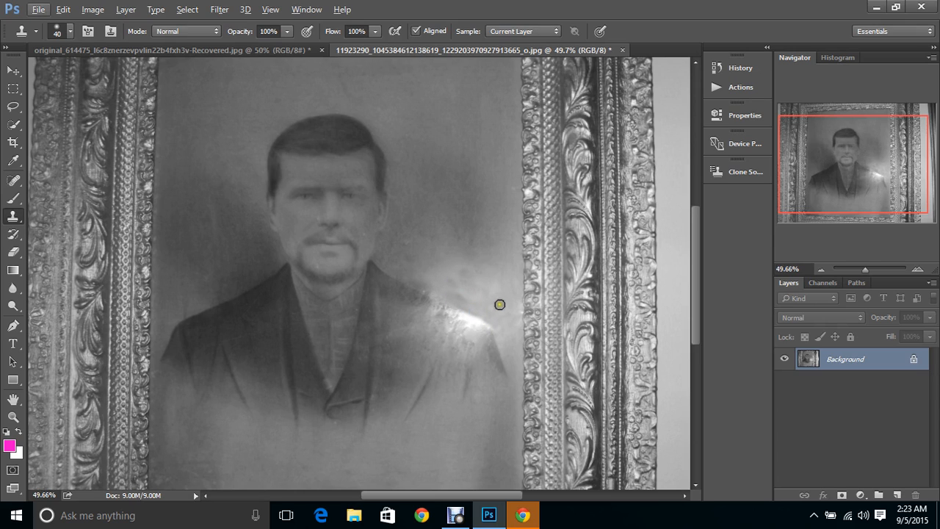
left_click_drag(507, 310, 513, 312)
left_click(444, 291, "alt")
left_click_drag(434, 292, 414, 275)
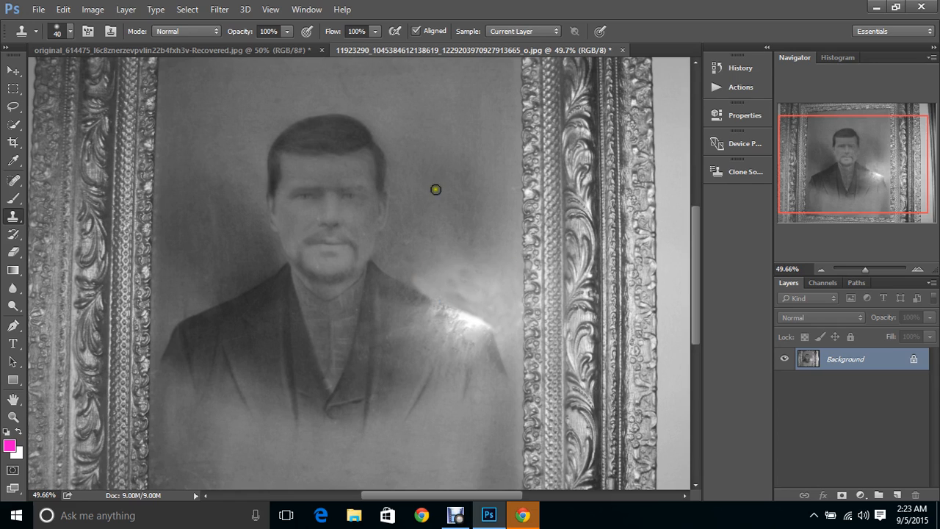
Step: Set the Clone Stamp brush size to 65 px
left_click(71, 32)
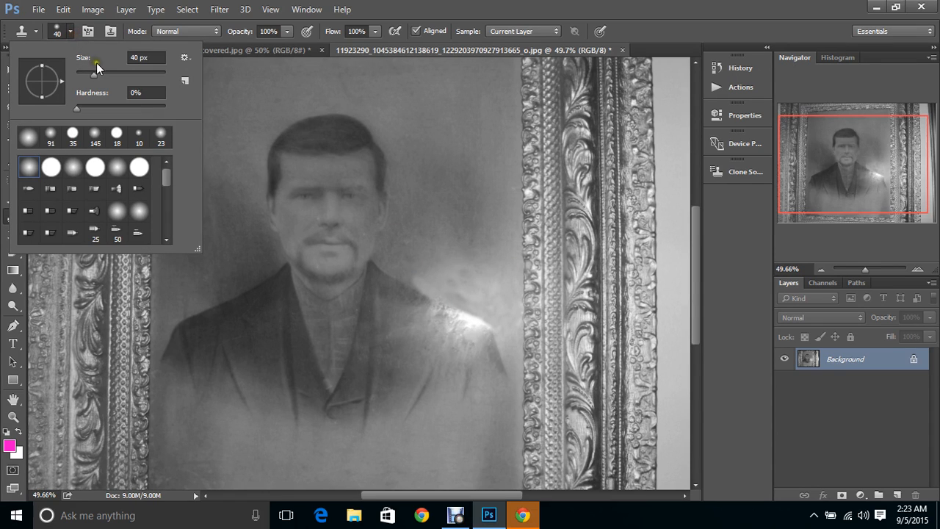
left_click_drag(96, 71, 105, 74)
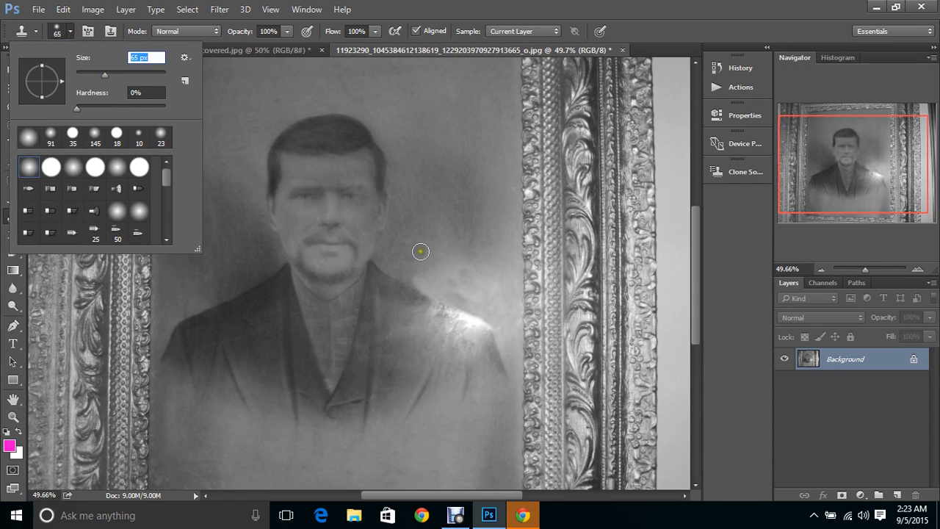
left_click(265, 86)
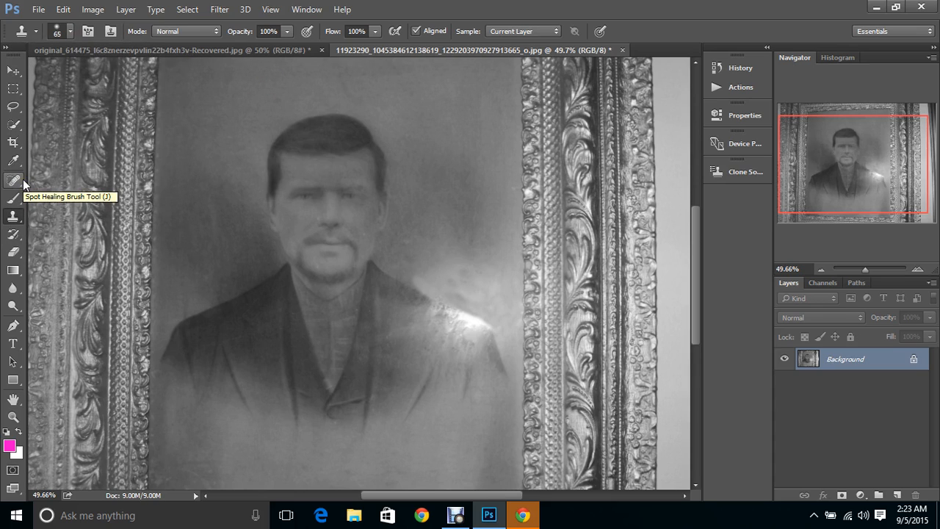
Step: Patch the uneven bright background above the glare-damaged shoulder with the cleaner area just above it, using the Patch tool
left_click_drag(22, 184, 50, 204)
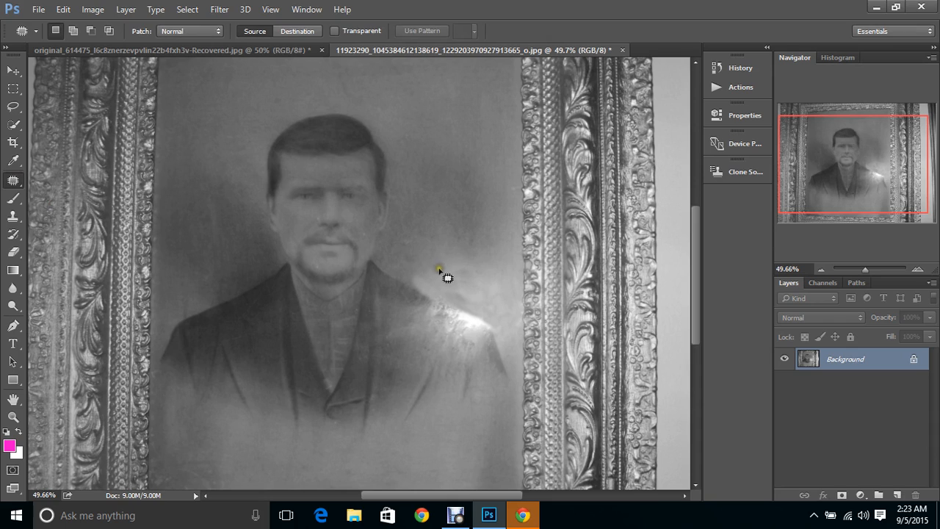
mouse_move(501, 276)
left_mouse_down()
mouse_move(429, 266)
mouse_move(415, 273)
mouse_move(424, 289)
mouse_move(510, 329)
mouse_move(483, 228)
left_mouse_up()
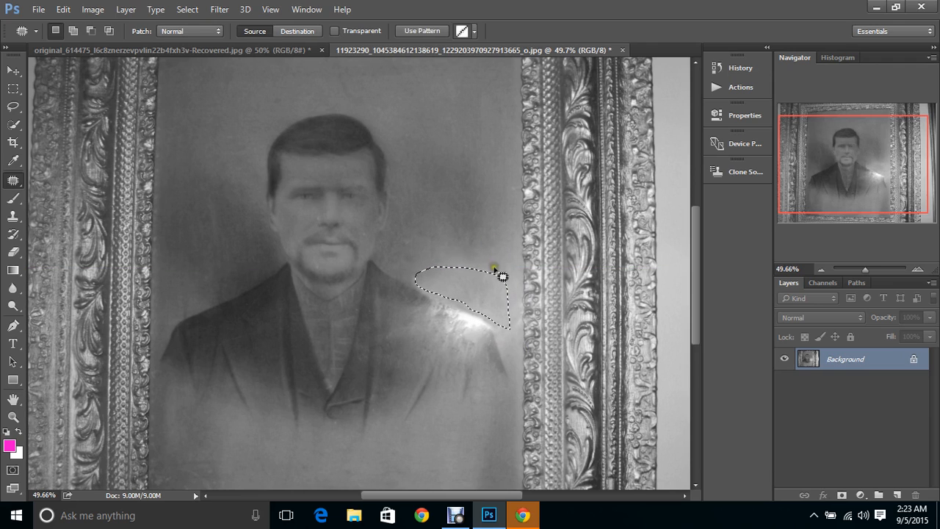
Step: Patch the small bright background spots along the glare-damaged shoulder's edge with cleaner background nearby, using the Patch tool
key("ctrl+d")
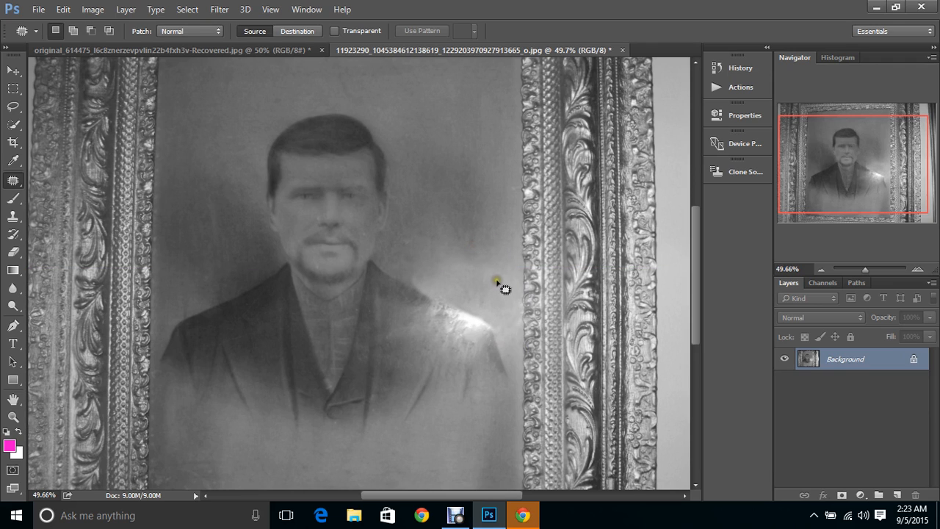
mouse_move(449, 294)
left_mouse_down()
mouse_move(410, 284)
mouse_move(412, 270)
mouse_move(442, 290)
left_mouse_up()
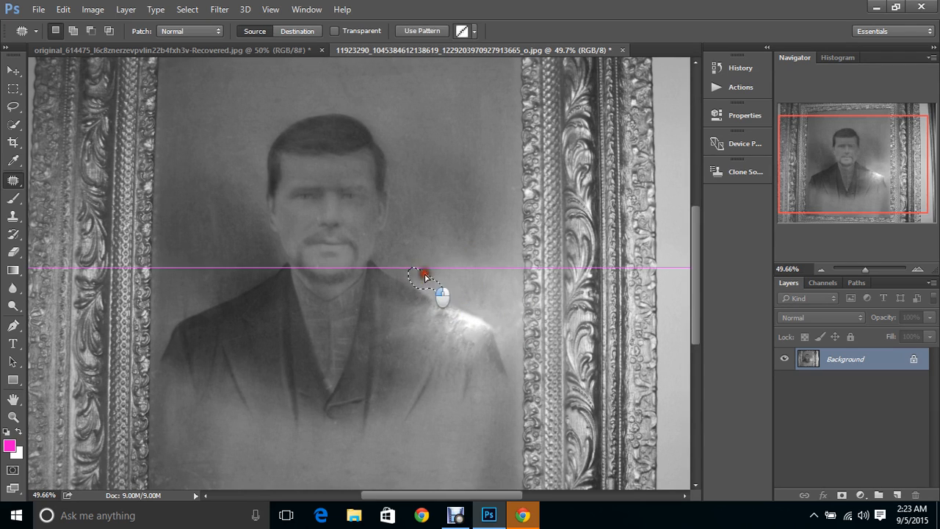
left_click(462, 285)
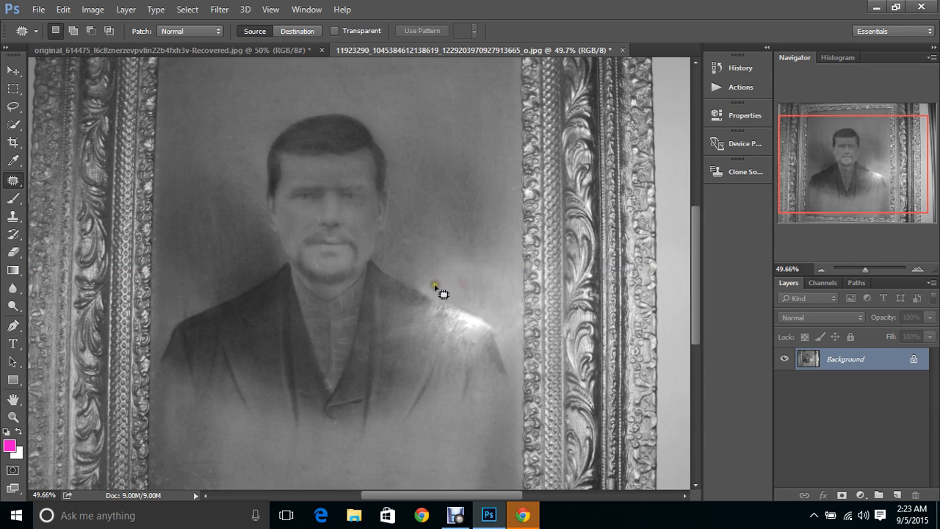
mouse_move(438, 287)
left_mouse_down()
mouse_move(422, 289)
mouse_move(470, 302)
mouse_move(452, 272)
mouse_move(423, 287)
left_mouse_up()
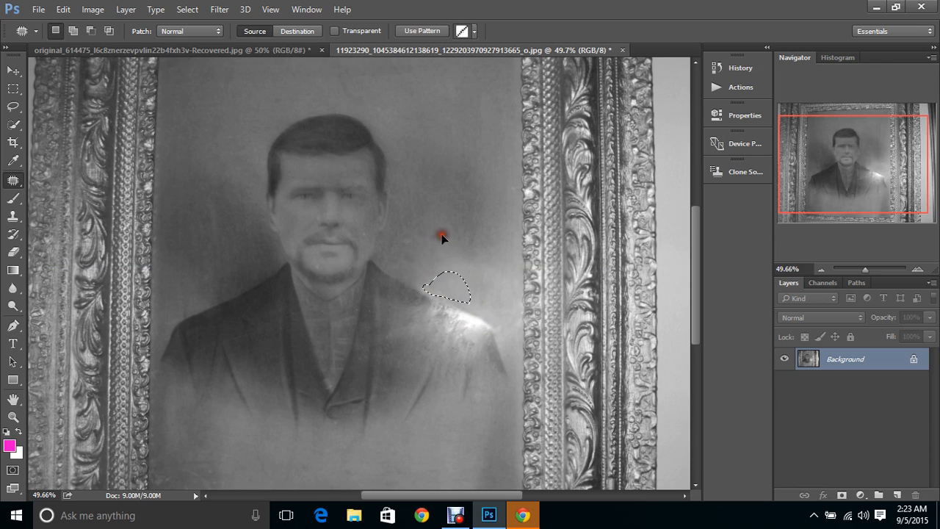
left_click(481, 278)
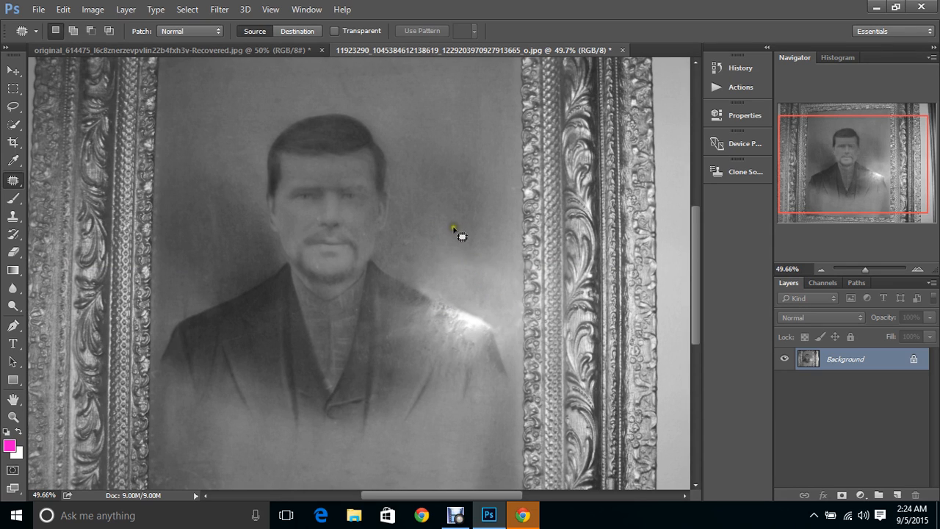
mouse_move(497, 278)
left_mouse_down()
mouse_move(439, 278)
mouse_move(437, 245)
mouse_move(478, 252)
mouse_move(495, 274)
mouse_move(476, 268)
mouse_move(452, 226)
left_mouse_up()
left_click(487, 246)
mouse_move(447, 294)
left_mouse_down()
mouse_move(423, 290)
mouse_move(431, 284)
mouse_move(449, 293)
mouse_move(437, 286)
mouse_move(438, 241)
left_mouse_up()
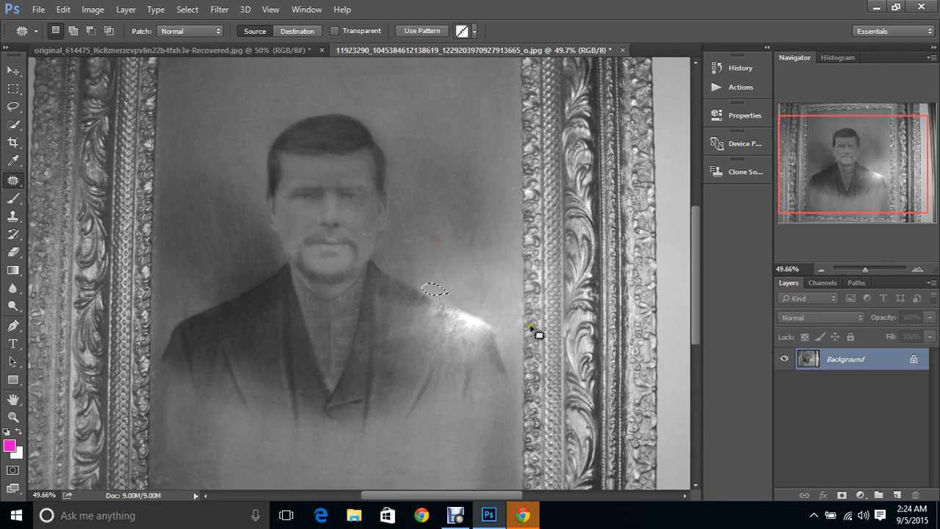
left_click(488, 292)
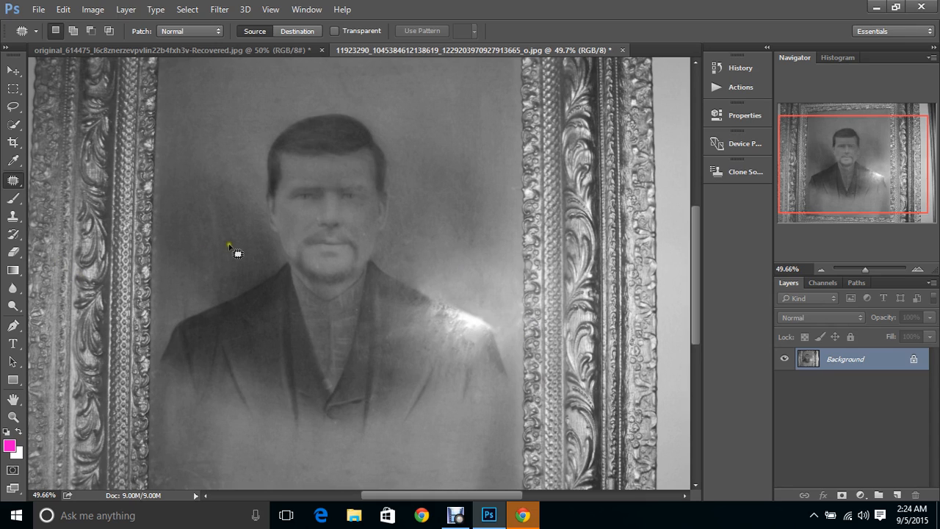
Step: Set the Clone Stamp brush size to 94 px and sample the edge of the undamaged shoulder
left_click(14, 218)
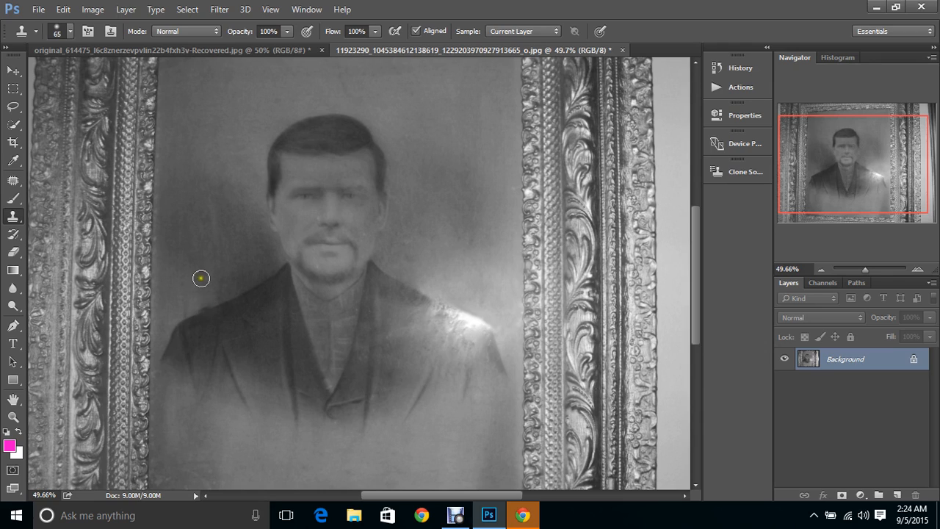
left_click(72, 39)
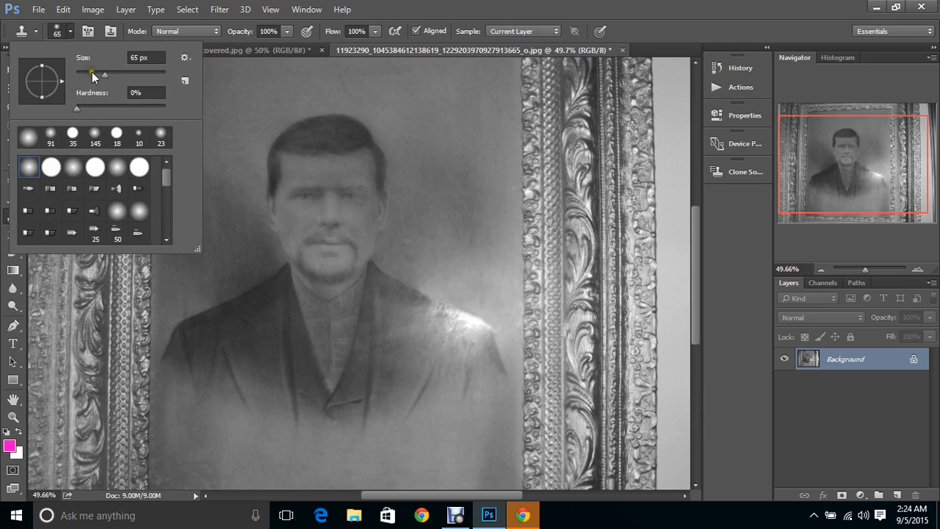
left_click_drag(113, 73, 118, 72)
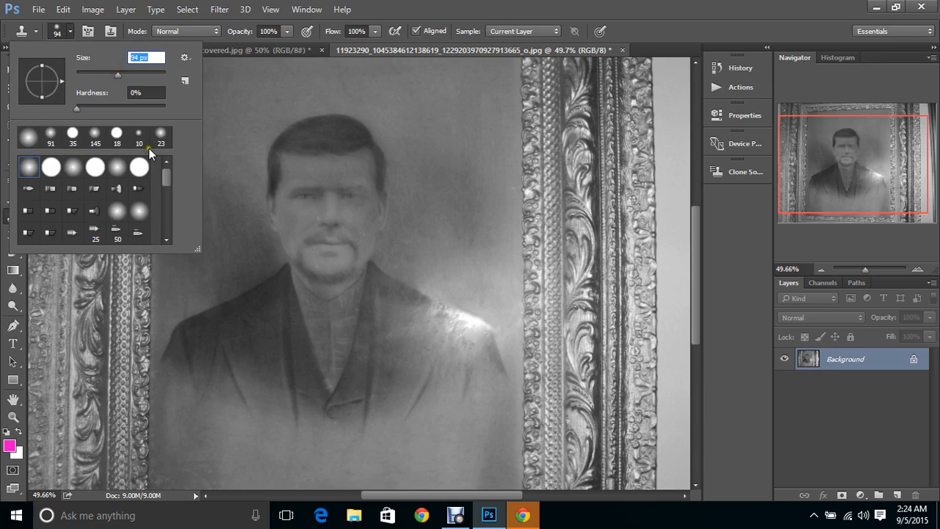
left_click(210, 306)
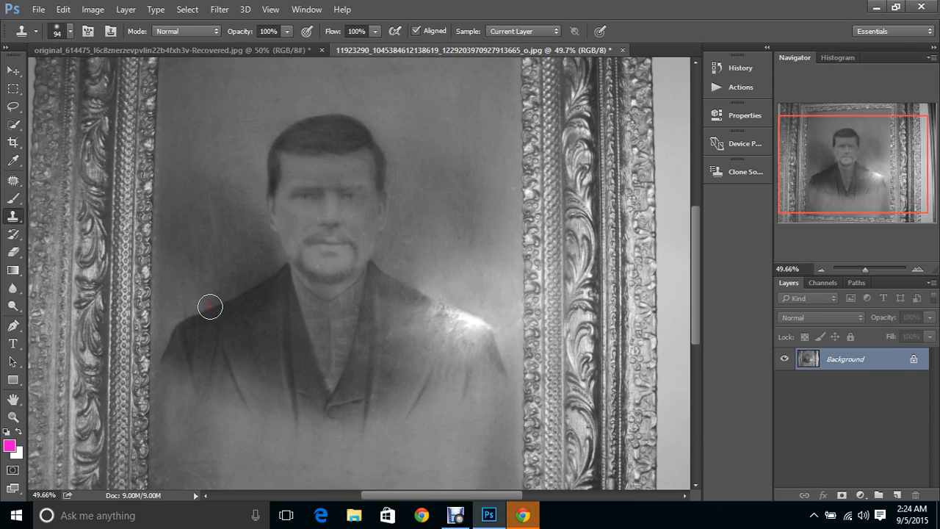
left_click(217, 301, "alt")
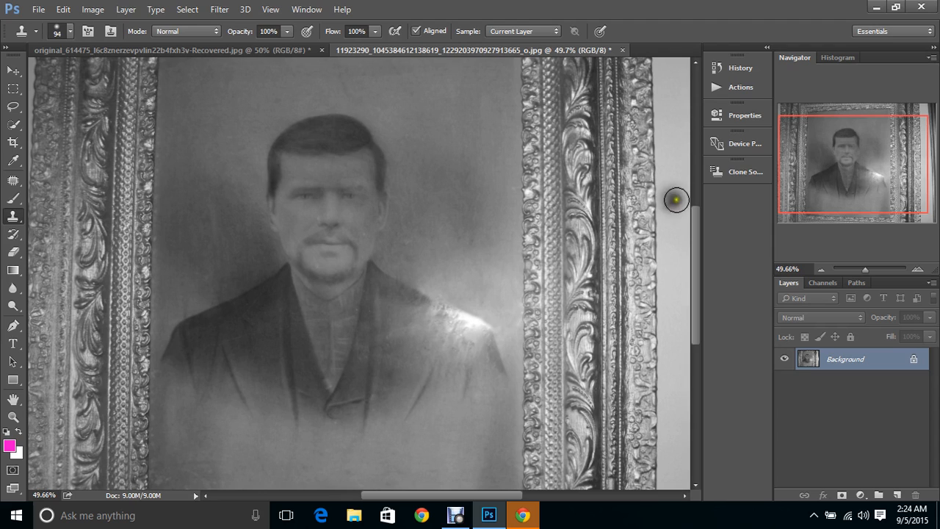
Step: Flip the clone source horizontally so the undamaged shoulder is cloned as a mirror image
left_click(723, 173)
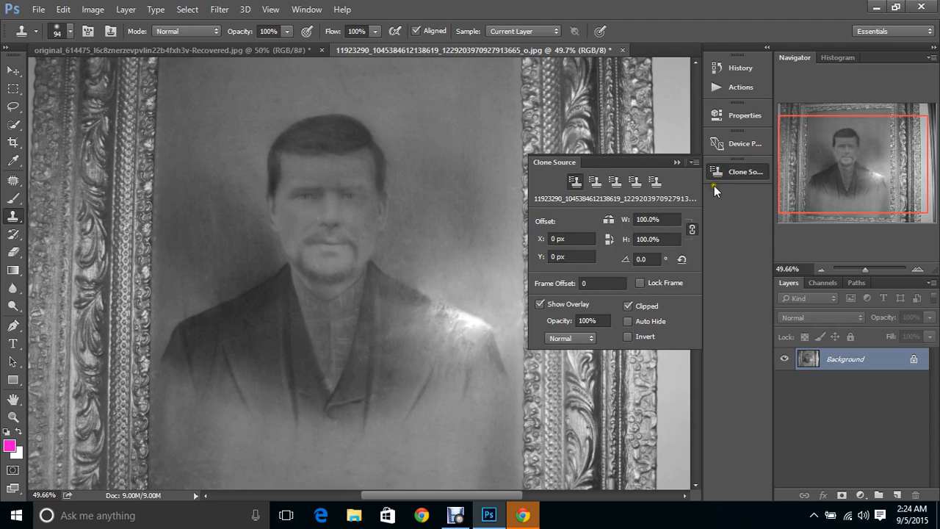
left_click(722, 171)
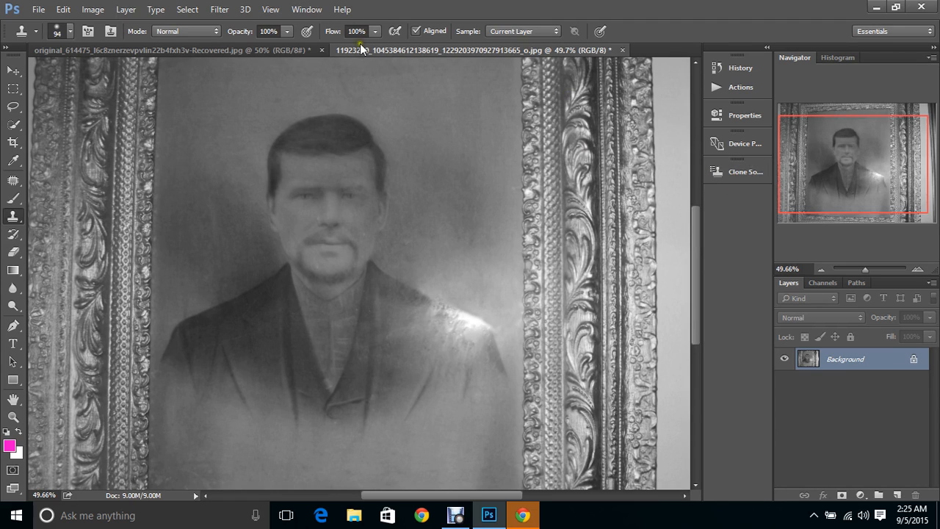
left_click(307, 10)
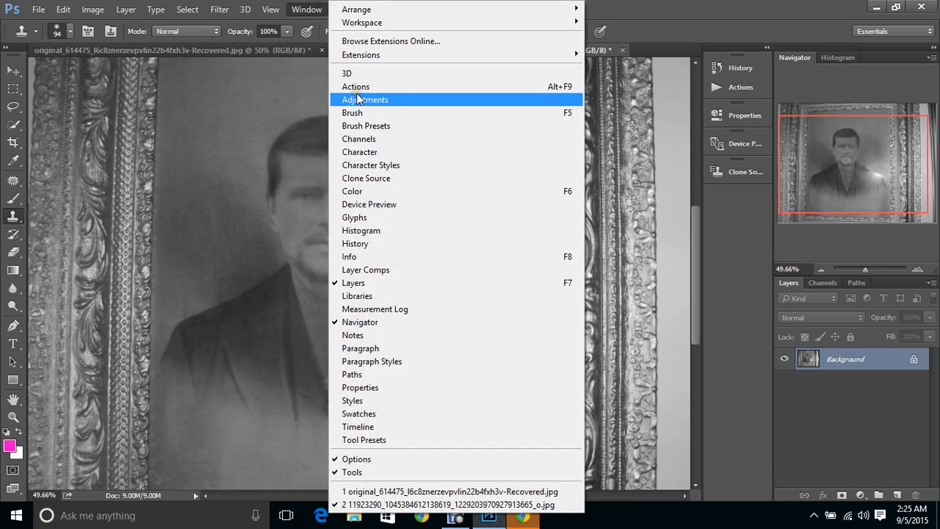
left_click(376, 181)
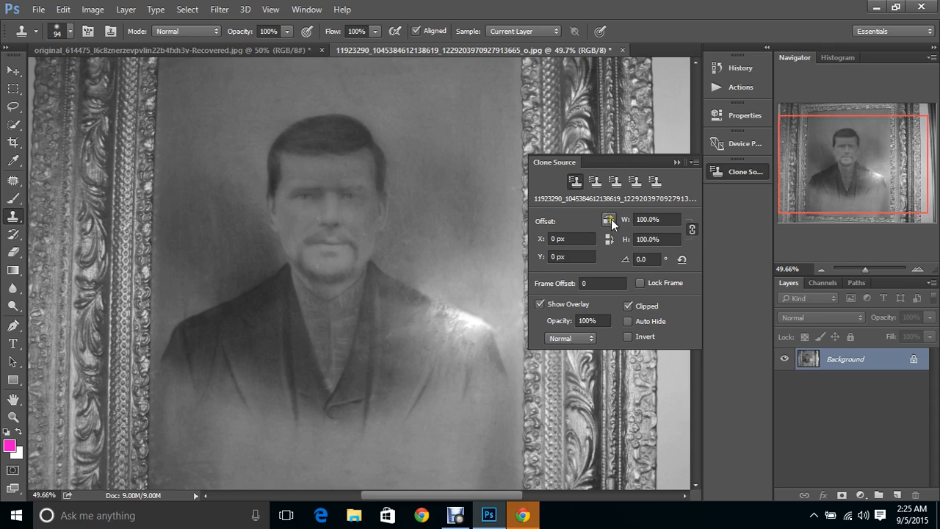
left_click(609, 221)
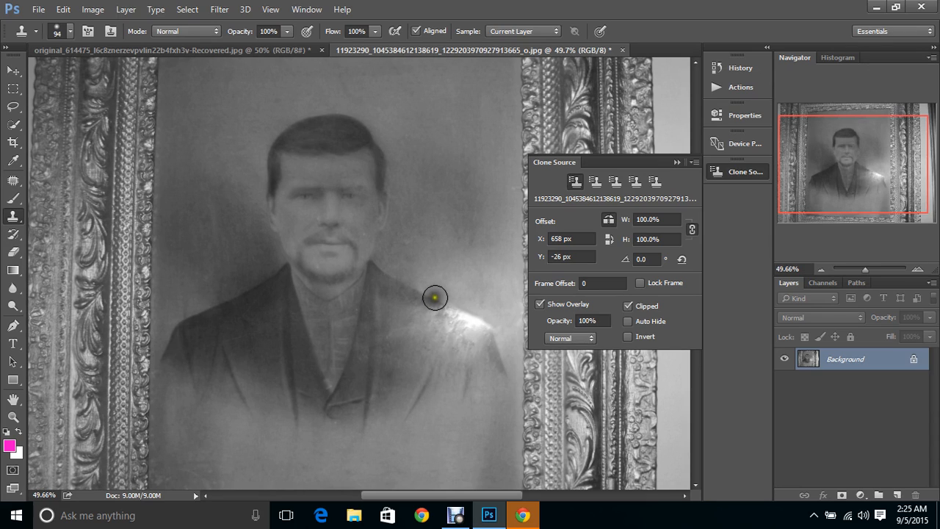
mouse_move(434, 296)
left_mouse_down()
mouse_move(476, 318)
mouse_move(457, 308)
left_mouse_up()
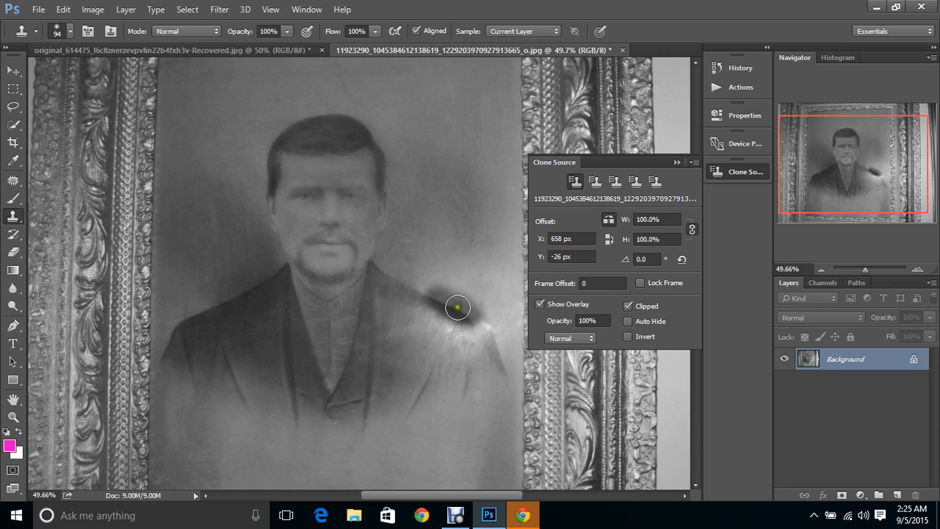
left_click(63, 10)
left_click(94, 34)
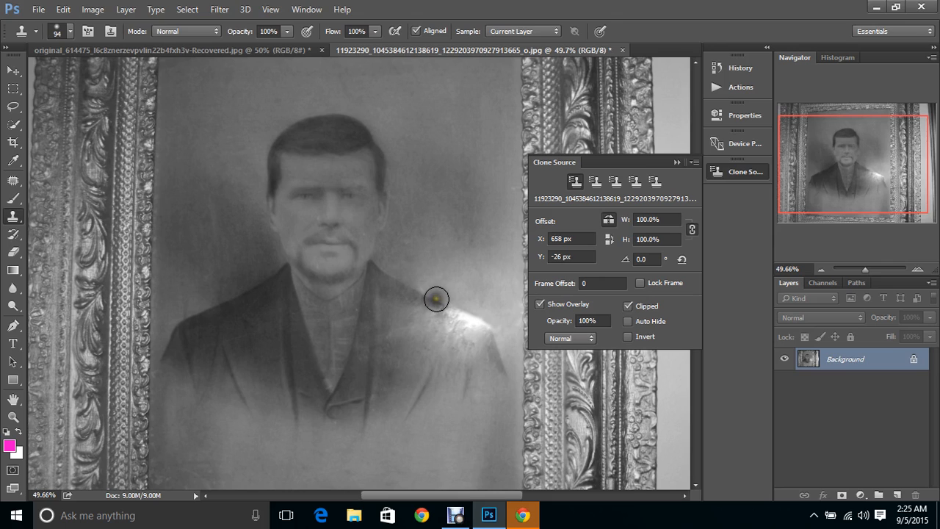
Step: Clone the mirrored edge of the undamaged shoulder over the glare-damaged shoulder and down the outer sleeve, resampling partway
left_click_drag(429, 293, 461, 316)
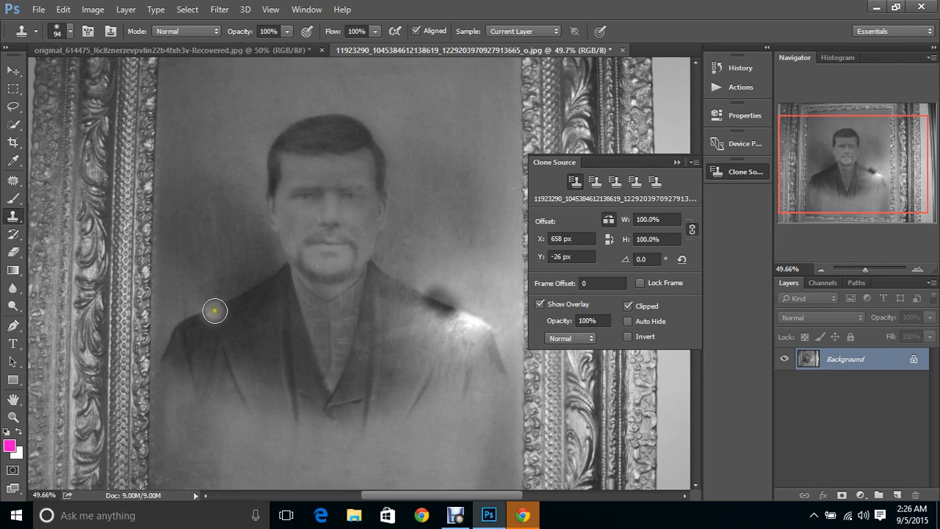
left_click(216, 310, "alt")
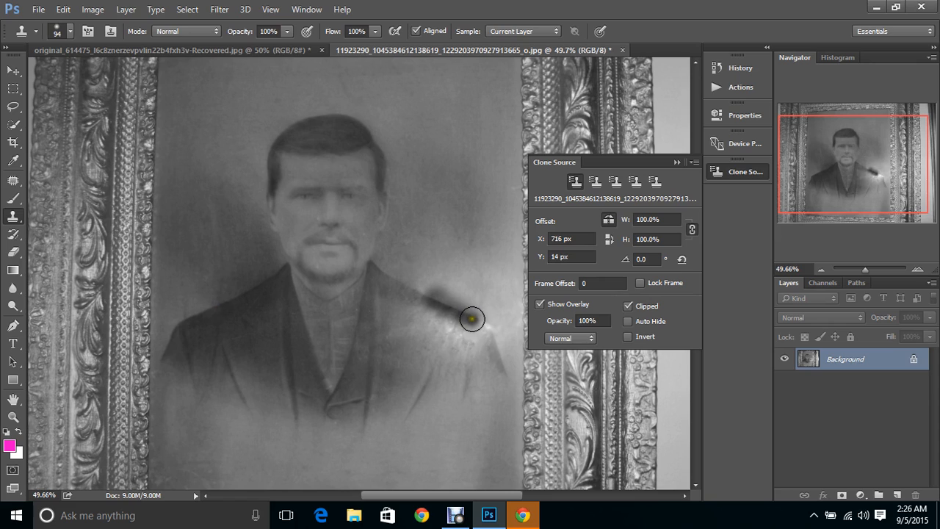
mouse_move(472, 319)
left_mouse_down()
mouse_move(500, 353)
mouse_move(504, 420)
left_mouse_up()
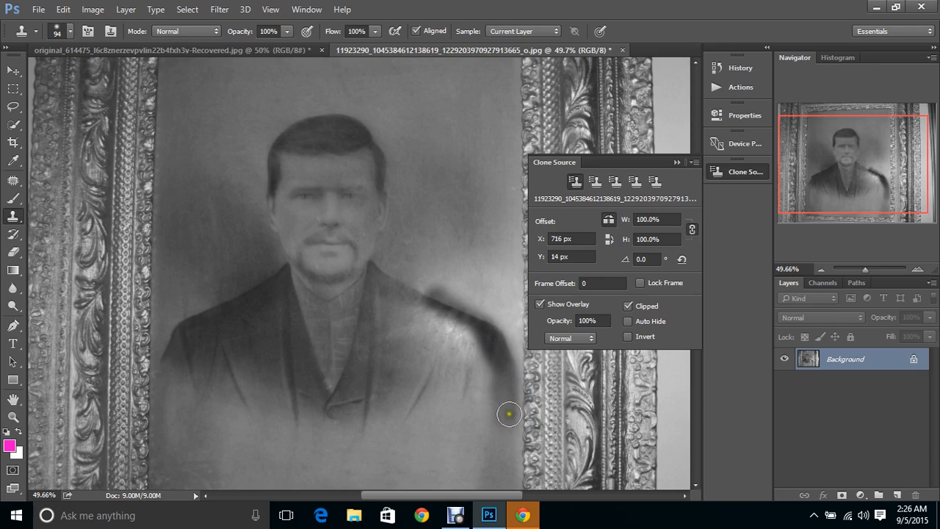
mouse_move(483, 343)
left_mouse_down()
mouse_move(491, 415)
mouse_move(481, 384)
left_mouse_up()
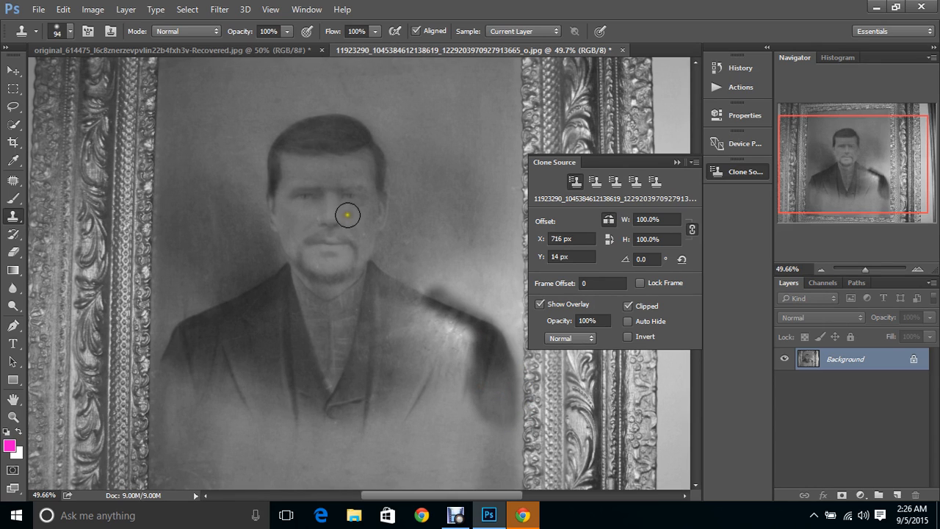
left_click(63, 9)
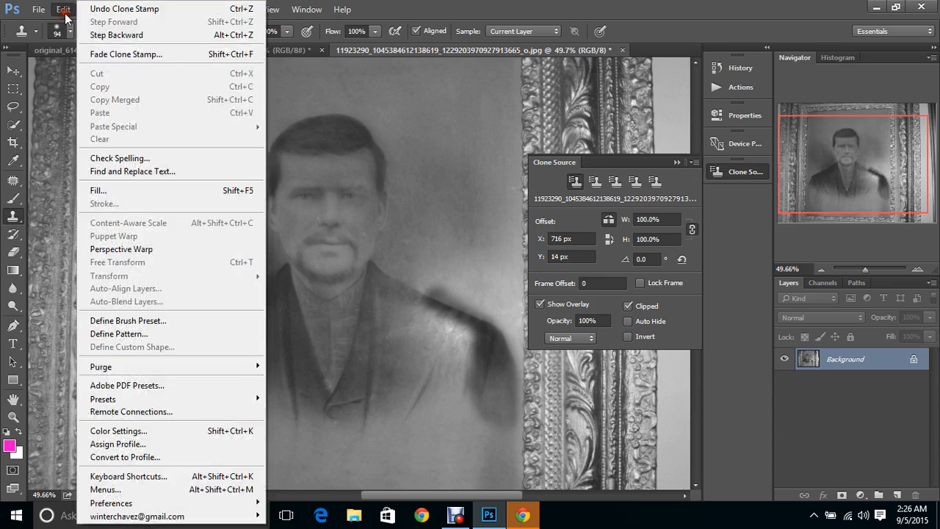
left_click(95, 36)
Step: Clone the mirrored inner sleeve and armhole crease from the undamaged side onto the glare-damaged side of the coat
left_click_drag(461, 351, 403, 375)
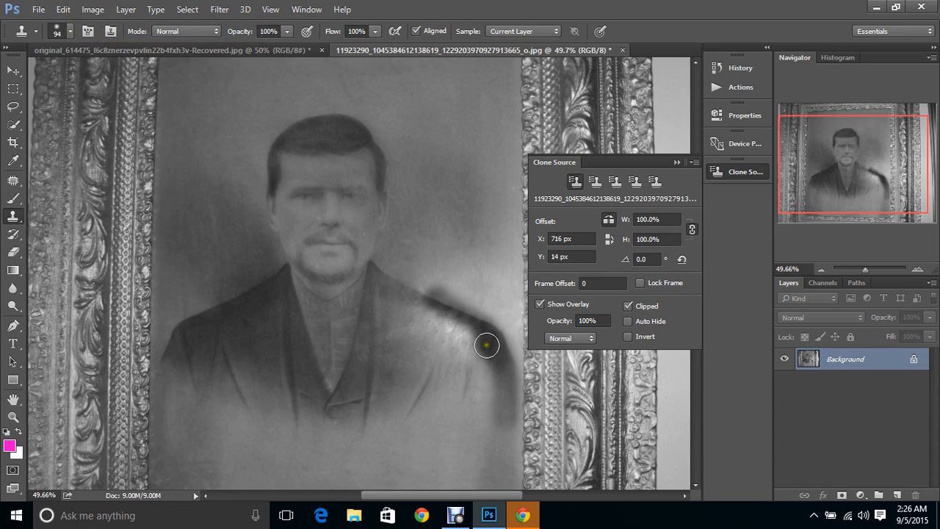
mouse_move(481, 336)
left_mouse_down()
mouse_move(476, 369)
mouse_move(488, 364)
mouse_move(499, 449)
left_mouse_up()
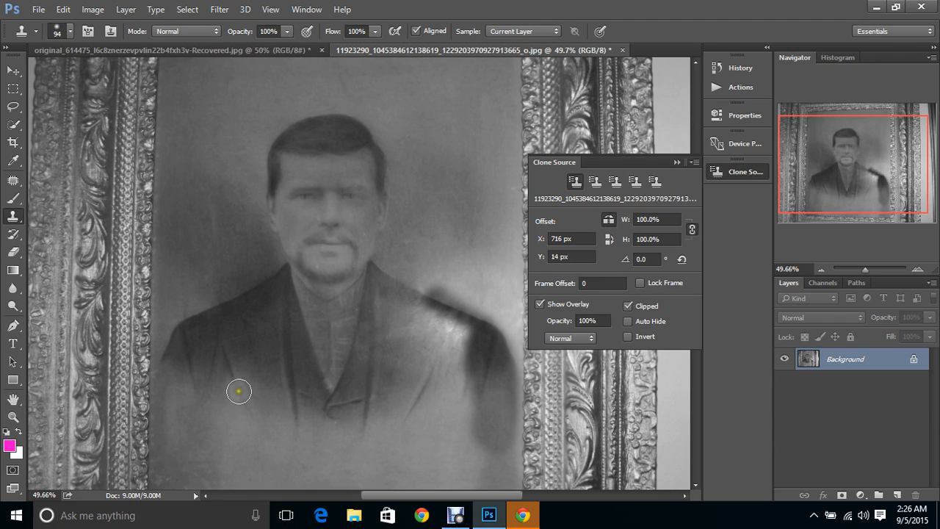
left_click(238, 389, "alt")
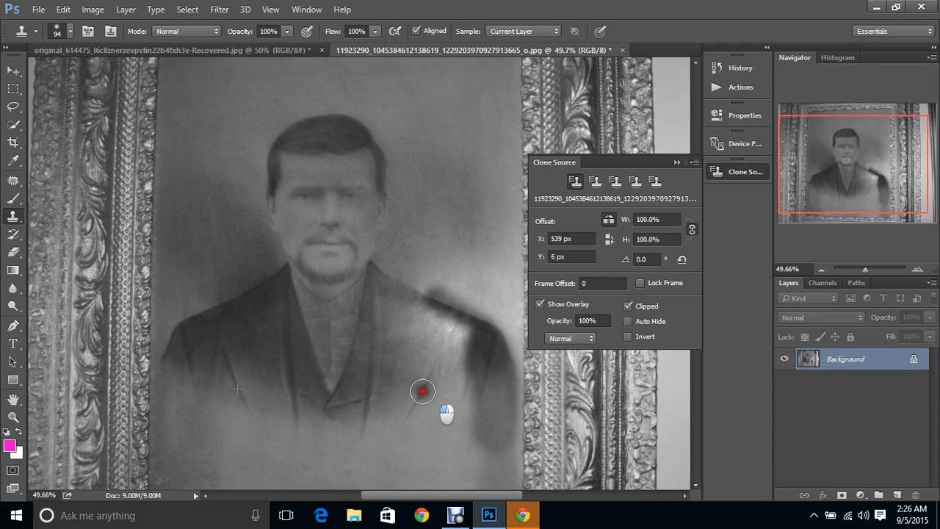
left_click_drag(422, 391, 450, 326)
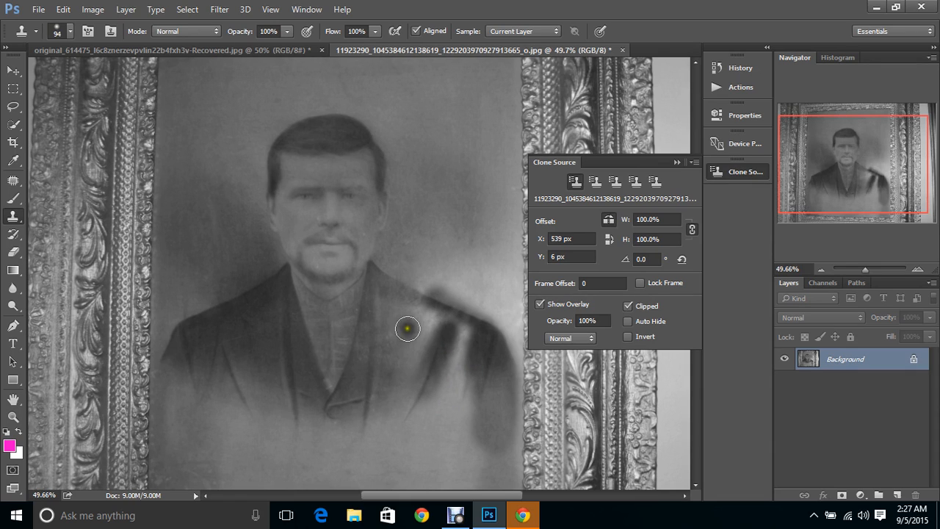
Step: Fill the remaining glare below the shoulder edge with mirrored coat fabric from the undamaged side, undoing the last excess stroke
left_click_drag(247, 321, 249, 319)
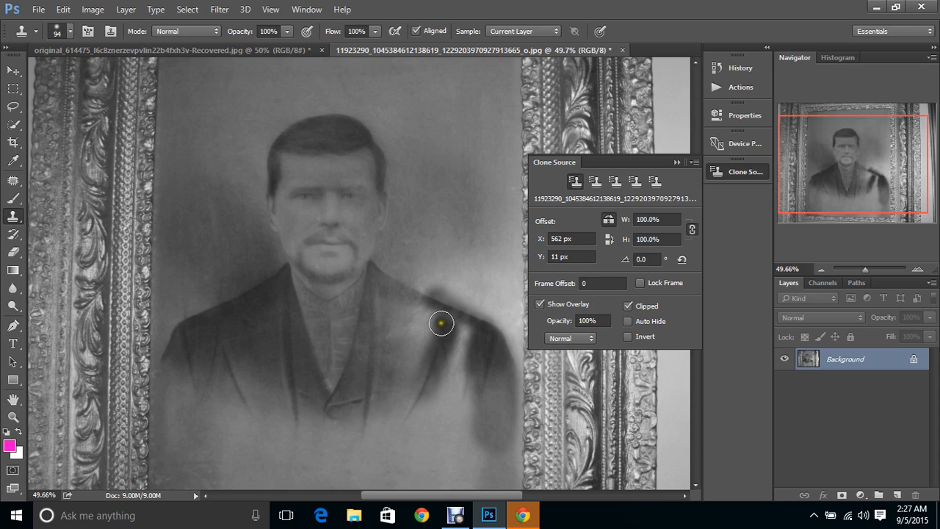
mouse_move(441, 325)
left_mouse_down()
mouse_move(482, 338)
mouse_move(443, 342)
mouse_move(434, 315)
mouse_move(462, 330)
mouse_move(443, 398)
left_mouse_up()
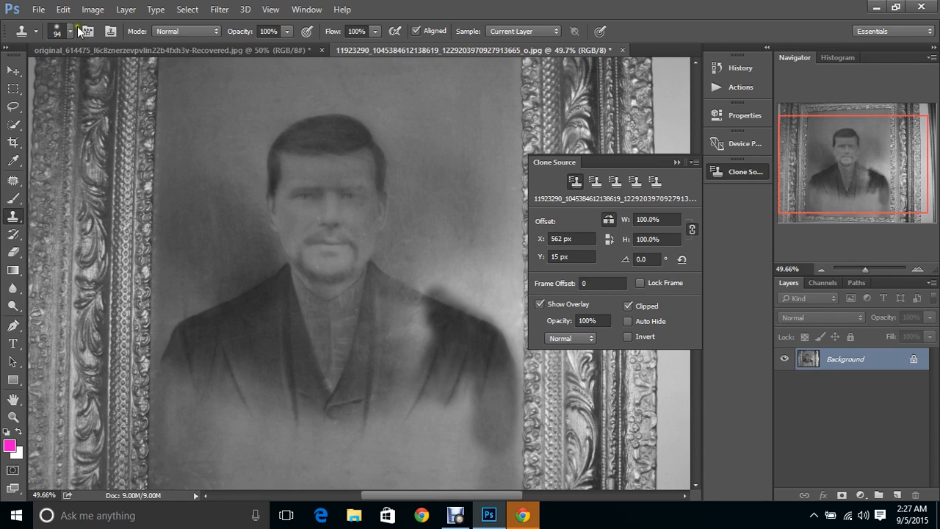
left_click(64, 9)
left_click(132, 34)
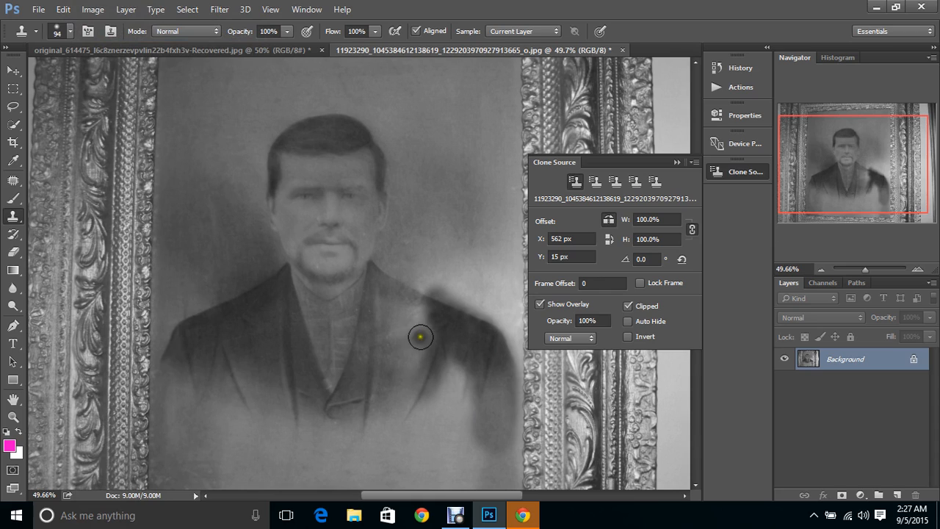
Step: With the clone source's horizontal flip off, clone nearby dark coat fabric over the lighter chest area beside the repaired sleeve
left_click(467, 352, "alt")
mouse_move(459, 368)
left_mouse_down()
mouse_move(448, 413)
mouse_move(464, 390)
left_mouse_up()
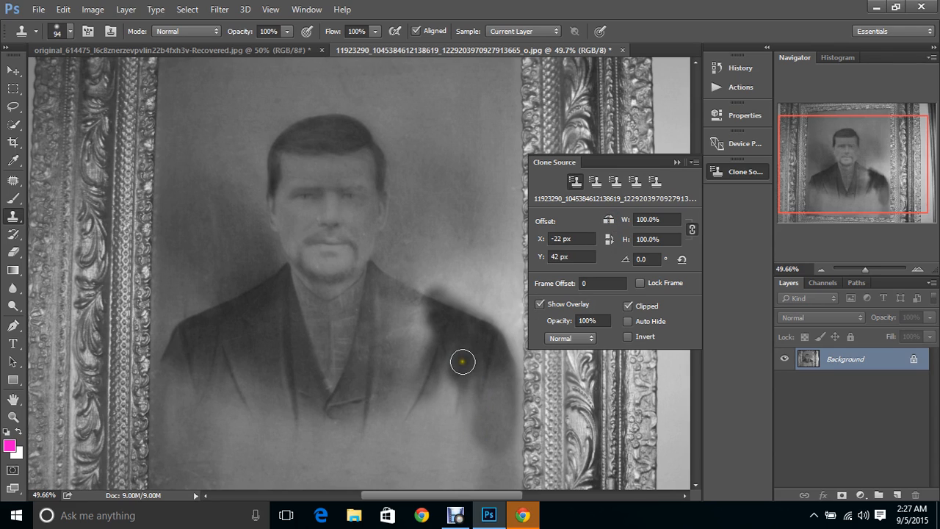
mouse_move(446, 356)
left_mouse_down()
mouse_move(437, 410)
mouse_move(440, 381)
mouse_move(457, 378)
mouse_move(470, 355)
mouse_move(462, 434)
left_mouse_up()
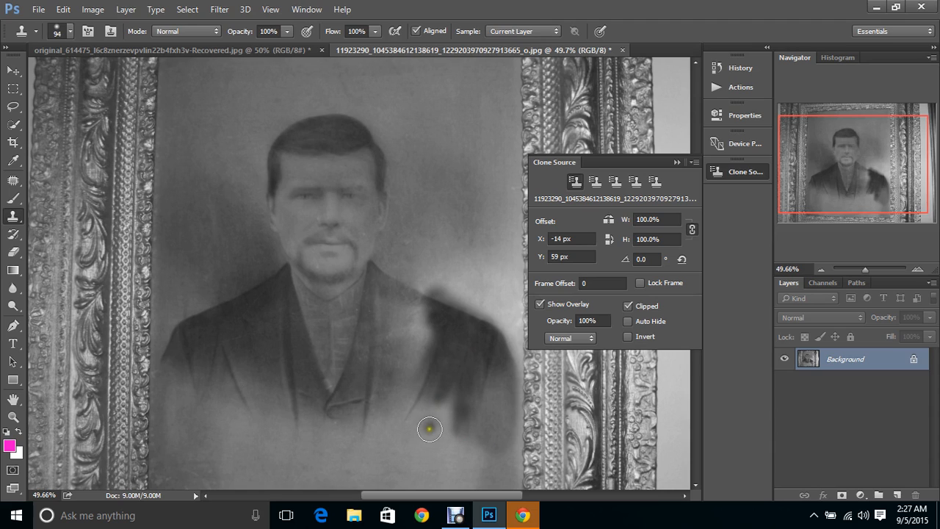
left_click(447, 365, "alt")
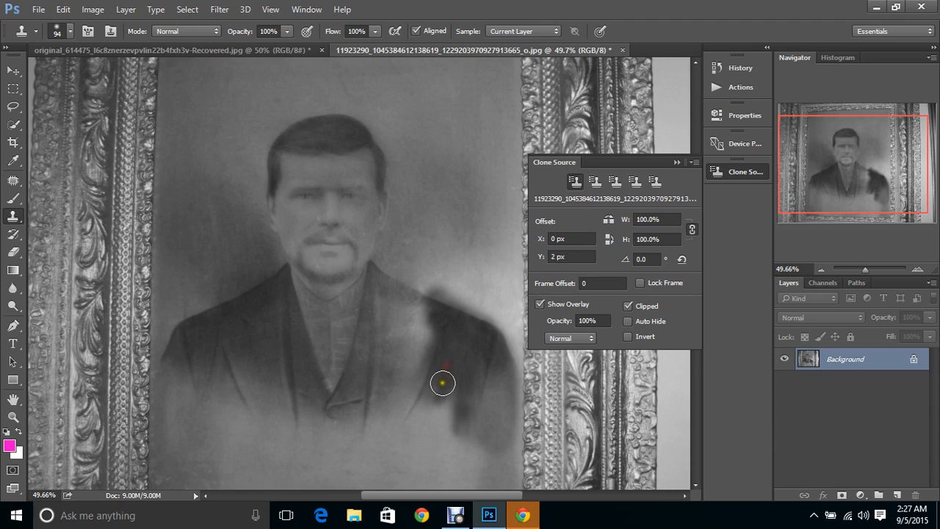
mouse_move(442, 383)
left_mouse_down()
mouse_move(416, 435)
mouse_move(453, 373)
mouse_move(437, 424)
mouse_move(451, 405)
mouse_move(454, 426)
left_mouse_up()
mouse_move(455, 377)
left_mouse_down()
mouse_move(445, 421)
mouse_move(459, 423)
mouse_move(423, 429)
mouse_move(445, 434)
mouse_move(419, 428)
mouse_move(434, 397)
left_mouse_up()
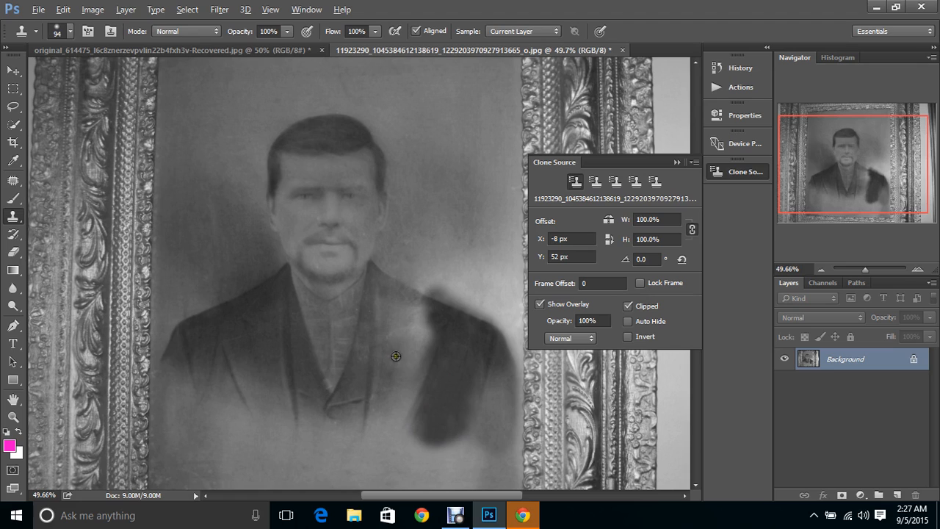
Step: Try cloning mirrored coat fabric down the light chest area beside the lapel, and undo the strokes
left_click_drag(394, 352, 391, 324)
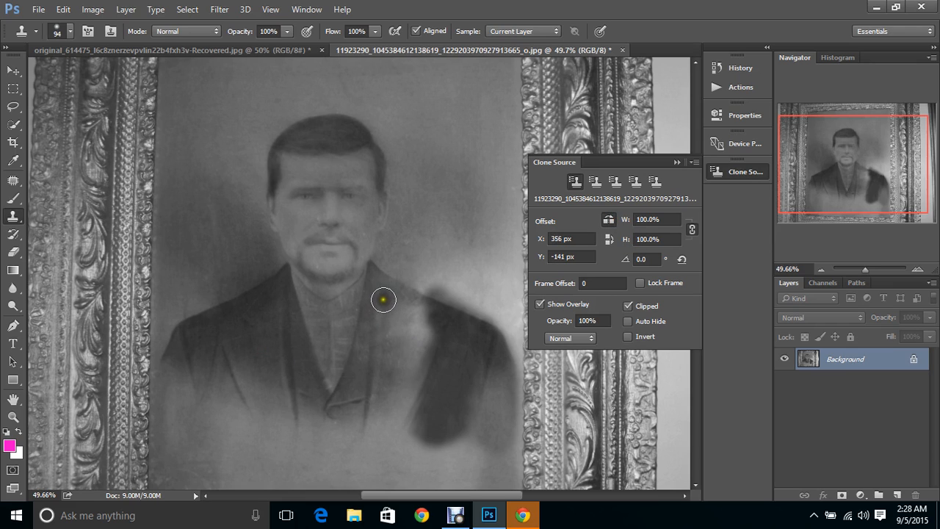
mouse_move(384, 299)
left_mouse_down()
mouse_move(426, 317)
mouse_move(400, 385)
mouse_move(390, 353)
mouse_move(384, 405)
mouse_move(387, 416)
mouse_move(417, 367)
mouse_move(420, 427)
mouse_move(428, 392)
mouse_move(389, 430)
left_mouse_up()
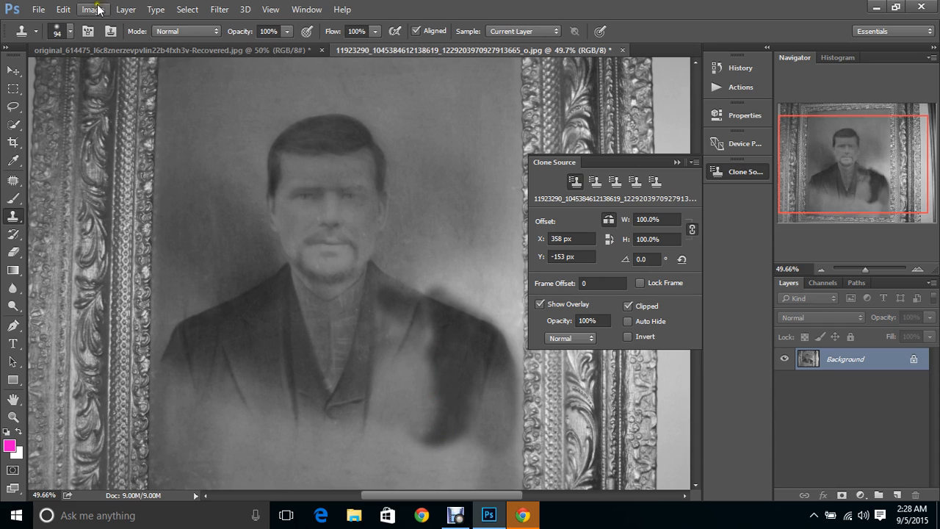
left_click(64, 9)
left_click(101, 35)
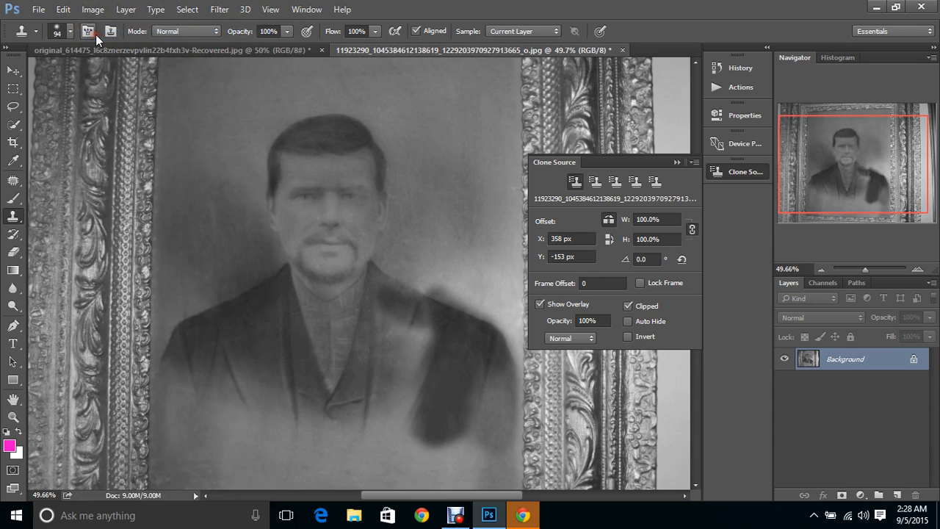
left_click(63, 9)
left_click(98, 35)
left_click(63, 10)
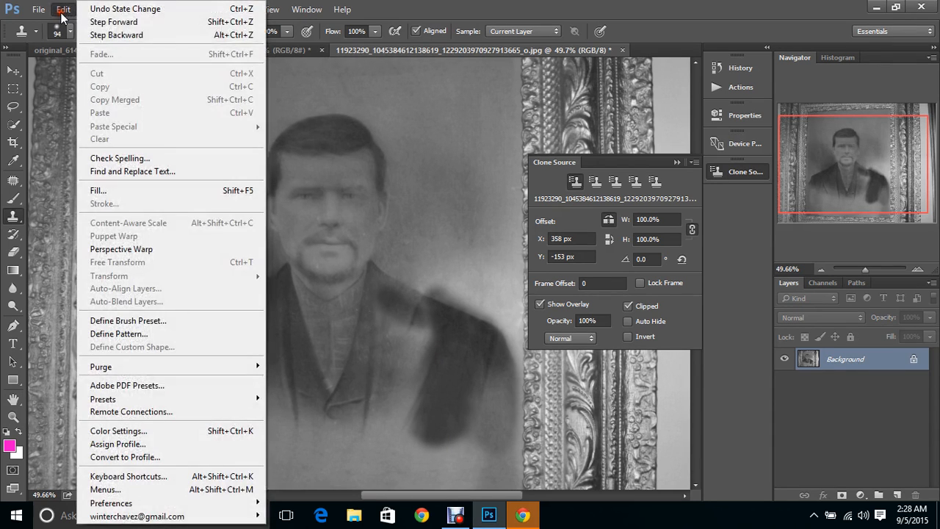
left_click(104, 37)
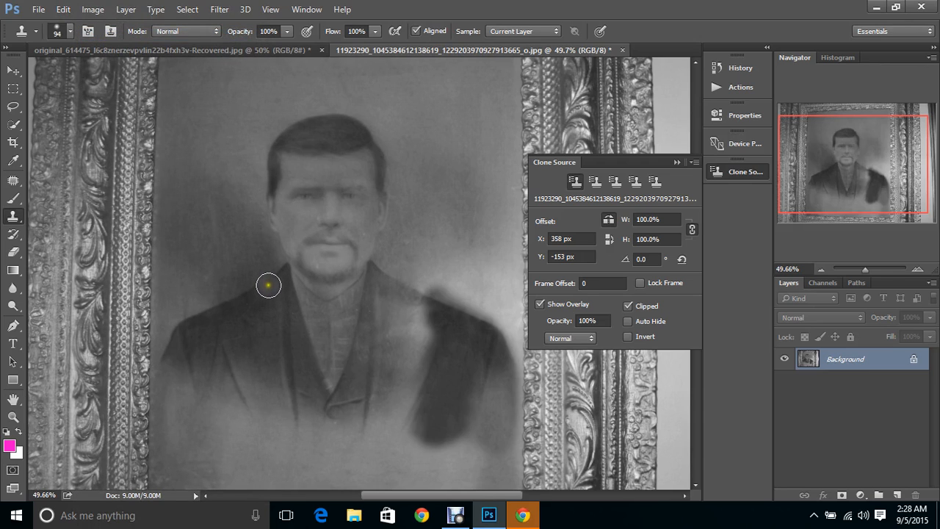
Step: Clone the mirrored collar-side shoulder edge, lapel and chest from the undamaged side onto the damaged half of the coat, resampling beside the collar
left_click(269, 283, "alt")
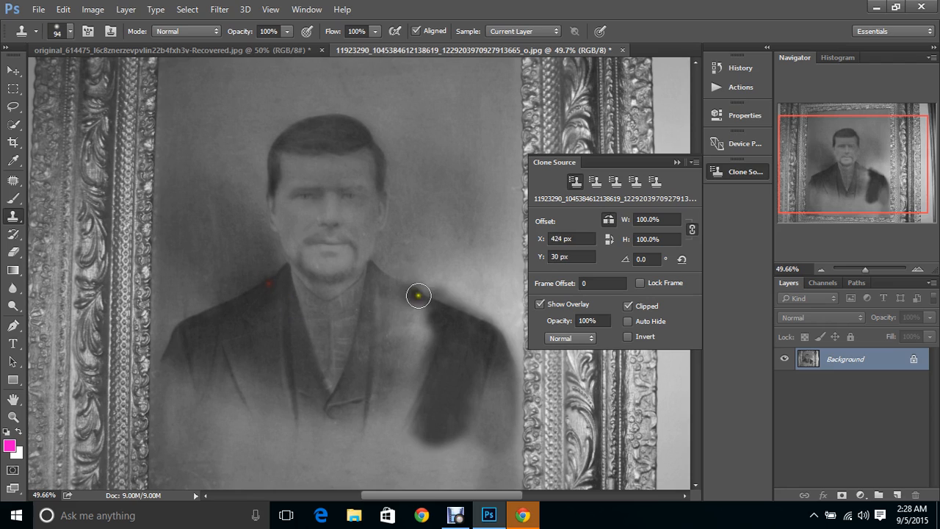
mouse_move(389, 281)
left_mouse_down()
mouse_move(431, 309)
mouse_move(441, 340)
mouse_move(376, 270)
left_mouse_up()
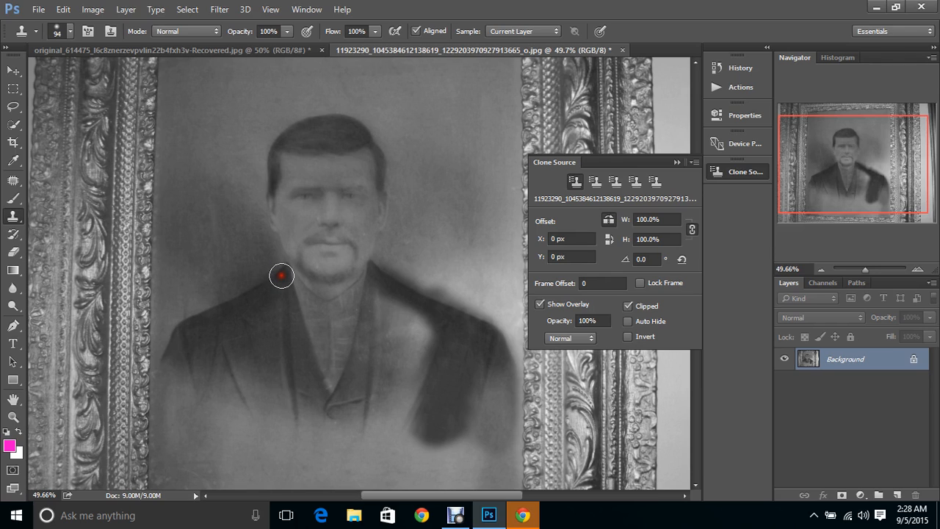
left_click(281, 276, "alt")
left_click(376, 288)
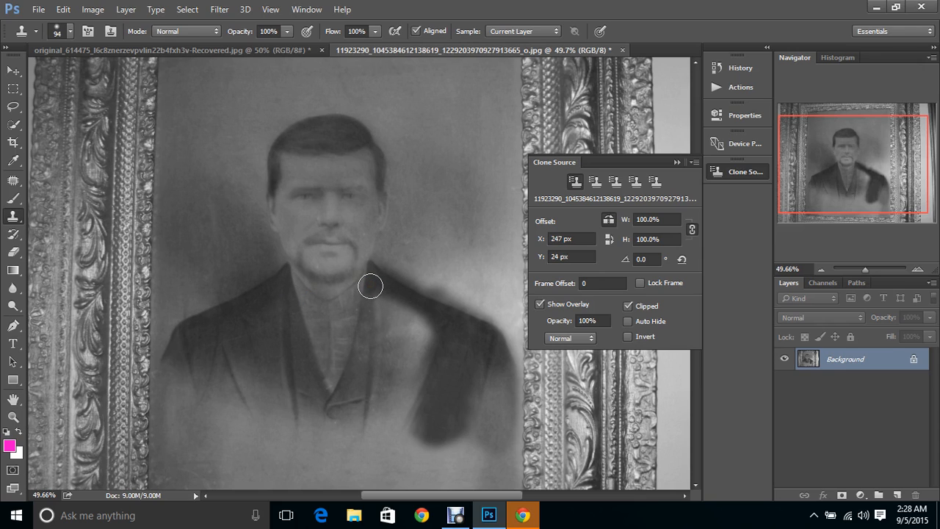
mouse_move(370, 288)
left_mouse_down()
mouse_move(338, 403)
mouse_move(350, 421)
mouse_move(357, 406)
mouse_move(360, 419)
mouse_move(370, 409)
mouse_move(375, 384)
mouse_move(372, 424)
mouse_move(387, 317)
mouse_move(398, 308)
mouse_move(411, 318)
mouse_move(381, 304)
mouse_move(390, 420)
mouse_move(405, 388)
mouse_move(399, 421)
mouse_move(420, 368)
mouse_move(418, 320)
mouse_move(404, 362)
mouse_move(401, 338)
mouse_move(400, 373)
mouse_move(415, 376)
mouse_move(403, 398)
mouse_move(419, 402)
mouse_move(404, 432)
mouse_move(414, 411)
mouse_move(425, 429)
mouse_move(434, 397)
mouse_move(435, 438)
mouse_move(461, 423)
mouse_move(454, 435)
mouse_move(489, 428)
left_mouse_up()
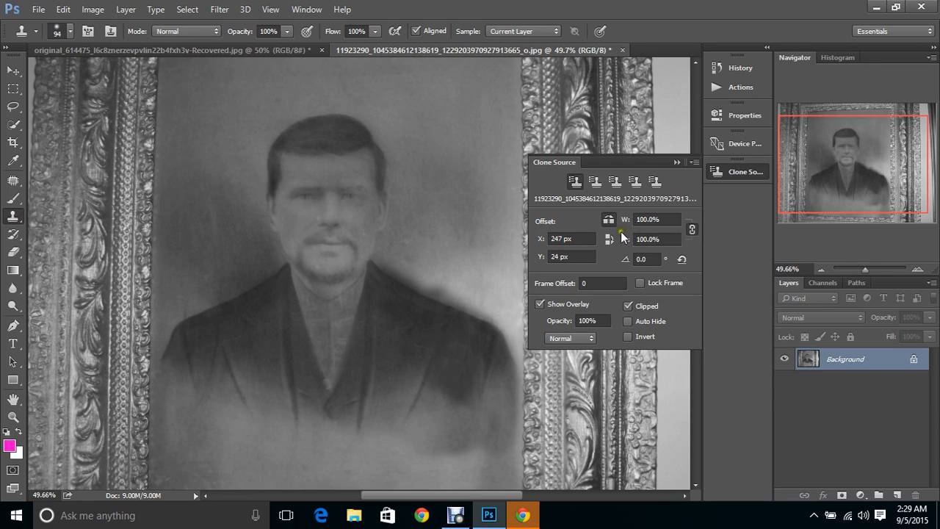
left_click(676, 162)
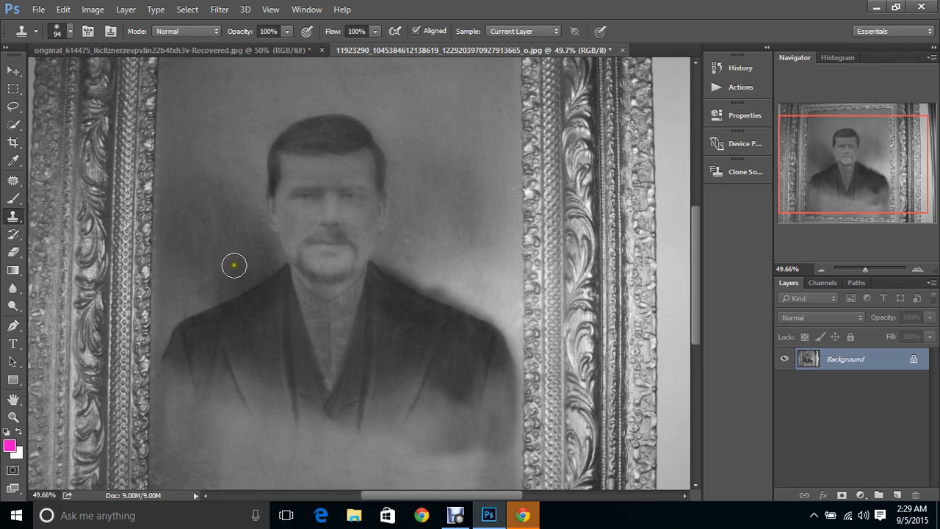
Step: Set the clone brush to 57 px and clone light background along the repaired shoulder's upper edge to trim the dark spill
left_click(70, 31)
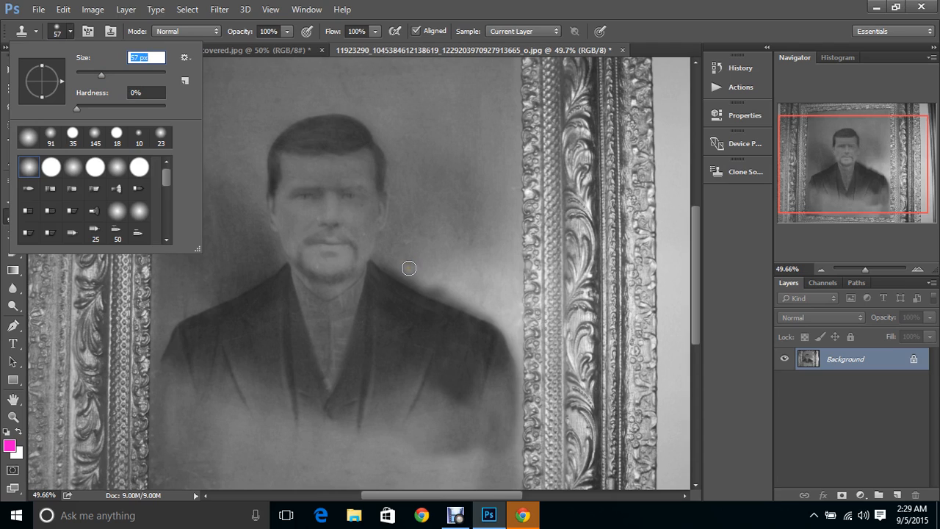
key("Return")
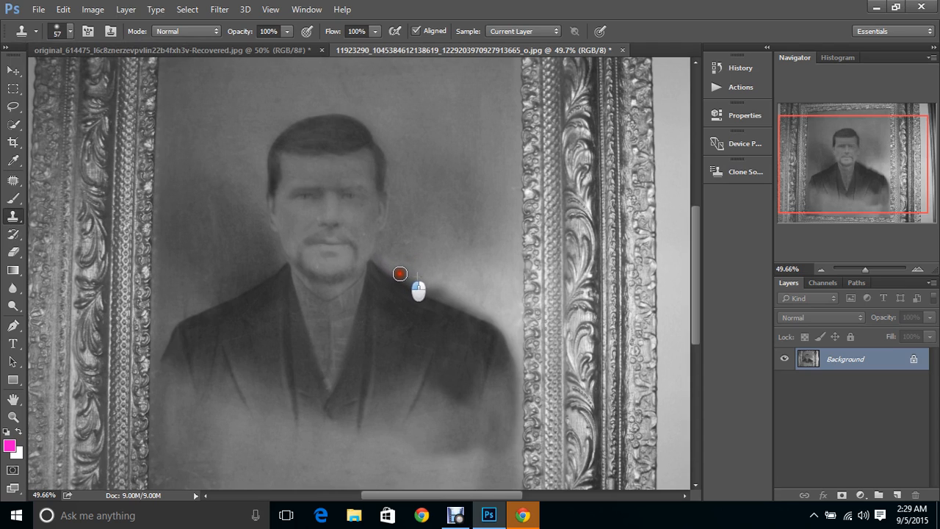
left_click_drag(417, 290, 477, 310)
left_click_drag(466, 301, 487, 315)
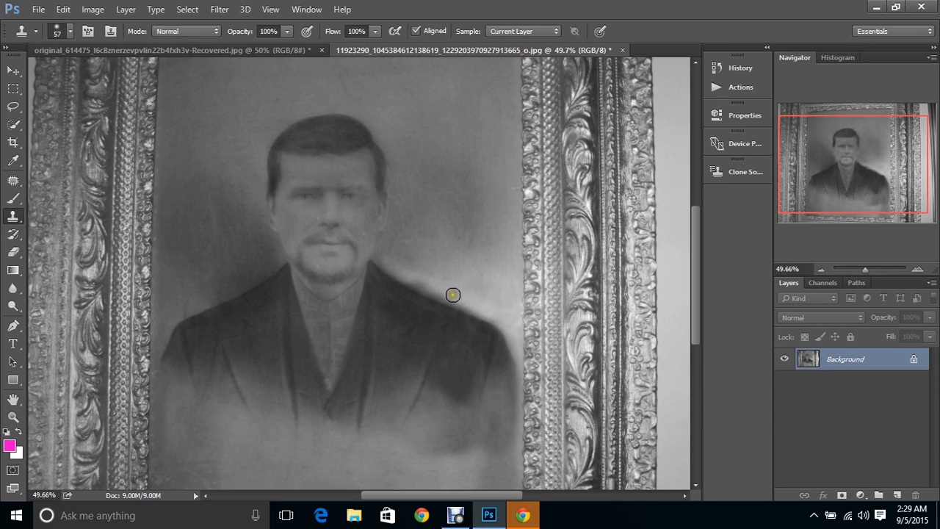
mouse_move(445, 292)
left_mouse_down()
mouse_move(410, 277)
mouse_move(446, 292)
left_mouse_up()
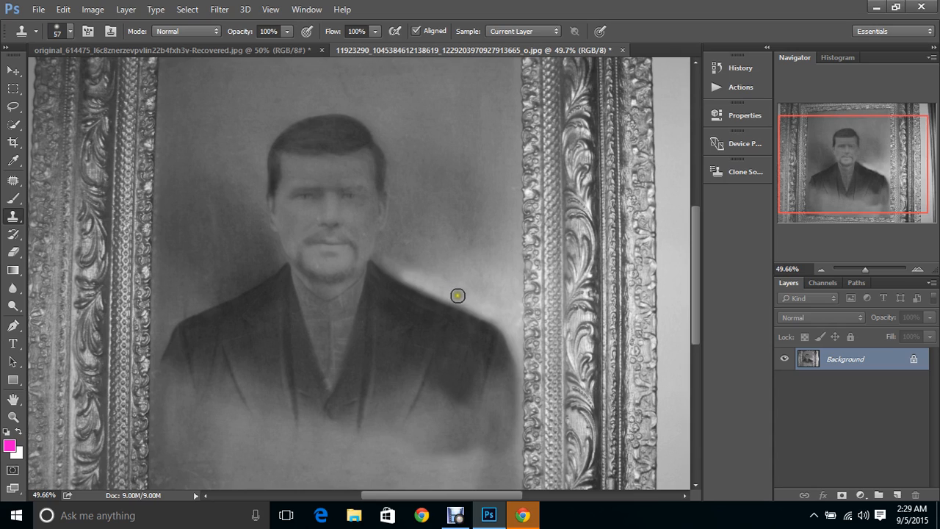
left_click_drag(409, 273, 396, 267)
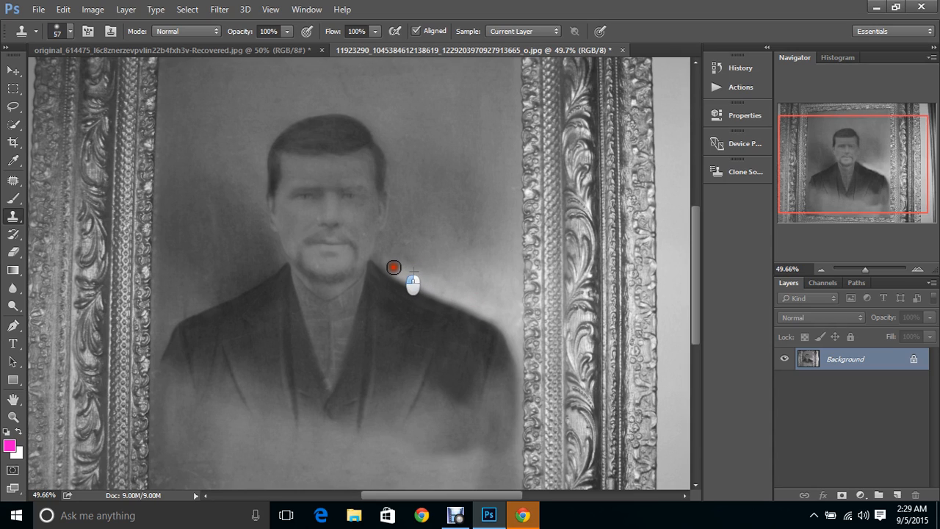
left_click_drag(453, 295, 488, 309)
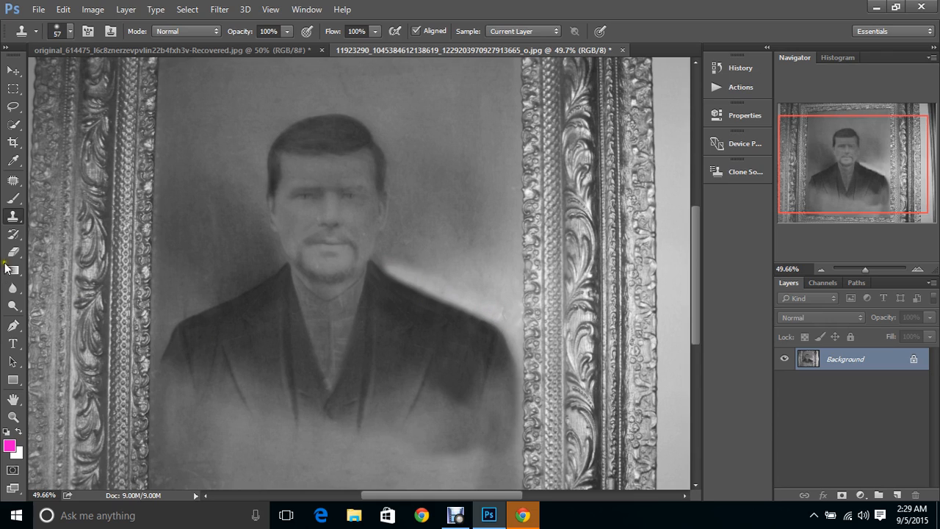
Step: Patch the bright halo above the repaired shoulder with the darker background just above it
left_click(12, 179)
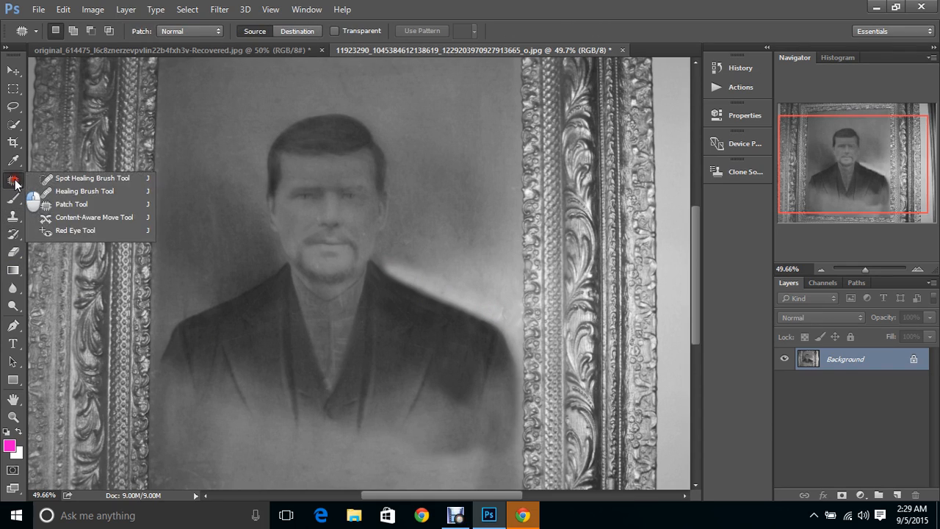
left_click(59, 205)
mouse_move(412, 259)
left_mouse_down()
mouse_move(386, 268)
mouse_move(498, 318)
mouse_move(500, 307)
mouse_move(461, 274)
mouse_move(411, 261)
mouse_move(428, 249)
mouse_move(431, 219)
left_mouse_up()
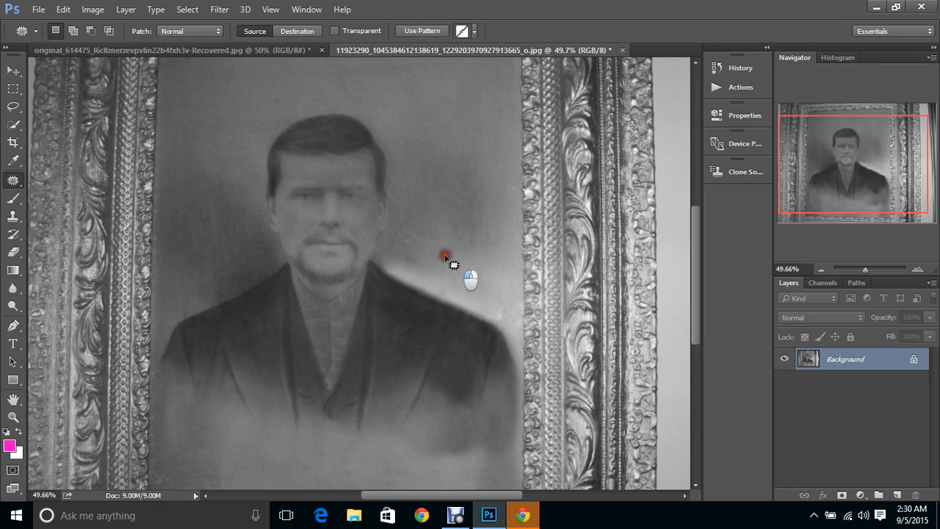
key("ctrl+d")
mouse_move(499, 316)
left_mouse_down()
mouse_move(403, 282)
mouse_move(380, 258)
mouse_move(451, 278)
mouse_move(506, 316)
mouse_move(471, 297)
mouse_move(481, 220)
left_mouse_up()
left_click(463, 257)
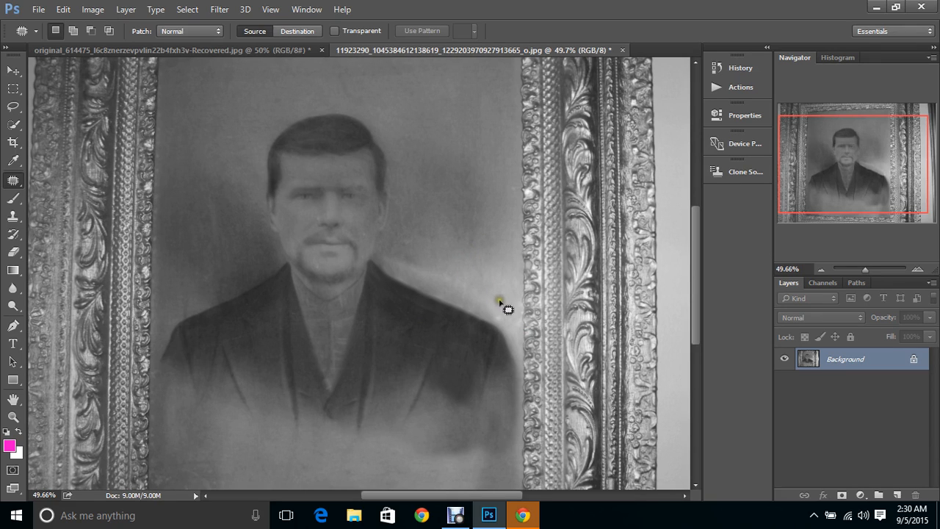
mouse_move(502, 306)
left_mouse_down()
mouse_move(468, 303)
mouse_move(384, 255)
mouse_move(406, 249)
mouse_move(462, 265)
mouse_move(501, 292)
mouse_move(500, 309)
mouse_move(471, 283)
mouse_move(479, 232)
left_mouse_up()
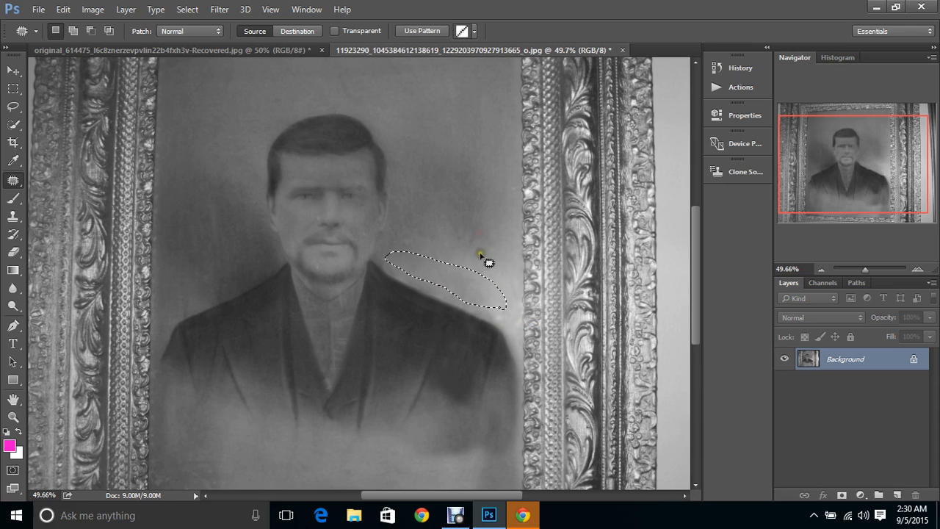
left_click(465, 232)
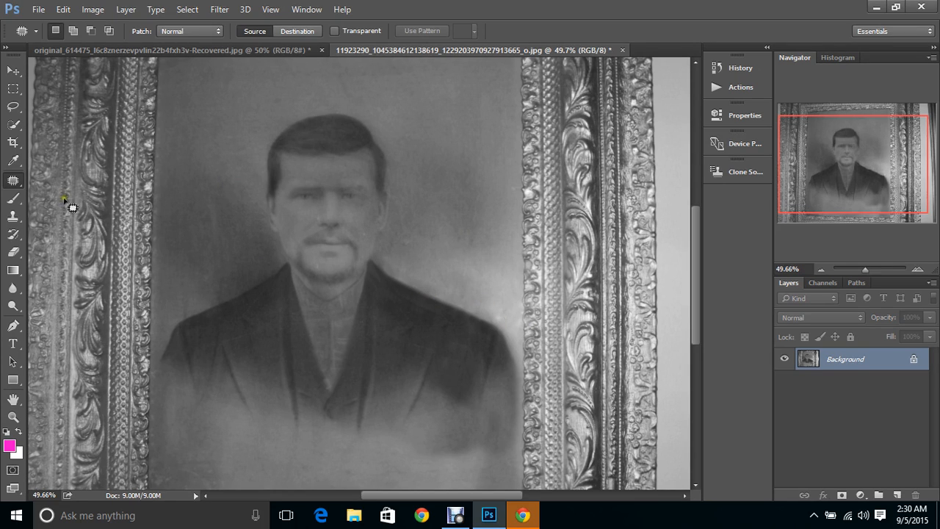
Step: Heal the remaining blemishes along the repaired shoulder edge and in the portrait background with the Spot Healing Brush
right_click(14, 182)
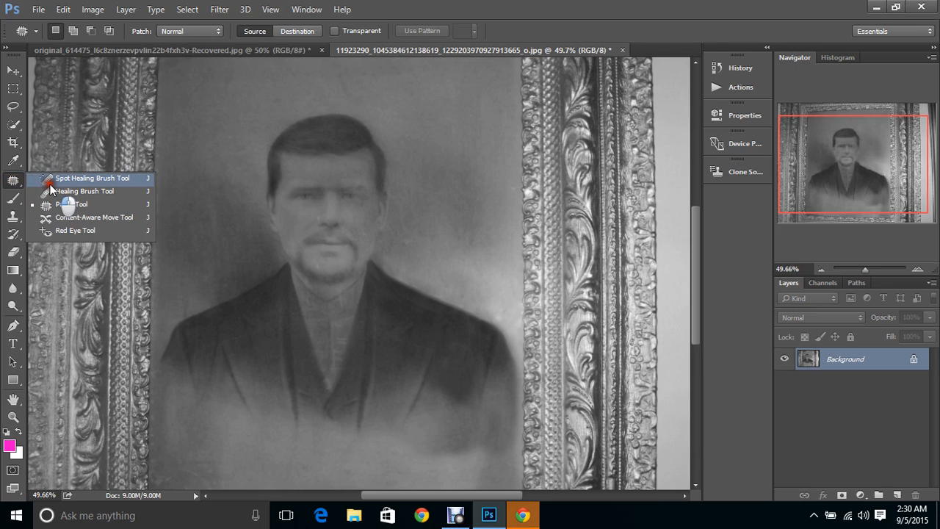
left_click(81, 179)
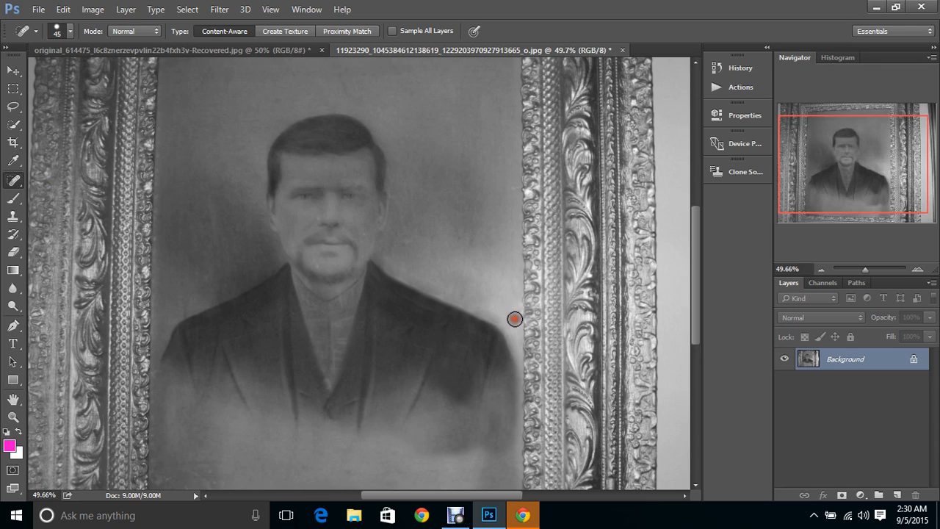
left_click(443, 283)
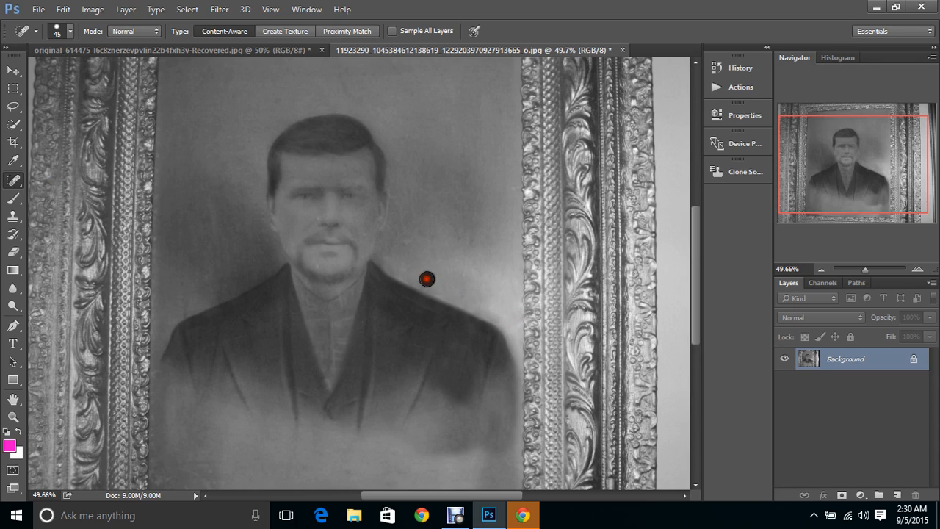
left_click(415, 275)
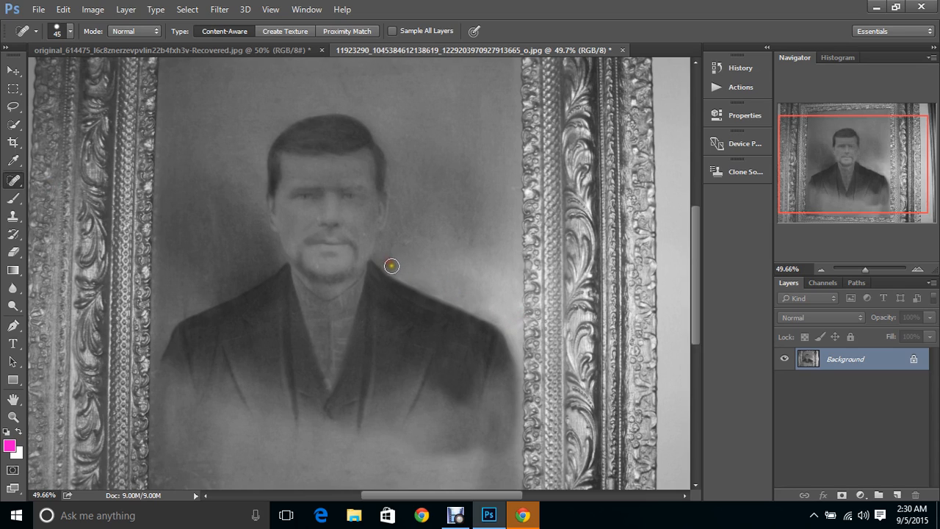
left_click(443, 292)
left_click(470, 304)
left_click(344, 85)
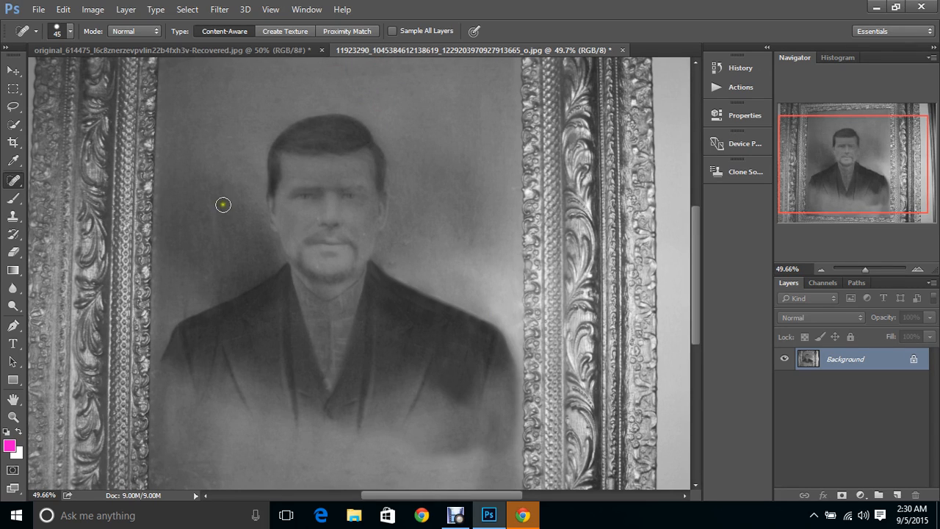
left_click(213, 231)
Step: View the whole photo, revert it to the original for a before-and-after comparison, and bring the restoration back
left_click_drag(866, 268, 864, 269)
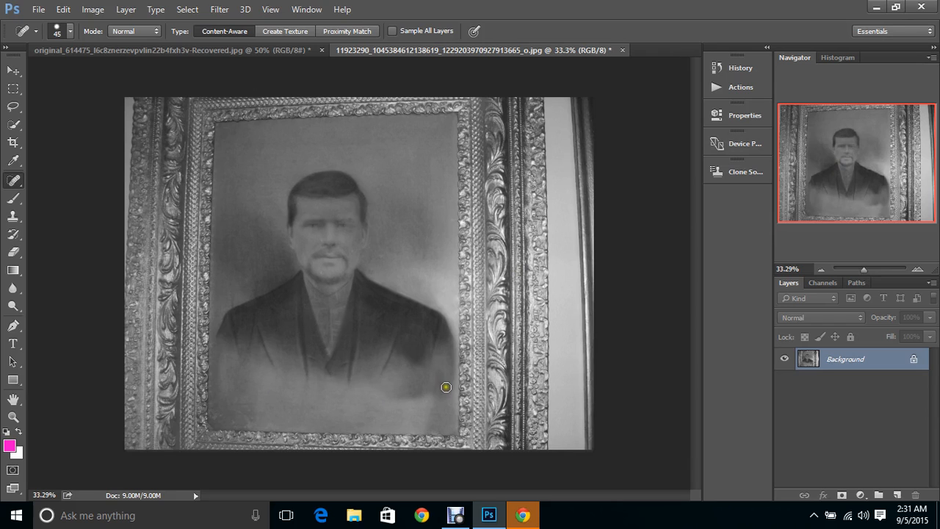
left_click_drag(860, 268, 863, 269)
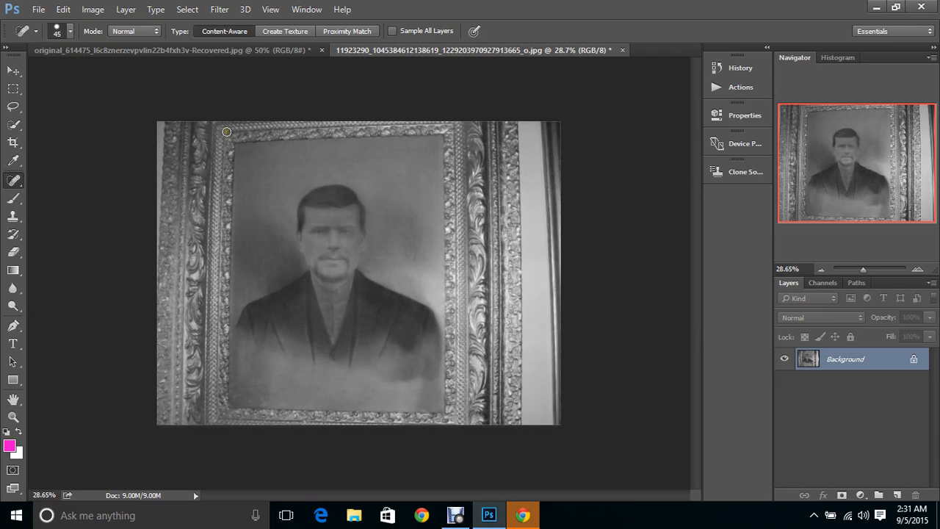
left_click(38, 8)
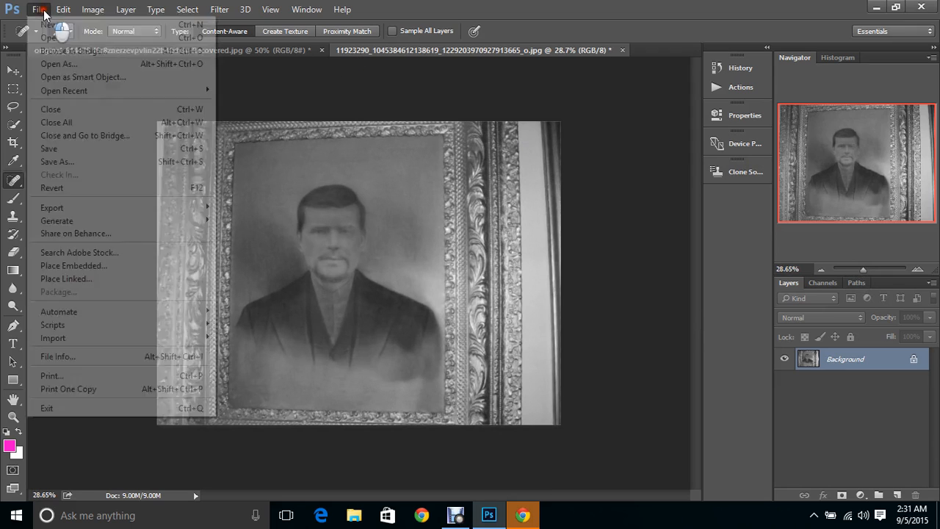
left_click(113, 189)
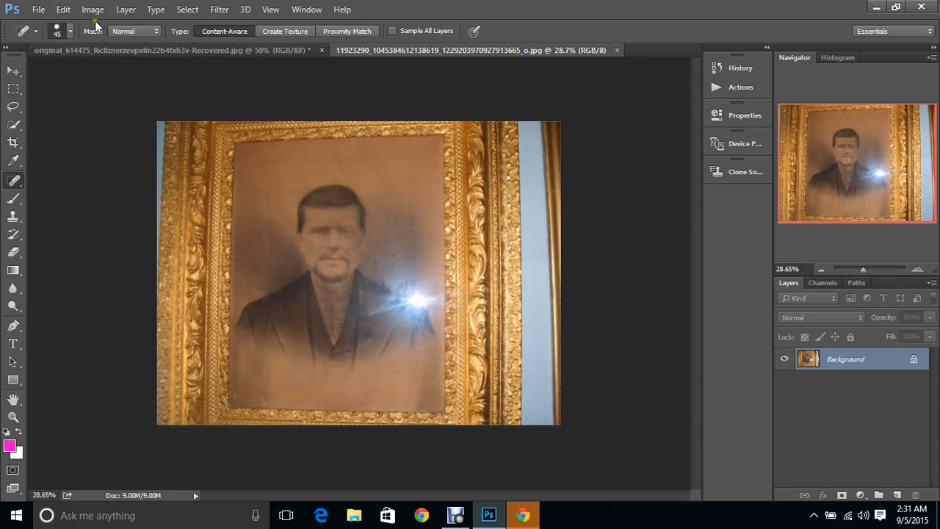
left_click(63, 9)
left_click(97, 40)
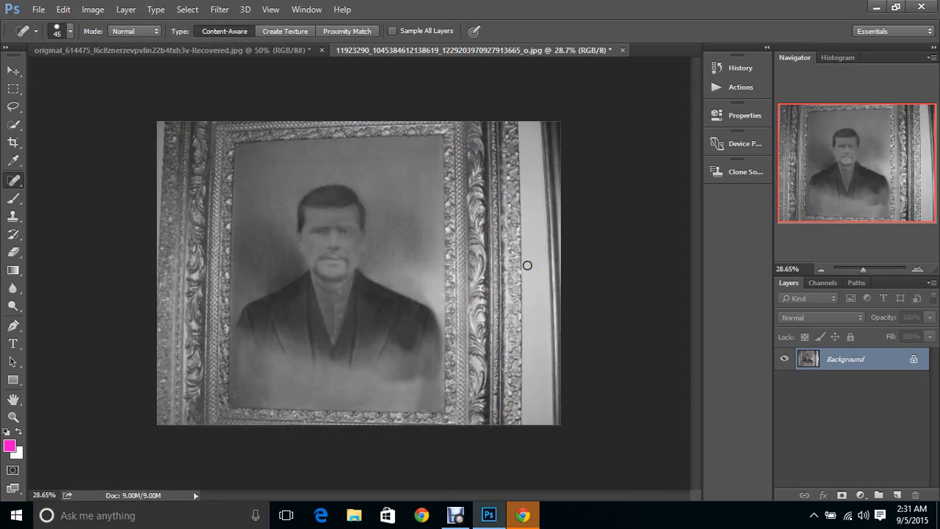
Step: Close the restored framed portrait without saving its changes
left_click(625, 52)
left_click(622, 51)
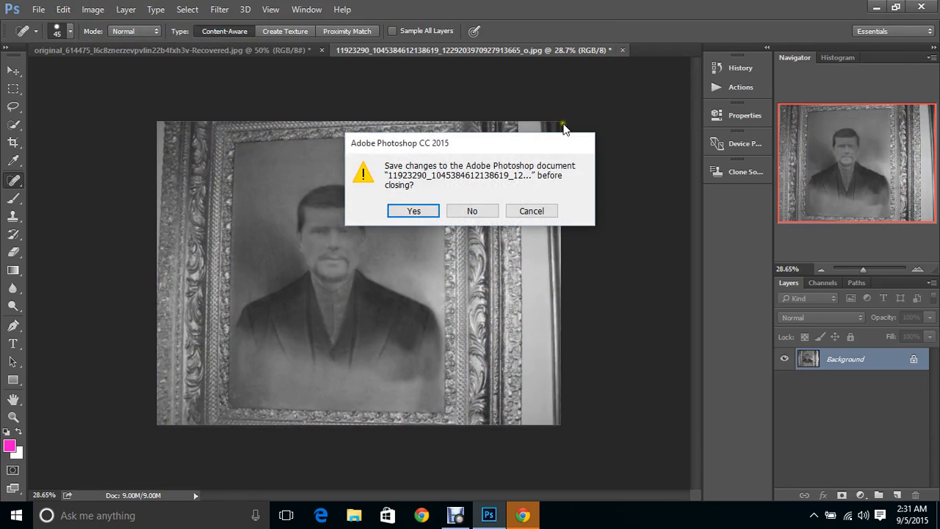
left_click(474, 212)
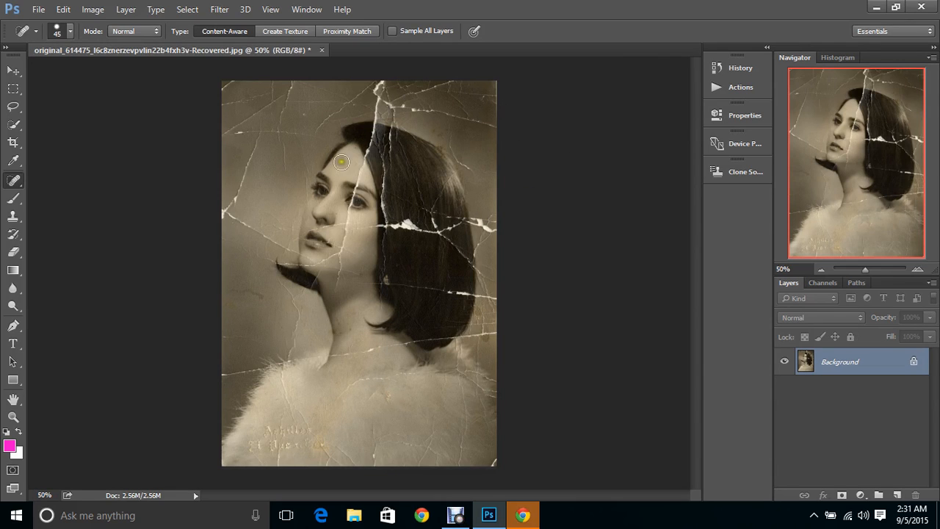
Step: Heal the long cracks in the background in front of the woman's face with the Content-Aware Spot Healing Brush
right_click(18, 179)
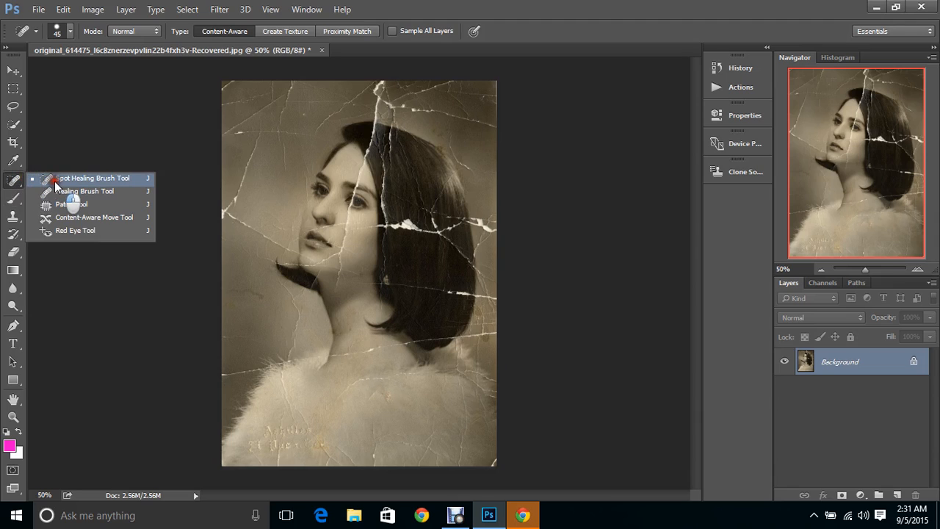
left_click(55, 180)
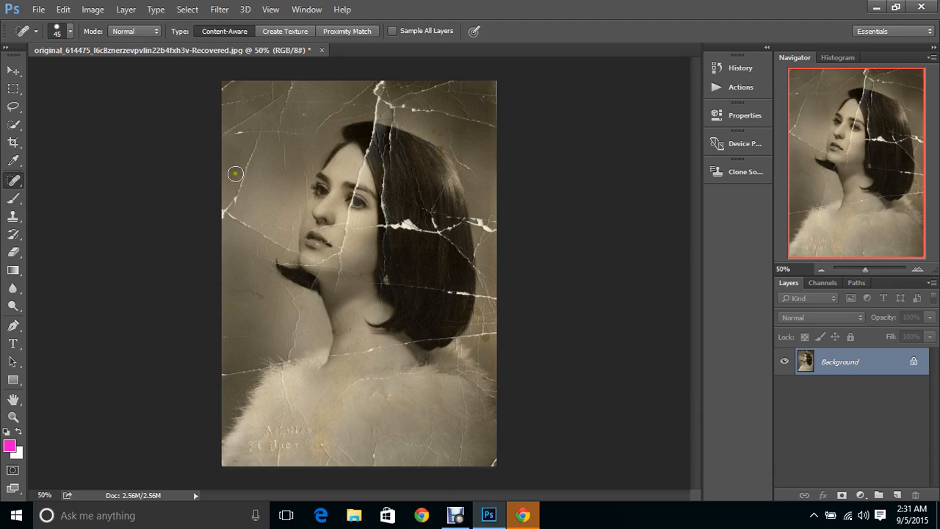
mouse_move(241, 183)
left_mouse_down()
mouse_move(254, 147)
mouse_move(247, 139)
mouse_move(270, 126)
mouse_move(226, 131)
mouse_move(281, 92)
left_mouse_up()
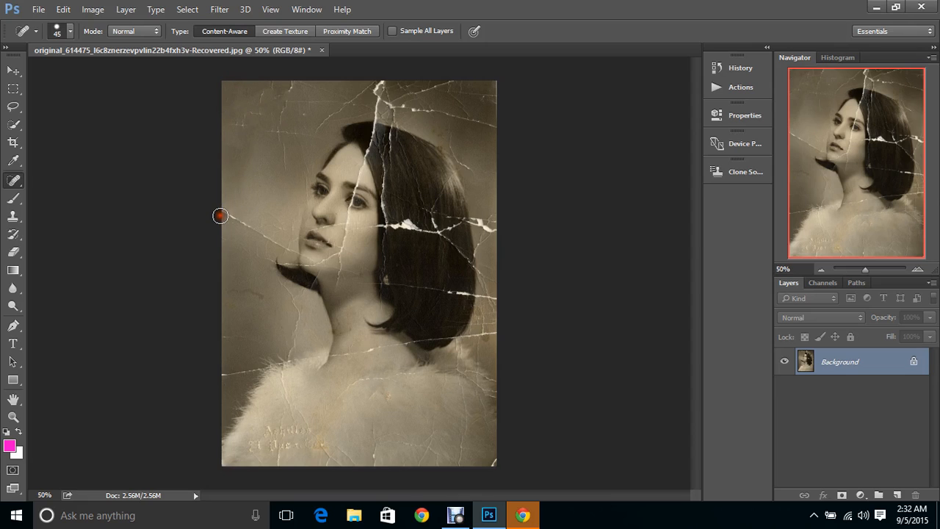
mouse_move(220, 215)
left_mouse_down()
mouse_move(258, 229)
mouse_move(240, 212)
mouse_move(254, 227)
mouse_move(237, 233)
mouse_move(249, 195)
left_mouse_up()
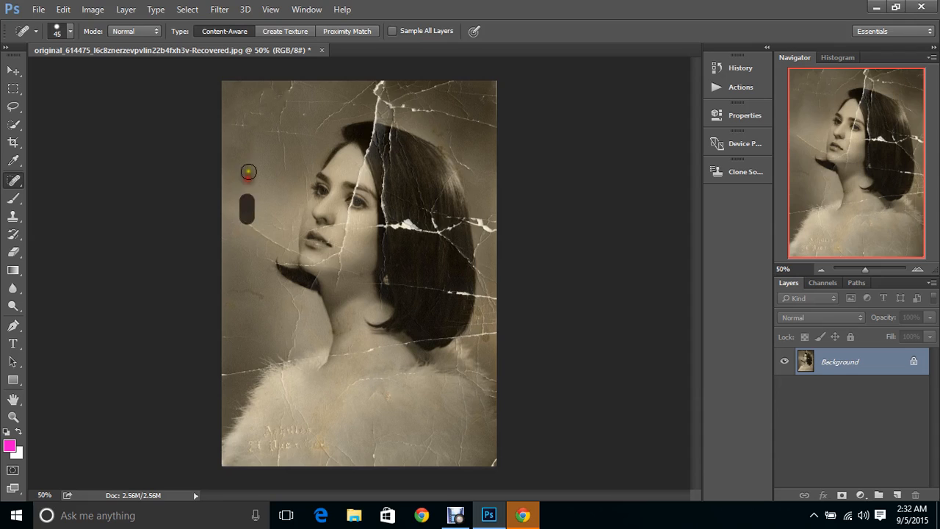
left_click_drag(283, 169, 284, 73)
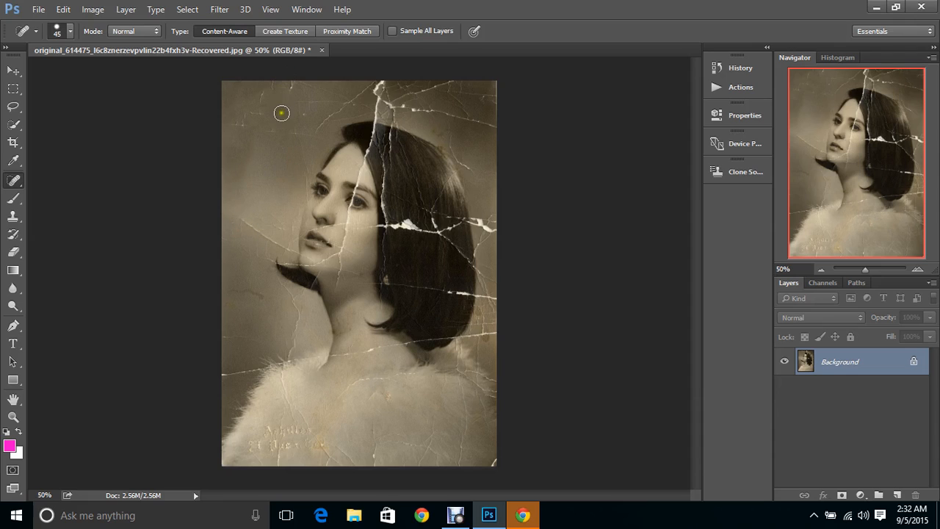
Step: Heal the cracks and small marks in the photo's upper-left background and near its upper-right corner
left_click_drag(282, 113, 309, 58)
left_click_drag(241, 128, 277, 82)
left_click(257, 113)
left_click(237, 128)
left_click_drag(268, 131, 294, 84)
left_click_drag(460, 115, 507, 131)
mouse_move(453, 95)
left_mouse_down()
mouse_move(507, 103)
mouse_move(477, 126)
mouse_move(458, 101)
left_mouse_up()
mouse_move(461, 101)
left_mouse_down()
mouse_move(453, 85)
mouse_move(461, 77)
left_mouse_up()
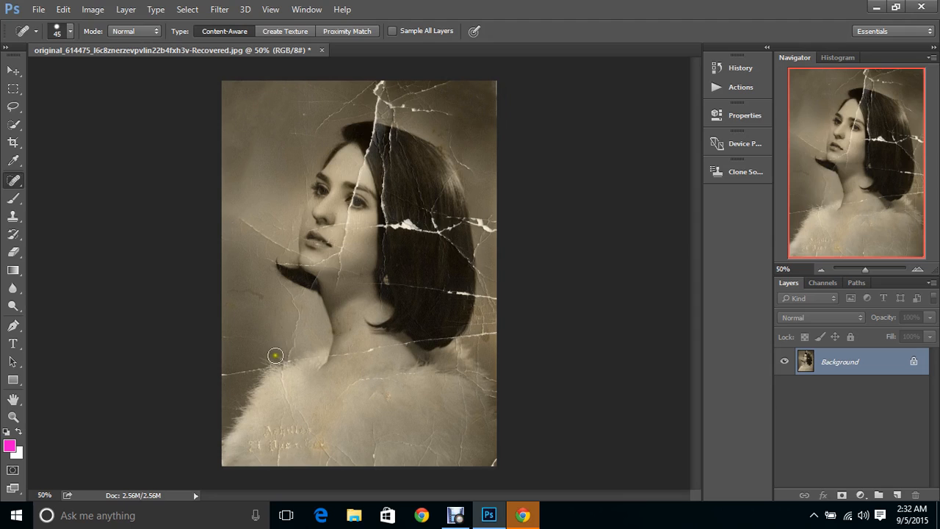
Step: Heal the background cracks below the chin, beside the fur collar and along the diagonal line leading to the mouth
left_click_drag(249, 373, 210, 383)
mouse_move(249, 337)
left_mouse_down()
mouse_move(204, 334)
mouse_move(216, 331)
left_mouse_up()
left_click_drag(278, 246, 227, 216)
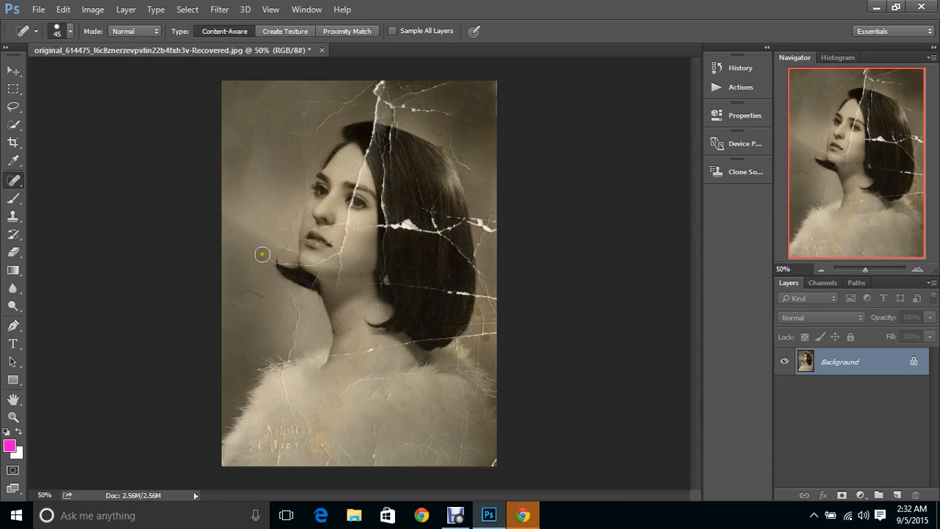
mouse_move(274, 284)
left_mouse_down()
mouse_move(297, 303)
mouse_move(288, 347)
left_mouse_up()
Step: Heal the branching cracks in the background above the forehead, up to the start of the central tear
left_click_drag(313, 136, 355, 91)
mouse_move(303, 108)
left_mouse_down()
mouse_move(334, 101)
mouse_move(302, 86)
mouse_move(292, 135)
mouse_move(282, 138)
mouse_move(305, 132)
left_mouse_up()
left_click_drag(340, 94, 380, 83)
left_click(347, 88)
left_click(349, 96)
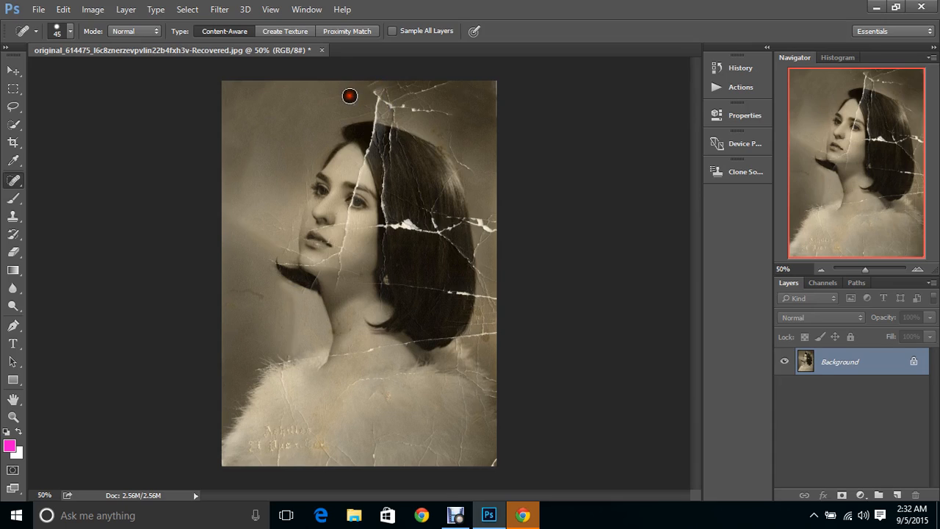
mouse_move(347, 102)
left_mouse_down()
mouse_move(367, 105)
mouse_move(329, 97)
left_mouse_up()
Step: Heal the crack ends and spots in the upper-right background along the outer curve of the hair
mouse_move(429, 87)
left_mouse_down()
mouse_move(452, 87)
mouse_move(450, 117)
left_mouse_up()
left_click(448, 127)
left_click(455, 146)
left_click(469, 164)
Step: At 100% zoom, heal the horizontal crack and stains in the background between the central tear and the hair's right side
left_click_drag(867, 270, 870, 269)
left_click_drag(864, 145, 866, 99)
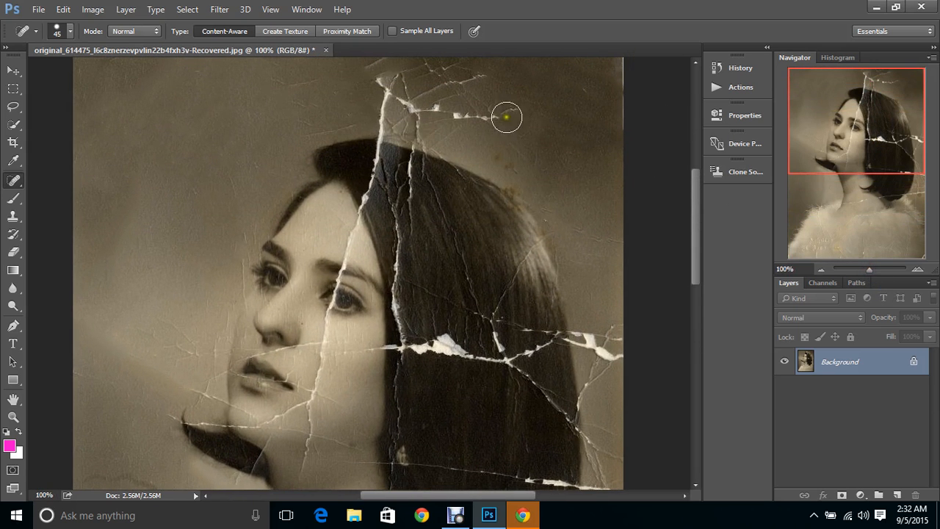
left_click_drag(507, 118, 494, 117)
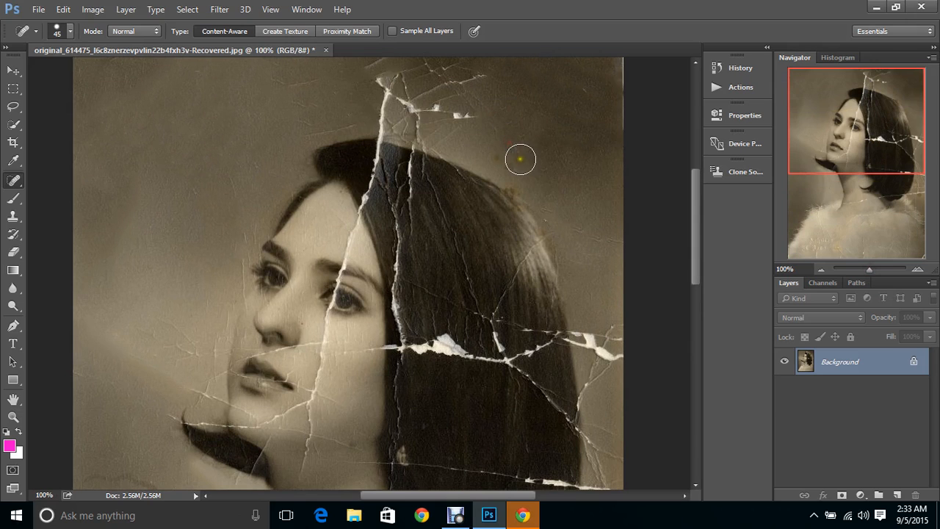
left_click_drag(520, 159, 502, 149)
mouse_move(476, 119)
left_mouse_down()
mouse_move(470, 111)
mouse_move(449, 117)
mouse_move(443, 137)
mouse_move(443, 98)
mouse_move(463, 88)
left_mouse_up()
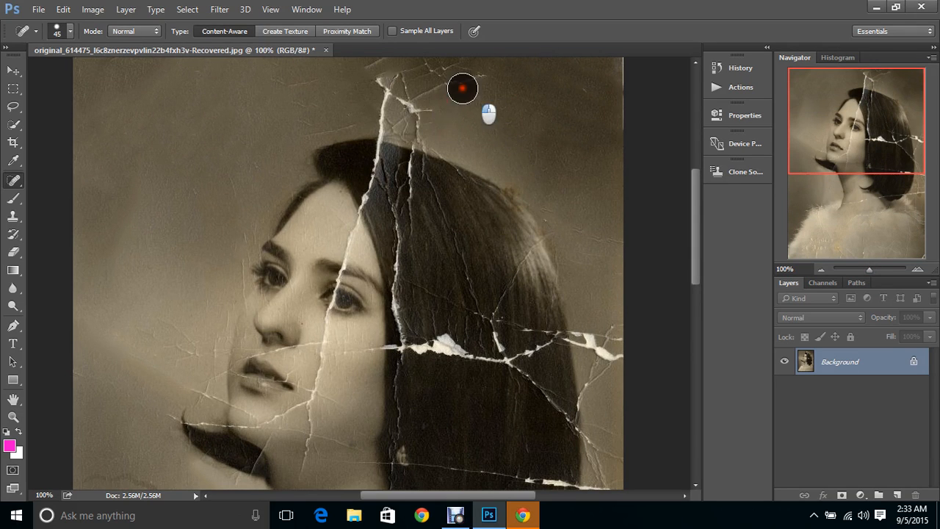
left_click(476, 82)
left_click(467, 89)
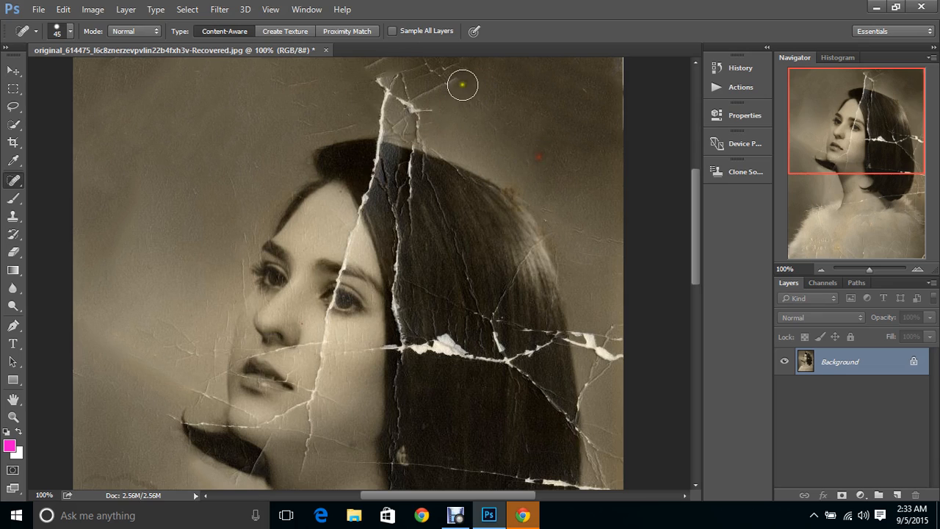
Step: Heal the faint scratches left of the central tear and the fine cracks branching around its upper end
left_click_drag(298, 81, 280, 87)
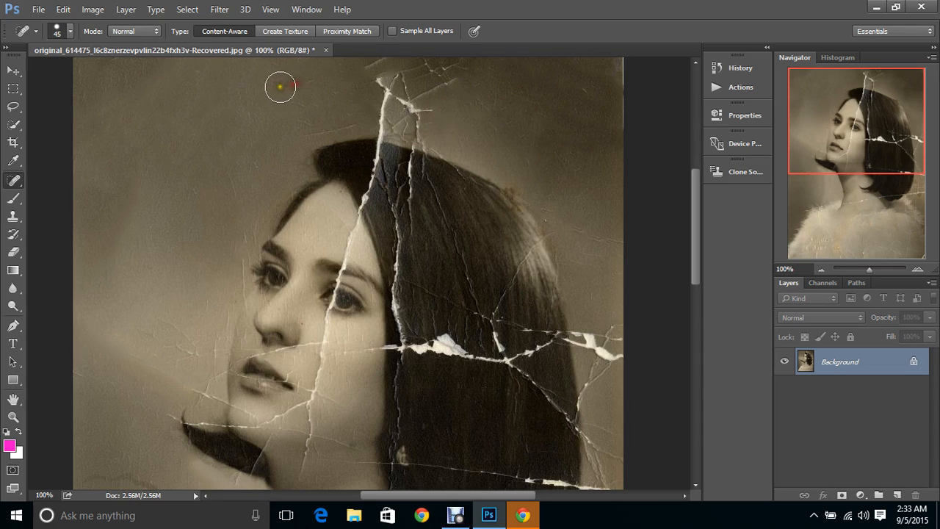
mouse_move(316, 121)
left_mouse_down()
mouse_move(310, 130)
mouse_move(344, 118)
left_mouse_up()
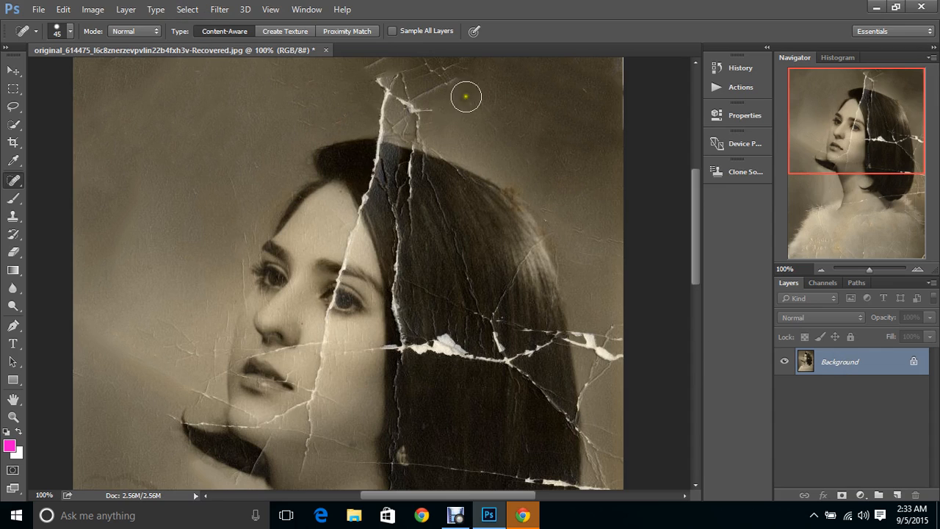
left_click(441, 80)
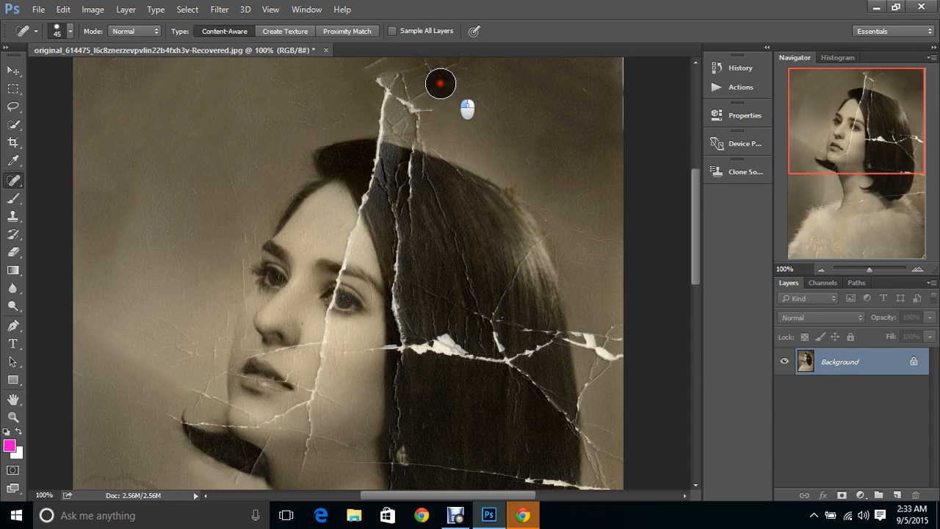
left_click(418, 91)
left_click(399, 79)
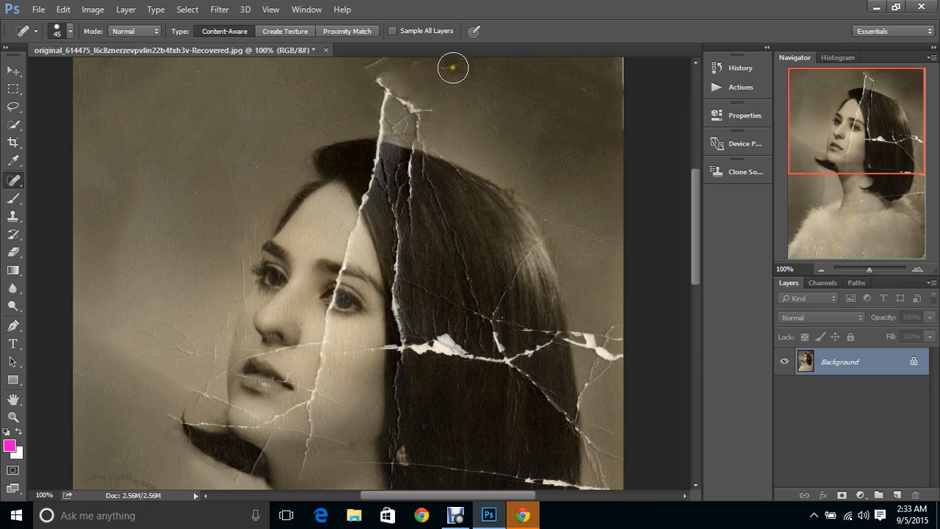
left_click(372, 61)
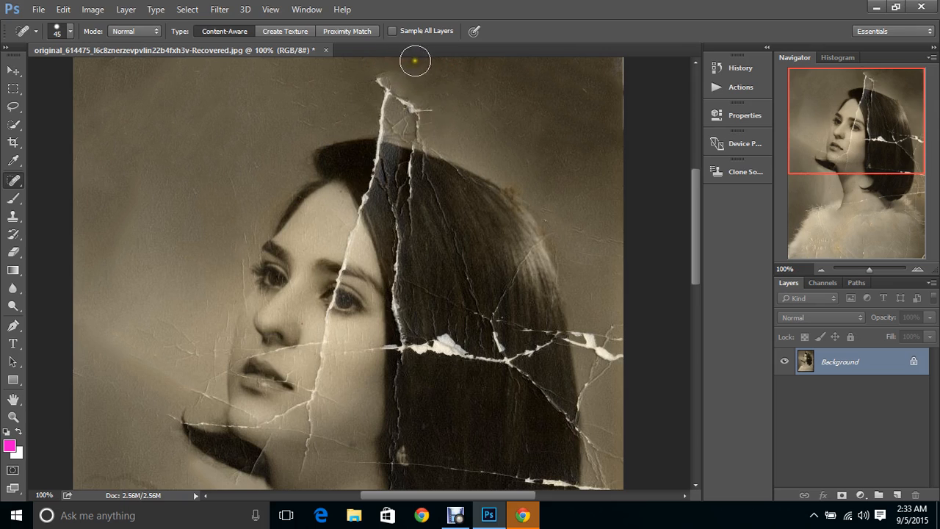
Step: Heal the white central tear in the background from its upper end down to the top of the hair
left_click(387, 77)
left_click(384, 92)
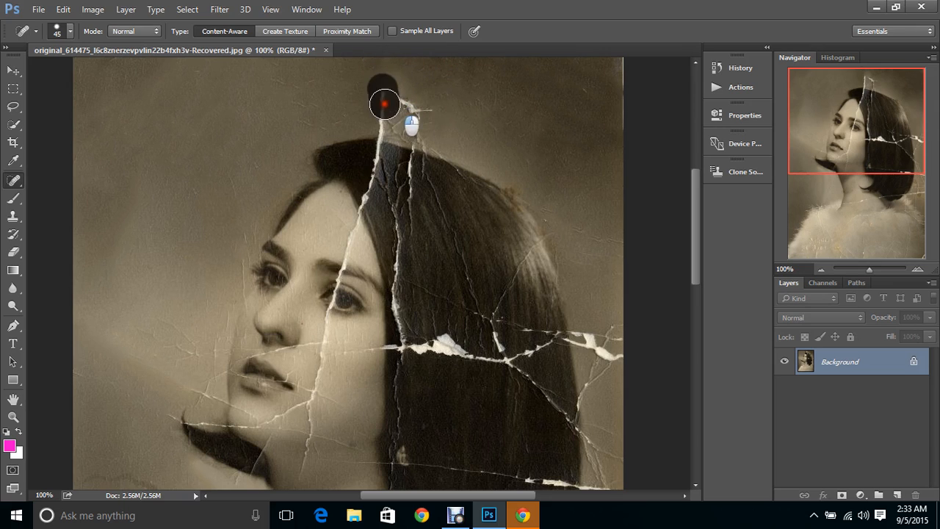
mouse_move(383, 110)
left_mouse_down()
mouse_move(418, 102)
mouse_move(370, 115)
mouse_move(403, 110)
left_mouse_up()
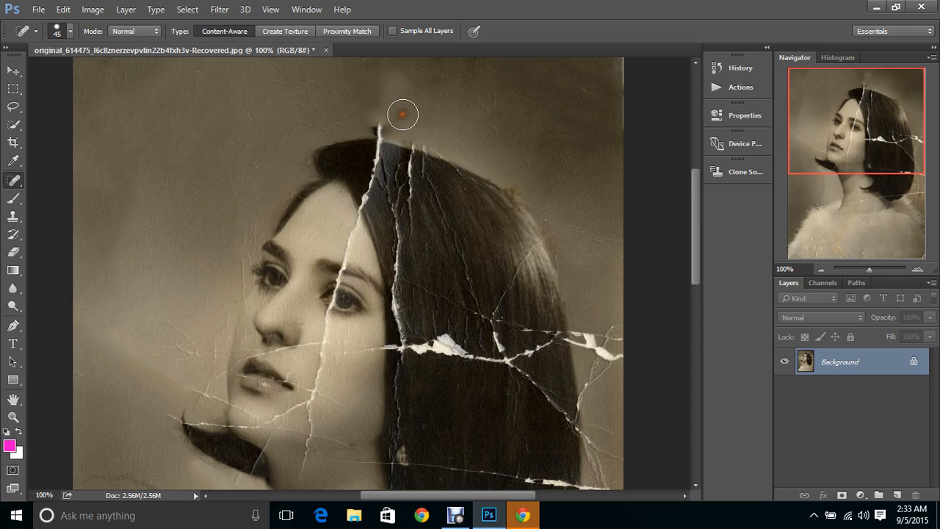
left_click(378, 119)
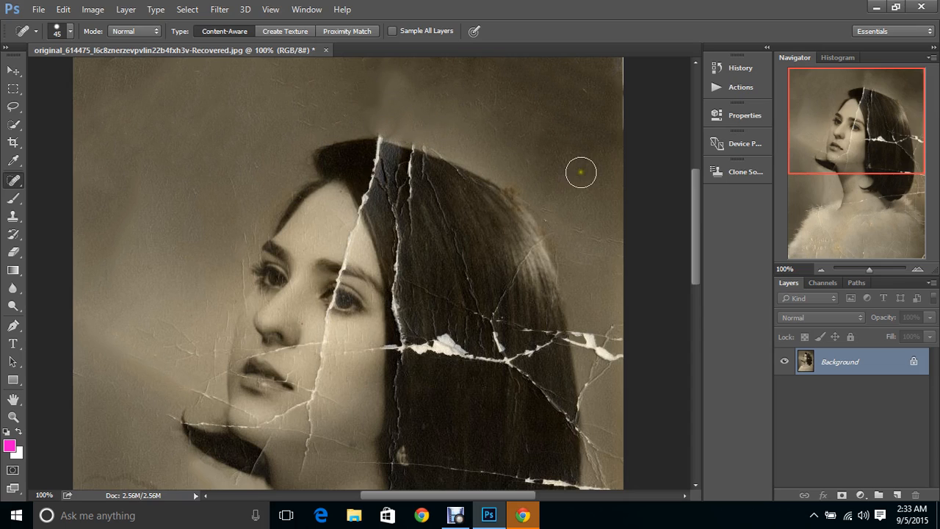
Step: Heal the vertical and branching cracks in the background strip between the hair and the photo's right edge
left_click_drag(573, 210, 598, 256)
left_click_drag(833, 152, 843, 209)
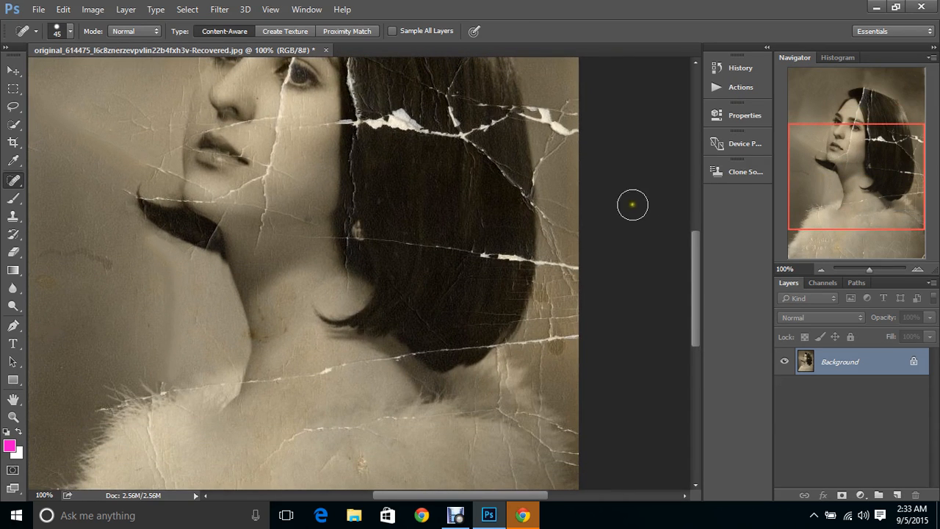
left_click_drag(575, 218, 566, 227)
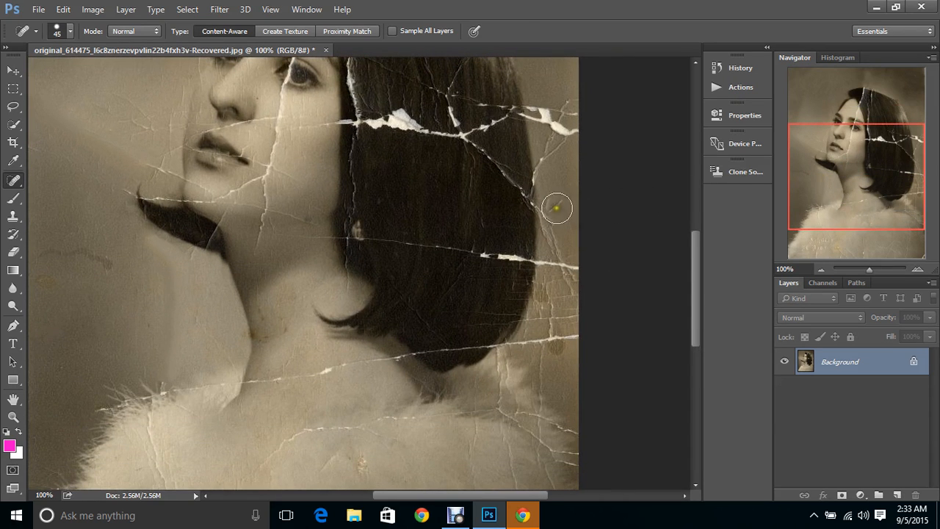
left_click(553, 214)
left_click(553, 229)
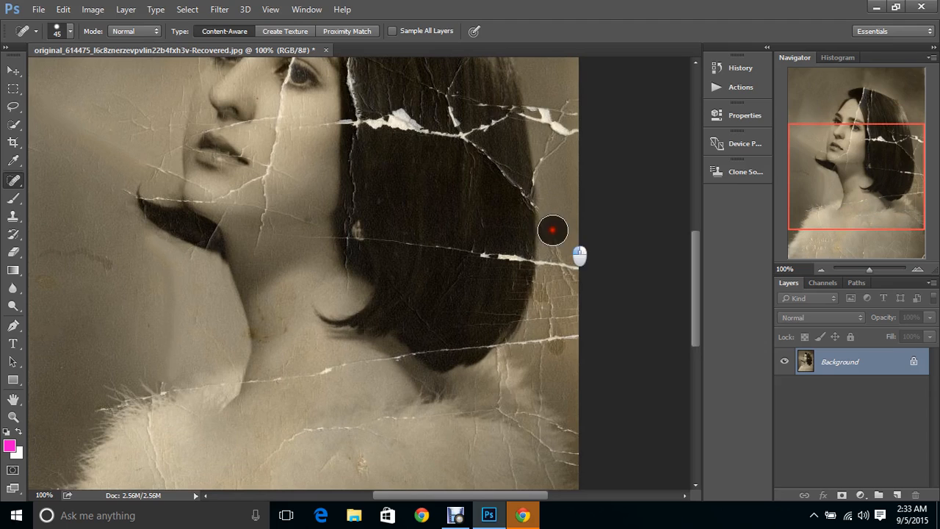
left_click(556, 242)
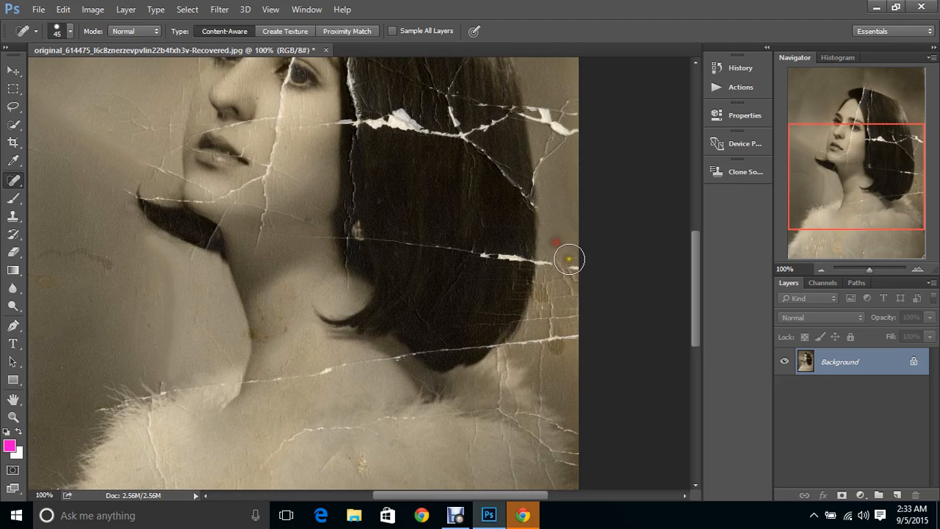
left_click_drag(569, 260, 571, 264)
left_click(573, 273)
left_click_drag(567, 166, 569, 71)
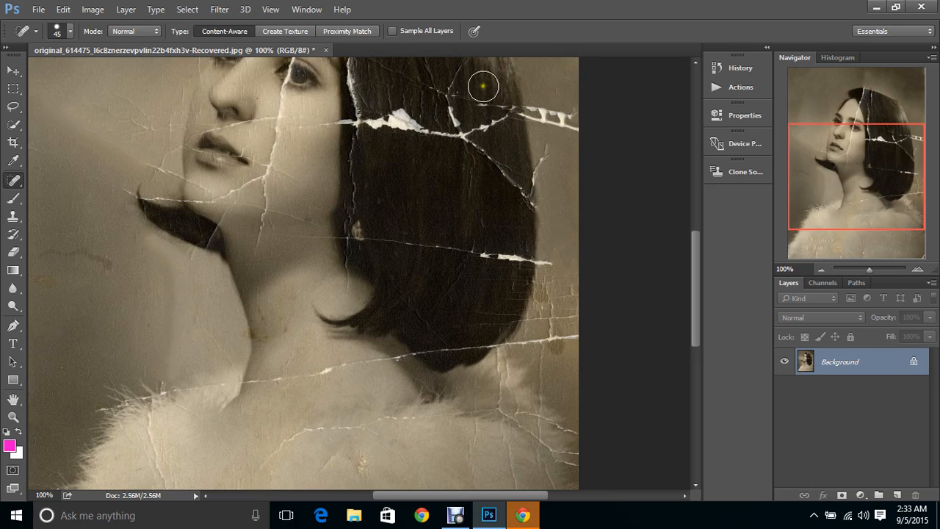
Step: Reduce the healing brush size to 28 px and heal the white crack remnants between the hair and the photo's right edge
left_click(69, 31)
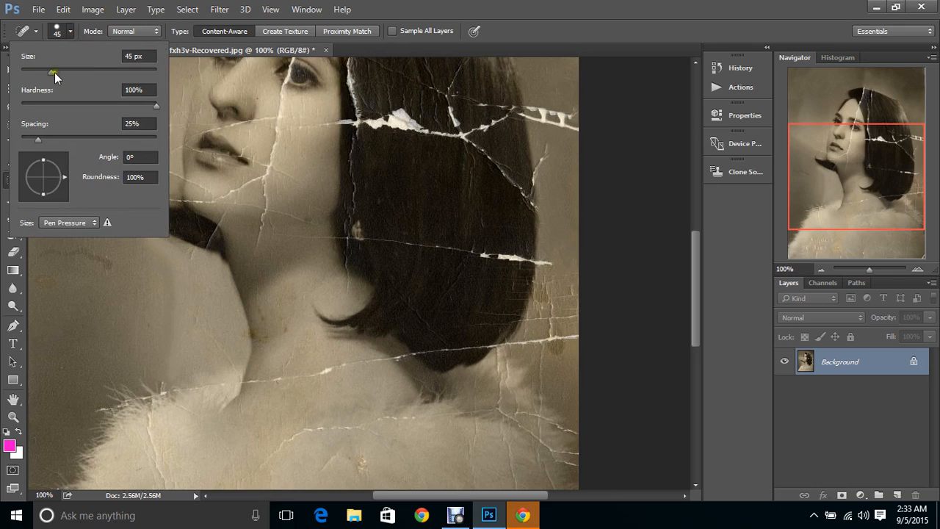
left_click_drag(55, 70, 39, 70)
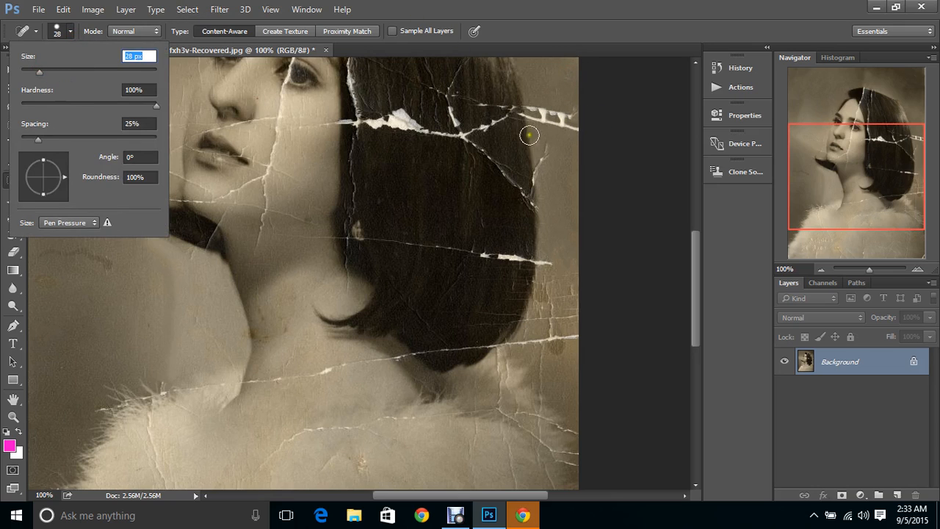
left_click(546, 150)
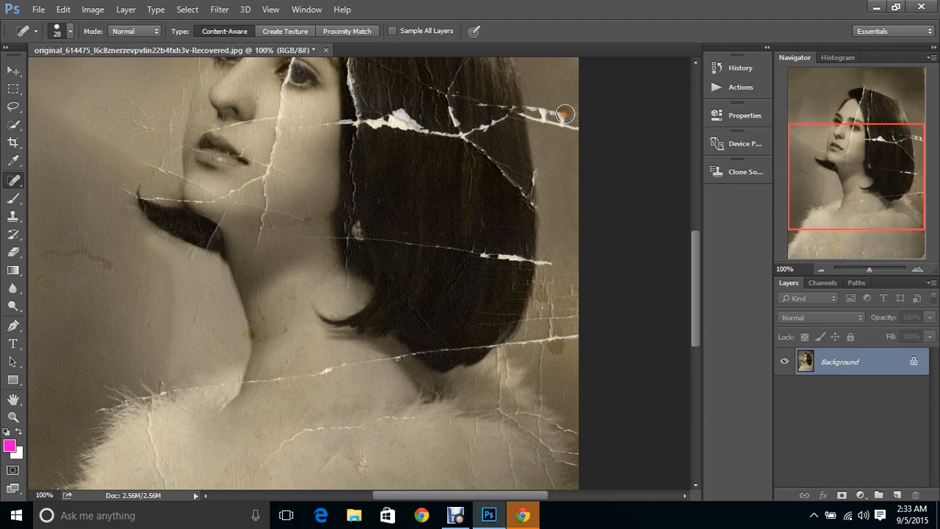
mouse_move(565, 114)
left_mouse_down()
mouse_move(533, 105)
mouse_move(546, 135)
mouse_move(546, 100)
left_mouse_up()
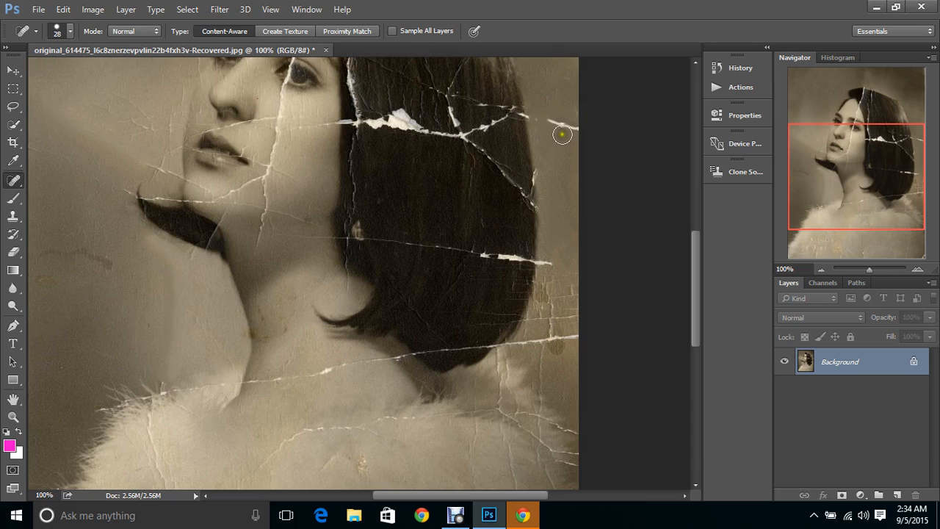
mouse_move(563, 132)
left_mouse_down()
mouse_move(556, 98)
mouse_move(576, 151)
mouse_move(550, 100)
left_mouse_up()
Step: Heal the cracks and stains in the background beside the lower hair, down to the fur collar
left_click_drag(565, 227, 565, 275)
mouse_move(566, 257)
left_mouse_down()
mouse_move(576, 334)
mouse_move(568, 272)
mouse_move(577, 334)
mouse_move(541, 365)
mouse_move(552, 391)
left_mouse_up()
mouse_move(527, 340)
left_mouse_down()
mouse_move(583, 336)
mouse_move(562, 311)
mouse_move(547, 313)
mouse_move(552, 273)
left_mouse_up()
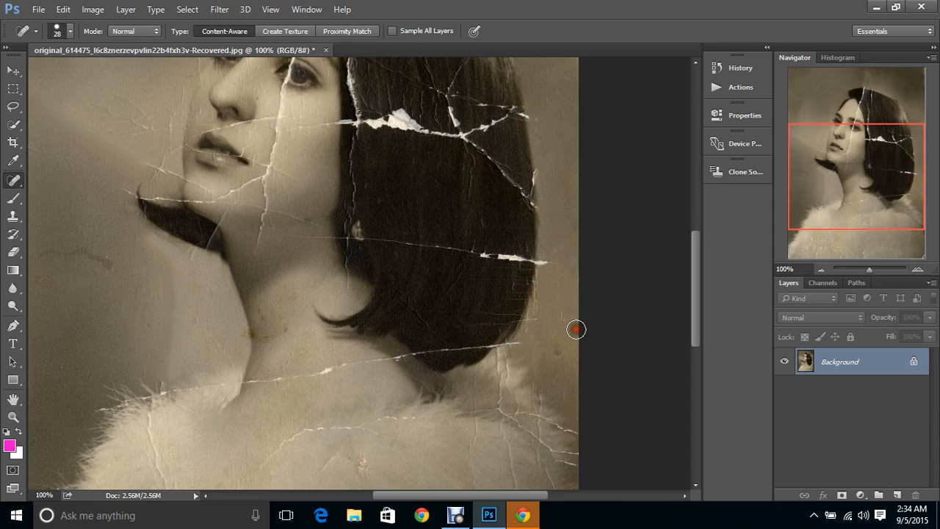
left_click_drag(570, 327, 562, 289)
Step: Heal the background along the top of the hair and the fine cracks in front of the face, mouth and chin
left_click_drag(823, 199, 807, 129)
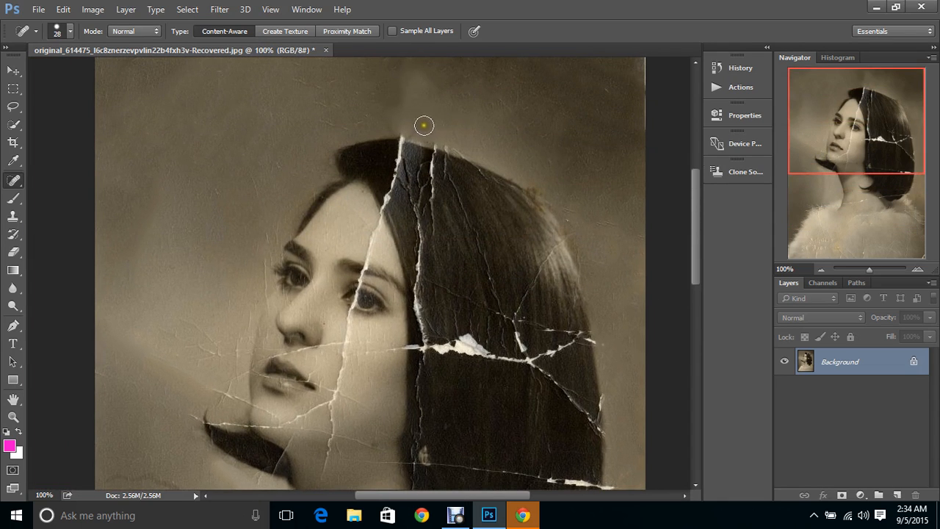
left_click_drag(424, 125, 390, 130)
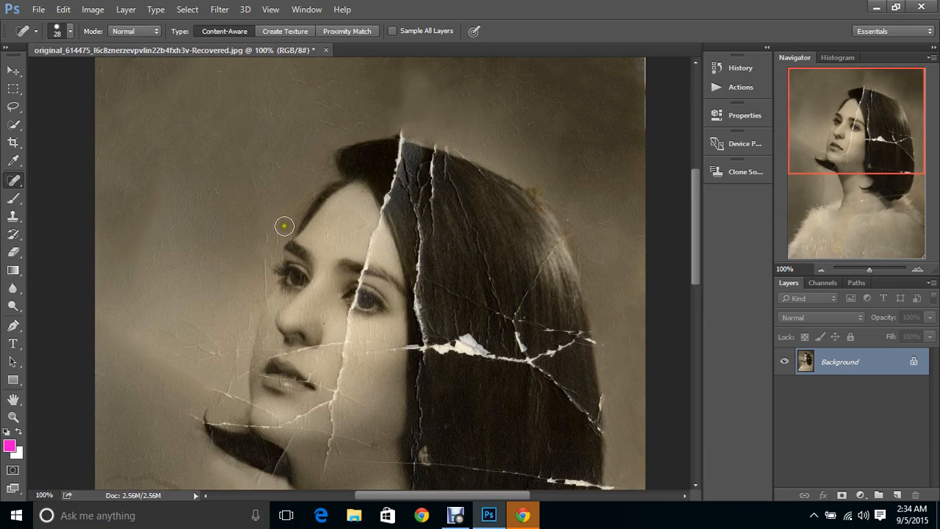
mouse_move(285, 226)
left_mouse_down()
mouse_move(260, 252)
mouse_move(264, 289)
mouse_move(237, 336)
left_mouse_up()
left_click_drag(234, 374, 235, 398)
mouse_move(226, 394)
left_mouse_down()
mouse_move(196, 385)
mouse_move(214, 316)
left_mouse_up()
mouse_move(212, 357)
left_mouse_down()
mouse_move(215, 316)
mouse_move(207, 365)
mouse_move(193, 321)
mouse_move(200, 355)
mouse_move(174, 334)
mouse_move(167, 340)
mouse_move(170, 290)
left_mouse_up()
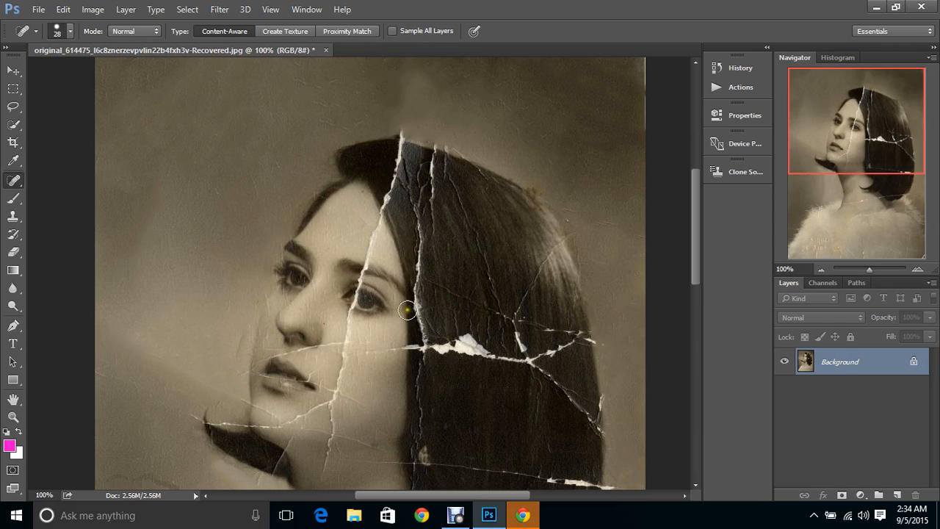
left_click_drag(241, 336, 223, 375)
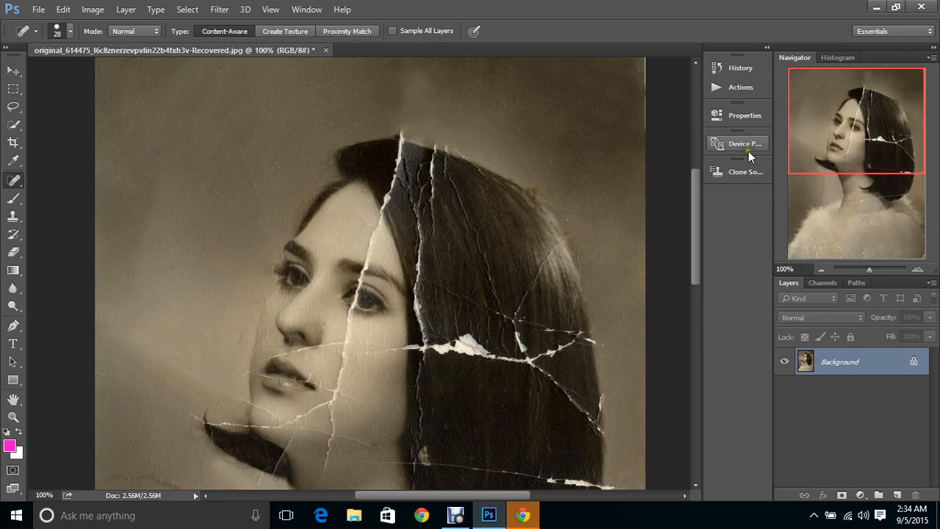
left_click_drag(839, 129, 840, 178)
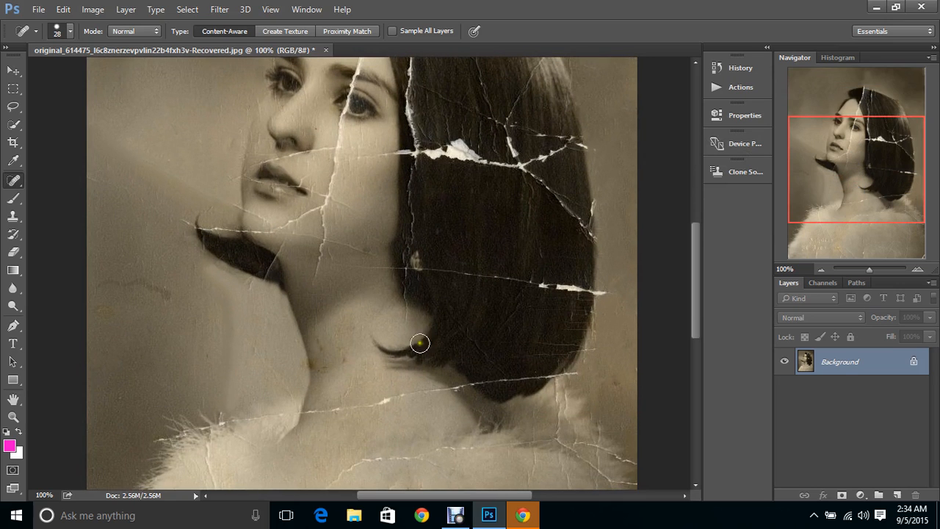
Step: Heal the blemishes on the neck and the thin crack running across the shoulder to the fur collar
mouse_move(353, 350)
left_mouse_down()
mouse_move(353, 329)
mouse_move(338, 323)
mouse_move(326, 340)
mouse_move(343, 360)
mouse_move(318, 361)
left_mouse_up()
left_click_drag(820, 187, 822, 219)
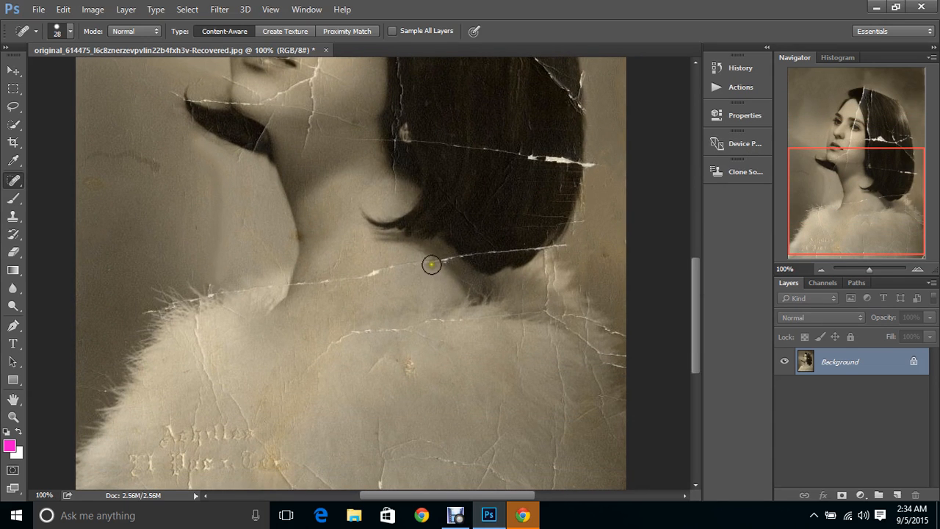
left_click_drag(418, 262, 341, 280)
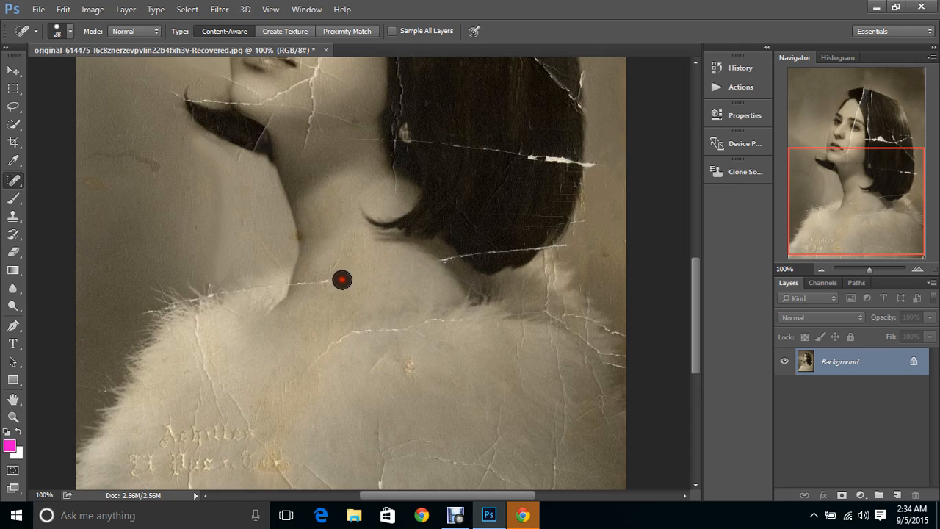
left_click(300, 286)
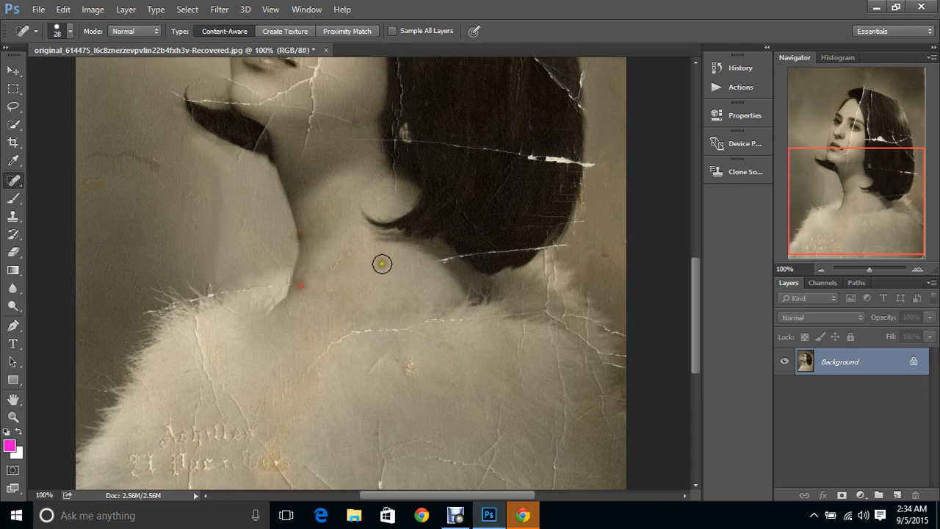
left_click(446, 259)
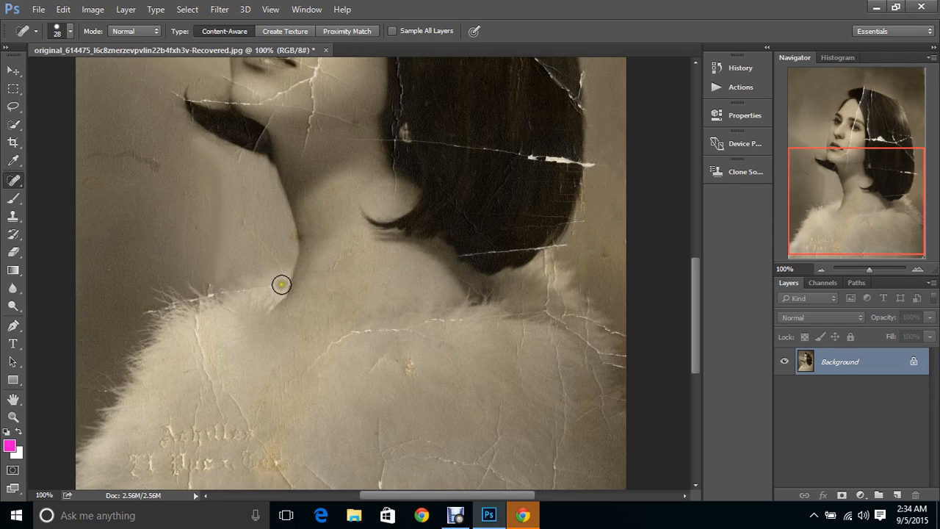
left_click(282, 284)
Step: Heal the vertical cracks and most of the embossed lettering in the fur's lower-left area
mouse_move(194, 329)
left_mouse_down()
mouse_move(195, 321)
mouse_move(236, 436)
left_mouse_up()
left_click(214, 385)
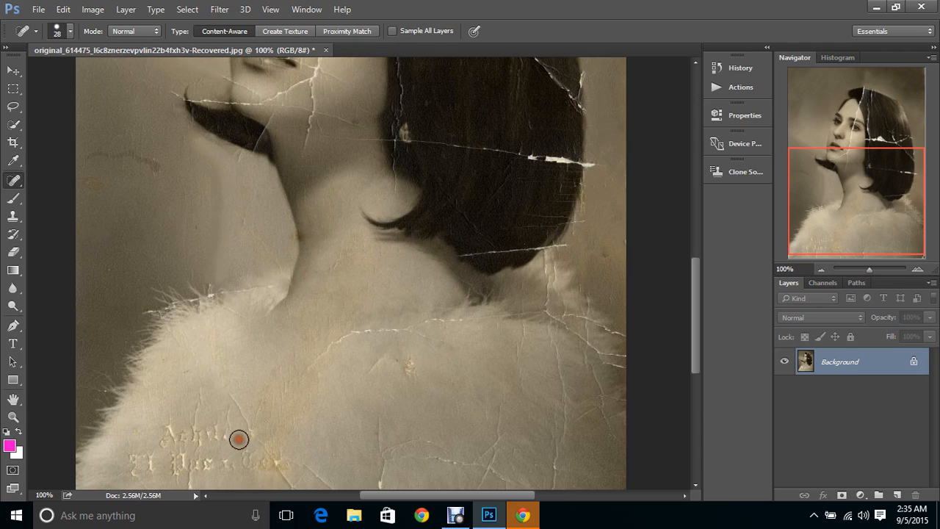
mouse_move(272, 463)
left_mouse_down()
mouse_move(127, 469)
mouse_move(164, 461)
mouse_move(235, 471)
mouse_move(239, 448)
mouse_move(203, 471)
mouse_move(195, 459)
mouse_move(214, 493)
left_mouse_up()
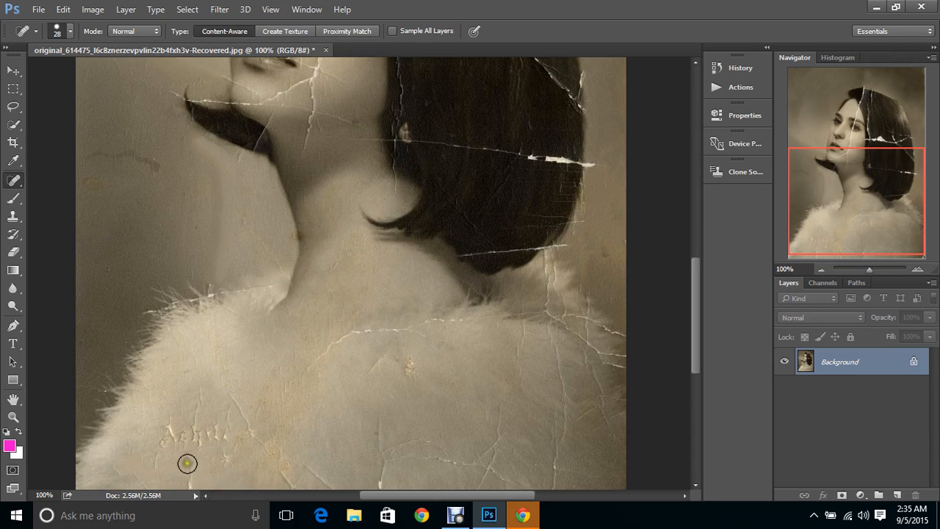
left_click_drag(808, 242, 840, 248)
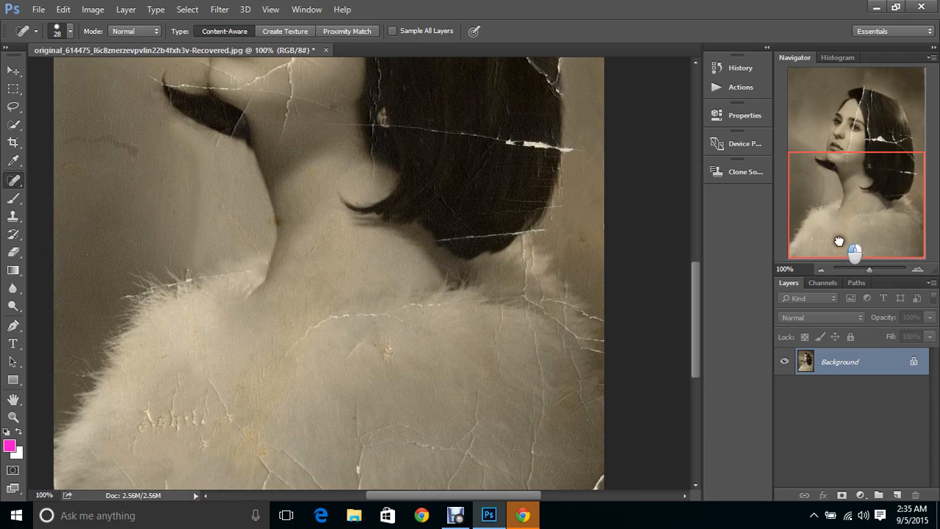
left_click_drag(203, 374, 227, 413)
left_click_drag(206, 378, 205, 440)
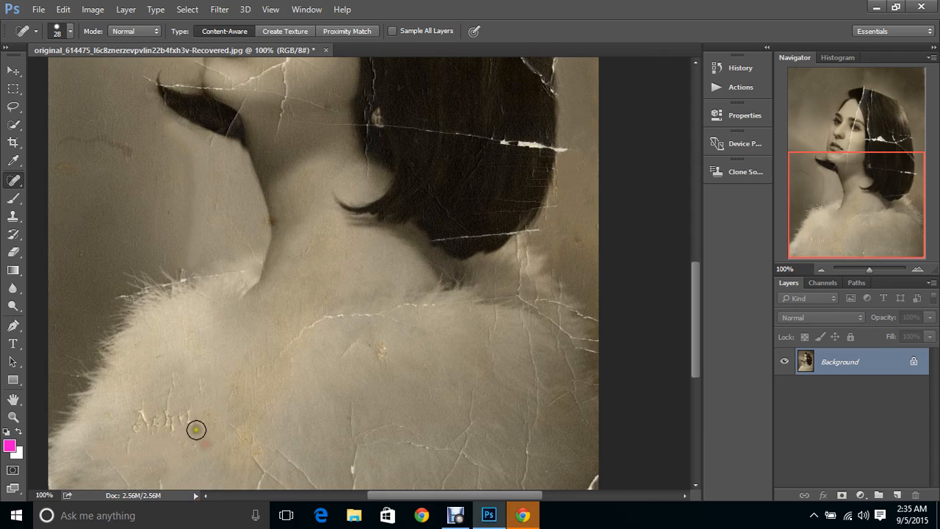
left_click_drag(136, 412, 130, 446)
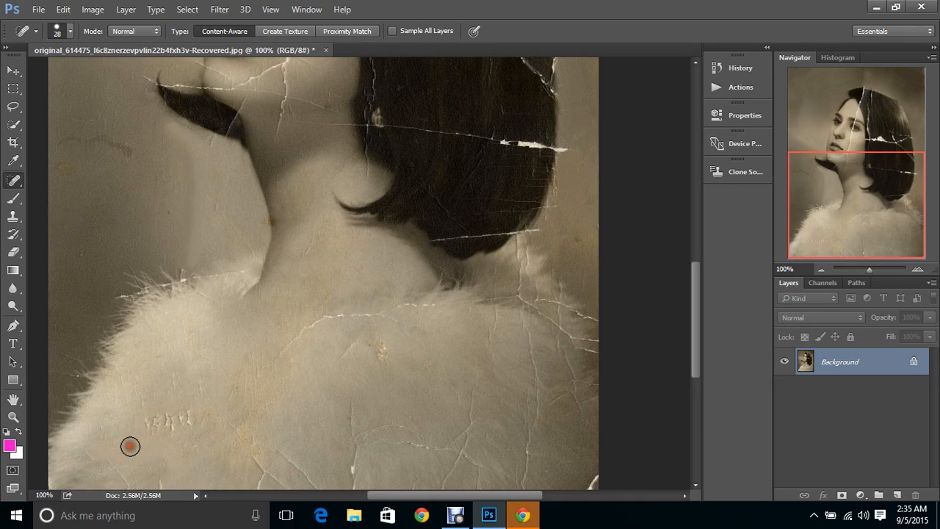
mouse_move(149, 412)
left_mouse_down()
mouse_move(147, 452)
mouse_move(114, 466)
left_mouse_up()
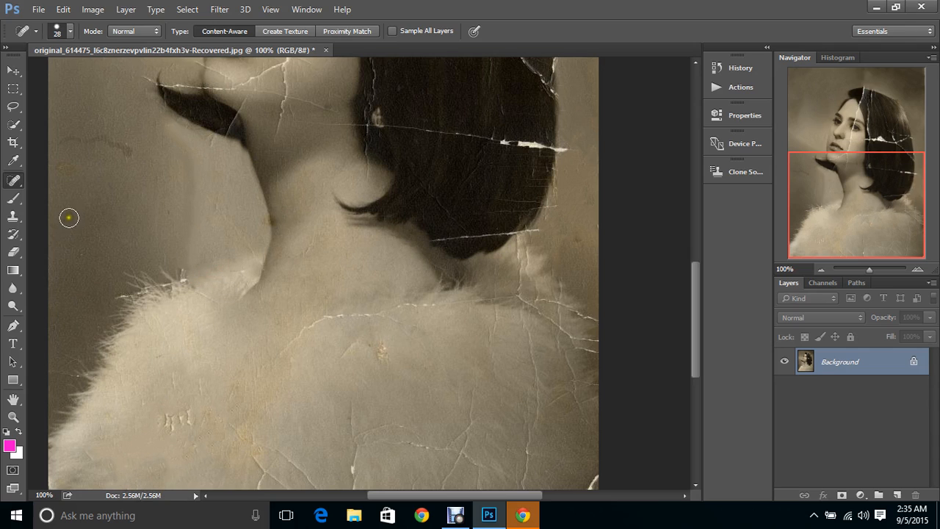
Step: Heal the last lettering and crack marks on the fur and the dark streak in the background beside the shoulder
left_click_drag(302, 337, 321, 328)
left_click_drag(176, 387, 168, 364)
left_click_drag(127, 150, 55, 144)
left_click_drag(197, 420, 158, 424)
Step: Try to heal the long crack down the cheek with the Spot Healing Brush, and undo the last strokes
left_click_drag(842, 184, 833, 140)
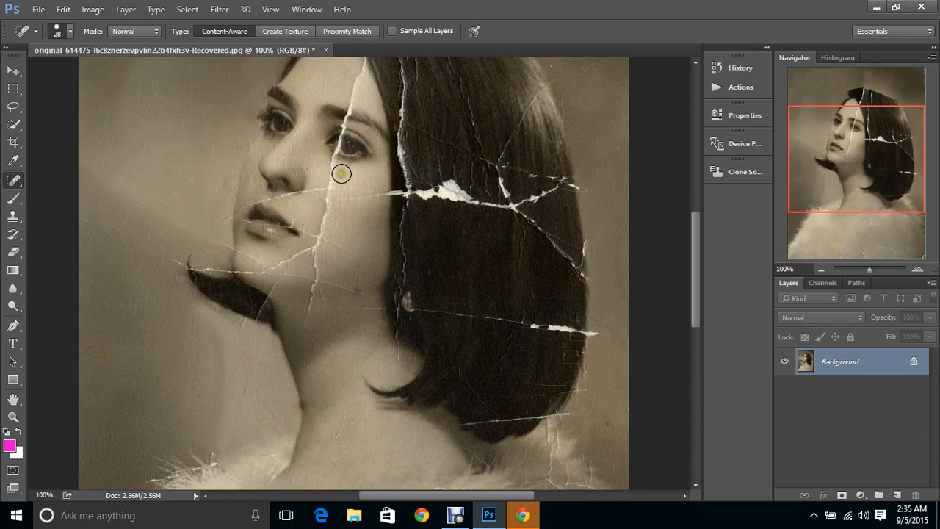
left_click_drag(333, 172, 318, 254)
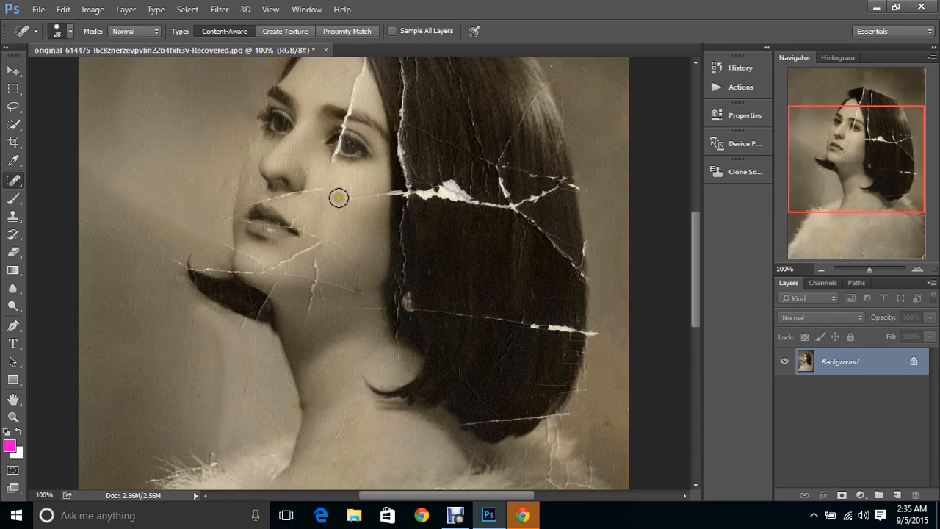
left_click(67, 8)
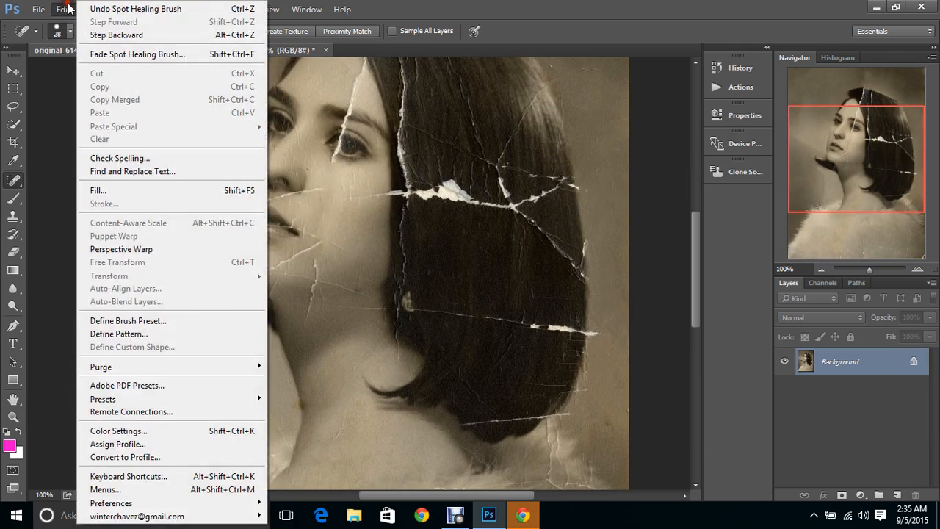
left_click(114, 34)
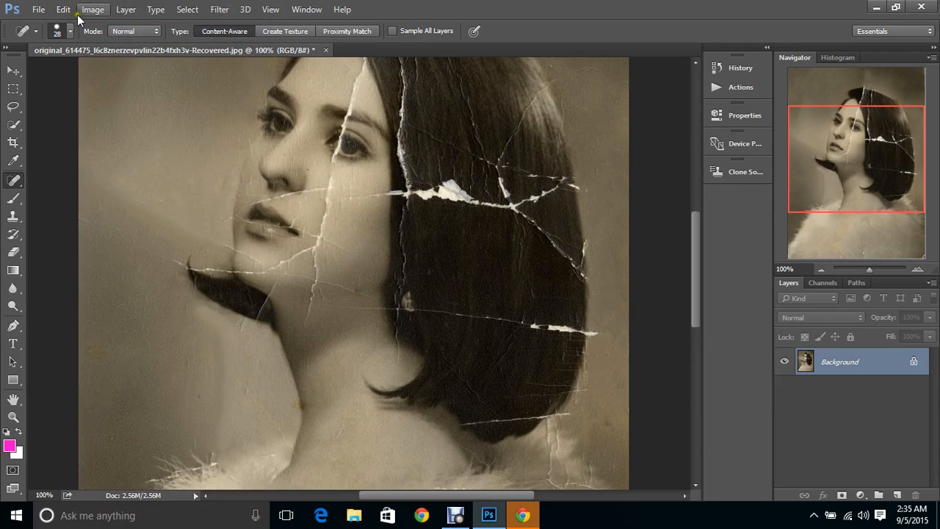
left_click(63, 9)
left_click(96, 34)
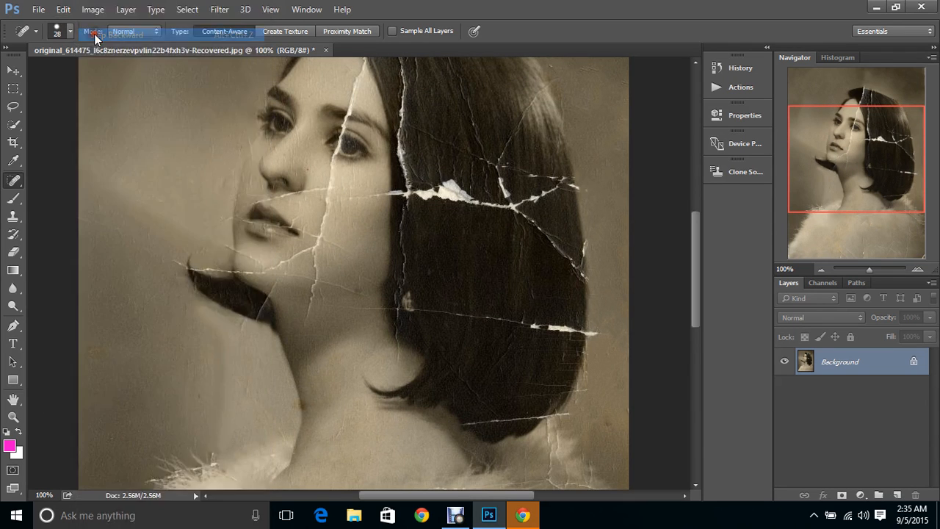
Step: Switch to the Healing Brush at 29 px and heal the thin cracks running from the crown through the upper hair
left_click_drag(842, 154, 850, 130)
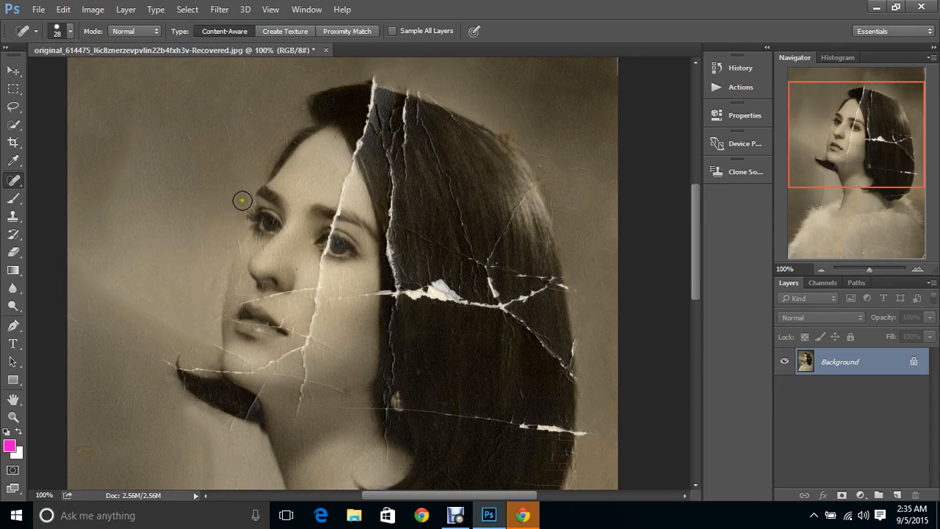
mouse_move(14, 182)
left_mouse_down()
mouse_move(58, 208)
mouse_move(58, 193)
left_mouse_up()
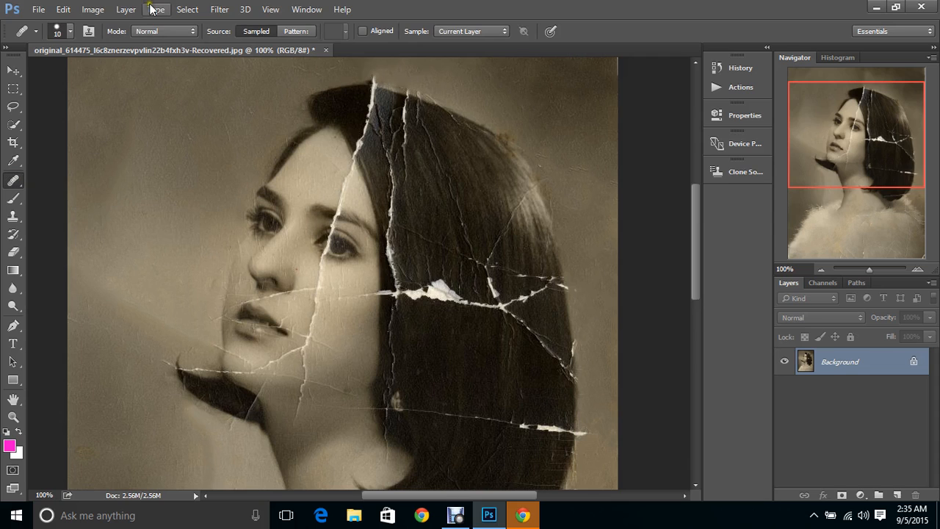
left_click(71, 31)
left_click(40, 72)
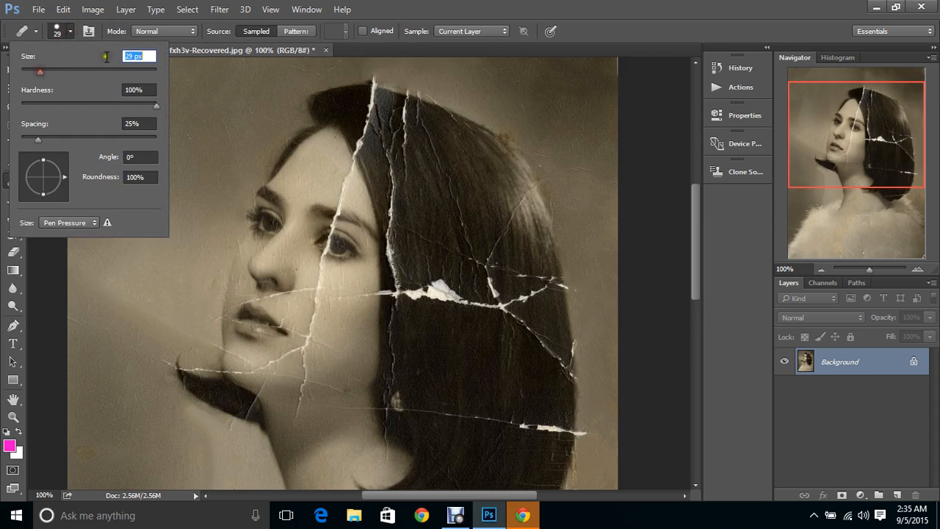
left_click(464, 180)
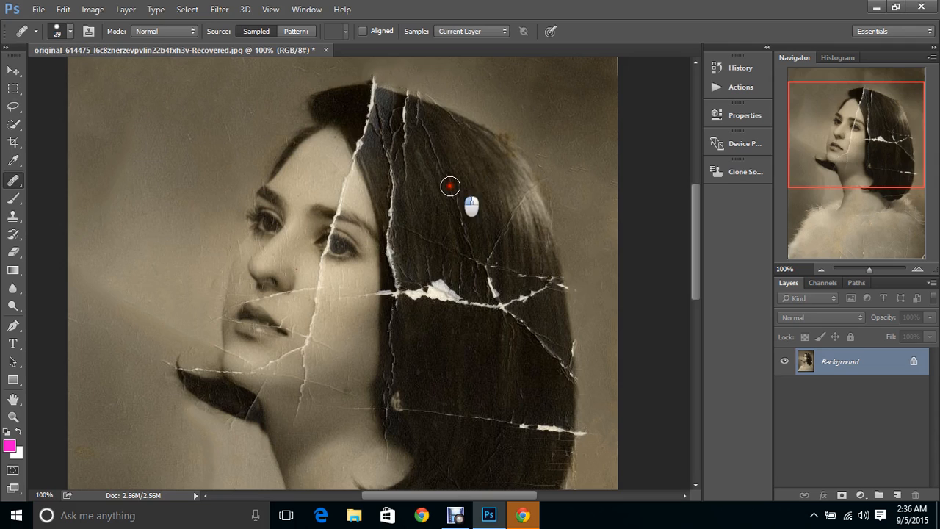
left_click(434, 148)
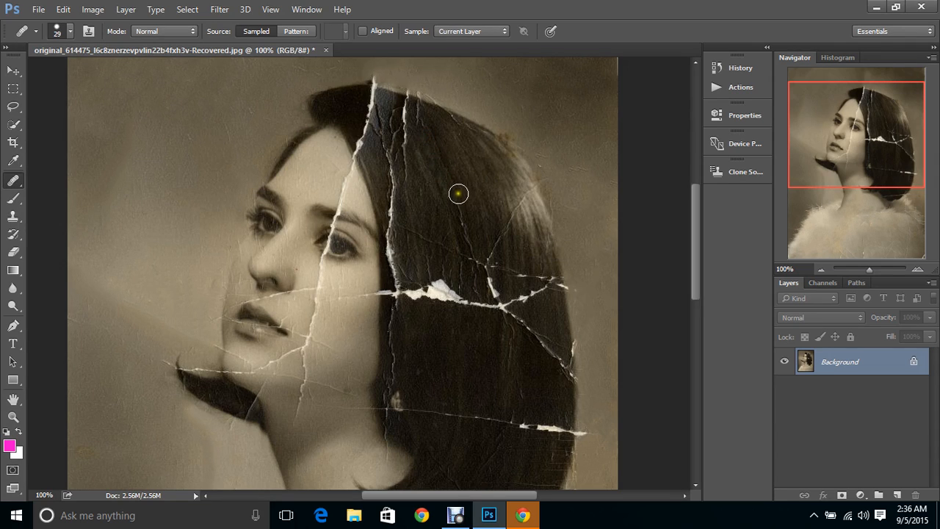
left_click_drag(457, 196, 431, 128)
mouse_move(457, 196)
left_mouse_down()
mouse_move(471, 240)
mouse_move(504, 266)
left_mouse_up()
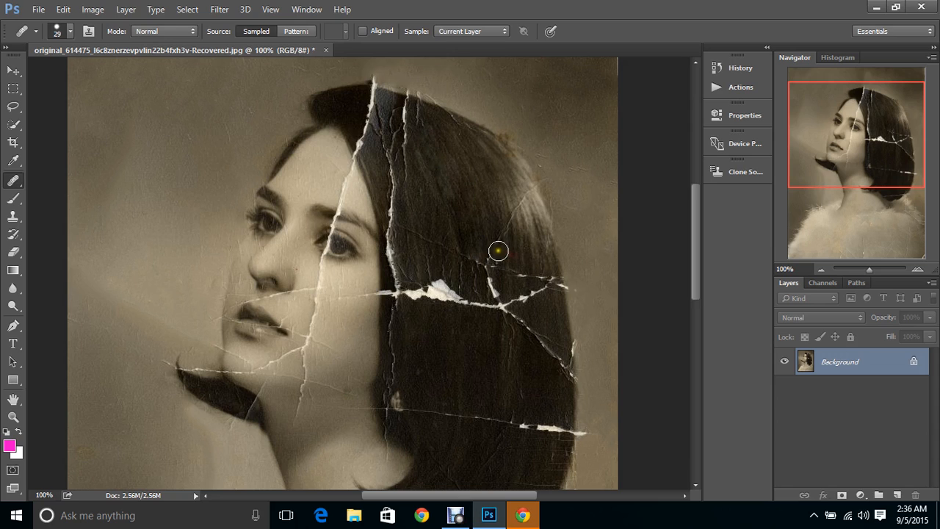
left_click_drag(498, 251, 522, 197)
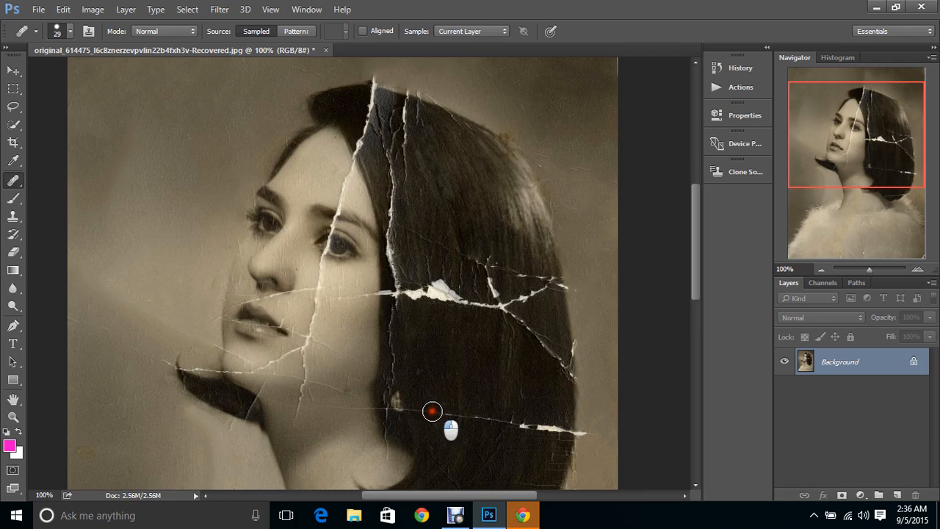
Step: Try to heal the thin horizontal crack across the lower hair with the Healing Brush, and undo the strokes
left_click_drag(433, 411, 482, 419)
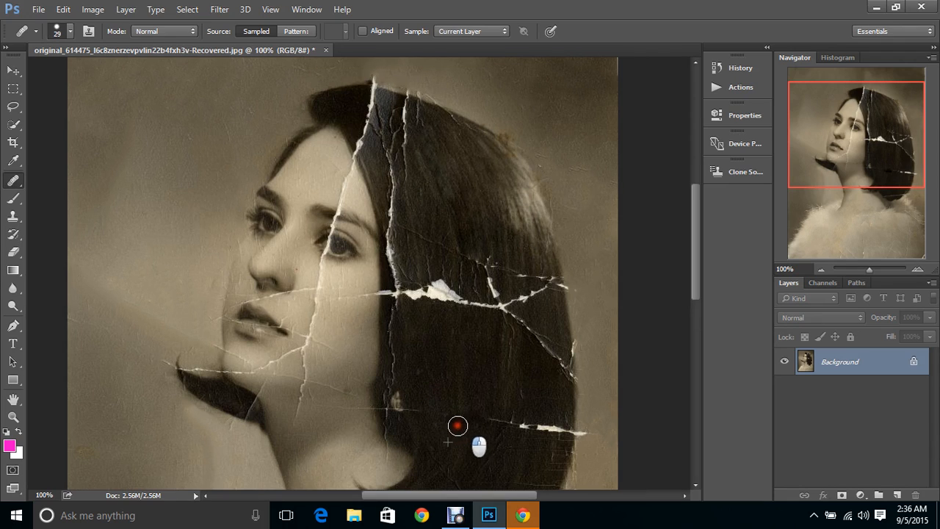
left_click_drag(338, 432, 350, 424)
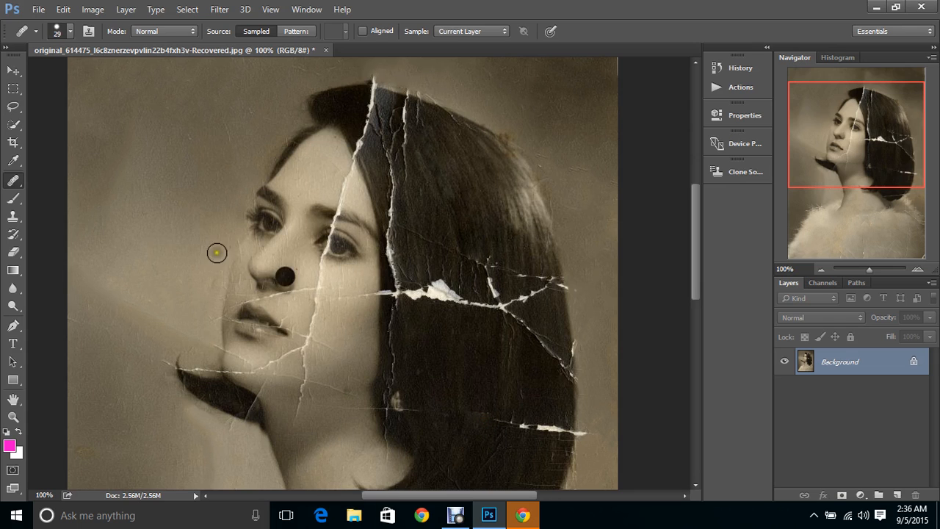
left_click(64, 11)
left_click(64, 37)
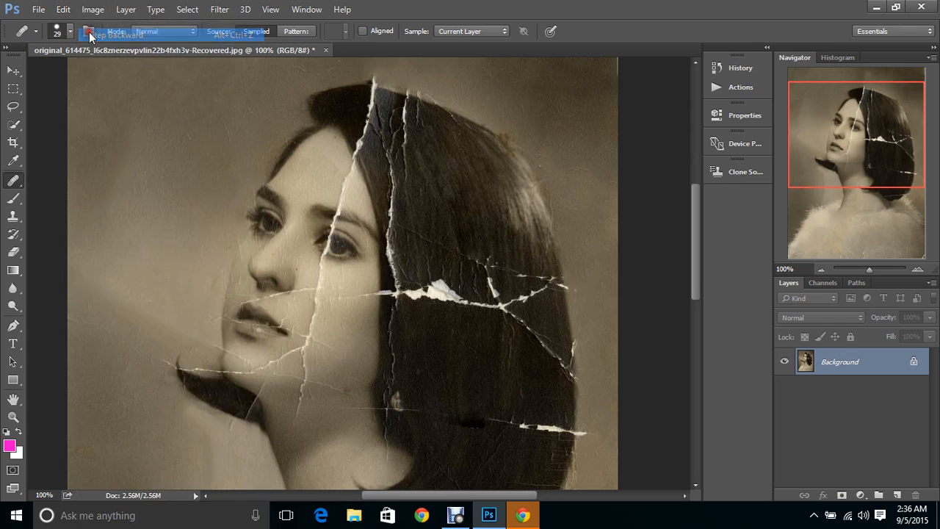
left_click(71, 9)
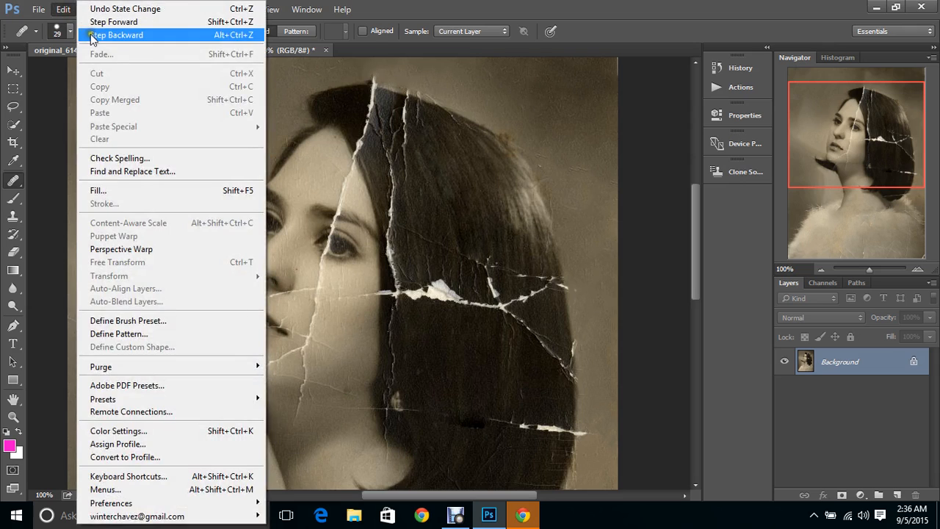
left_click(90, 34)
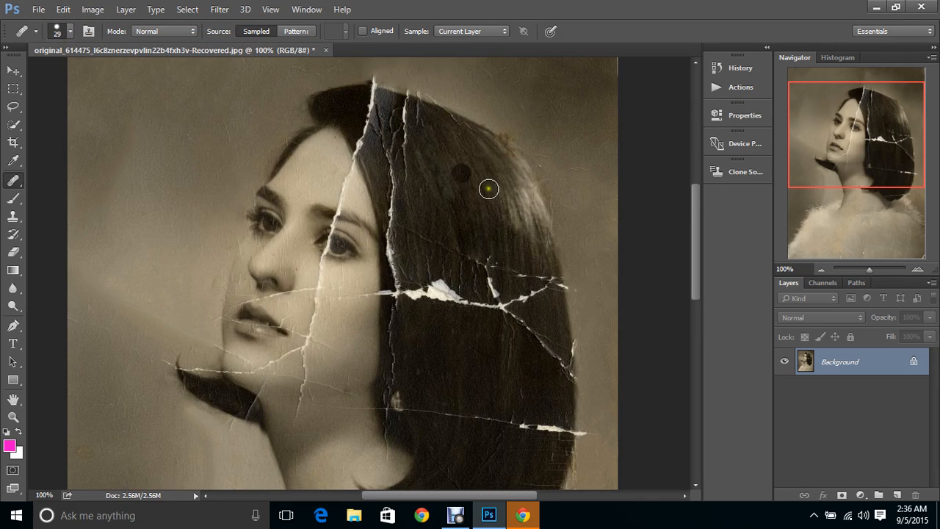
left_click(110, 103)
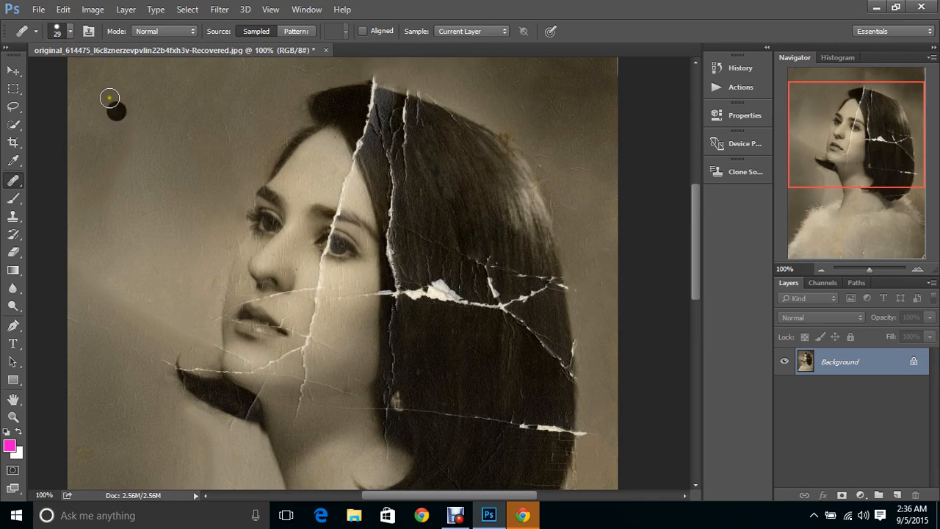
Step: Use the Patch tool to repair the thin horizontal crack in the lower hair and the short vertical crack below the crown
left_click(19, 188)
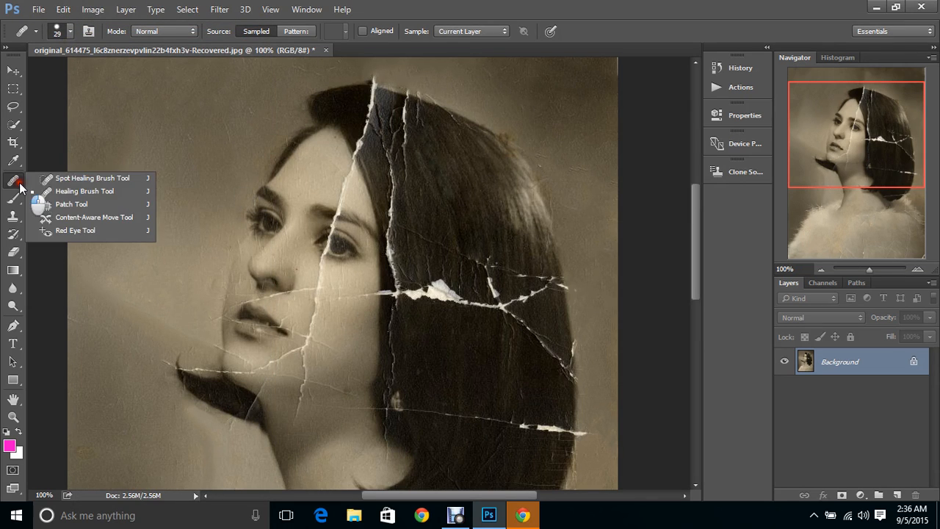
left_click(69, 206)
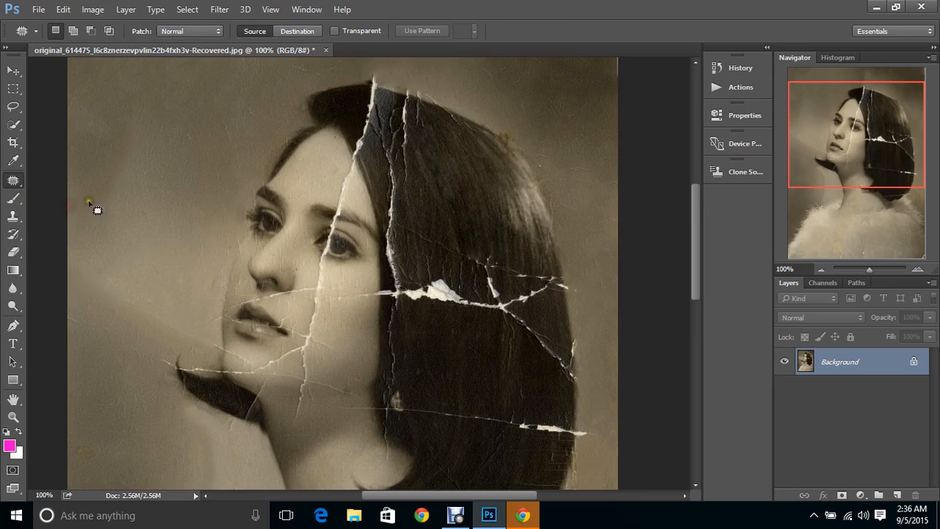
mouse_move(507, 416)
left_mouse_down()
mouse_move(412, 407)
mouse_move(409, 418)
mouse_move(512, 428)
mouse_move(510, 415)
mouse_move(476, 415)
mouse_move(479, 398)
mouse_move(478, 411)
left_mouse_up()
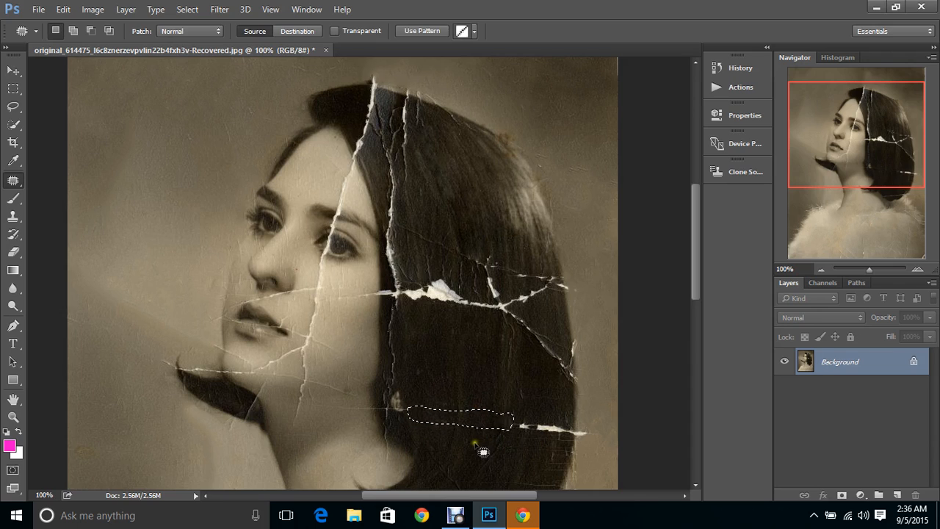
key("ctrl+d")
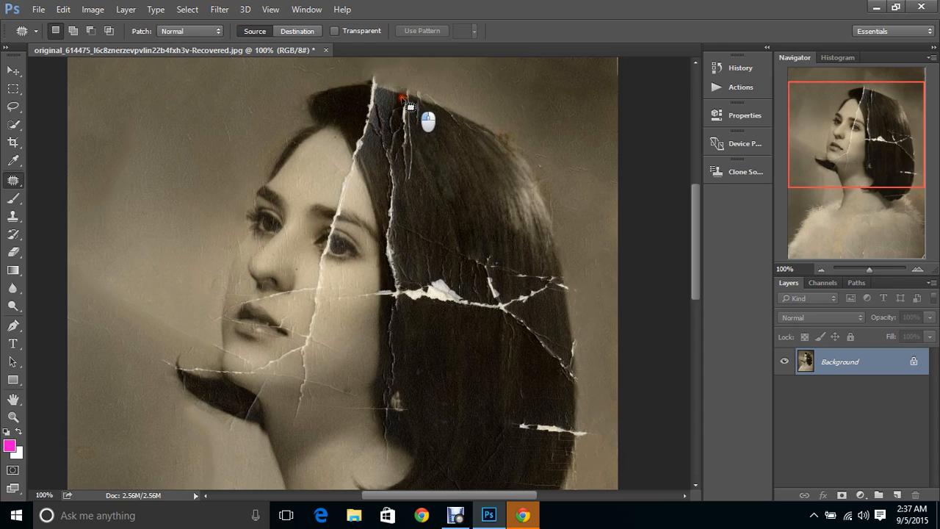
mouse_move(410, 108)
left_mouse_down()
mouse_move(414, 183)
mouse_move(412, 125)
mouse_move(416, 157)
mouse_move(449, 199)
left_mouse_up()
key("ctrl+d")
Step: Patch the stained spot in the middle of the fur collar with clean fur from just below it
left_click_drag(873, 141, 881, 224)
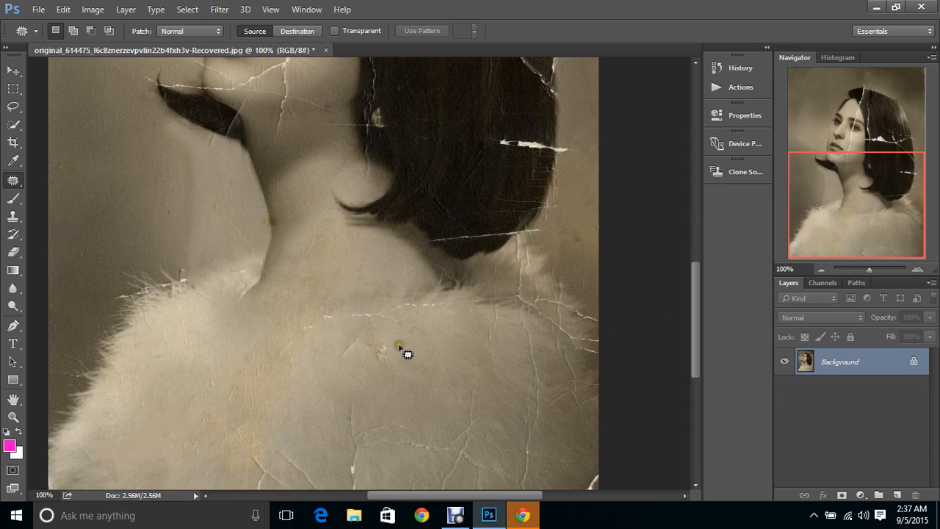
mouse_move(399, 346)
left_mouse_down()
mouse_move(346, 336)
mouse_move(390, 374)
mouse_move(392, 345)
mouse_move(367, 359)
left_mouse_up()
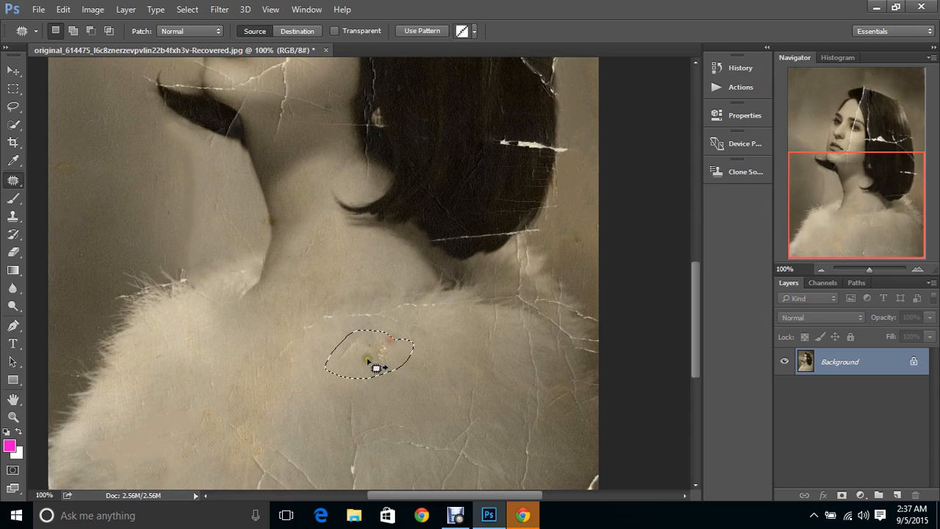
left_click_drag(314, 398, 319, 402)
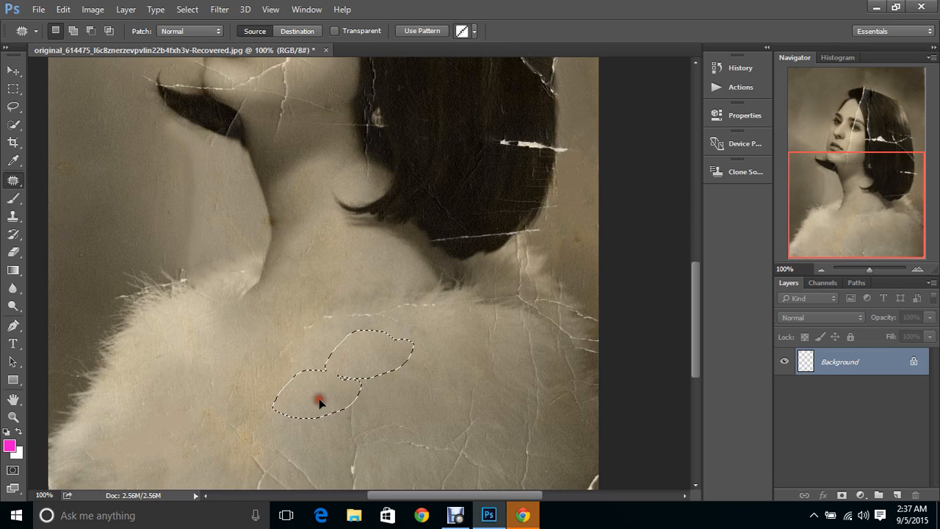
Step: Patch the thin cracks and the yellowish stain in the lower middle of the fur with clean fur nearby
left_click(413, 387)
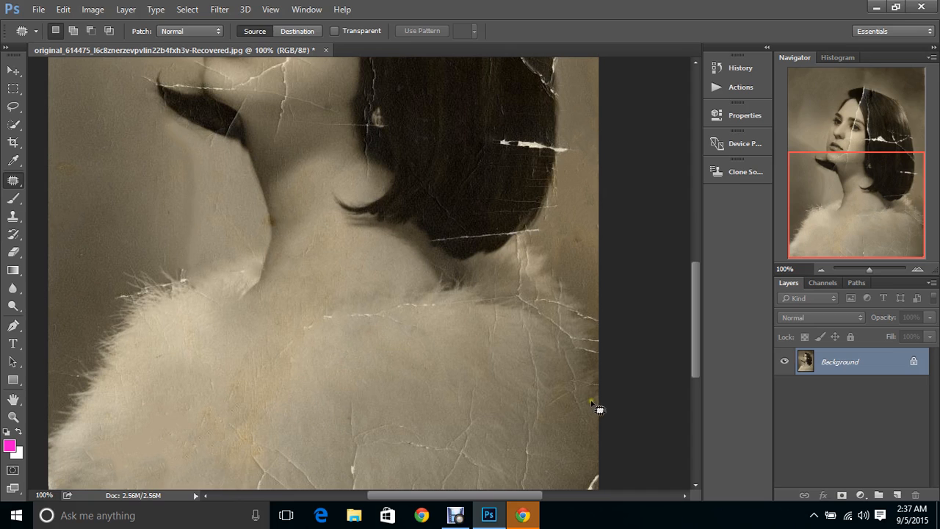
left_click_drag(841, 232, 847, 257)
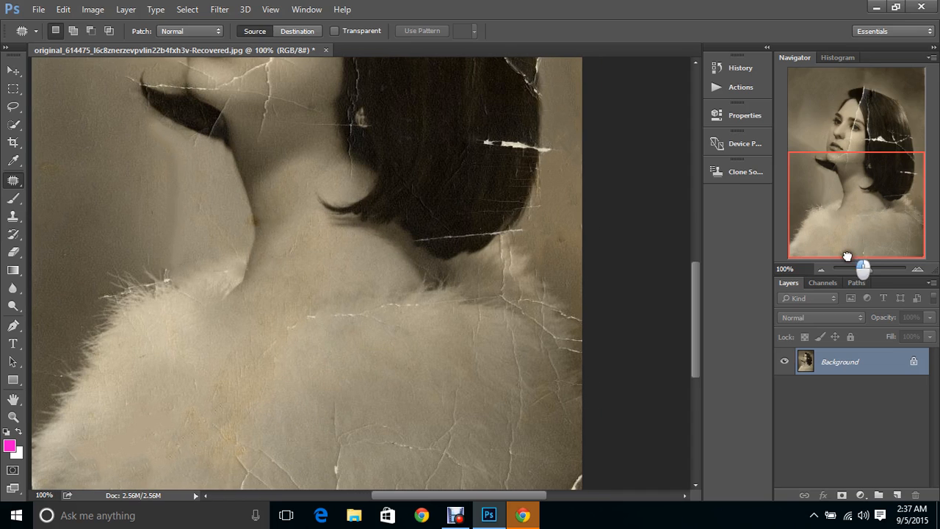
mouse_move(353, 488)
left_mouse_down()
mouse_move(365, 433)
mouse_move(361, 416)
mouse_move(332, 402)
mouse_move(321, 460)
mouse_move(323, 484)
mouse_move(338, 497)
mouse_move(354, 483)
mouse_move(363, 423)
mouse_move(391, 392)
left_mouse_up()
left_click(384, 396)
mouse_move(300, 470)
left_mouse_down()
mouse_move(276, 446)
mouse_move(244, 440)
mouse_move(225, 445)
mouse_move(215, 467)
mouse_move(242, 491)
mouse_move(306, 492)
mouse_move(302, 468)
mouse_move(283, 455)
mouse_move(347, 393)
left_mouse_up()
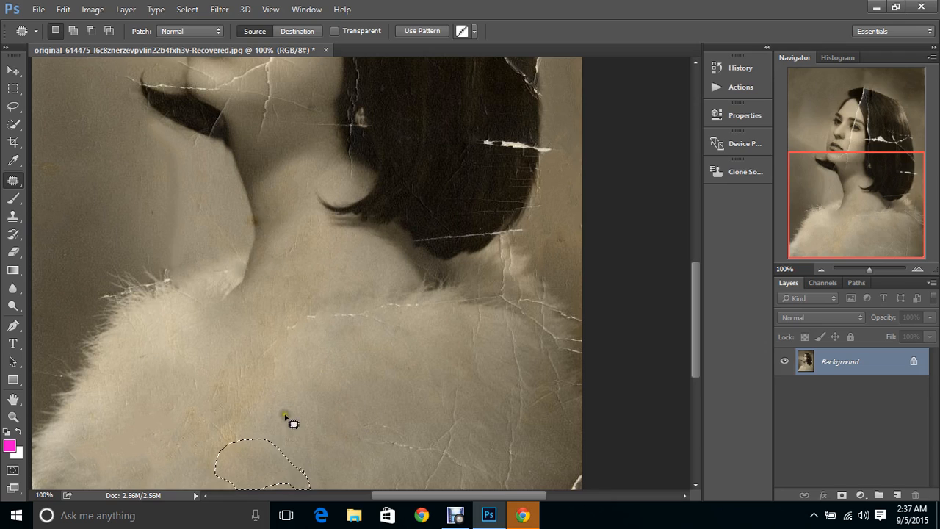
mouse_move(294, 345)
left_mouse_down()
mouse_move(231, 357)
mouse_move(200, 388)
mouse_move(187, 424)
mouse_move(206, 460)
mouse_move(248, 444)
mouse_move(286, 350)
left_mouse_up()
mouse_move(269, 384)
left_mouse_down()
mouse_move(301, 389)
mouse_move(349, 372)
left_mouse_up()
key("ctrl+d")
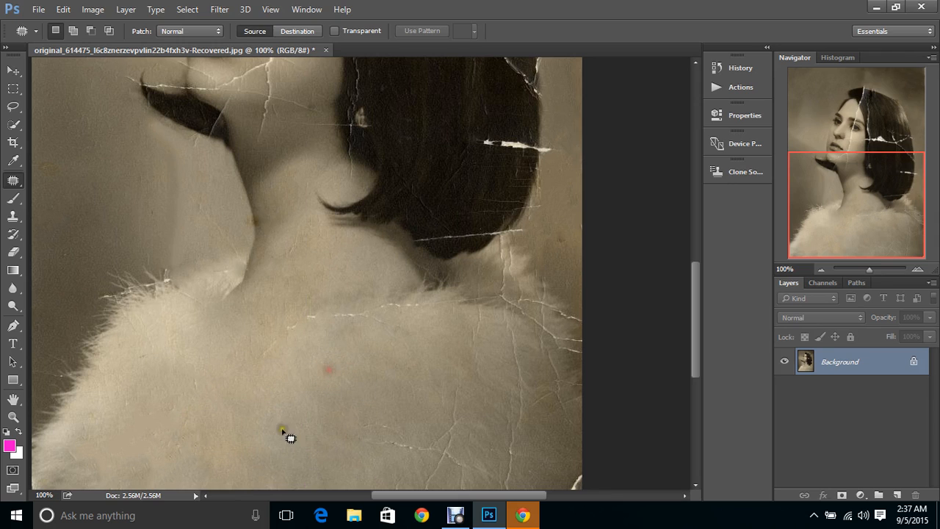
Step: Patch the branching cracks and the bottom part of the vertical crack in the lower right of the fur
mouse_move(478, 423)
left_mouse_down()
mouse_move(461, 377)
mouse_move(383, 424)
mouse_move(378, 452)
mouse_move(430, 467)
mouse_move(463, 450)
mouse_move(472, 416)
mouse_move(466, 386)
mouse_move(449, 392)
mouse_move(441, 316)
left_mouse_up()
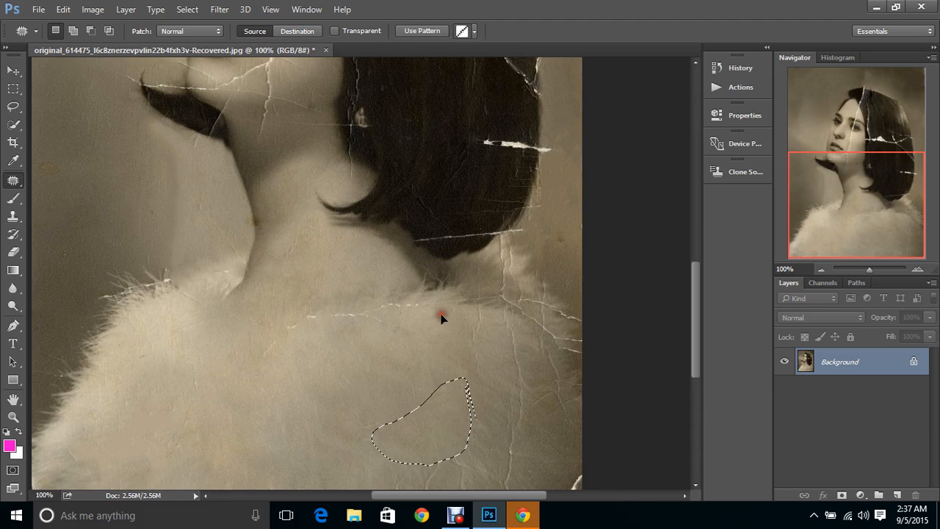
left_click(487, 397)
mouse_move(438, 457)
left_mouse_down()
mouse_move(407, 489)
mouse_move(450, 495)
mouse_move(472, 464)
left_mouse_up()
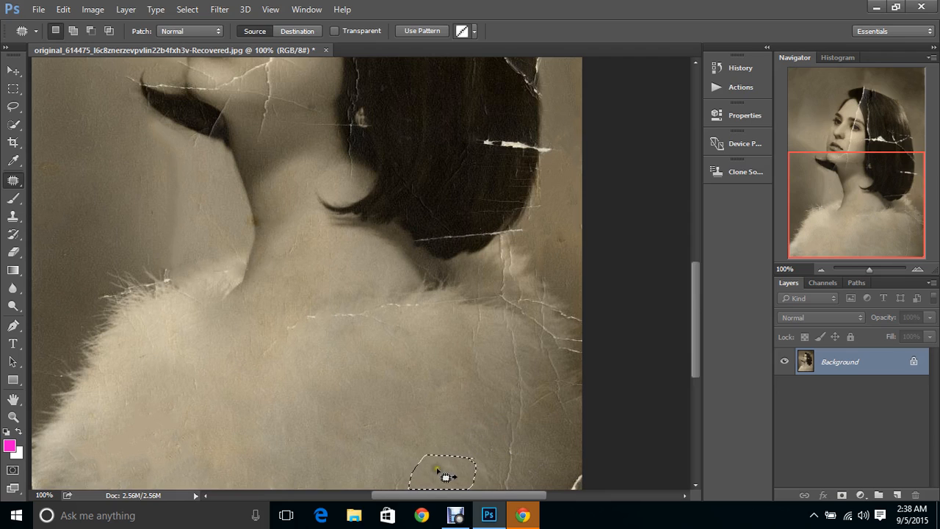
mouse_move(403, 466)
left_mouse_down()
mouse_move(414, 478)
mouse_move(373, 493)
mouse_move(407, 468)
left_mouse_up()
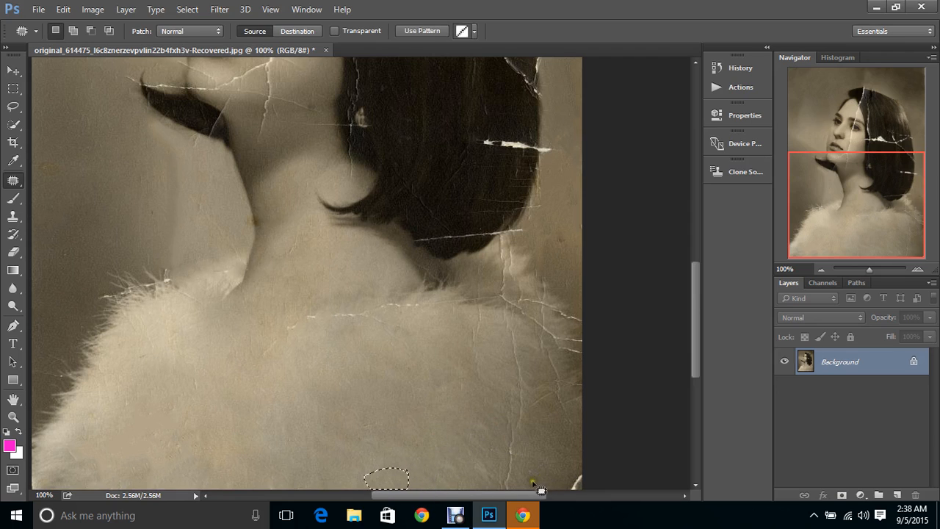
mouse_move(532, 482)
left_mouse_down()
mouse_move(524, 487)
mouse_move(534, 441)
mouse_move(483, 458)
mouse_move(506, 490)
mouse_move(524, 466)
mouse_move(508, 453)
mouse_move(480, 459)
mouse_move(483, 397)
left_mouse_up()
key("ctrl+d")
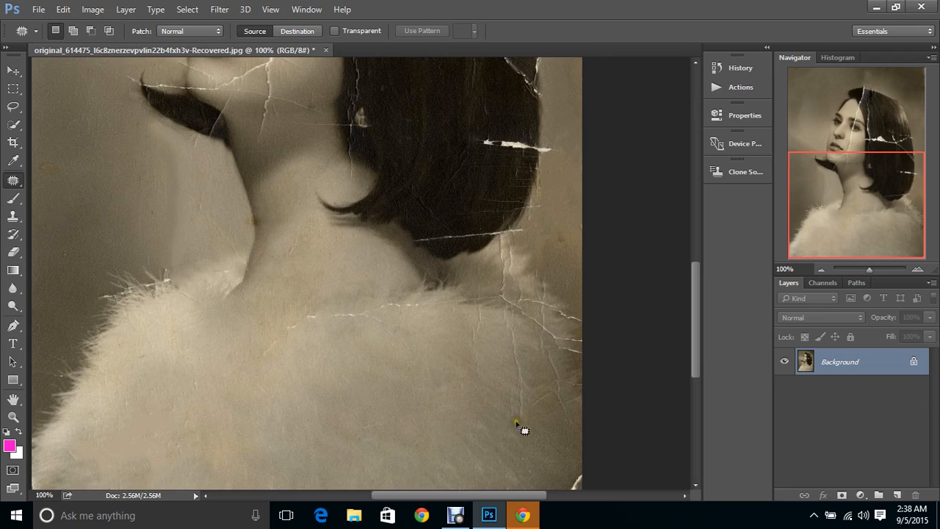
Step: Patch the remaining vertical cracks in the right half of the fur and the horizontal crack along its upper part
mouse_move(525, 426)
left_mouse_down()
mouse_move(526, 362)
mouse_move(503, 320)
mouse_move(512, 425)
mouse_move(527, 409)
mouse_move(498, 398)
mouse_move(535, 384)
left_mouse_up()
key("ctrl+d")
mouse_move(474, 365)
left_mouse_down()
mouse_move(465, 318)
mouse_move(477, 303)
mouse_move(487, 347)
mouse_move(475, 360)
mouse_move(460, 343)
mouse_move(463, 321)
mouse_move(494, 347)
left_mouse_up()
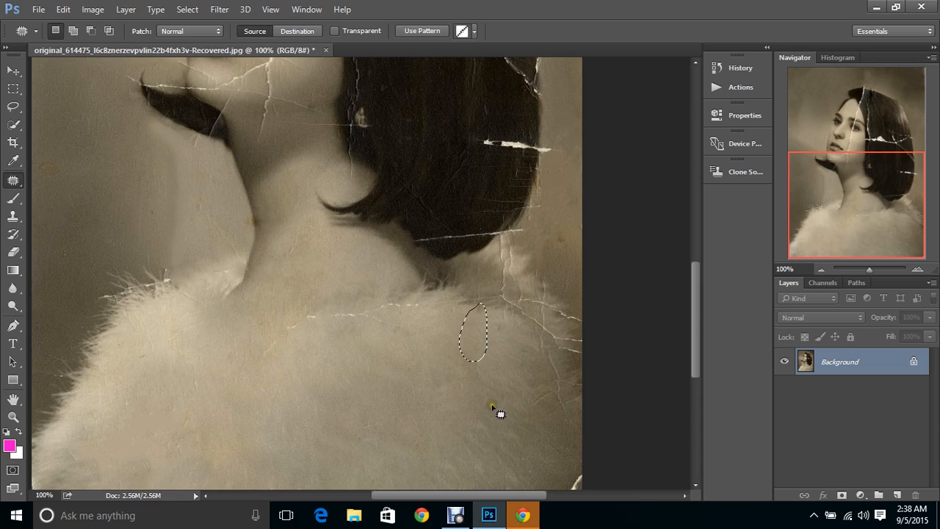
mouse_move(426, 306)
left_mouse_down()
mouse_move(313, 313)
mouse_move(261, 359)
mouse_move(304, 333)
mouse_move(420, 310)
mouse_move(391, 325)
mouse_move(394, 340)
mouse_move(380, 317)
mouse_move(335, 330)
mouse_move(332, 337)
mouse_move(421, 333)
mouse_move(412, 314)
mouse_move(384, 357)
left_mouse_up()
left_click(441, 341)
left_click(491, 358)
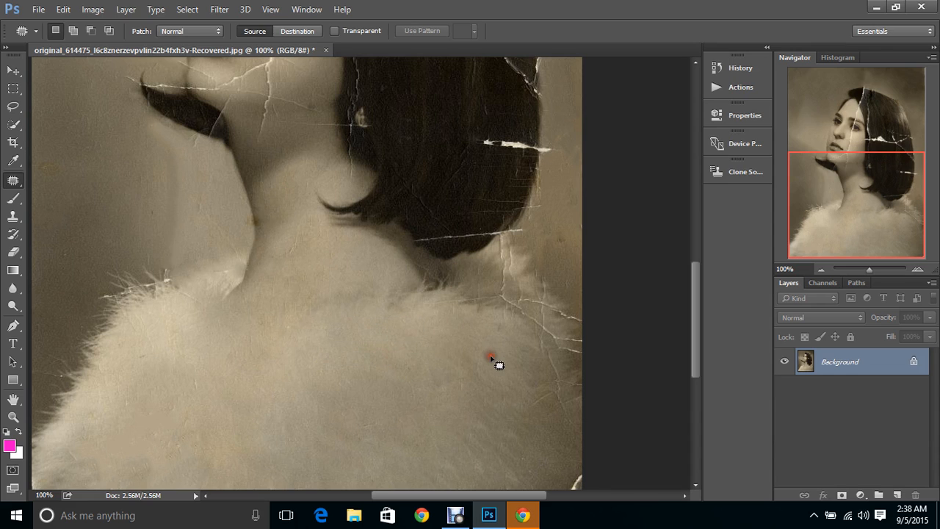
Step: Patch the crack running along the top edge of the fur on the left shoulder
mouse_move(208, 296)
left_mouse_down()
mouse_move(183, 288)
mouse_move(191, 316)
mouse_move(199, 298)
mouse_move(177, 318)
mouse_move(184, 299)
left_mouse_up()
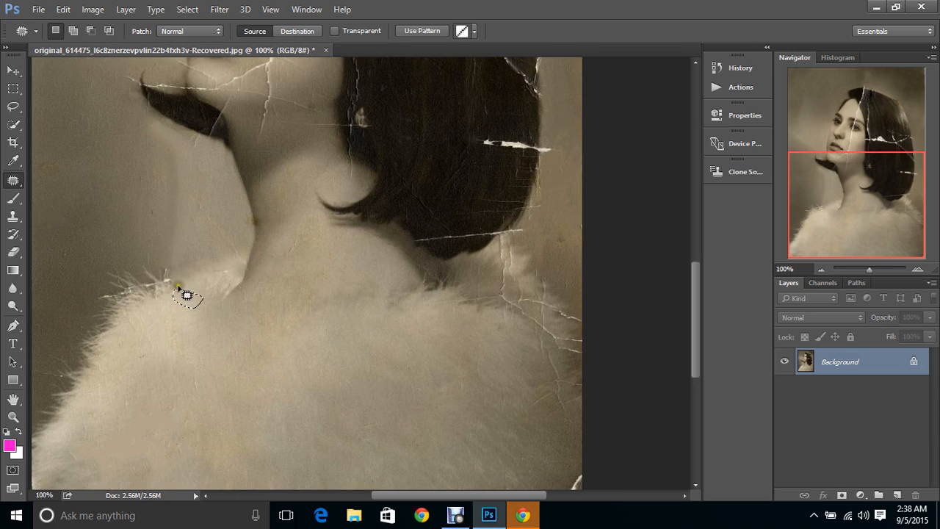
left_click(183, 293)
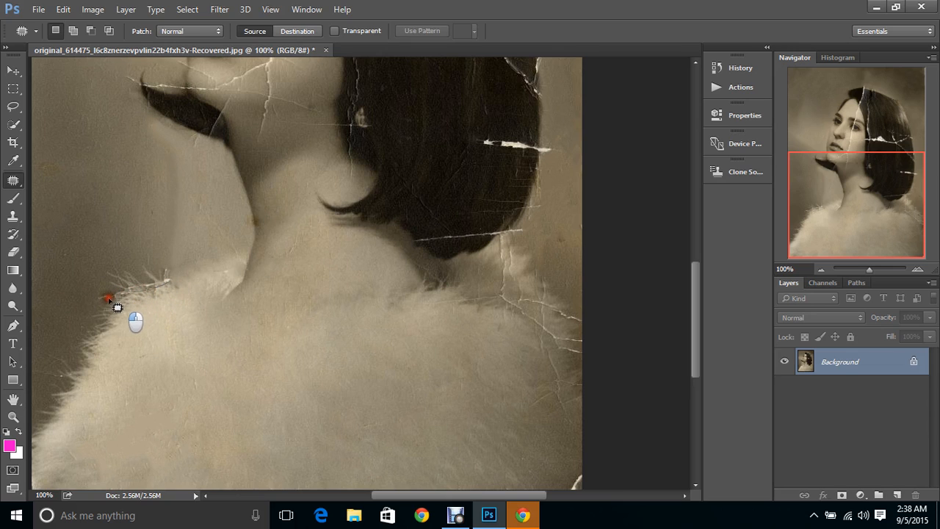
mouse_move(109, 299)
left_mouse_down()
mouse_move(173, 278)
mouse_move(158, 278)
mouse_move(164, 299)
mouse_move(196, 345)
mouse_move(157, 291)
mouse_move(167, 282)
mouse_move(114, 294)
mouse_move(160, 282)
left_mouse_up()
key("ctrl+d")
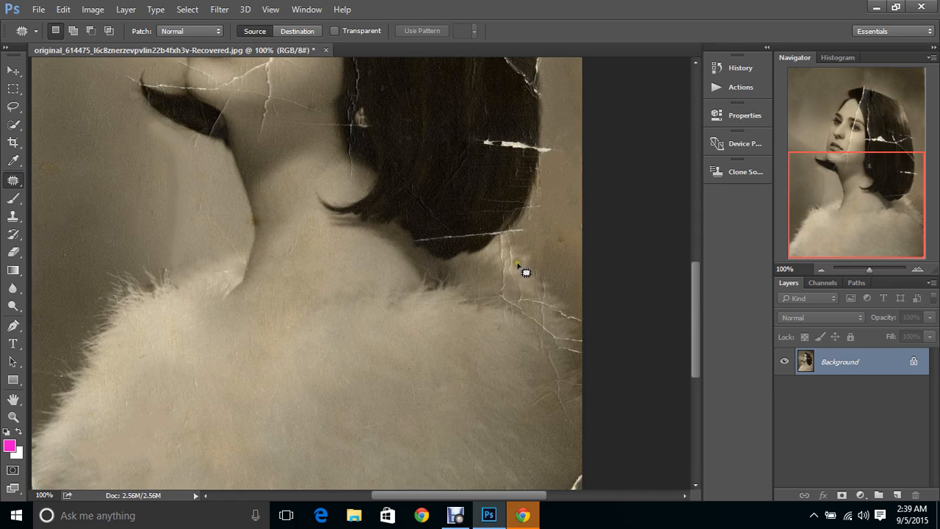
Step: Patch the vertical and diagonal cracks in the fur below the hair on the right shoulder
mouse_move(518, 265)
left_mouse_down()
mouse_move(506, 246)
mouse_move(498, 273)
mouse_move(519, 280)
mouse_move(518, 263)
mouse_move(501, 266)
mouse_move(502, 331)
mouse_move(507, 346)
mouse_move(515, 344)
left_mouse_up()
left_click(526, 286)
mouse_move(526, 287)
left_mouse_down()
mouse_move(487, 291)
mouse_move(542, 343)
mouse_move(576, 346)
mouse_move(579, 330)
mouse_move(567, 315)
mouse_move(518, 280)
mouse_move(527, 287)
mouse_move(506, 338)
mouse_move(487, 344)
mouse_move(508, 390)
mouse_move(494, 413)
left_mouse_up()
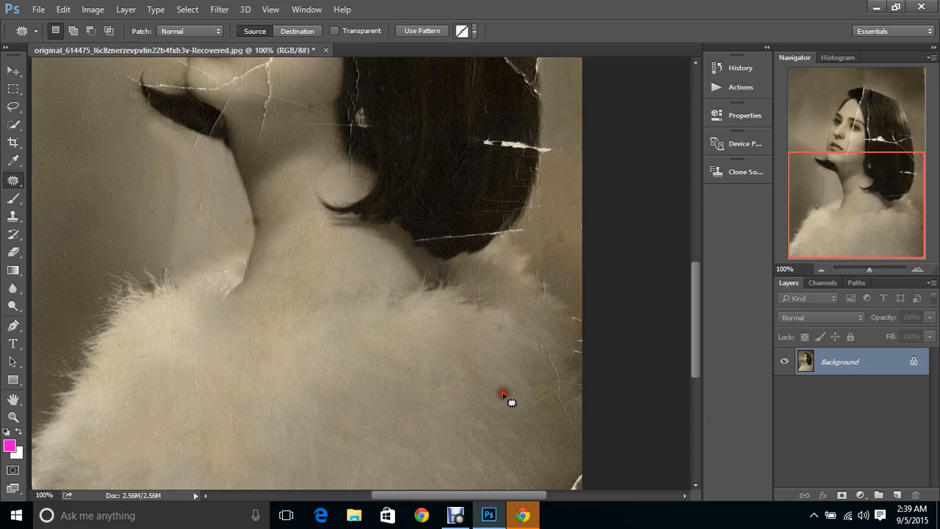
key("ctrl+d")
Step: Patch the short crack remnants where the right shoulder's fur meets the photo's right edge
mouse_move(543, 301)
left_mouse_down()
mouse_move(536, 275)
mouse_move(540, 300)
left_mouse_up()
mouse_move(565, 252)
left_mouse_down()
mouse_move(560, 224)
mouse_move(570, 259)
left_mouse_up()
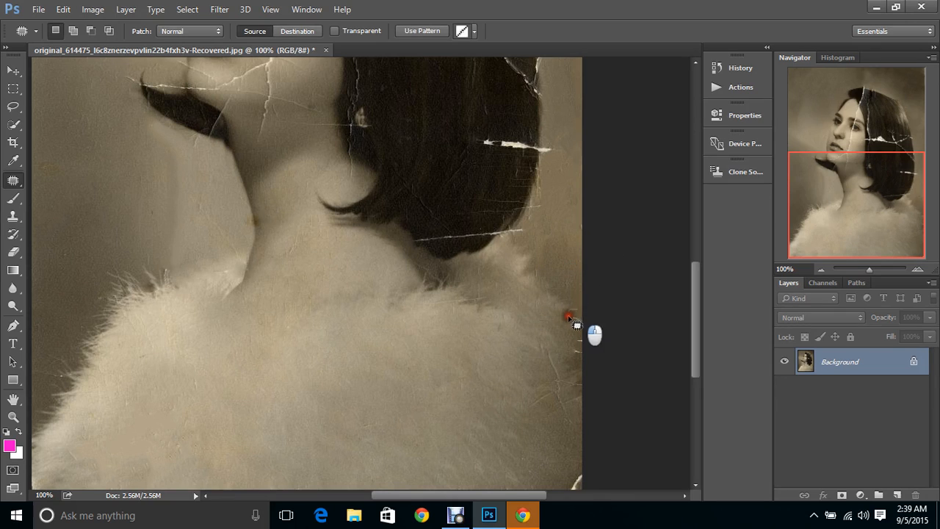
mouse_move(569, 317)
left_mouse_down()
mouse_move(577, 358)
mouse_move(576, 281)
mouse_move(568, 343)
left_mouse_up()
left_click_drag(584, 358, 580, 280)
left_click(576, 310)
mouse_move(577, 341)
left_mouse_down()
mouse_move(573, 371)
mouse_move(575, 340)
left_mouse_up()
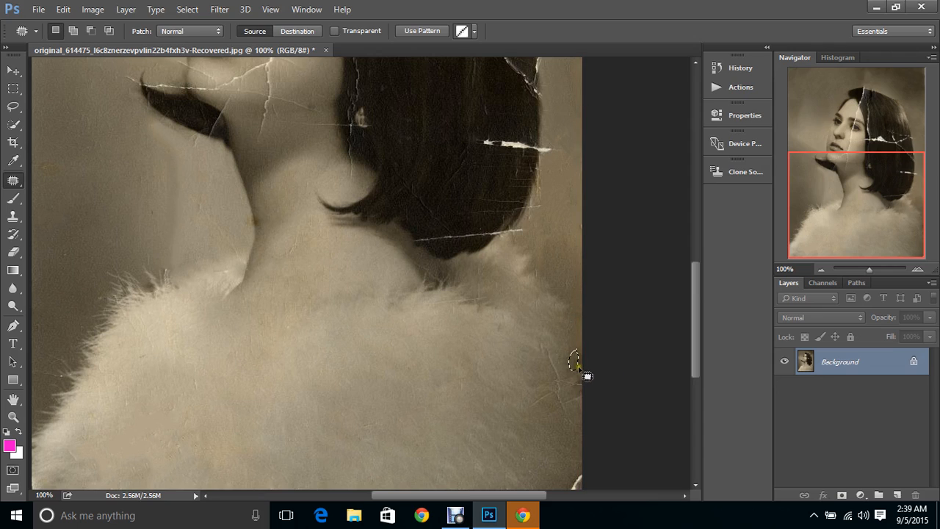
Step: Patch the fine cracks in the fur near the photo's lower right edge and the white tear in the corner
mouse_move(583, 419)
left_mouse_down()
mouse_move(545, 345)
mouse_move(534, 372)
mouse_move(539, 421)
mouse_move(568, 418)
mouse_move(573, 397)
mouse_move(514, 408)
left_mouse_up()
key("ctrl+d")
left_click(557, 432)
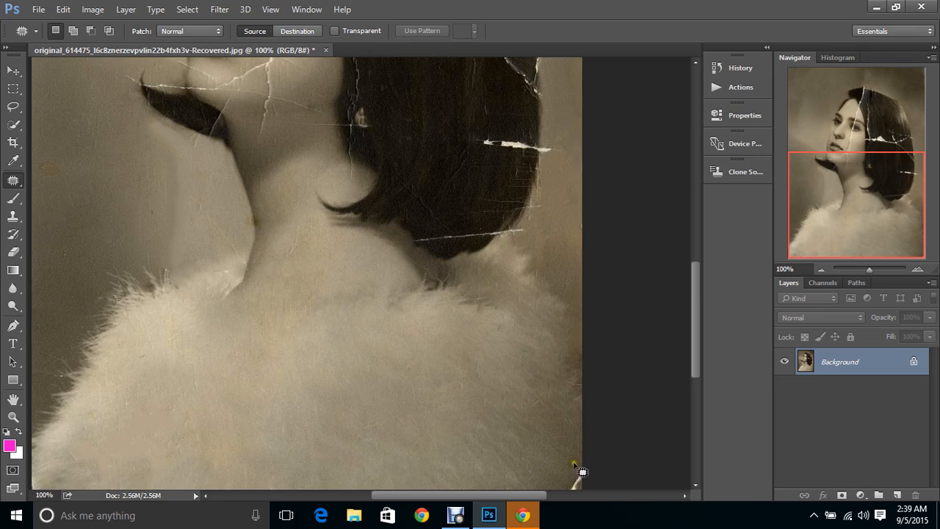
mouse_move(580, 472)
left_mouse_down()
mouse_move(588, 493)
mouse_move(614, 514)
mouse_move(604, 491)
mouse_move(580, 478)
left_mouse_up()
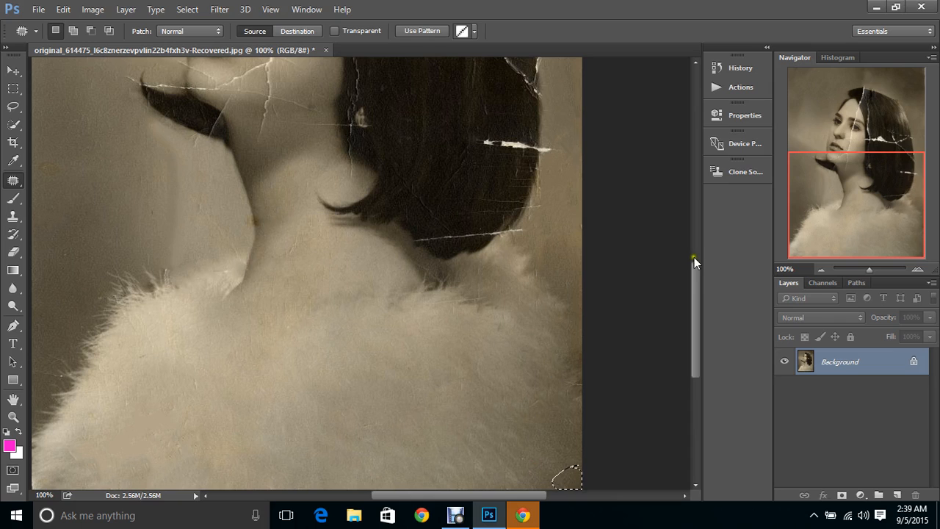
Step: Patch the thin cracks in the background between the left hair tip, the neck and the fur
left_click_drag(867, 180, 872, 157)
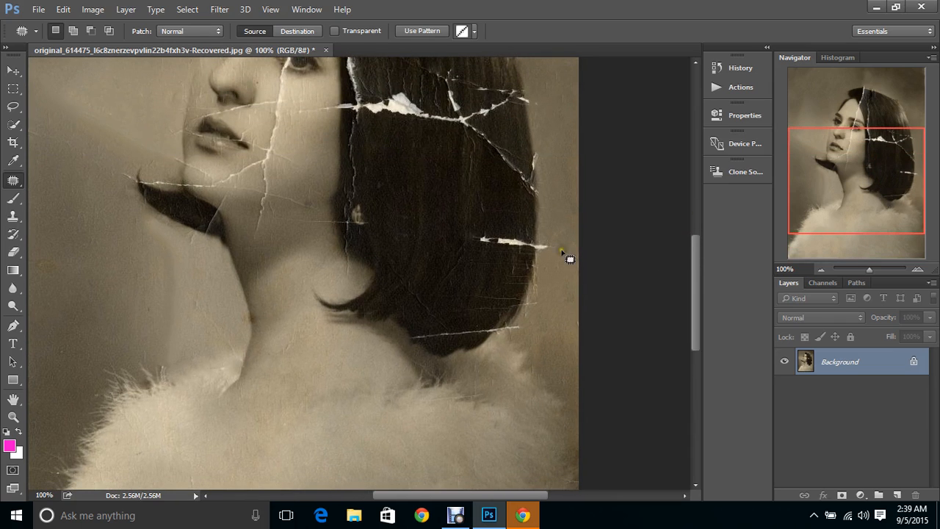
mouse_move(204, 277)
left_mouse_down()
mouse_move(172, 220)
mouse_move(139, 227)
mouse_move(160, 350)
mouse_move(188, 351)
mouse_move(203, 334)
mouse_move(211, 278)
mouse_move(155, 277)
mouse_move(138, 252)
mouse_move(80, 247)
left_mouse_up()
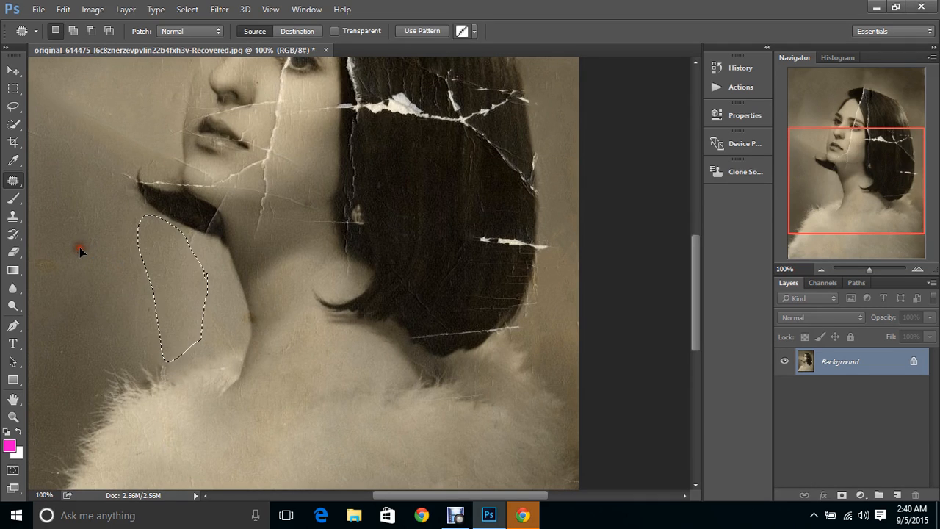
key("ctrl+d")
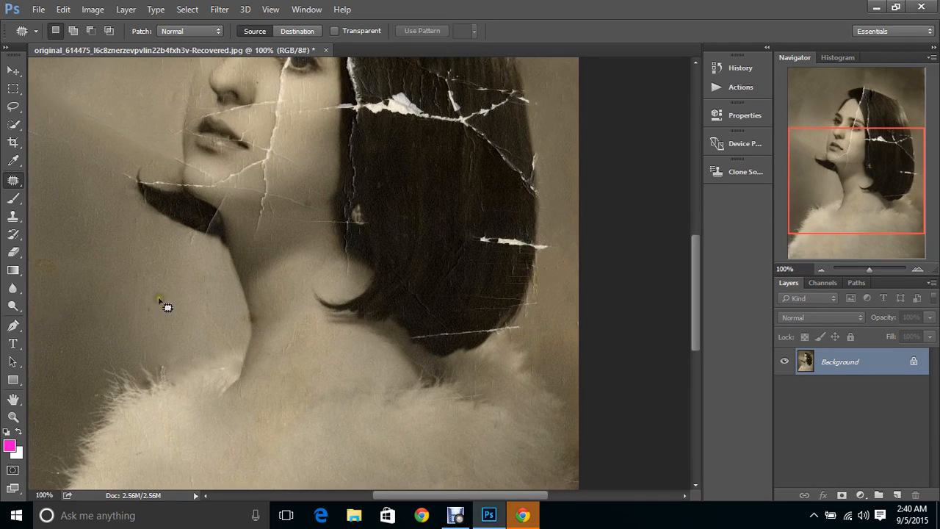
mouse_move(197, 254)
left_mouse_down()
mouse_move(229, 263)
mouse_move(210, 248)
mouse_move(217, 271)
mouse_move(212, 247)
mouse_move(205, 259)
mouse_move(165, 251)
left_mouse_up()
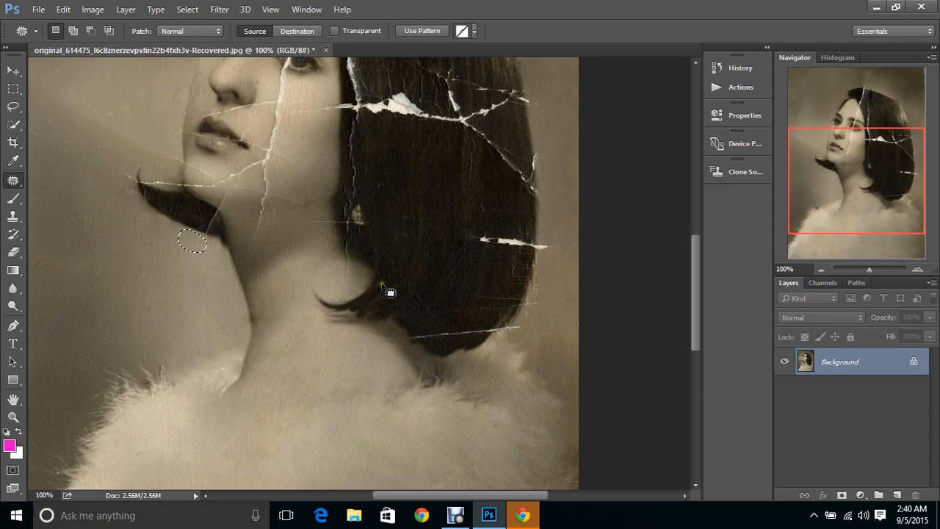
Step: Patch the thin horizontal crack across the cheek where it meets the hair
left_click_drag(833, 208, 837, 175)
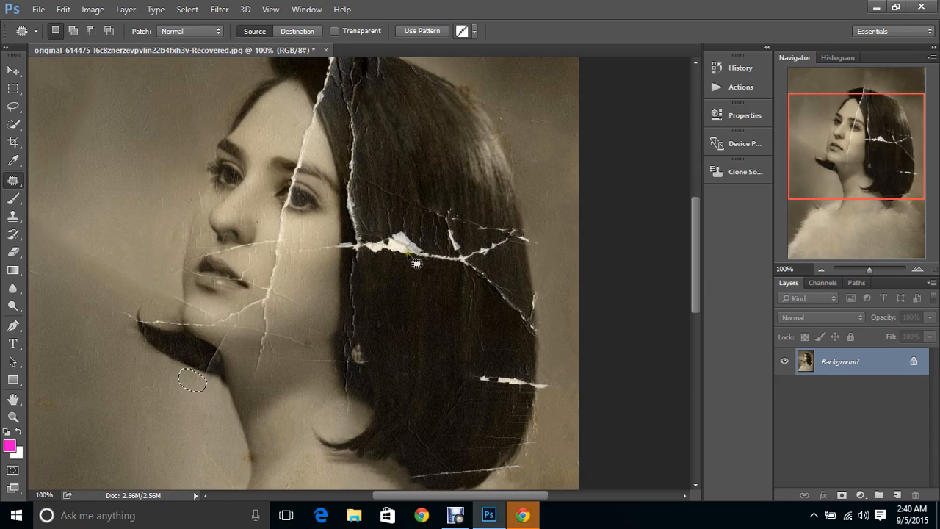
left_click(355, 261)
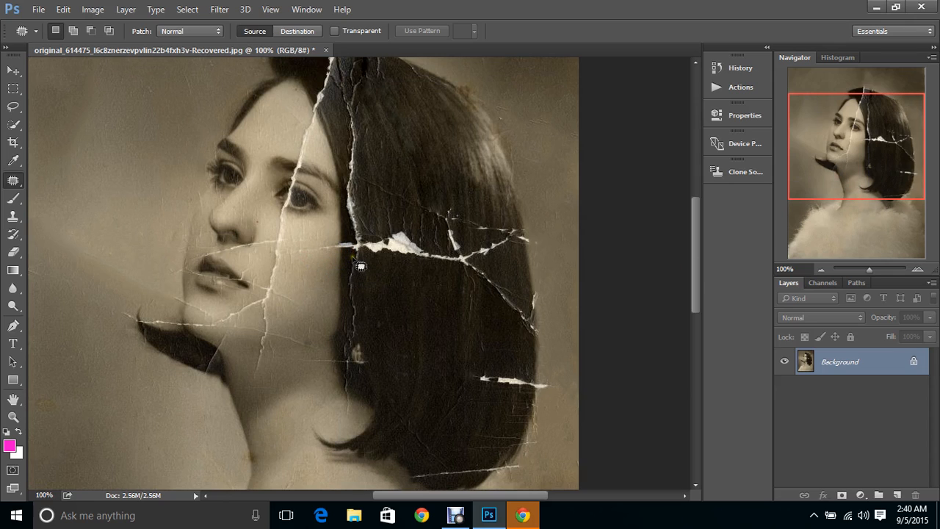
mouse_move(396, 279)
left_mouse_down()
mouse_move(365, 331)
mouse_move(391, 338)
left_mouse_up()
left_click(410, 280)
mouse_move(360, 259)
left_mouse_down()
mouse_move(297, 255)
mouse_move(356, 245)
mouse_move(367, 251)
mouse_move(351, 273)
left_mouse_up()
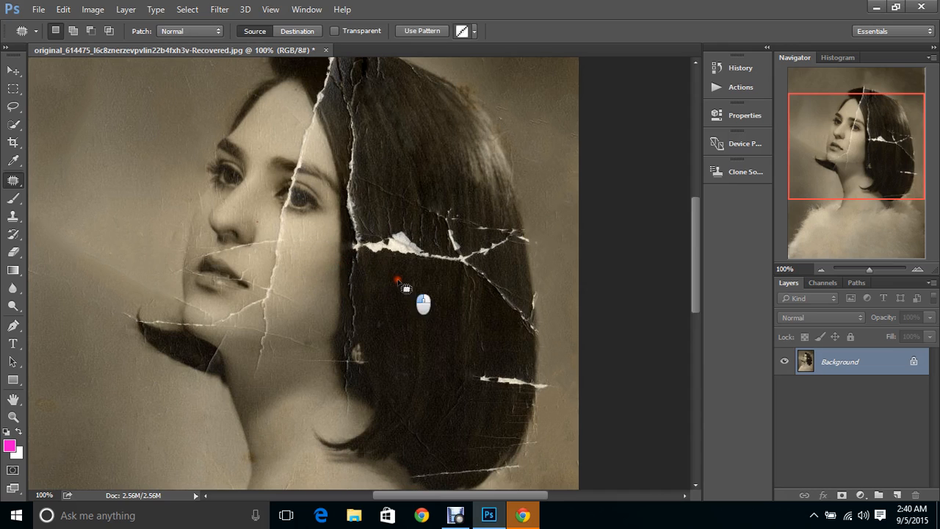
key("ctrl+d")
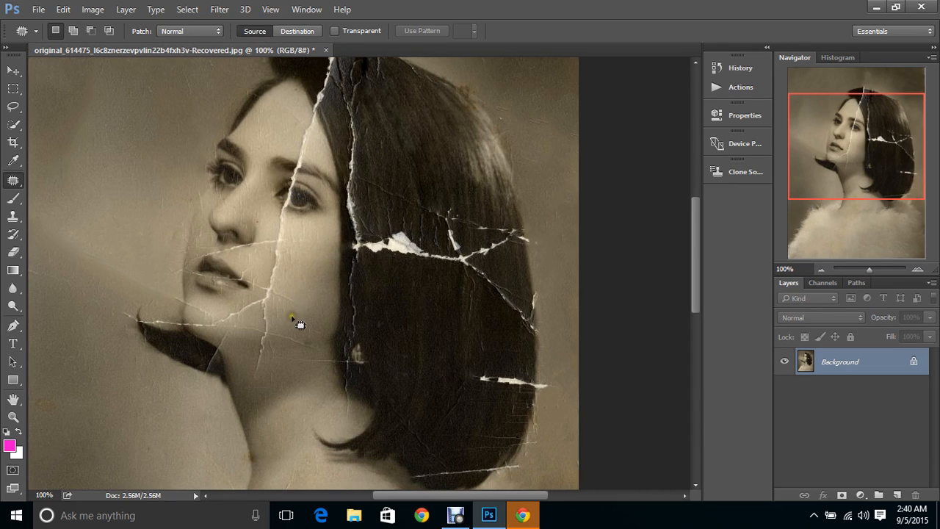
Step: Patch the jaw section of the vertical tear and the thin diagonal crack on the chin
mouse_move(269, 292)
left_mouse_down()
mouse_move(229, 313)
mouse_move(233, 320)
mouse_move(272, 324)
mouse_move(275, 307)
mouse_move(313, 316)
left_mouse_up()
key("ctrl+d")
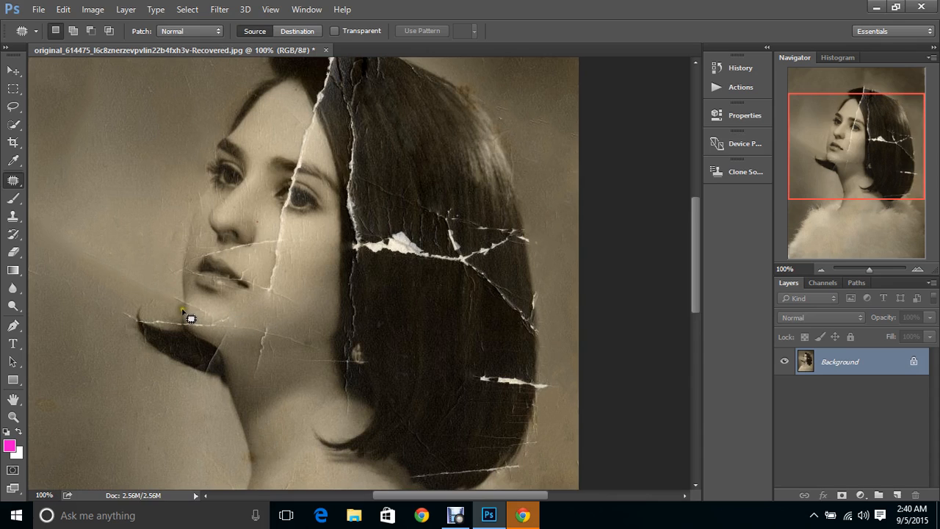
mouse_move(217, 318)
left_mouse_down()
mouse_move(180, 315)
mouse_move(177, 298)
mouse_move(208, 315)
left_mouse_up()
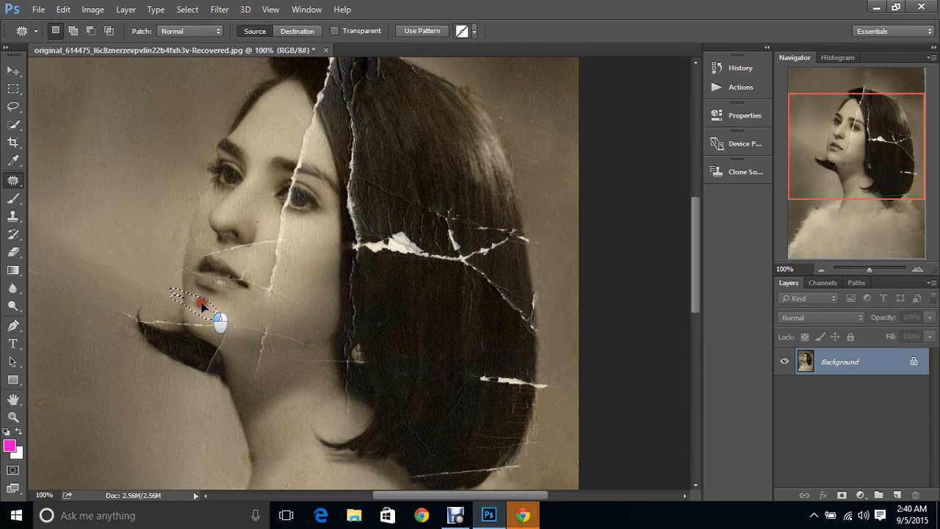
left_click_drag(200, 300, 200, 301)
left_click(221, 303)
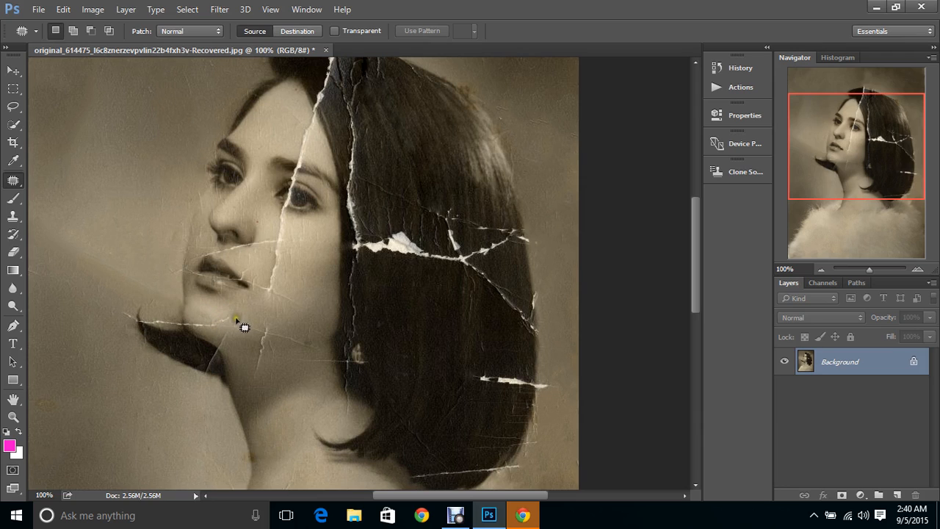
Step: Patch the cracked background beside the chin and left of the hair tip with clean background
mouse_move(179, 303)
left_mouse_down()
mouse_move(163, 280)
mouse_move(88, 245)
mouse_move(71, 250)
mouse_move(115, 291)
mouse_move(177, 312)
mouse_move(142, 266)
mouse_move(109, 97)
left_mouse_up()
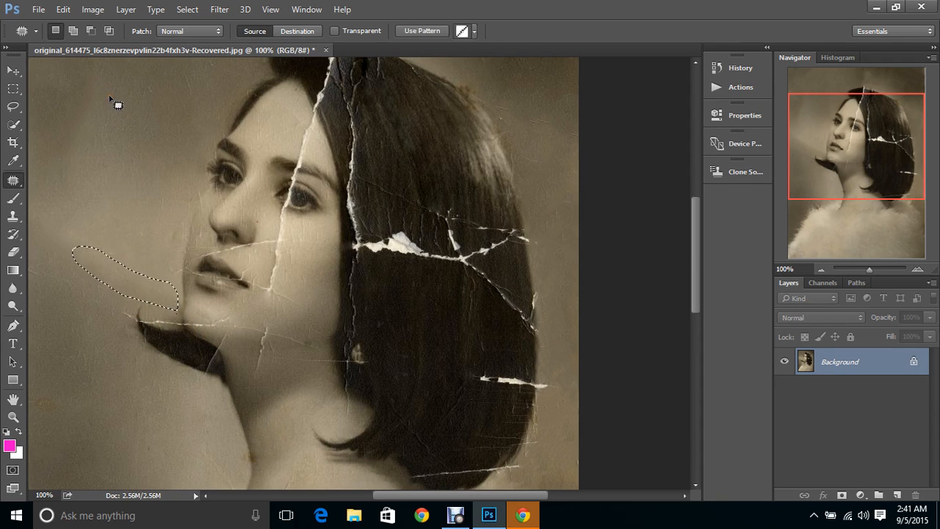
left_click(126, 153)
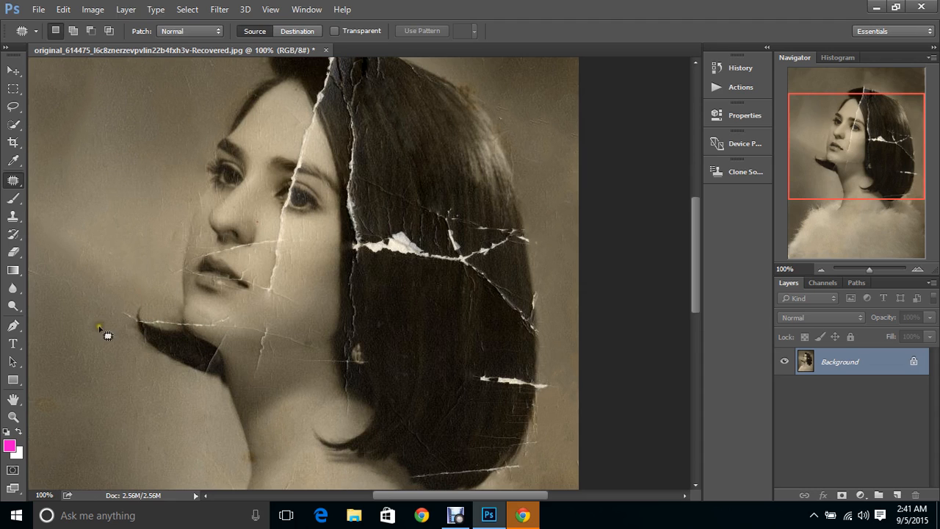
mouse_move(99, 327)
left_mouse_down()
mouse_move(154, 181)
mouse_move(84, 159)
mouse_move(35, 225)
mouse_move(68, 304)
mouse_move(86, 303)
mouse_move(101, 318)
mouse_move(91, 349)
mouse_move(99, 437)
left_mouse_up()
left_click(101, 376)
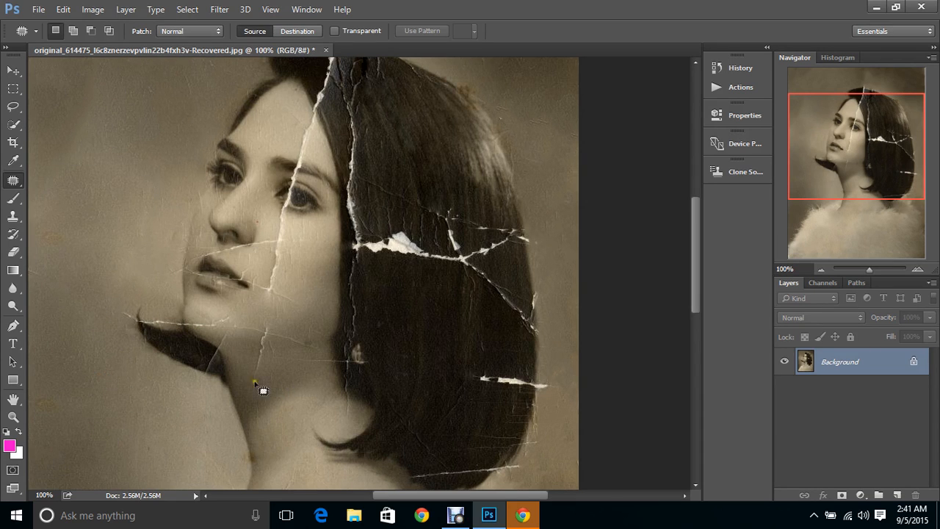
Step: Patch the forehead and cheek sections of the vertical tear through the face, above the eyebrow and below the eye
mouse_move(302, 157)
left_mouse_down()
mouse_move(291, 147)
mouse_move(296, 132)
mouse_move(305, 117)
mouse_move(317, 121)
mouse_move(321, 151)
mouse_move(308, 170)
mouse_move(298, 143)
mouse_move(315, 140)
mouse_move(293, 110)
mouse_move(320, 133)
mouse_move(289, 134)
left_mouse_up()
left_click(320, 144)
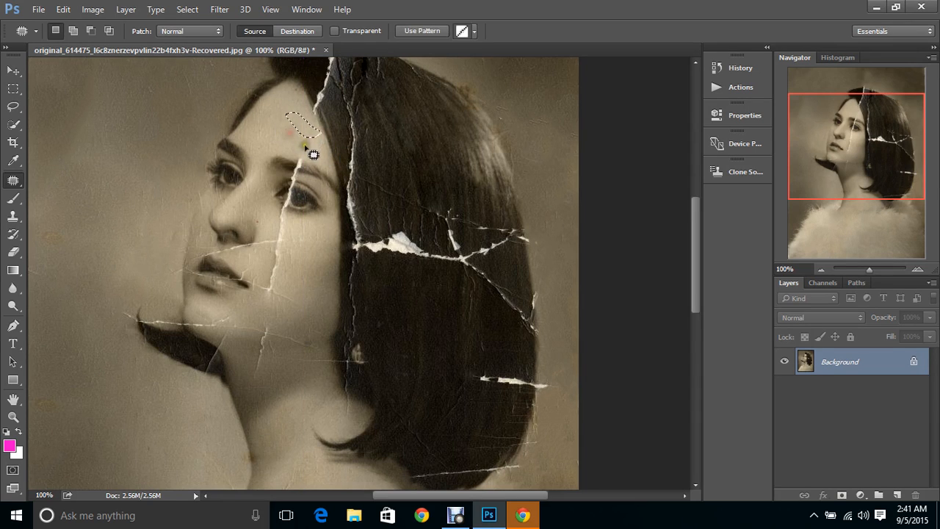
left_click(313, 243)
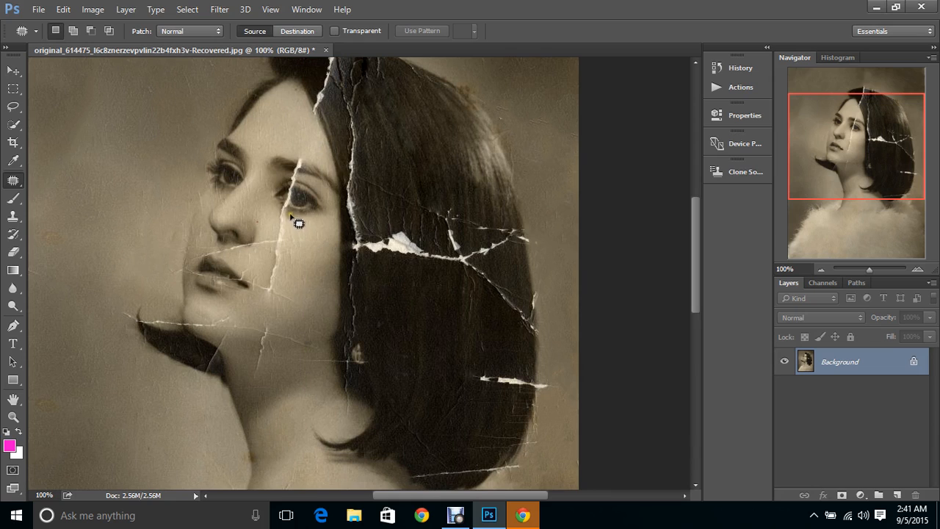
mouse_move(279, 209)
left_mouse_down()
mouse_move(267, 281)
mouse_move(287, 270)
mouse_move(287, 211)
mouse_move(285, 222)
mouse_move(307, 231)
left_mouse_up()
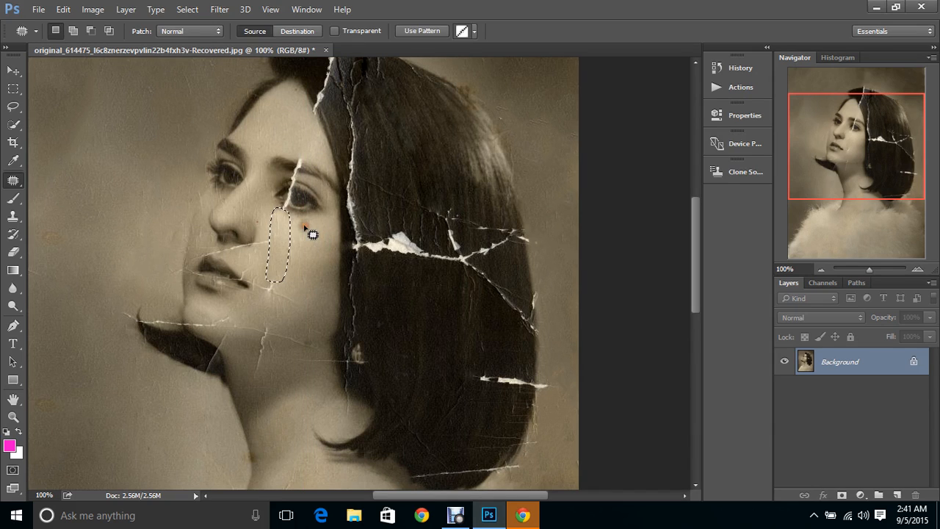
Step: Patch the cheek skin below the eye and the outer end of the diagonal crack beside the nose with clean skin
key("ctrl+d")
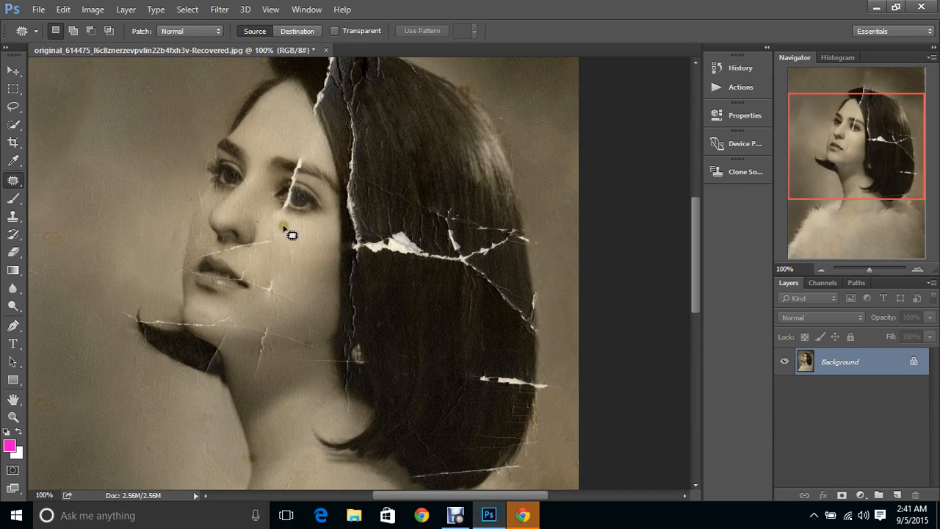
mouse_move(283, 213)
left_mouse_down()
mouse_move(272, 240)
mouse_move(282, 237)
mouse_move(280, 213)
mouse_move(321, 249)
mouse_move(306, 218)
mouse_move(293, 225)
mouse_move(289, 247)
mouse_move(299, 254)
mouse_move(301, 219)
left_mouse_up()
mouse_move(307, 230)
left_mouse_down()
mouse_move(314, 258)
mouse_move(325, 249)
left_mouse_up()
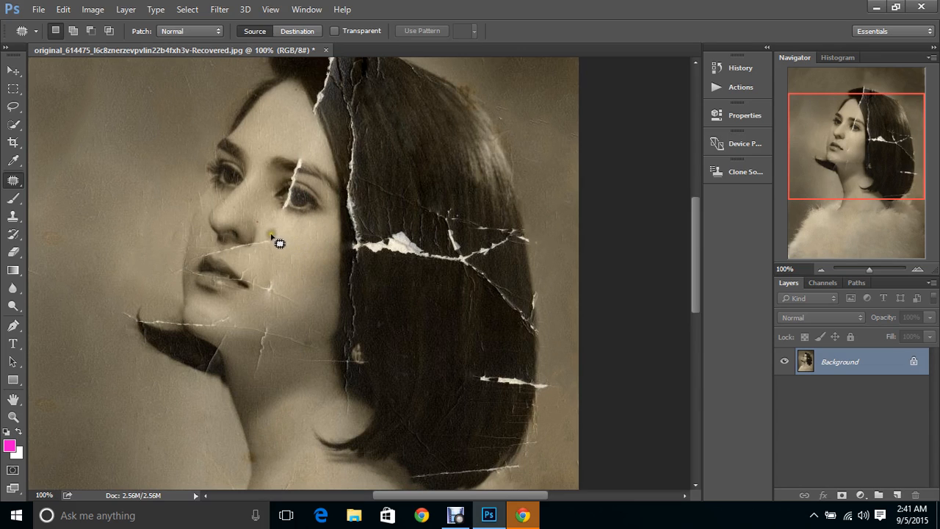
mouse_move(261, 249)
left_mouse_down()
mouse_move(281, 247)
mouse_move(266, 232)
left_mouse_up()
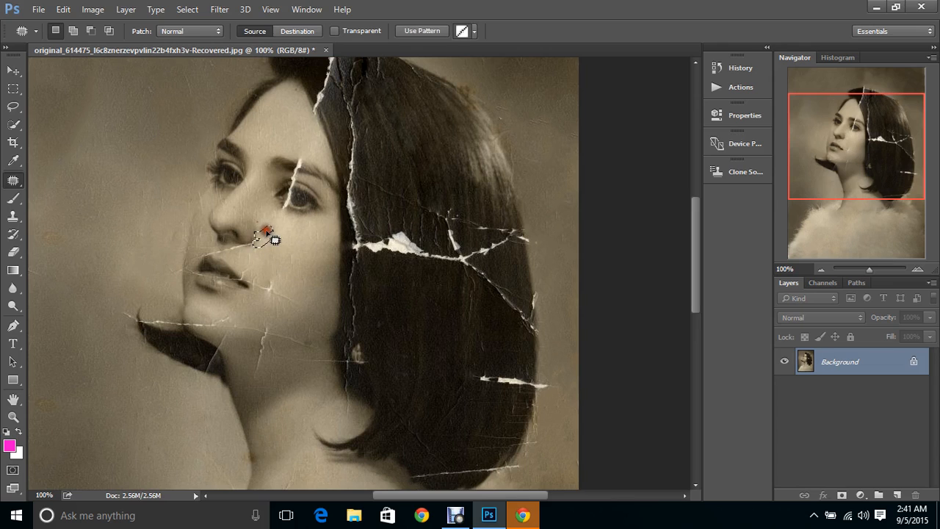
left_click(296, 258)
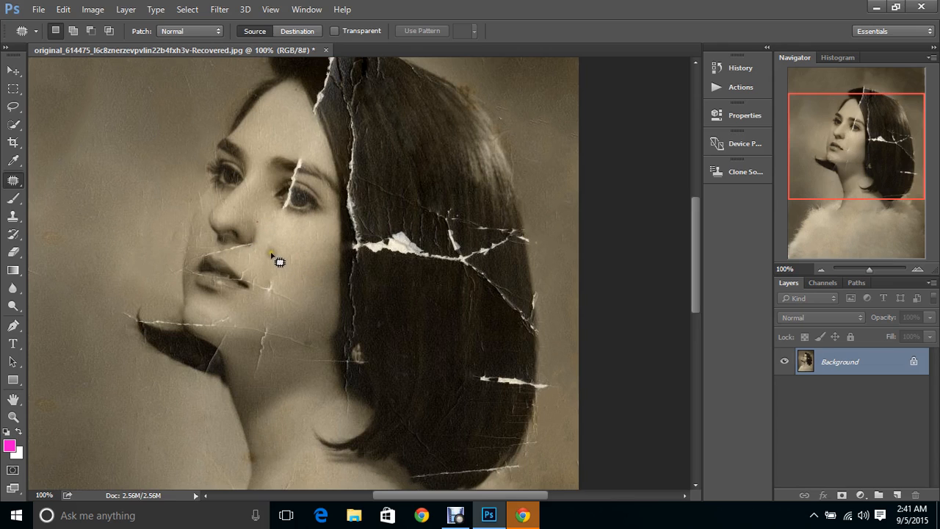
Step: Patch the crack beside the corner of the mouth and the horizontal crack across the chin with clean skin
mouse_move(286, 271)
left_mouse_down()
mouse_move(270, 273)
mouse_move(274, 305)
mouse_move(298, 316)
mouse_move(273, 280)
mouse_move(281, 258)
mouse_move(304, 272)
left_mouse_up()
left_click(291, 312)
mouse_move(235, 314)
left_mouse_down()
mouse_move(192, 325)
mouse_move(229, 324)
mouse_move(216, 312)
left_mouse_up()
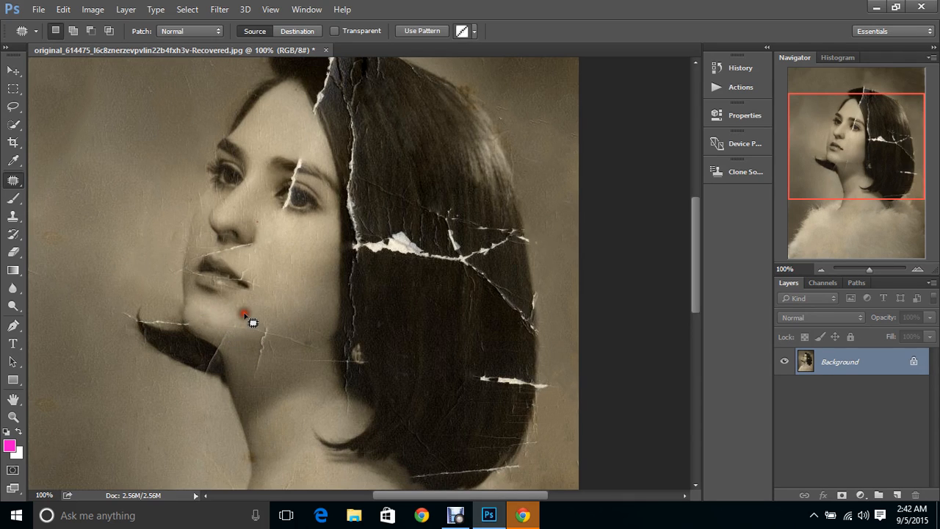
left_click(232, 326)
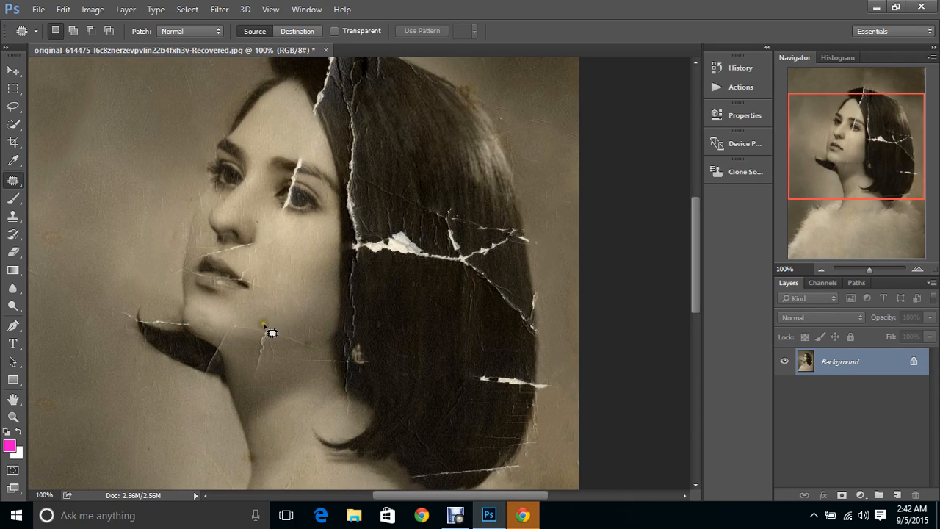
Step: Patch the thin diagonal crack along the jaw and the short vertical tear below it on the upper neck
mouse_move(307, 344)
left_mouse_down()
mouse_move(248, 328)
mouse_move(247, 338)
mouse_move(318, 353)
mouse_move(295, 329)
left_mouse_up()
left_click(303, 336)
mouse_move(259, 376)
left_mouse_down()
mouse_move(269, 337)
mouse_move(259, 343)
mouse_move(251, 376)
mouse_move(275, 367)
mouse_move(266, 346)
mouse_move(285, 343)
left_mouse_up()
left_click(280, 336)
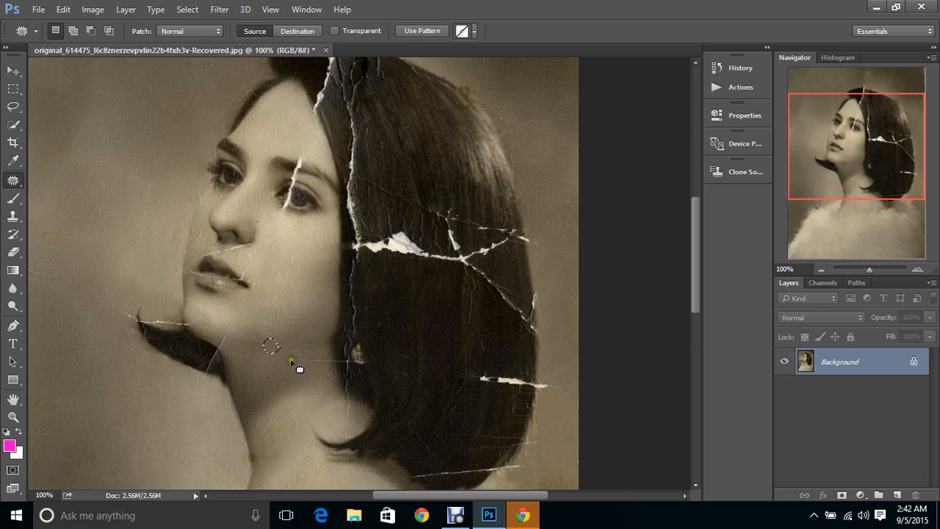
left_click(291, 360)
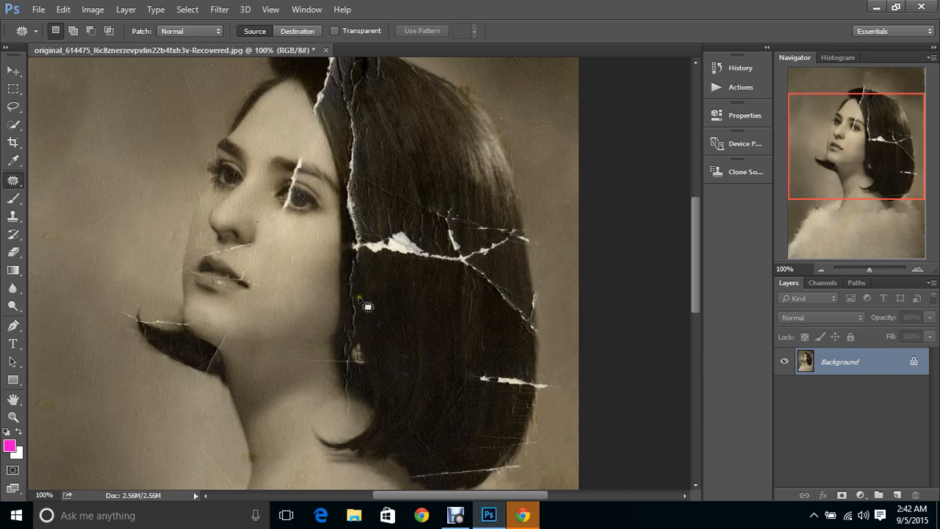
Step: Patch the vertical crack in the dark hair beside the cheek, above the earring, using clean hair texture
mouse_move(350, 303)
left_mouse_down()
mouse_move(355, 256)
mouse_move(350, 331)
mouse_move(361, 334)
mouse_move(357, 319)
mouse_move(383, 322)
mouse_move(369, 325)
mouse_move(371, 317)
mouse_move(345, 336)
mouse_move(352, 385)
mouse_move(350, 322)
mouse_move(390, 336)
left_mouse_up()
left_click(371, 318)
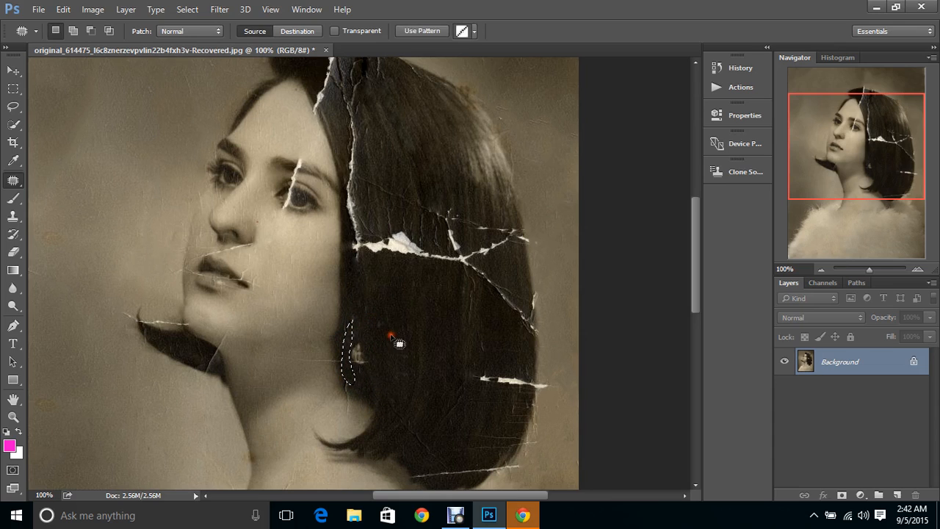
key("ctrl+d")
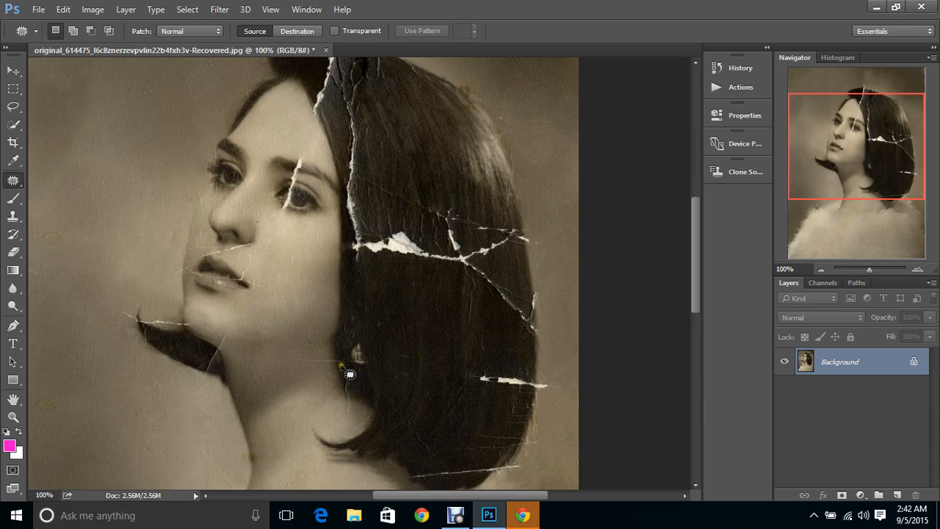
Step: Patch the crack fragments around the earring and the thin vertical line running down toward the neck
mouse_move(349, 374)
left_mouse_down()
mouse_move(309, 368)
mouse_move(353, 367)
mouse_move(331, 355)
left_mouse_up()
left_click(400, 365)
mouse_move(368, 360)
left_mouse_down()
mouse_move(354, 360)
mouse_move(365, 359)
left_mouse_up()
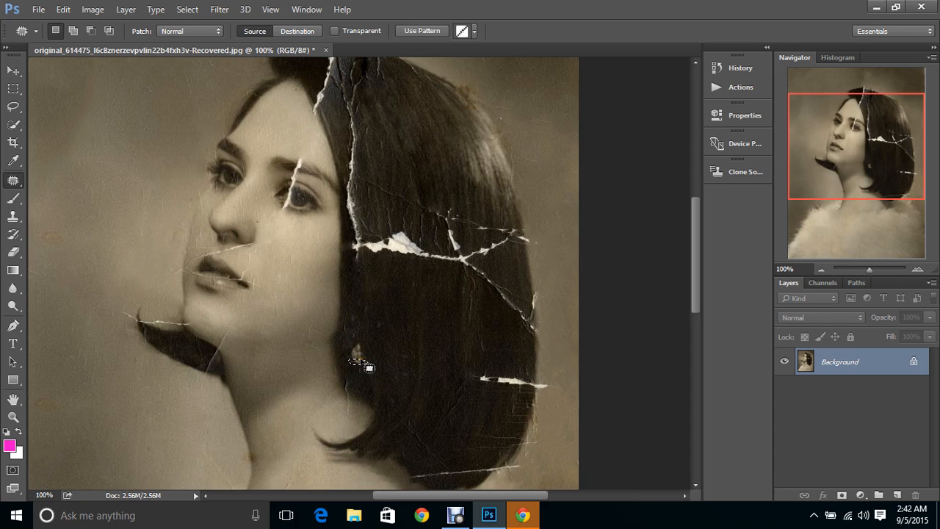
left_click(369, 365)
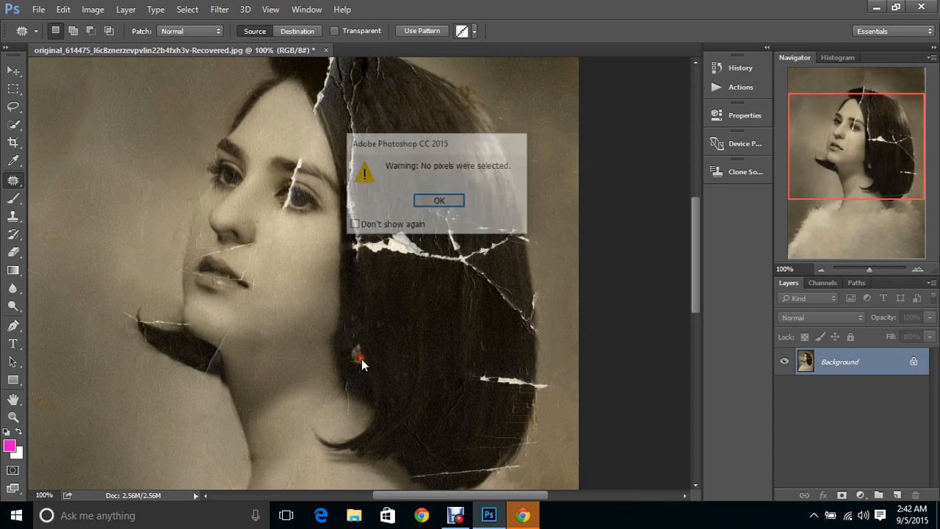
left_click(443, 202)
mouse_move(380, 377)
left_mouse_down()
mouse_move(346, 358)
mouse_move(375, 368)
left_mouse_up()
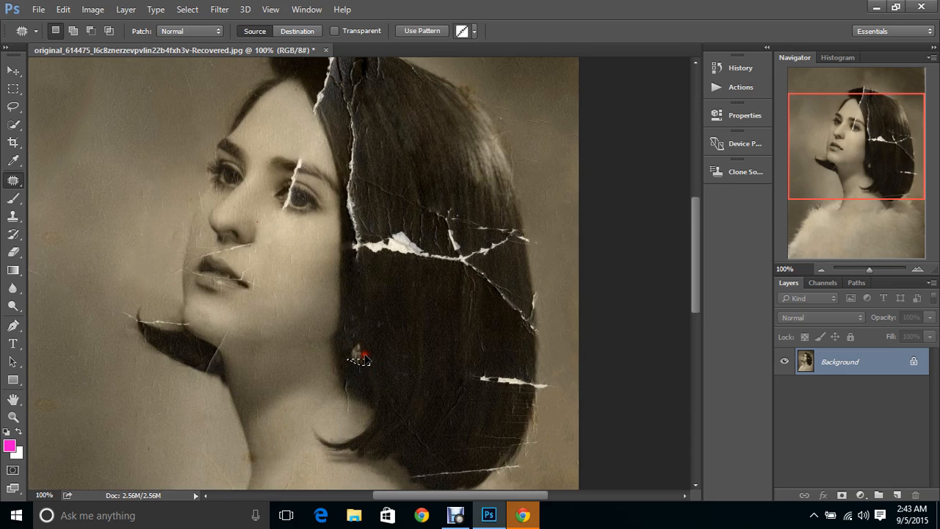
left_click(382, 360)
mouse_move(357, 389)
left_mouse_down()
mouse_move(359, 426)
mouse_move(356, 386)
mouse_move(352, 396)
left_mouse_up()
left_click(399, 400)
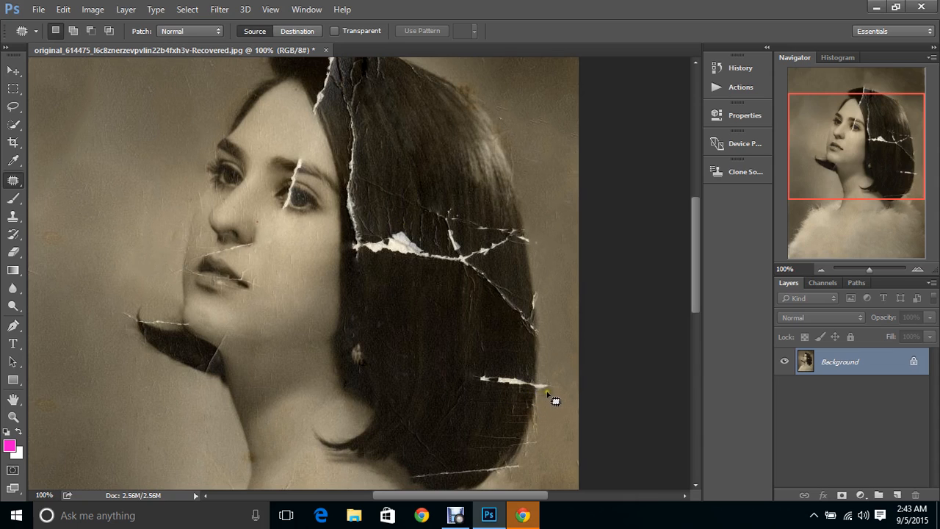
Step: Patch the white horizontal tear near the outer edge of the lower hair
mouse_move(547, 395)
left_mouse_down()
mouse_move(475, 381)
mouse_move(496, 374)
mouse_move(550, 389)
mouse_move(537, 366)
mouse_move(490, 356)
mouse_move(476, 367)
mouse_move(484, 395)
mouse_move(495, 382)
mouse_move(488, 343)
left_mouse_up()
left_click(552, 366)
left_click(439, 201)
left_click(520, 350)
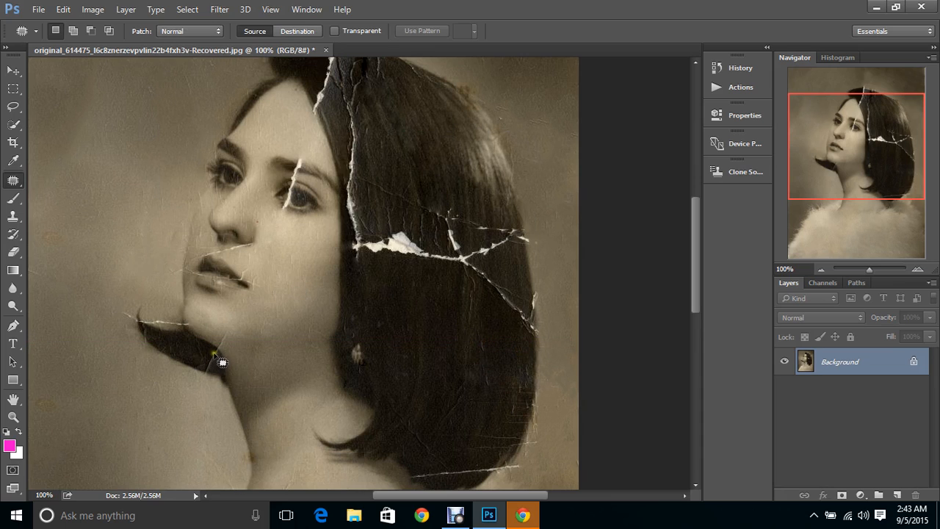
Step: Patch the thin diagonal scratch crossing the hair curl beneath the jaw
mouse_move(225, 333)
left_mouse_down()
mouse_move(203, 385)
mouse_move(225, 332)
mouse_move(226, 353)
mouse_move(247, 378)
mouse_move(245, 360)
mouse_move(213, 355)
mouse_move(226, 382)
mouse_move(190, 355)
left_mouse_up()
key("ctrl+d")
key("ctrl+d")
Step: Patch the light scratch between the chin and the tip of the hair curl, stepping back to redo the remaining part
mouse_move(198, 337)
left_mouse_down()
mouse_move(129, 321)
mouse_move(195, 332)
mouse_move(184, 332)
left_mouse_up()
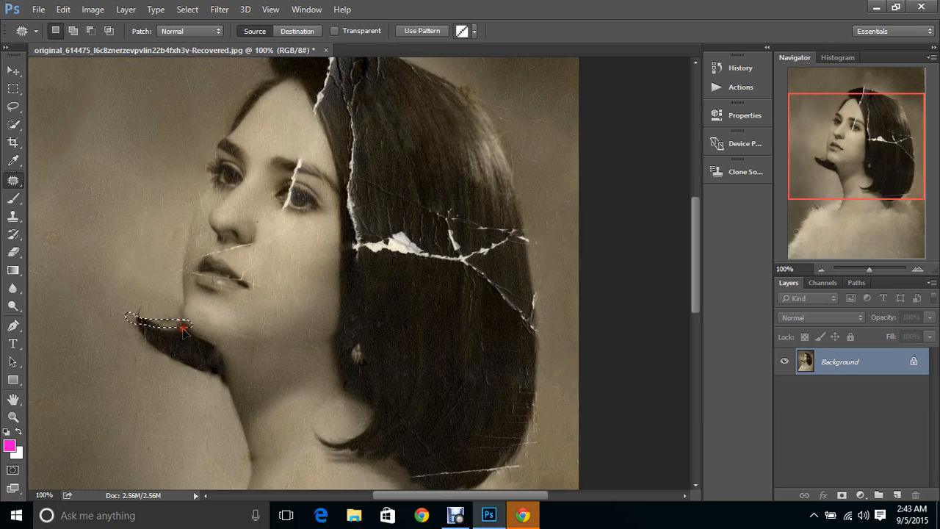
left_click(164, 265)
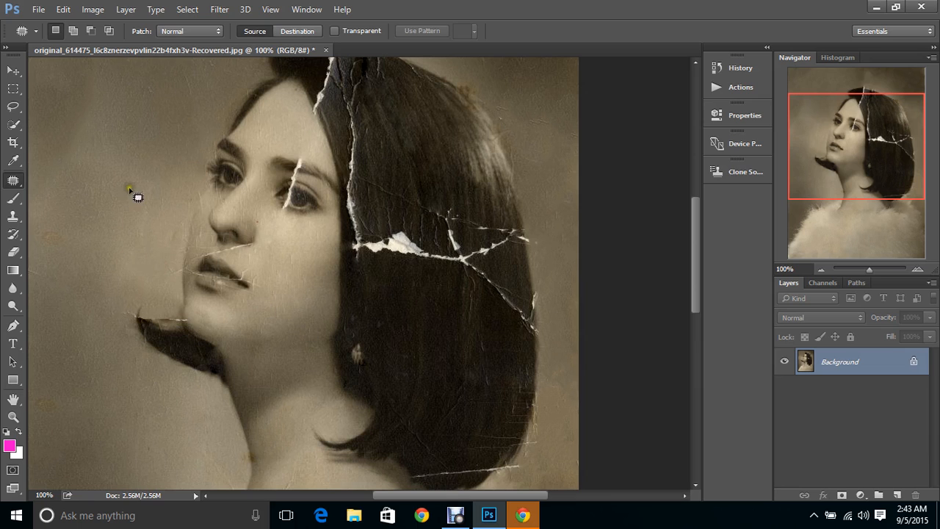
left_click(63, 9)
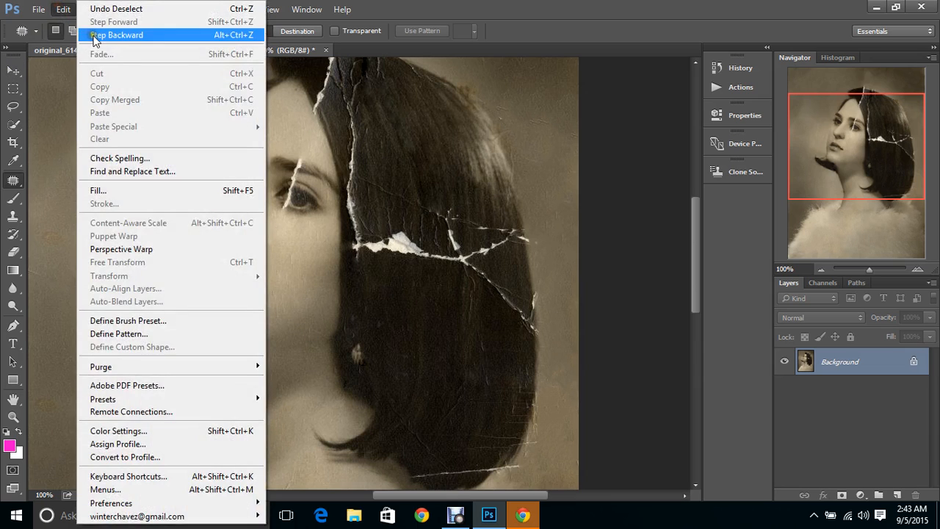
left_click(88, 34)
left_click_drag(177, 330, 164, 310)
left_click(211, 338)
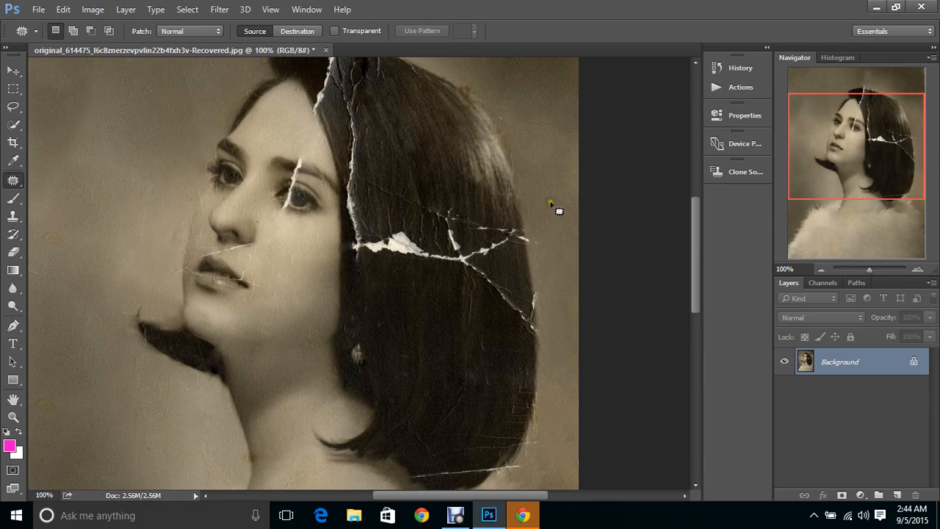
Step: Patch the white tear running from the forehead hairline up to the top of the head
left_click_drag(695, 249, 696, 220)
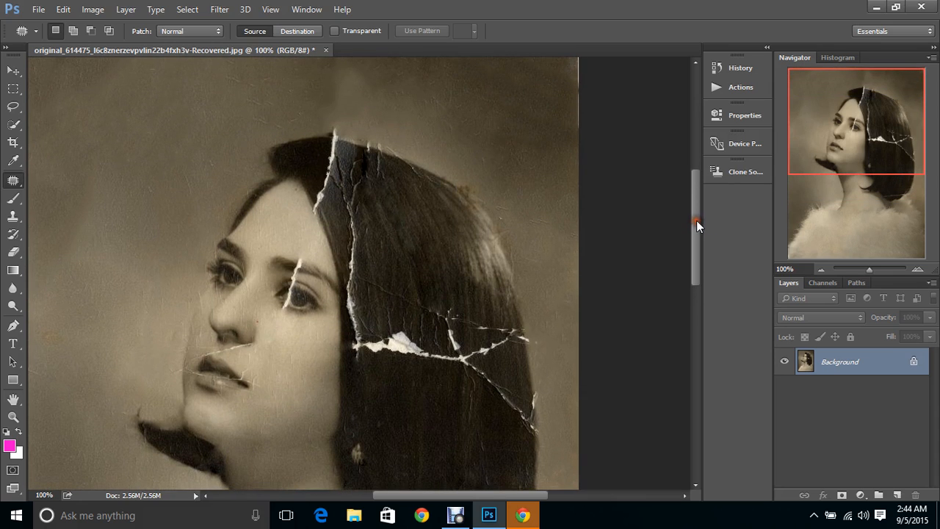
mouse_move(325, 222)
left_mouse_down()
mouse_move(346, 163)
mouse_move(340, 144)
mouse_move(324, 221)
mouse_move(313, 197)
mouse_move(330, 217)
mouse_move(338, 151)
mouse_move(322, 216)
mouse_move(336, 210)
mouse_move(330, 204)
mouse_move(403, 218)
left_mouse_up()
left_click(339, 210)
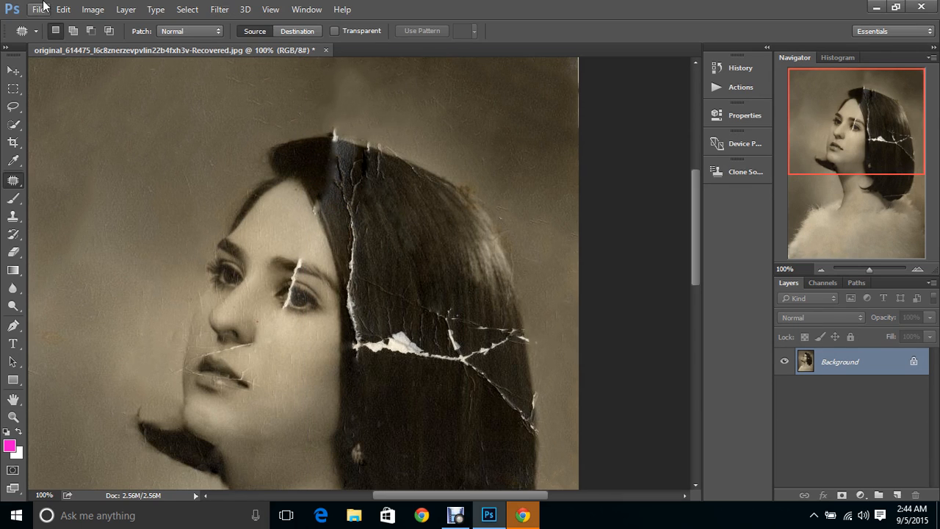
Step: Convert the photo to grayscale with a Black & White adjustment using the Default preset
left_click(66, 9)
left_click(55, 74)
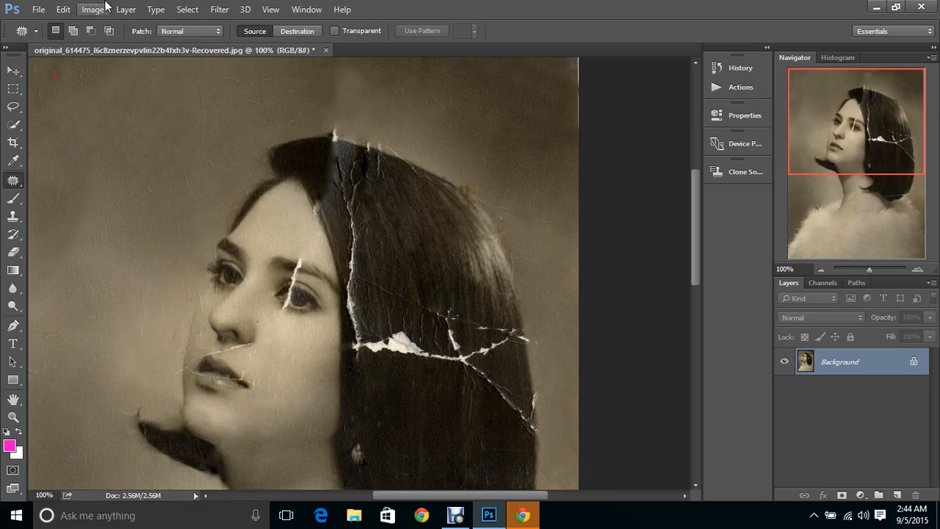
left_click(93, 9)
mouse_move(120, 46)
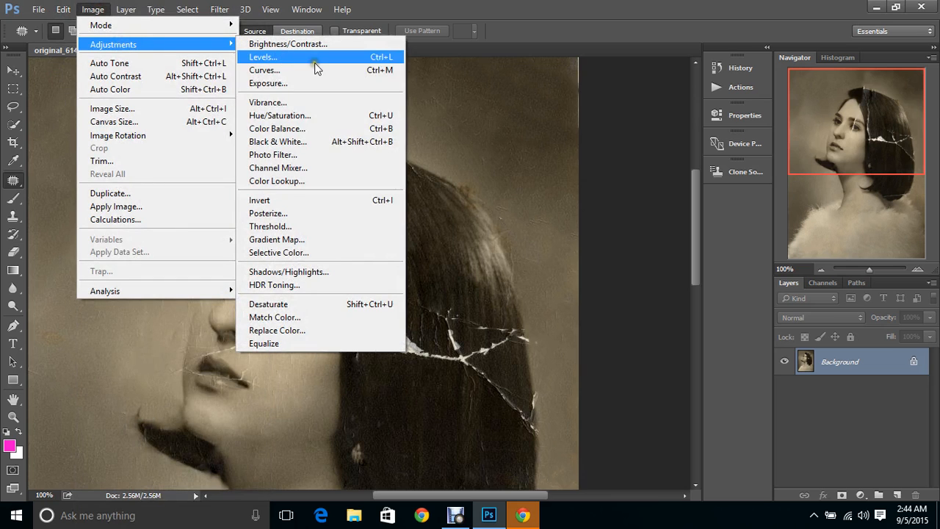
left_click(309, 140)
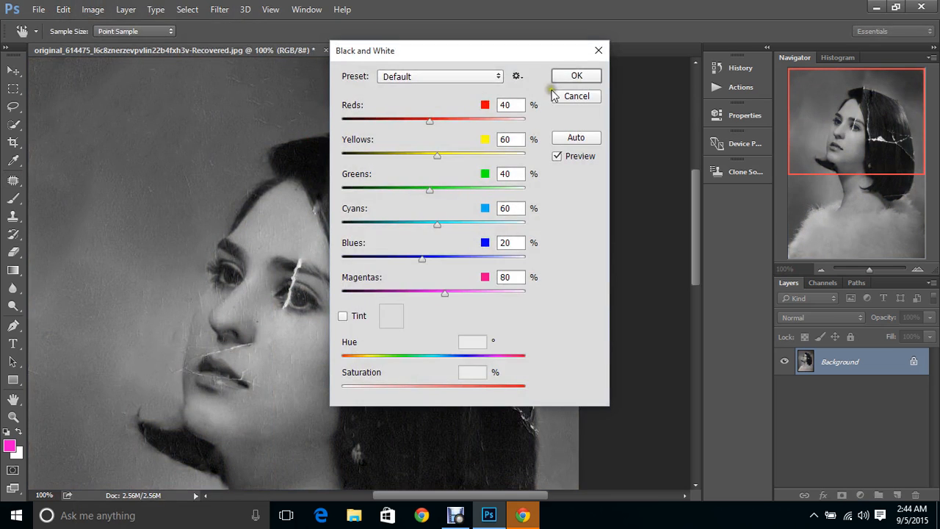
left_click(572, 79)
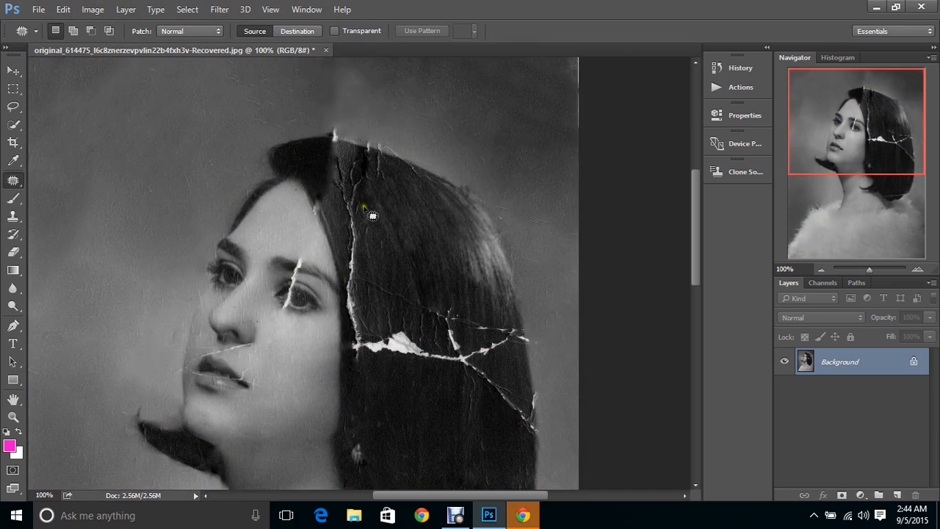
Step: Patch the long vertical crack through the hair beside the face, down to the large white tear
mouse_move(374, 224)
left_mouse_down()
mouse_move(358, 215)
mouse_move(360, 304)
mouse_move(378, 324)
mouse_move(388, 234)
mouse_move(361, 212)
mouse_move(365, 220)
mouse_move(421, 217)
mouse_move(400, 236)
left_mouse_up()
left_click(391, 230)
key("ctrl+d")
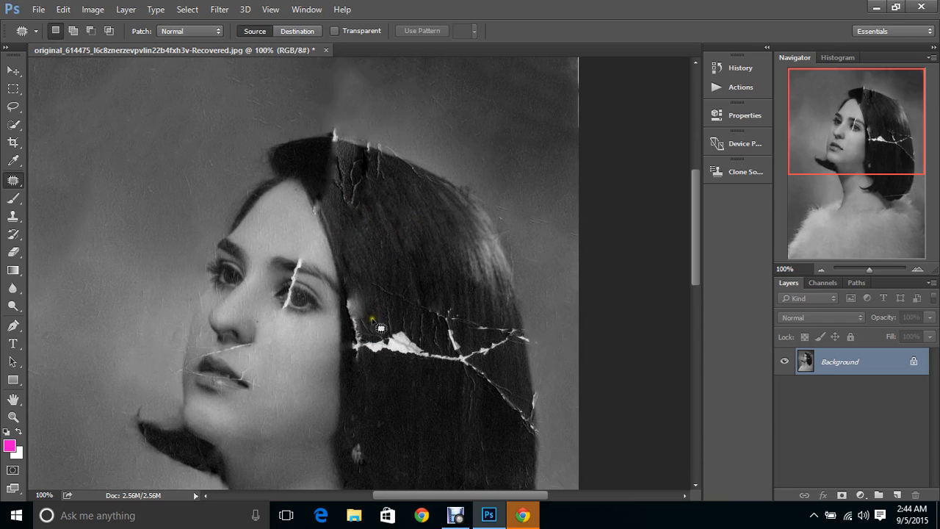
mouse_move(379, 327)
left_mouse_down()
mouse_move(355, 286)
mouse_move(344, 316)
mouse_move(349, 360)
mouse_move(367, 344)
mouse_move(359, 299)
left_mouse_up()
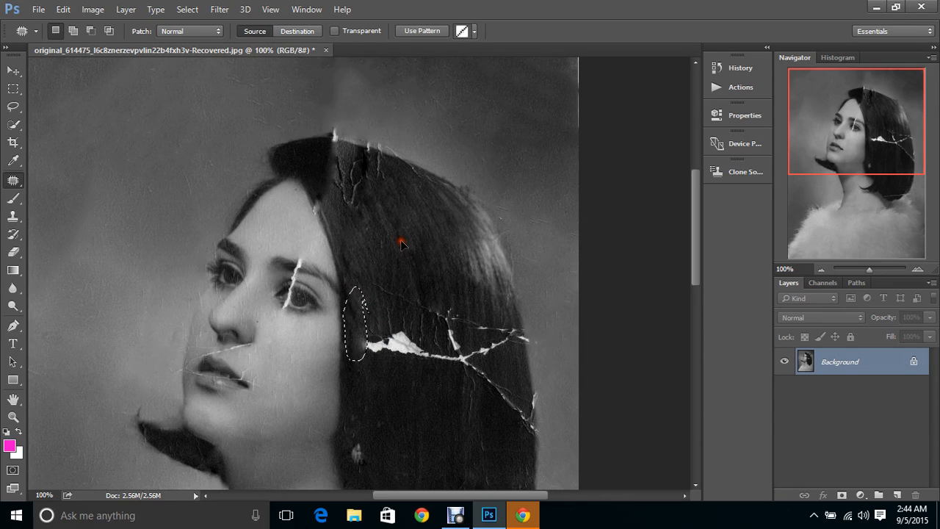
Step: Patch the large white horizontal tear and the adjoining branching crack in the middle of the hair
mouse_move(439, 343)
left_mouse_down()
mouse_move(373, 325)
mouse_move(358, 340)
mouse_move(390, 363)
mouse_move(429, 360)
mouse_move(432, 326)
mouse_move(419, 339)
mouse_move(428, 389)
left_mouse_up()
left_click(429, 285)
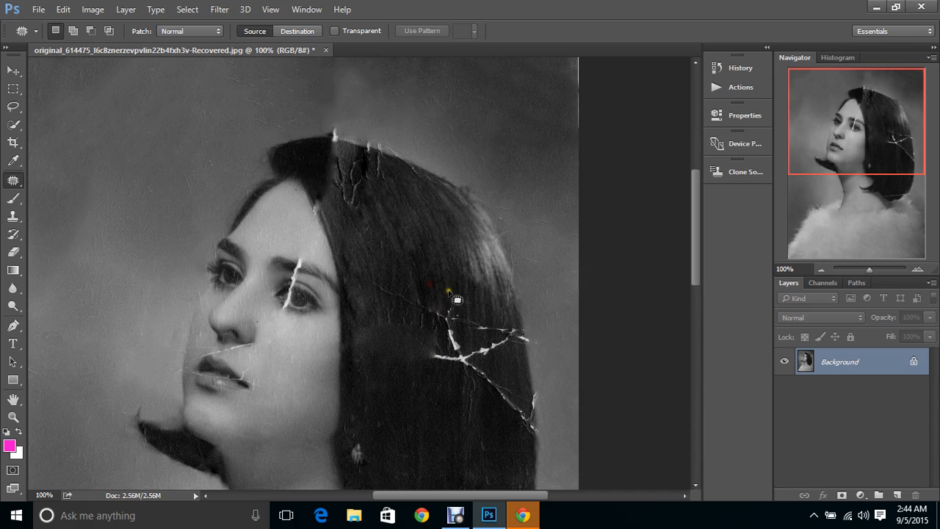
mouse_move(485, 314)
left_mouse_down()
mouse_move(382, 294)
mouse_move(426, 340)
mouse_move(432, 365)
mouse_move(475, 365)
mouse_move(489, 357)
mouse_move(483, 309)
mouse_move(472, 304)
mouse_move(466, 266)
left_mouse_up()
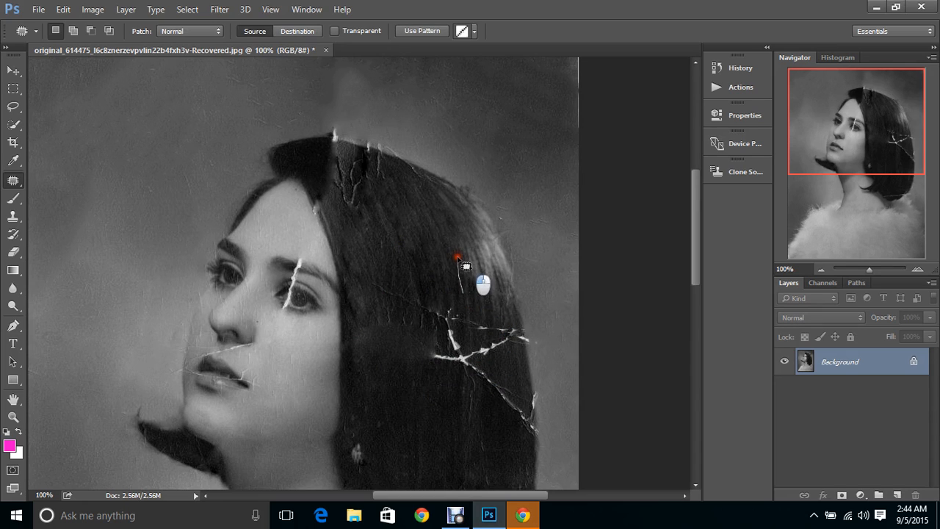
mouse_move(487, 316)
left_mouse_down()
mouse_move(434, 307)
mouse_move(423, 334)
mouse_move(455, 371)
mouse_move(489, 336)
mouse_move(482, 319)
mouse_move(420, 300)
mouse_move(438, 380)
mouse_move(483, 335)
mouse_move(481, 321)
mouse_move(463, 316)
mouse_move(460, 253)
mouse_move(450, 257)
left_mouse_up()
left_click(481, 319)
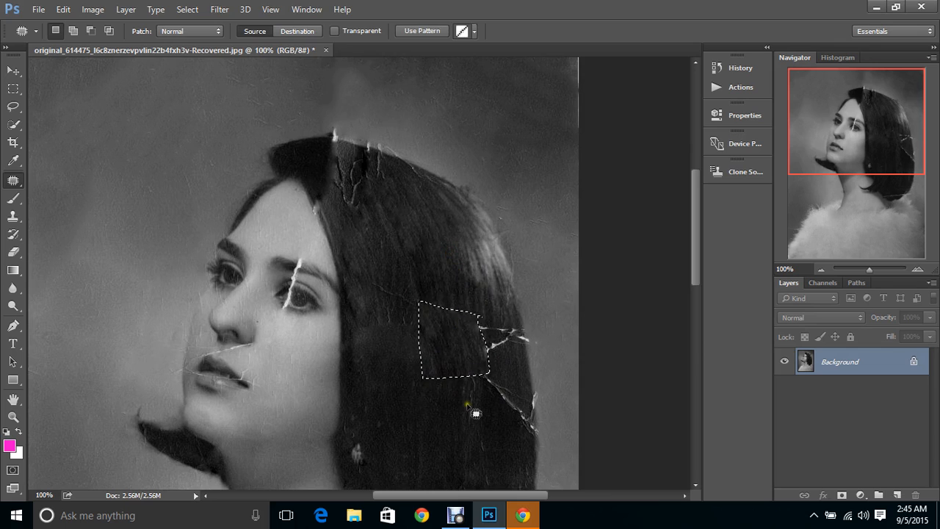
key("ctrl+d")
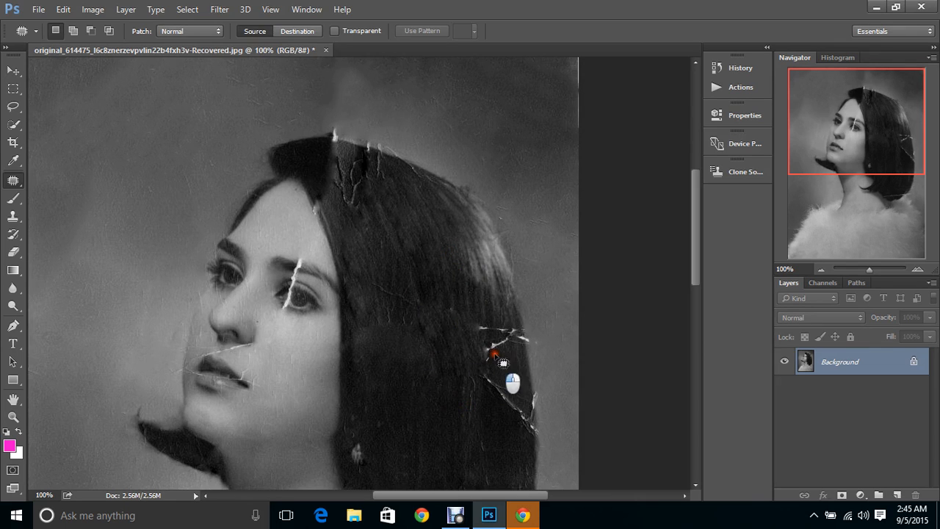
Step: Patch the crack branches near the outer hair edge and the faint diagonal line in the middle of the hair
mouse_move(503, 363)
left_mouse_down()
mouse_move(526, 332)
mouse_move(487, 326)
mouse_move(488, 373)
mouse_move(510, 357)
mouse_move(502, 321)
mouse_move(495, 310)
mouse_move(487, 332)
mouse_move(491, 316)
mouse_move(473, 311)
mouse_move(460, 265)
left_mouse_up()
key("ctrl+d")
mouse_move(437, 302)
left_mouse_down()
mouse_move(380, 309)
mouse_move(369, 274)
mouse_move(430, 307)
left_mouse_up()
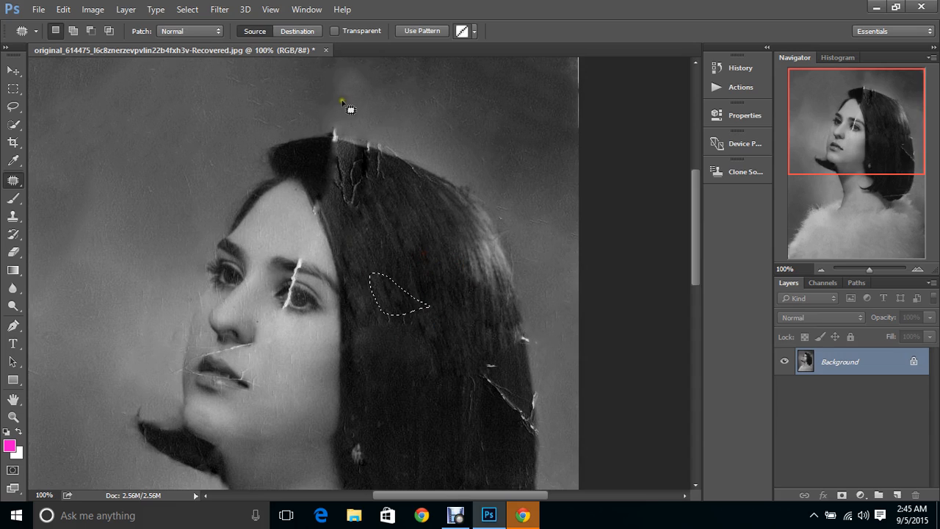
Step: Set the patch mode to Content-Aware and patch the forked crack just below the crown
left_click(205, 30)
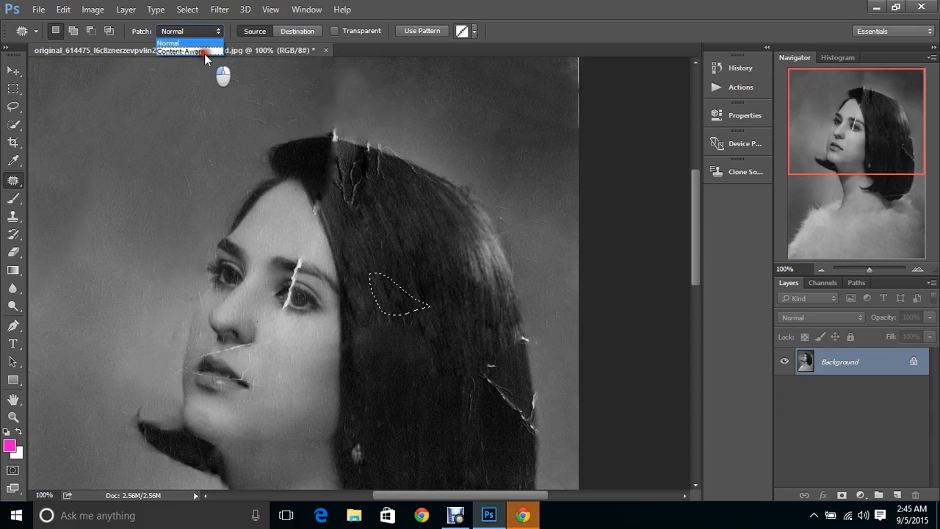
left_click(204, 52)
mouse_move(370, 214)
left_mouse_down()
mouse_move(338, 194)
mouse_move(339, 170)
mouse_move(362, 180)
mouse_move(363, 207)
mouse_move(360, 199)
mouse_move(401, 226)
left_mouse_up()
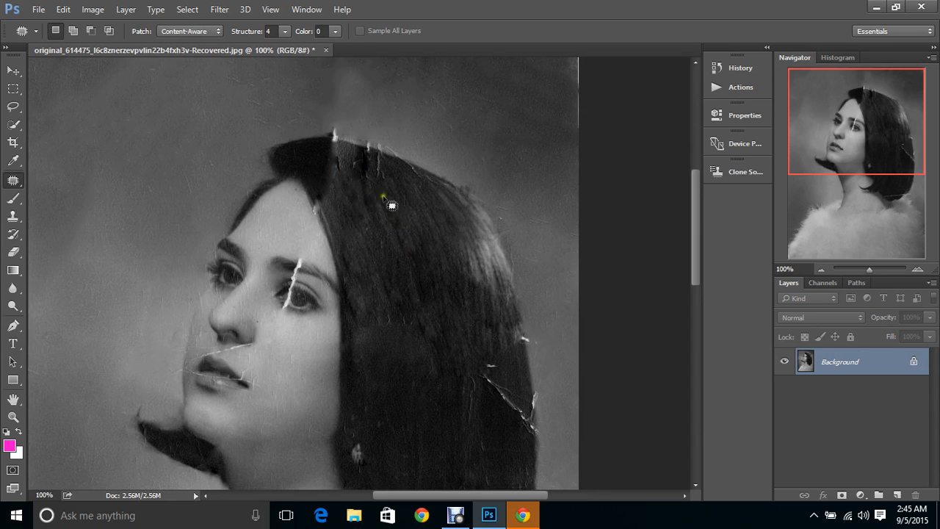
Step: Patch the diagonal crack near the outer side of the hair, keeping the Content-Aware patch mode
mouse_move(526, 394)
left_mouse_down()
mouse_move(497, 377)
mouse_move(522, 428)
mouse_move(543, 407)
mouse_move(519, 398)
mouse_move(516, 325)
left_mouse_up()
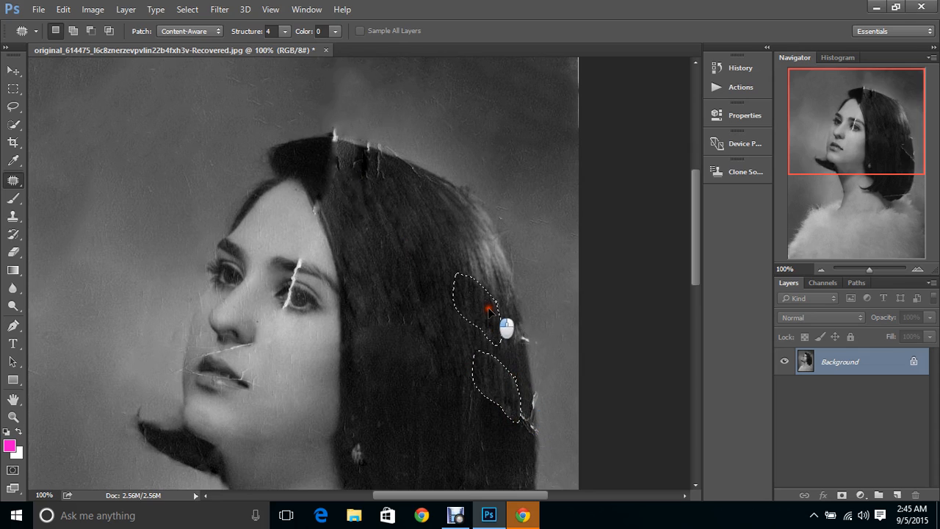
left_click_drag(511, 381, 506, 435)
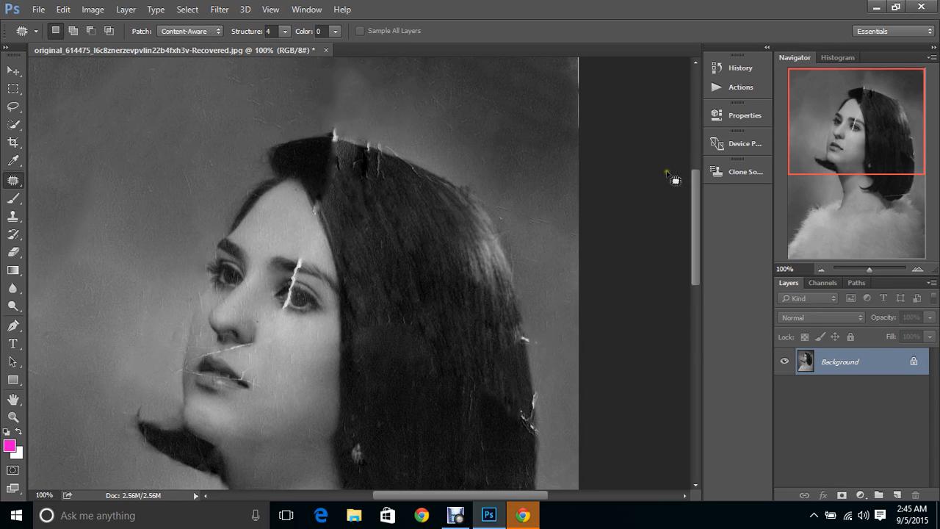
left_click(183, 32)
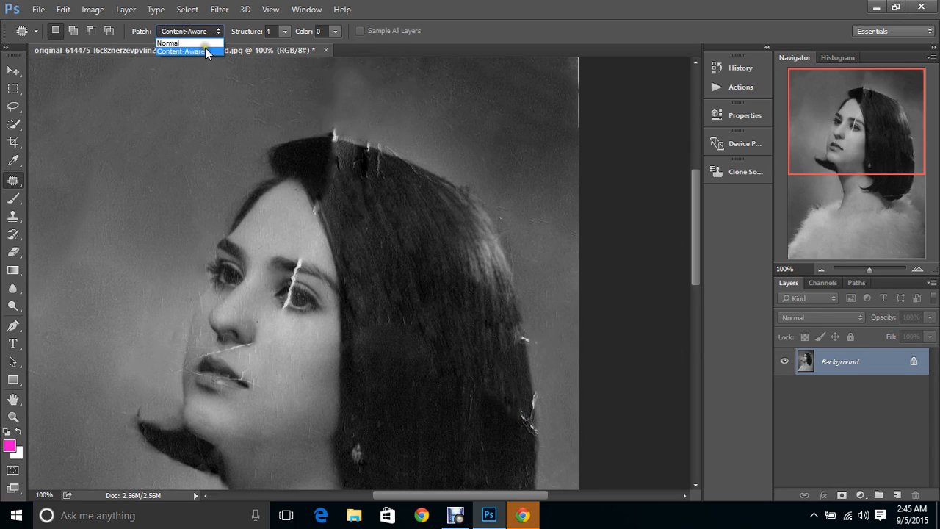
left_click(202, 50)
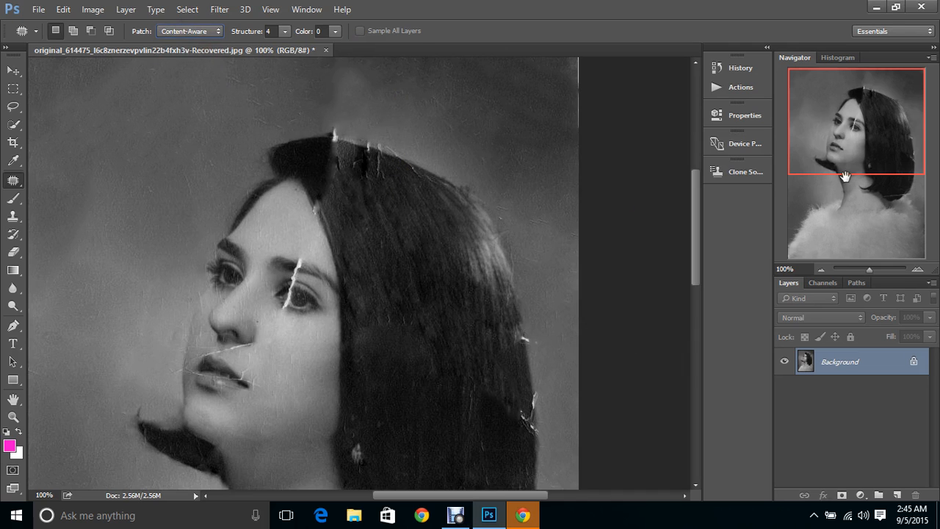
Step: Patch the long, nearly horizontal scratch across the bottom of the hair
mouse_move(845, 176)
left_mouse_down()
mouse_move(857, 197)
mouse_move(847, 189)
left_mouse_up()
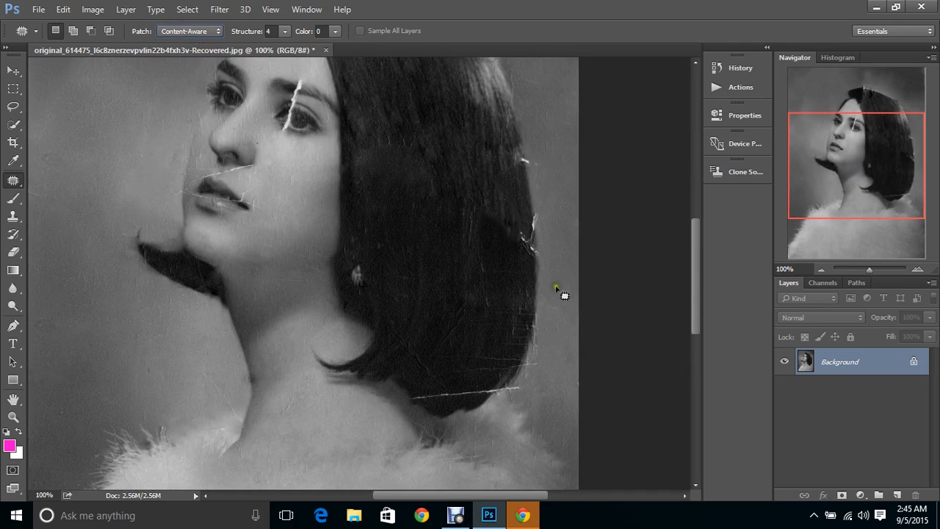
mouse_move(419, 349)
left_mouse_down()
mouse_move(396, 325)
mouse_move(390, 330)
mouse_move(427, 380)
mouse_move(448, 385)
mouse_move(429, 357)
mouse_move(432, 304)
left_mouse_up()
mouse_move(444, 361)
left_mouse_down()
mouse_move(399, 321)
mouse_move(405, 357)
mouse_move(426, 382)
mouse_move(446, 363)
mouse_move(447, 377)
mouse_move(434, 297)
left_mouse_up()
mouse_move(501, 395)
left_mouse_down()
mouse_move(453, 393)
mouse_move(428, 413)
mouse_move(460, 412)
mouse_move(487, 395)
mouse_move(467, 350)
left_mouse_up()
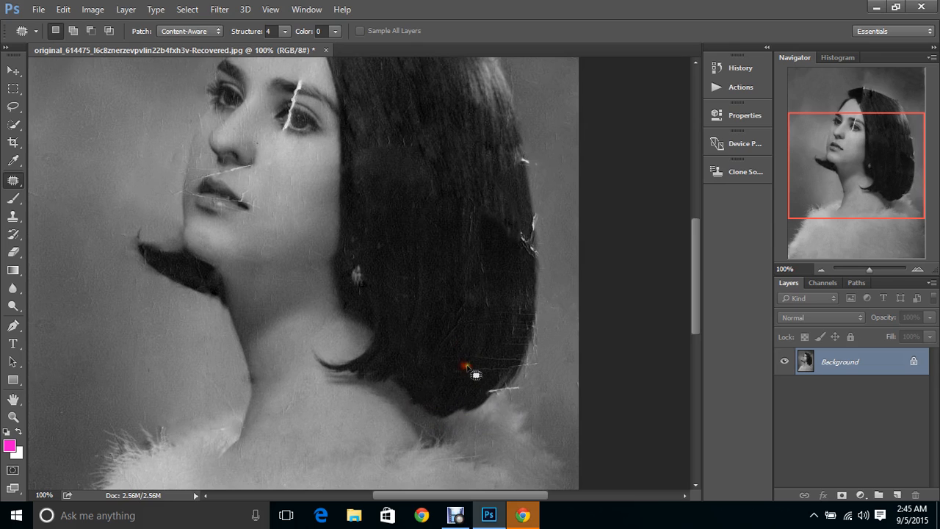
Step: Patch the cluster of fine scratches and the crack remnants inside the lower outer part of the hair
mouse_move(497, 379)
left_mouse_down()
mouse_move(521, 359)
mouse_move(525, 321)
mouse_move(517, 306)
mouse_move(503, 324)
mouse_move(485, 371)
mouse_move(497, 389)
mouse_move(507, 385)
mouse_move(489, 359)
mouse_move(472, 290)
mouse_move(457, 281)
mouse_move(467, 276)
left_mouse_up()
left_click(464, 289)
mouse_move(528, 314)
left_mouse_down()
mouse_move(532, 247)
mouse_move(518, 229)
mouse_move(509, 312)
mouse_move(518, 293)
mouse_move(488, 270)
mouse_move(468, 209)
left_mouse_up()
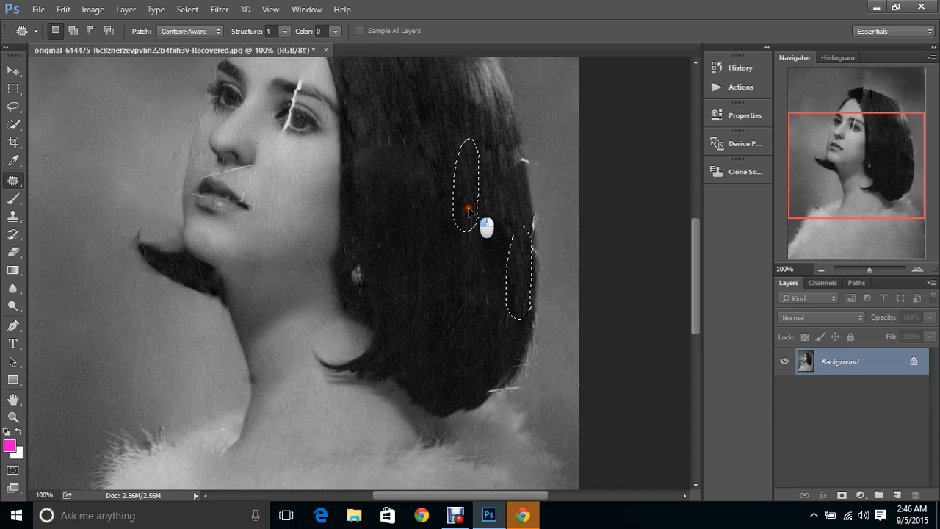
left_click(490, 335)
Step: Patch the scratch remnants along the hair's lower outer edge, where it meets the background and the fur
mouse_move(526, 382)
left_mouse_down()
mouse_move(486, 393)
mouse_move(498, 401)
mouse_move(523, 394)
mouse_move(523, 376)
mouse_move(549, 382)
left_mouse_up()
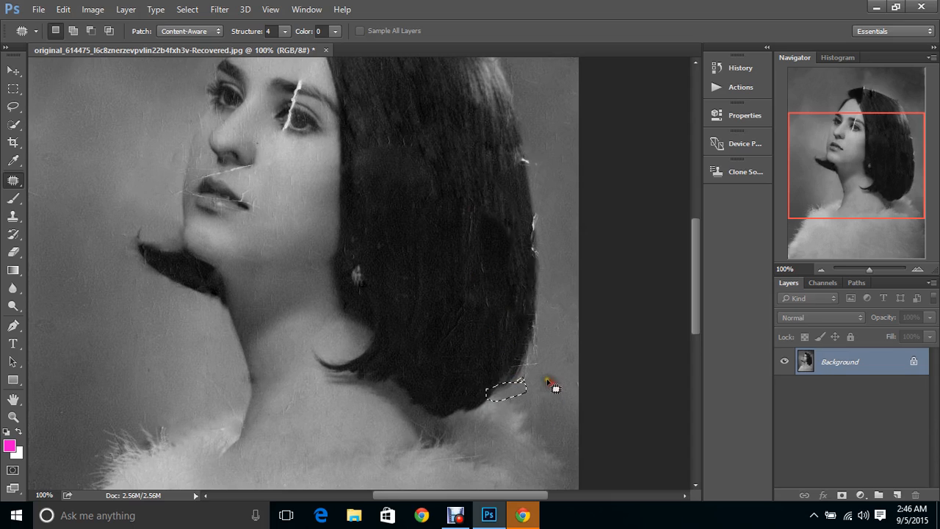
left_click(550, 339)
mouse_move(544, 273)
left_mouse_down()
mouse_move(526, 232)
mouse_move(534, 208)
mouse_move(543, 251)
mouse_move(540, 263)
mouse_move(535, 244)
mouse_move(534, 266)
left_mouse_up()
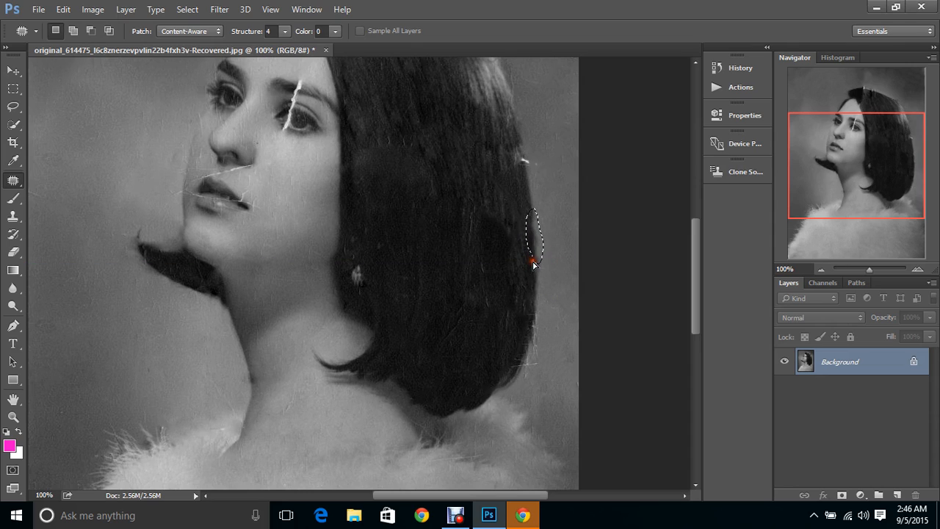
Step: Patch the small white nick on the hair's outer edge, where it meets the background
left_click(544, 224)
mouse_move(530, 173)
left_mouse_down()
mouse_move(521, 138)
mouse_move(533, 165)
mouse_move(531, 174)
mouse_move(524, 165)
mouse_move(532, 195)
left_mouse_up()
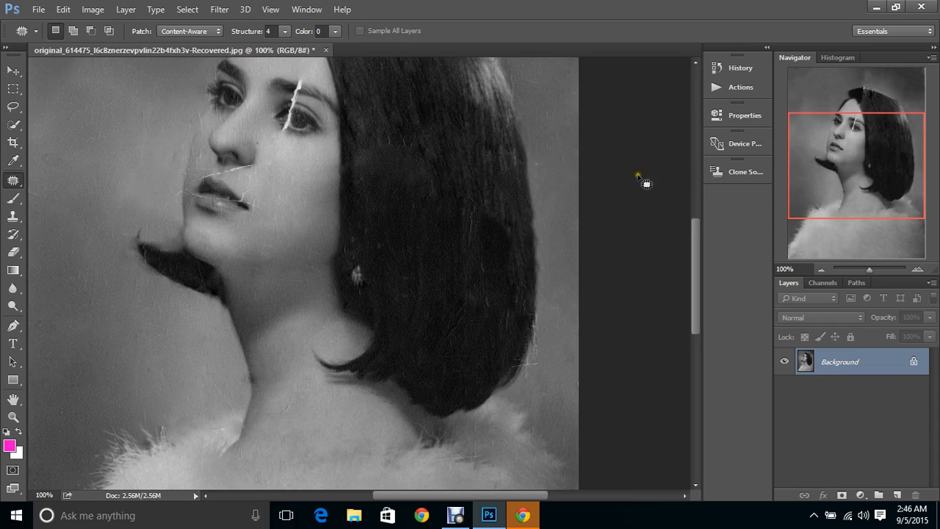
Step: Patch the short vertical cracks in the hair at the crown with clean hair texture from just below
left_click_drag(835, 180, 815, 134)
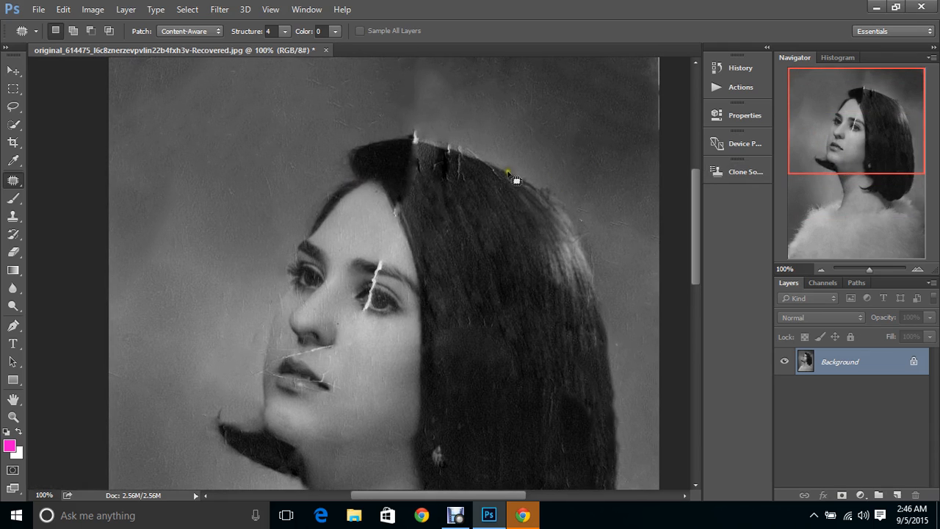
mouse_move(510, 181)
left_mouse_down()
mouse_move(474, 159)
mouse_move(498, 169)
mouse_move(504, 204)
left_mouse_up()
left_click(474, 176)
mouse_move(466, 160)
left_mouse_down()
mouse_move(460, 186)
mouse_move(470, 171)
mouse_move(464, 157)
mouse_move(488, 188)
left_mouse_up()
left_click(466, 196)
mouse_move(449, 150)
left_mouse_down()
mouse_move(416, 149)
mouse_move(411, 188)
mouse_move(457, 192)
mouse_move(461, 157)
mouse_move(452, 151)
mouse_move(454, 170)
mouse_move(493, 199)
left_mouse_up()
left_click(450, 208)
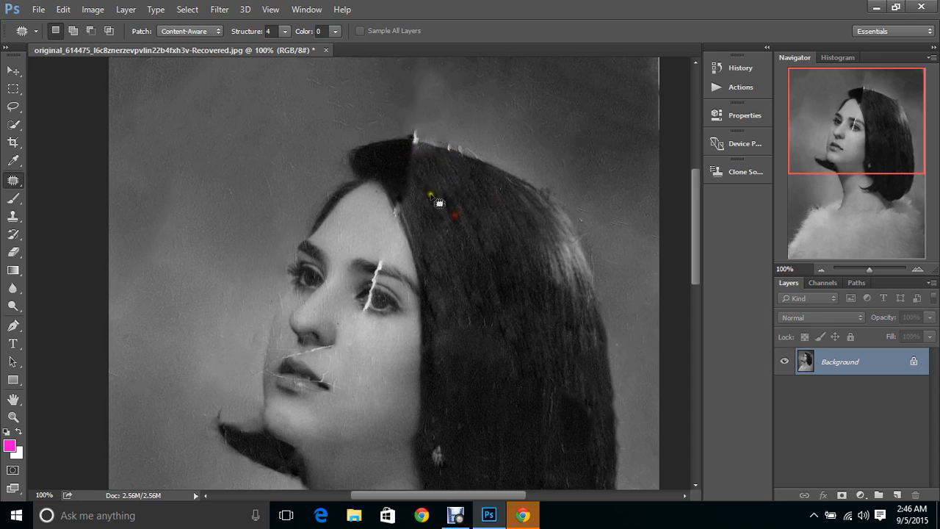
Step: Patch the tonal seam in the hair above the forehead and the strip of hair beside the hairline
mouse_move(408, 146)
left_mouse_down()
mouse_move(396, 190)
mouse_move(408, 199)
mouse_move(425, 172)
mouse_move(423, 148)
mouse_move(415, 159)
mouse_move(448, 193)
left_mouse_up()
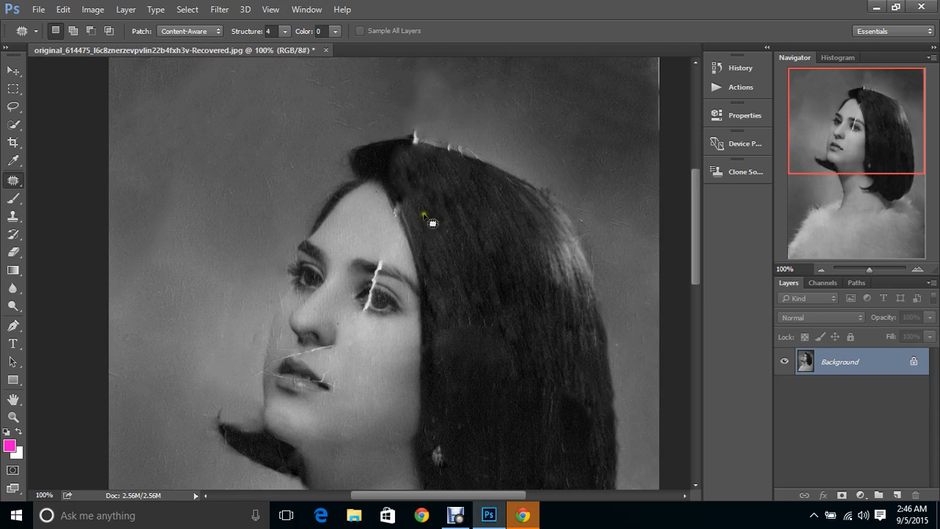
mouse_move(420, 219)
left_mouse_down()
mouse_move(427, 212)
mouse_move(402, 221)
mouse_move(417, 199)
mouse_move(399, 202)
mouse_move(402, 194)
mouse_move(471, 242)
left_mouse_up()
Step: Patch the white crack remnants along the upper edge of the hair, where the crown meets the background
mouse_move(431, 126)
left_mouse_down()
mouse_move(403, 138)
mouse_move(419, 124)
mouse_move(428, 132)
mouse_move(415, 134)
mouse_move(421, 112)
mouse_move(447, 127)
left_mouse_up()
left_click_drag(807, 149, 835, 155)
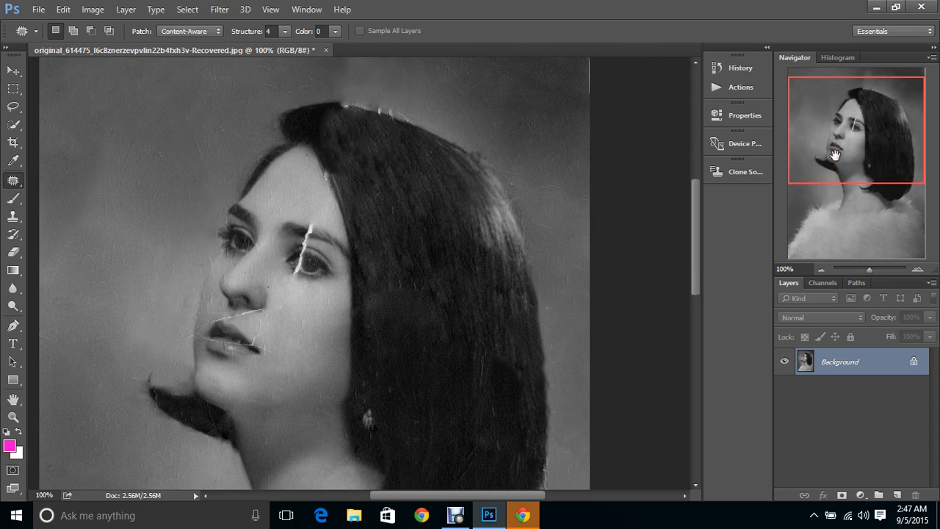
mouse_move(424, 130)
left_mouse_down()
mouse_move(372, 109)
mouse_move(394, 103)
mouse_move(412, 122)
mouse_move(403, 108)
mouse_move(377, 115)
mouse_move(332, 102)
mouse_move(373, 110)
mouse_move(369, 91)
mouse_move(366, 128)
left_mouse_up()
left_click(441, 115)
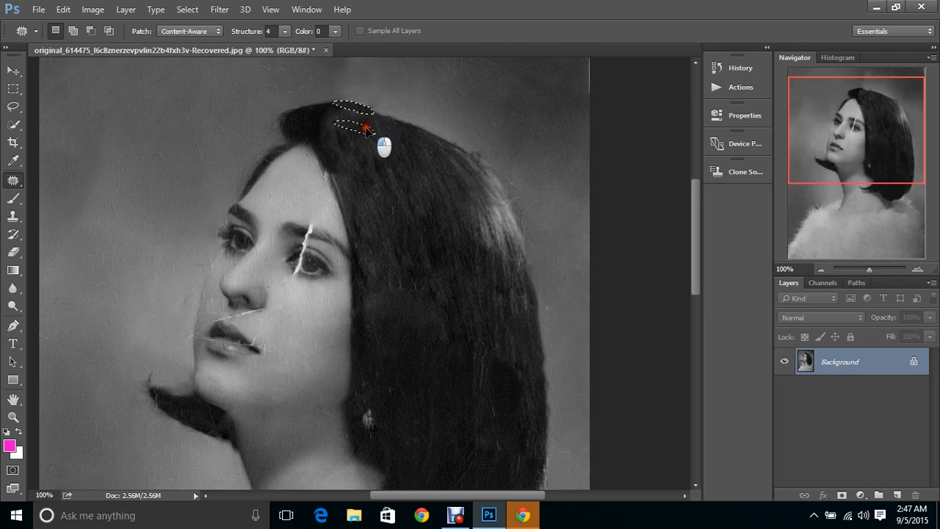
left_click(473, 116)
Step: Patch the fine scratches on the hair's lower outer edge with the cleaner edge just above them
left_click_drag(880, 155, 881, 173)
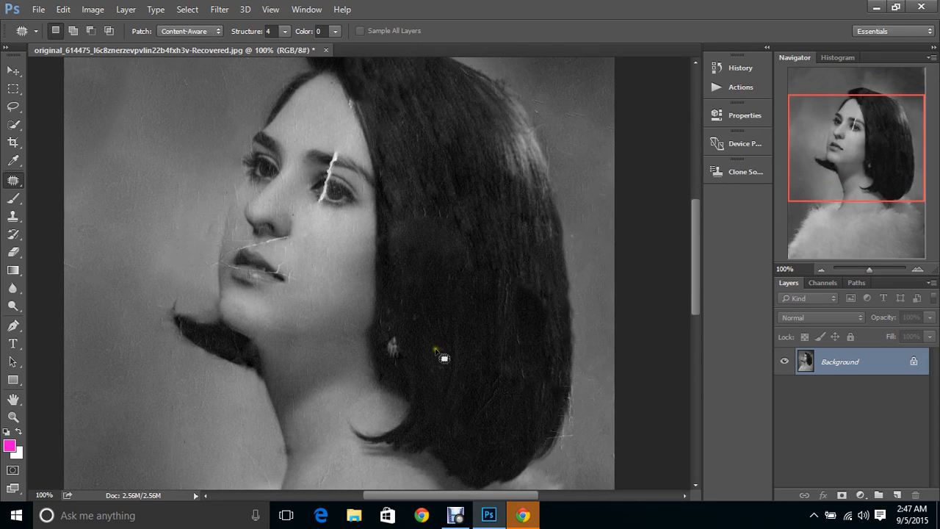
mouse_move(578, 398)
left_mouse_down()
mouse_move(551, 443)
mouse_move(567, 440)
mouse_move(573, 414)
mouse_move(575, 353)
left_mouse_up()
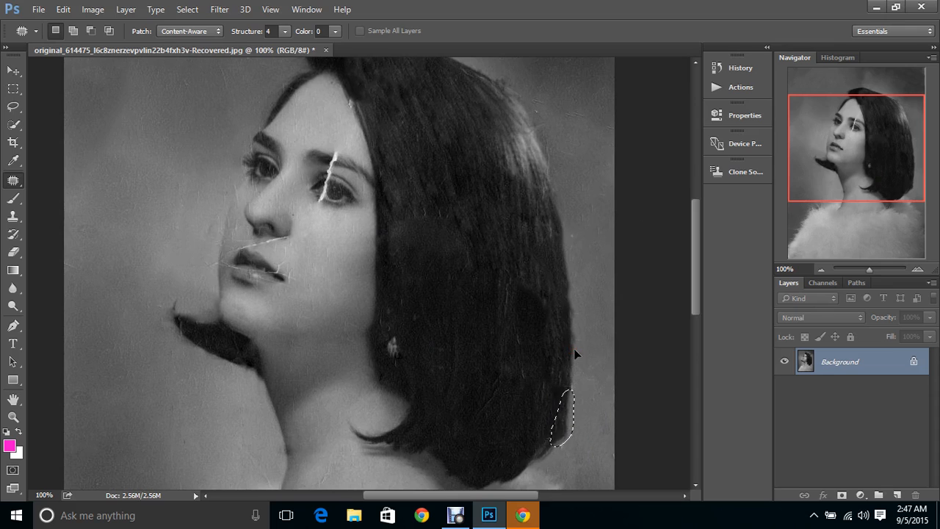
left_click(581, 391)
Step: Patch the flat dark area in the lower outer part of the hair with textured strands from higher up
mouse_move(564, 404)
left_mouse_down()
mouse_move(546, 392)
mouse_move(567, 374)
mouse_move(570, 384)
mouse_move(562, 394)
mouse_move(554, 385)
mouse_move(549, 296)
mouse_move(536, 263)
mouse_move(494, 281)
mouse_move(506, 373)
mouse_move(550, 381)
mouse_move(544, 288)
mouse_move(520, 230)
left_mouse_up()
mouse_move(544, 287)
left_mouse_down()
mouse_move(517, 281)
mouse_move(502, 294)
mouse_move(509, 373)
mouse_move(529, 379)
mouse_move(550, 366)
mouse_move(554, 309)
mouse_move(542, 285)
left_mouse_up()
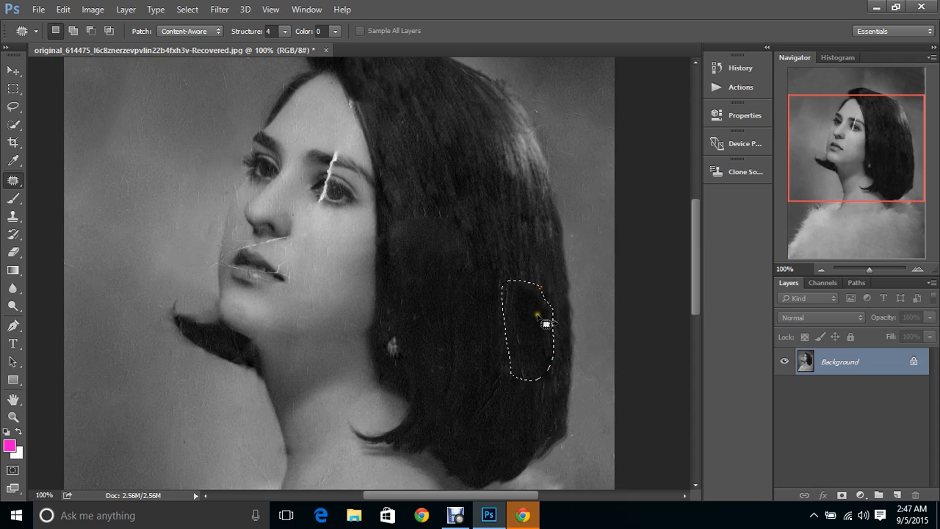
left_click_drag(542, 318, 517, 228)
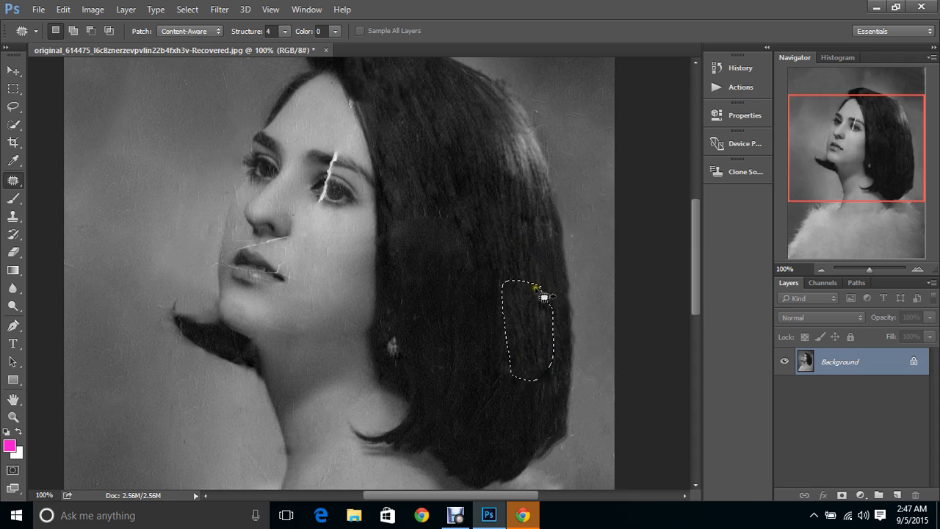
left_click(500, 377)
Step: Patch the flat dark areas in the middle of the hair with textured strands and clear the selection
left_click_drag(873, 269, 869, 270)
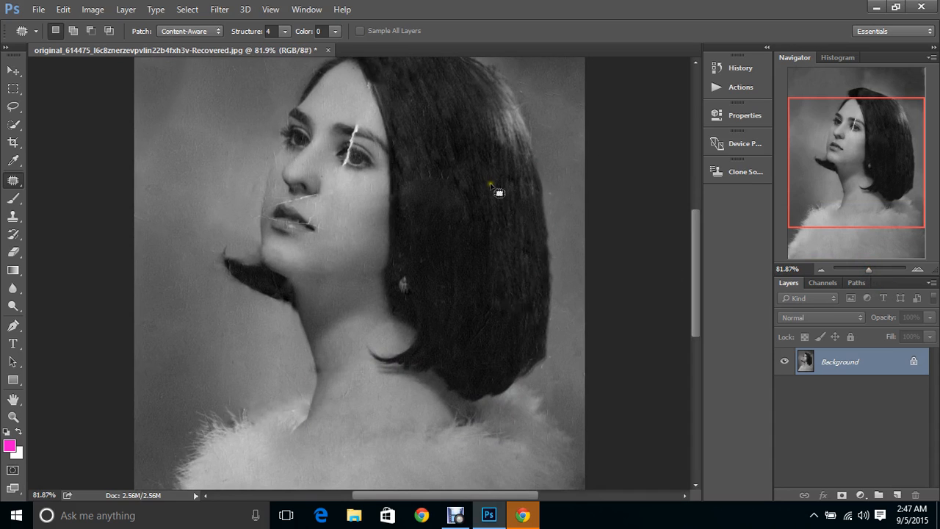
mouse_move(488, 222)
left_mouse_down()
mouse_move(420, 208)
mouse_move(404, 191)
mouse_move(421, 168)
mouse_move(474, 192)
mouse_move(465, 213)
mouse_move(478, 139)
left_mouse_up()
mouse_move(478, 212)
left_mouse_down()
mouse_move(419, 212)
mouse_move(410, 247)
mouse_move(420, 273)
mouse_move(458, 297)
mouse_move(484, 234)
mouse_move(472, 218)
mouse_move(481, 118)
left_mouse_up()
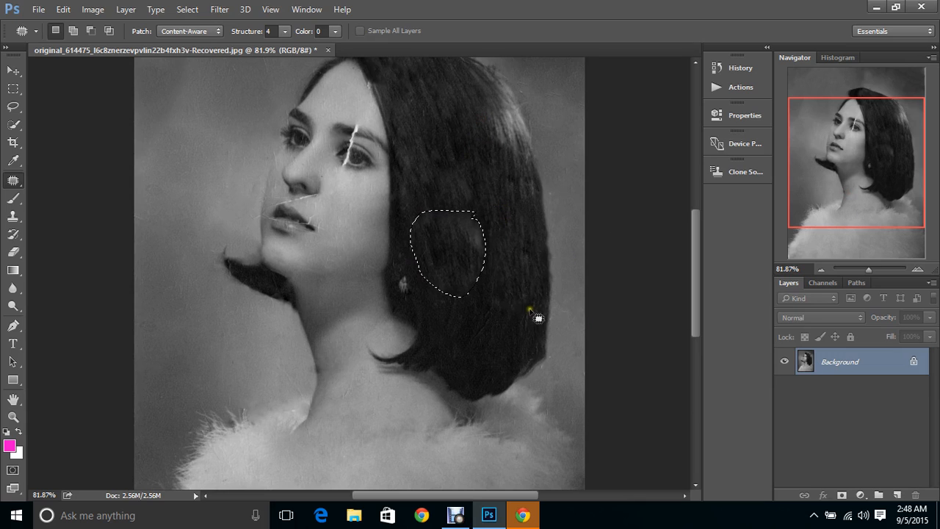
mouse_move(492, 278)
left_mouse_down()
mouse_move(479, 199)
mouse_move(488, 300)
mouse_move(498, 258)
mouse_move(531, 242)
mouse_move(519, 225)
mouse_move(510, 257)
left_mouse_up()
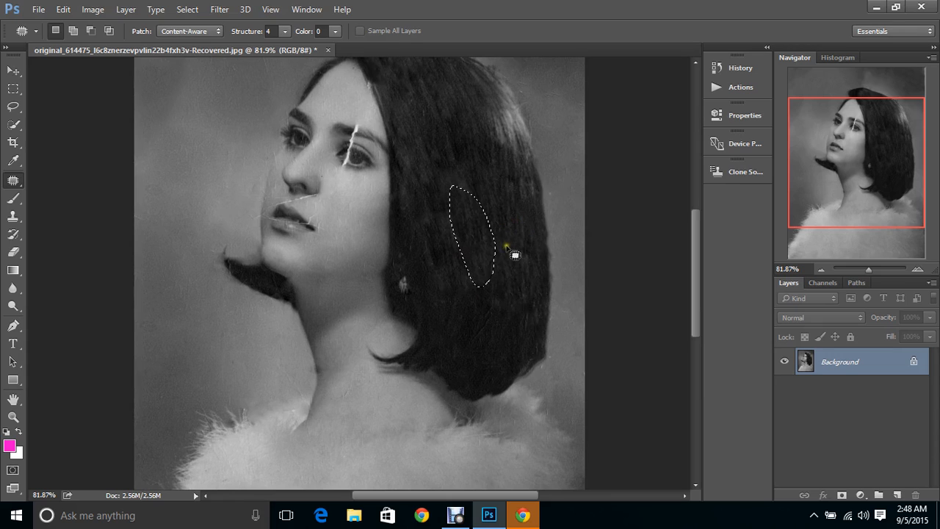
key("ctrl+d")
Step: Switch to the Clone Stamp tool and set its brush size to 21 px
left_click_drag(821, 171, 821, 145)
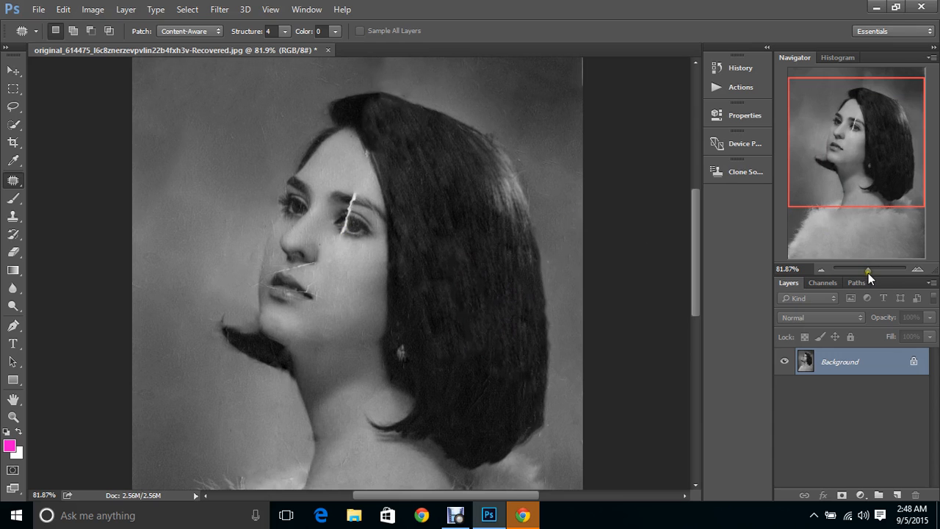
left_click_drag(867, 269, 872, 268)
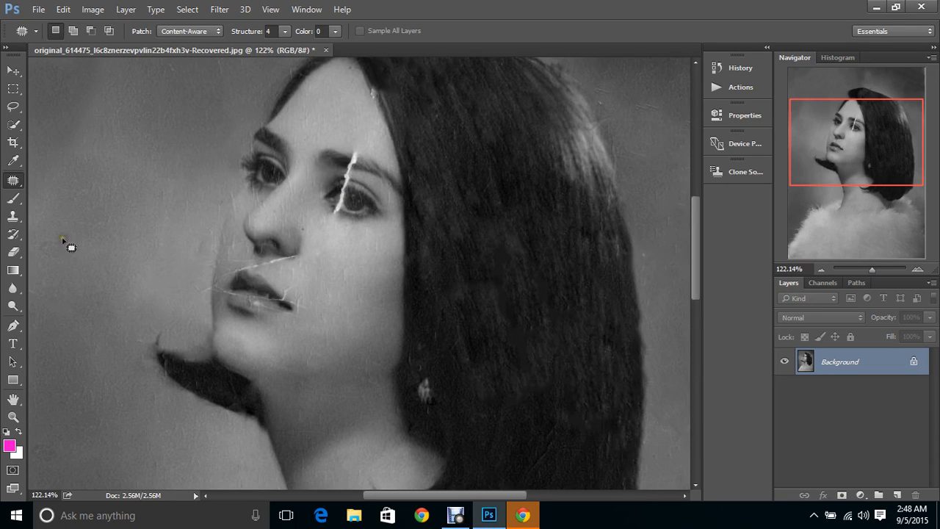
left_click(17, 222)
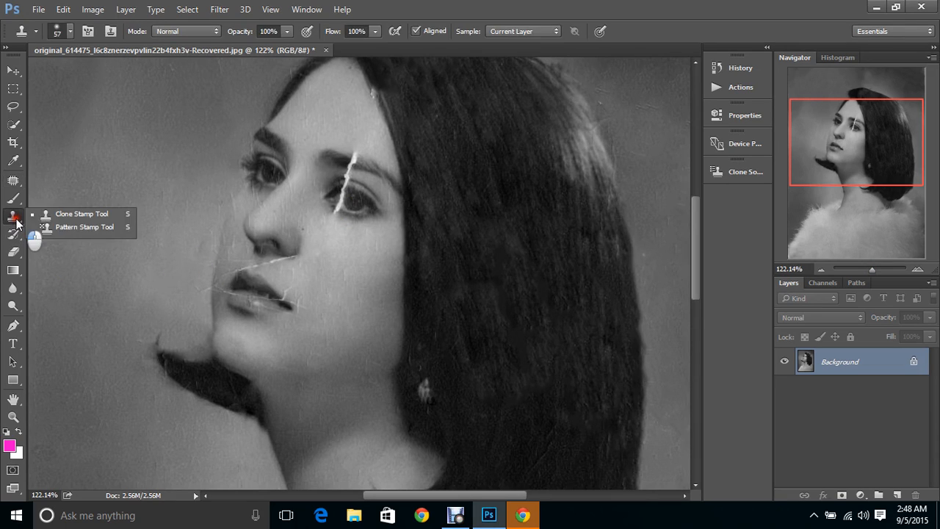
left_click(56, 215)
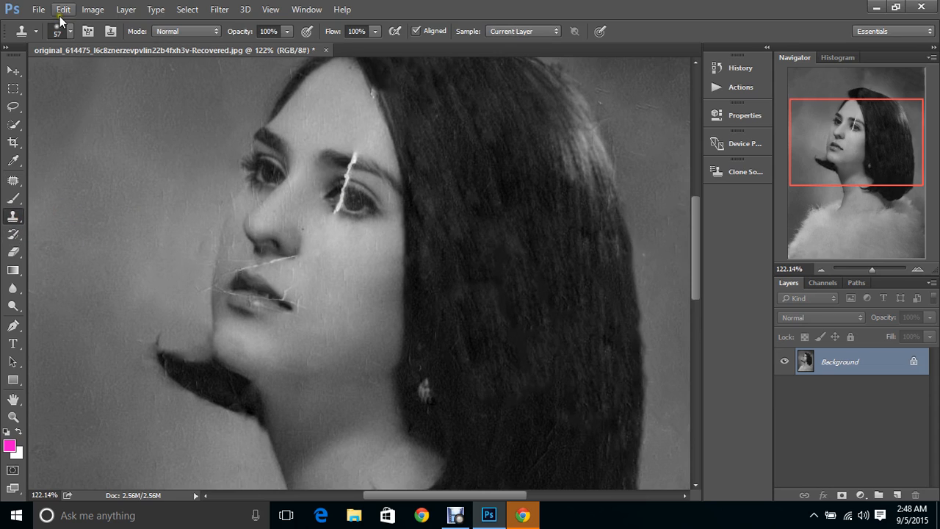
left_click(71, 32)
left_click(86, 72)
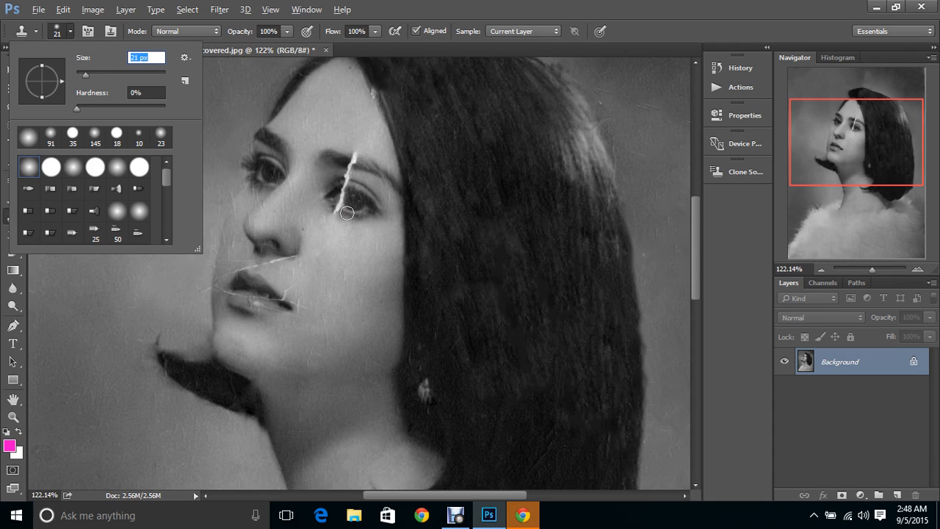
left_click(347, 213)
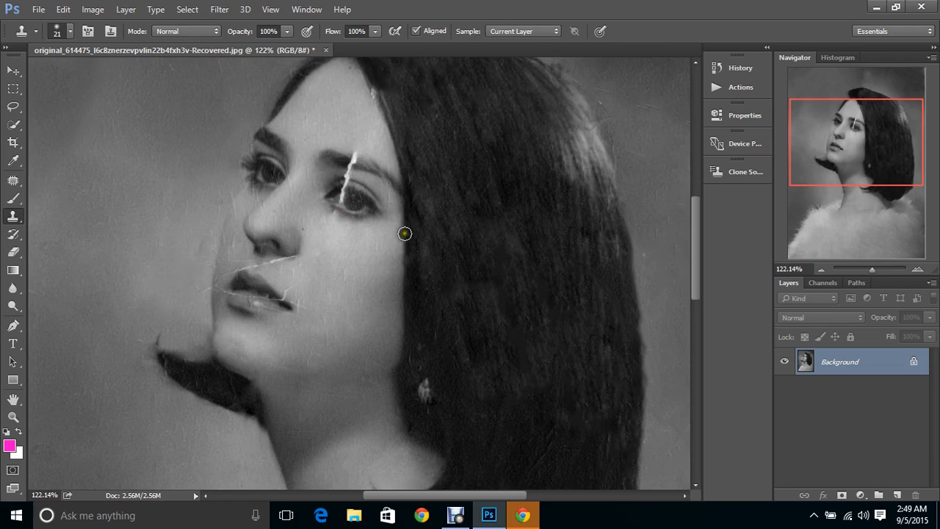
left_click(63, 9)
left_click(81, 25)
Step: Clone nearby skin and brow texture over the white crack running from below the hair-side eye up through the eyebrow
left_click(346, 211)
left_click(352, 189)
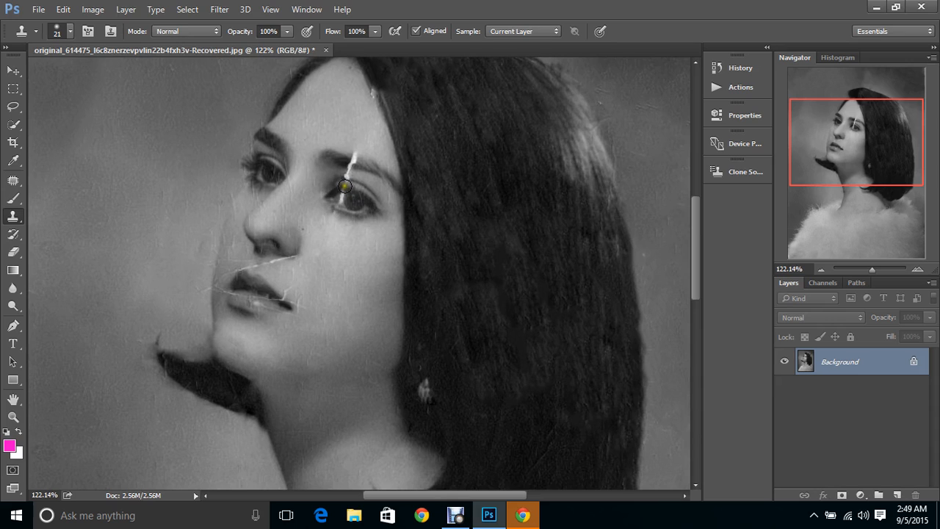
left_click(346, 189)
left_click(363, 165)
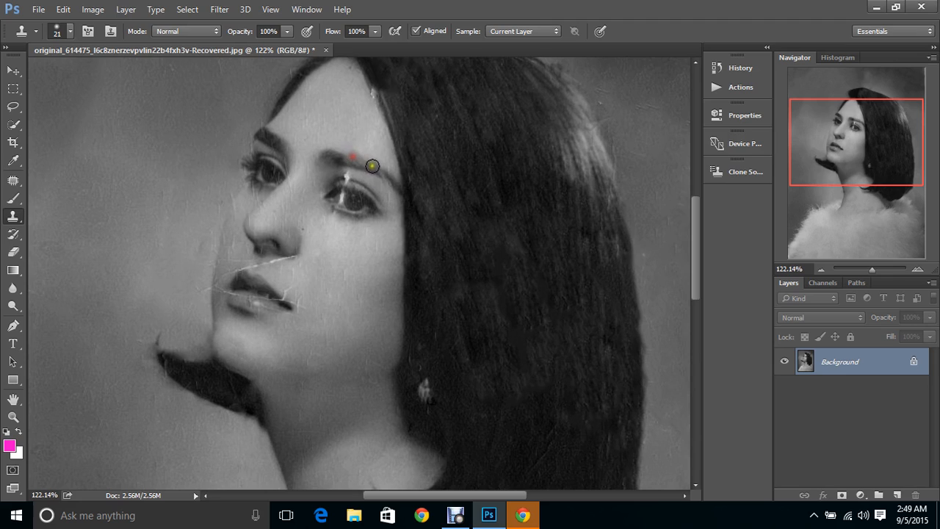
left_click(348, 174, "alt")
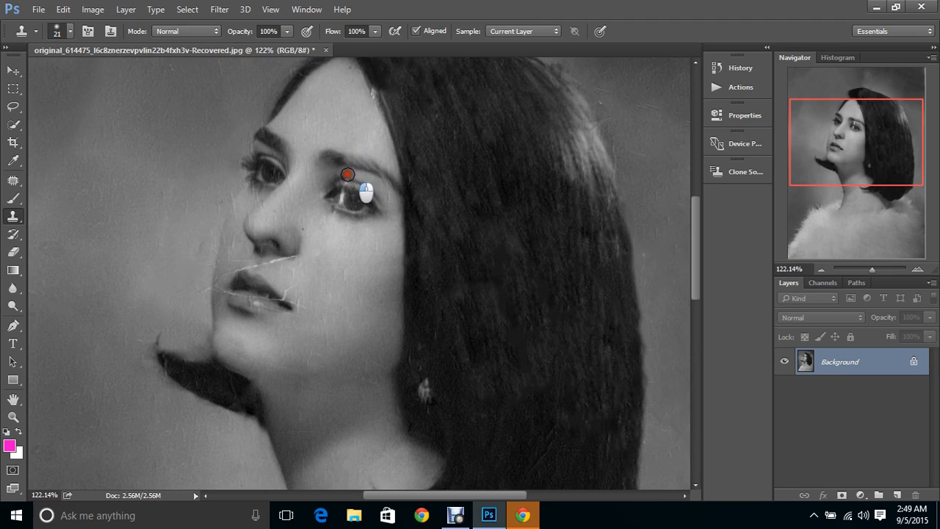
left_click(347, 176)
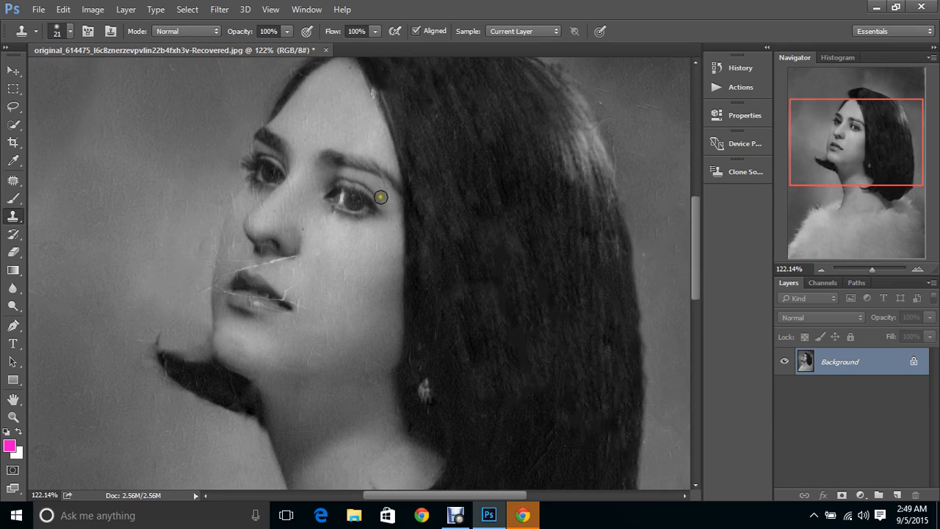
Step: Clone over the white marks where the forehead meets the hairline
left_click(387, 185)
left_click(369, 95)
left_click(369, 95)
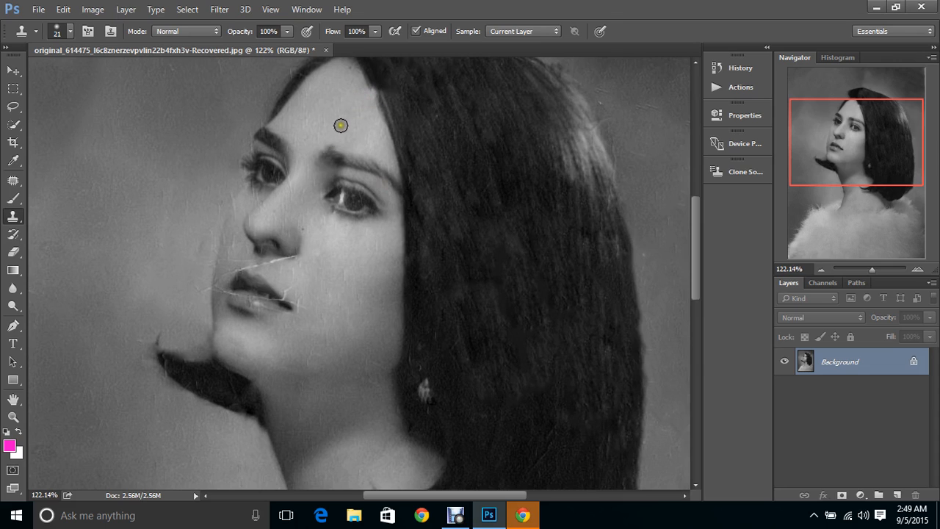
left_click_drag(359, 83, 378, 120)
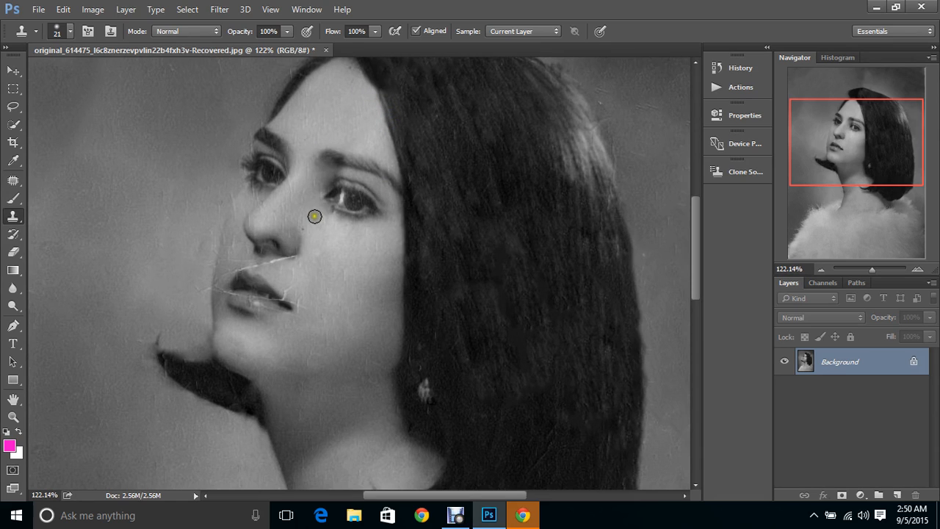
Step: Clone over the flaws between the nose bridge and the inner corner of the hair-side eye, including the crack remnant beside the iris
left_click(308, 197)
left_click(313, 185)
left_click(311, 212)
left_click(328, 201)
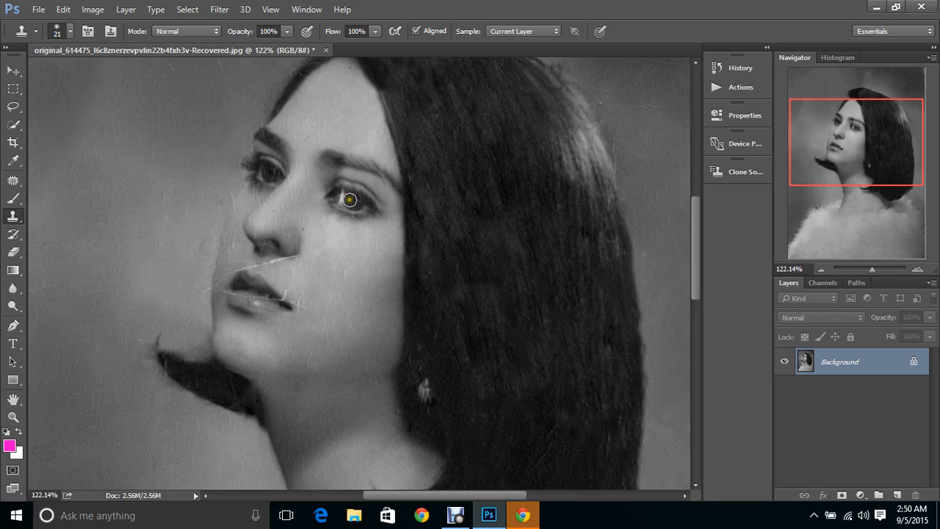
left_click(346, 197)
Step: Clone over the lower part of the white crack remnant beside the iris of the hair-side eye, using a 4 px brush
left_click(69, 33)
left_click_drag(86, 74, 82, 75)
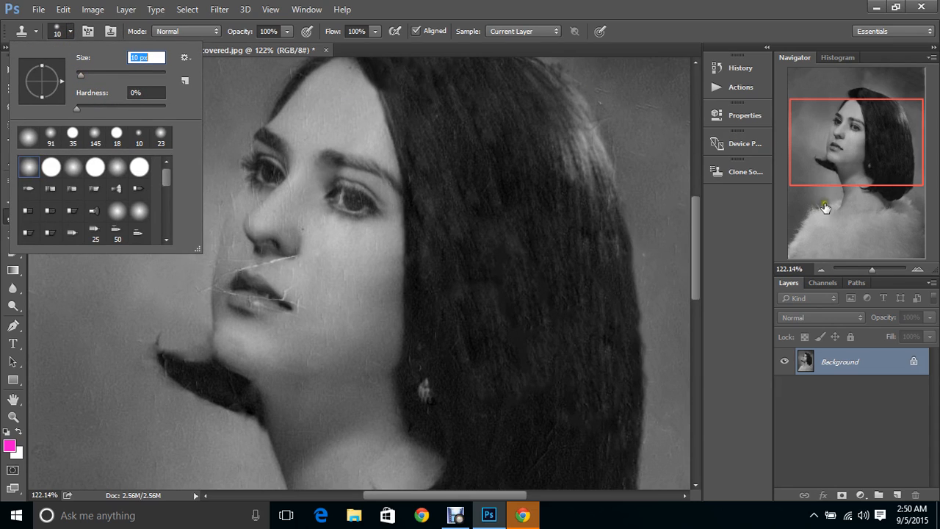
left_click_drag(875, 270, 885, 269)
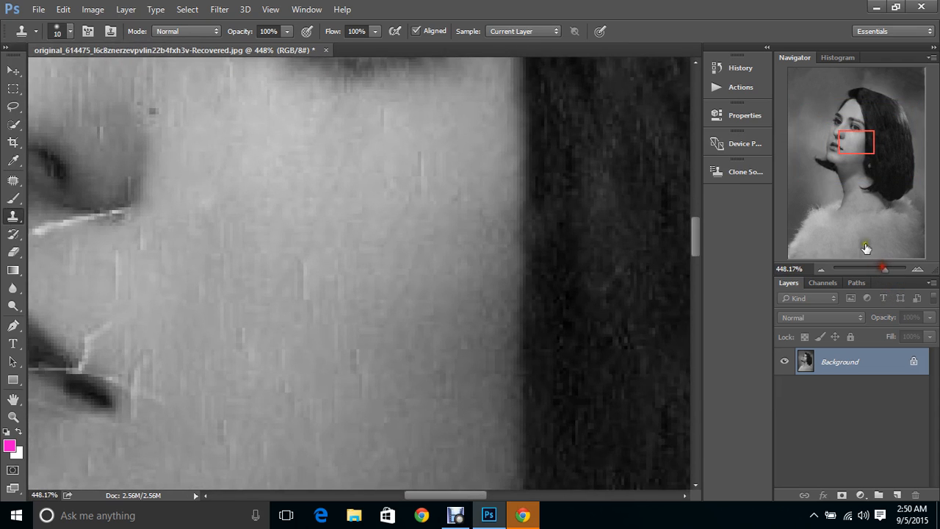
left_click_drag(855, 151, 846, 124)
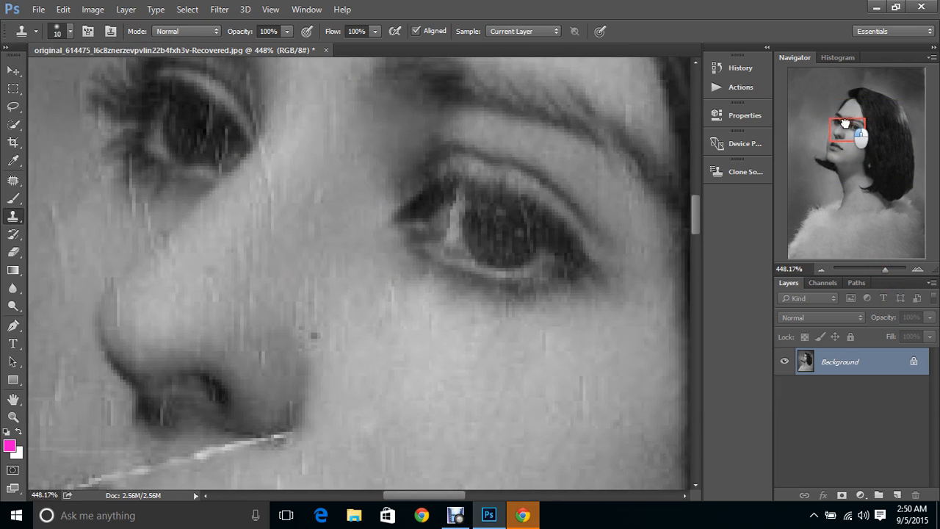
left_click(69, 31)
left_click(79, 74)
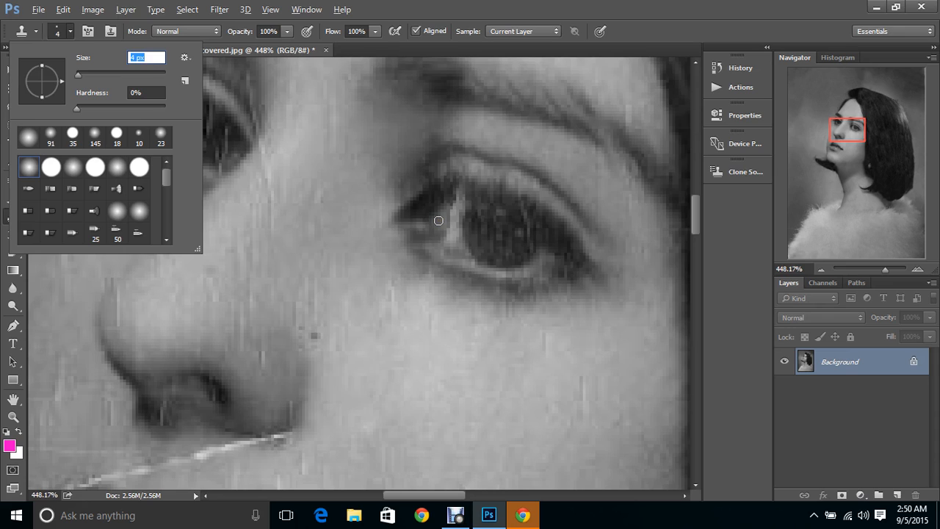
left_click(439, 221)
left_click_drag(444, 231, 450, 237)
left_click(453, 240)
left_click(452, 235)
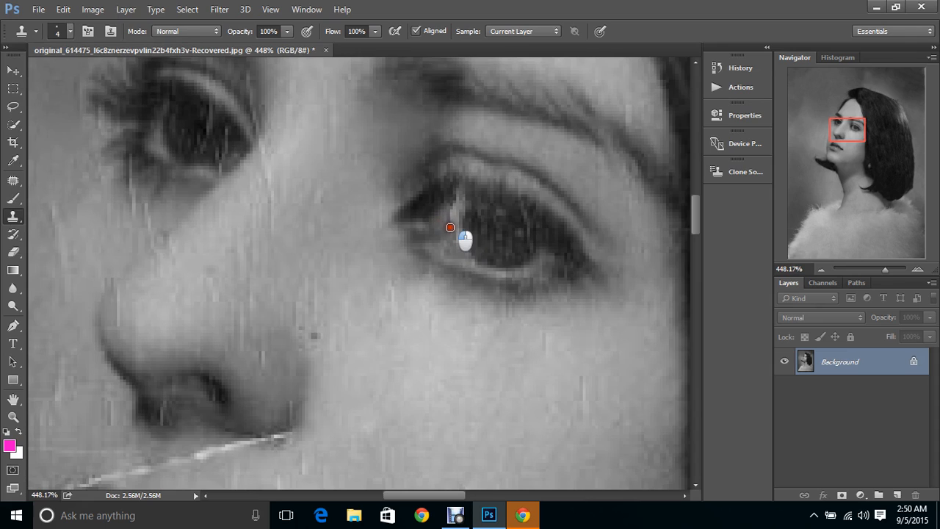
Step: Clone away the rest of the crack remnant along the iris edge, up to the upper eyelid
left_click(451, 215)
left_click(451, 207)
left_click(461, 204)
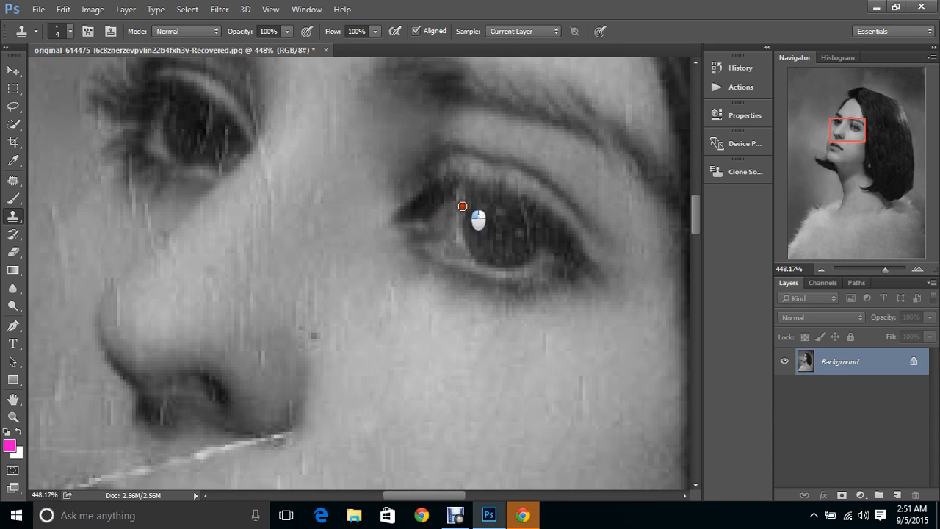
left_click(456, 211)
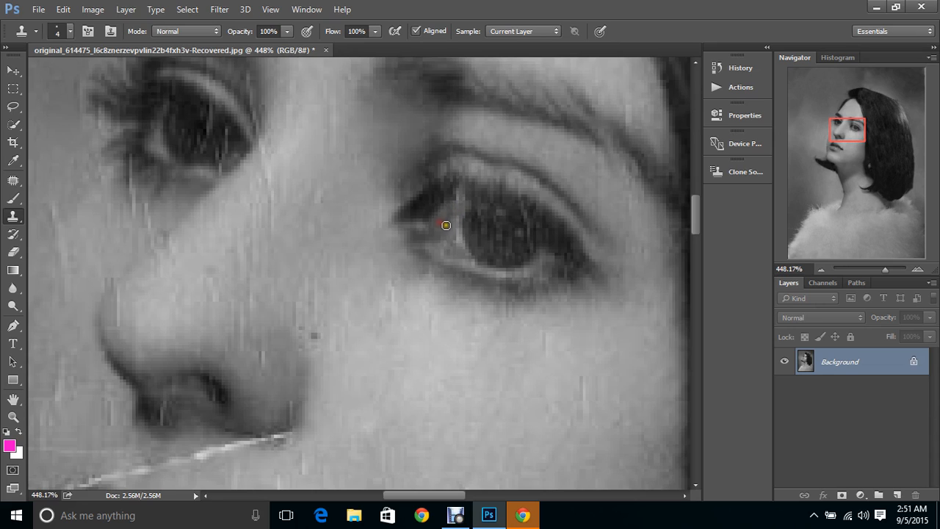
left_click(462, 245)
left_click(449, 213)
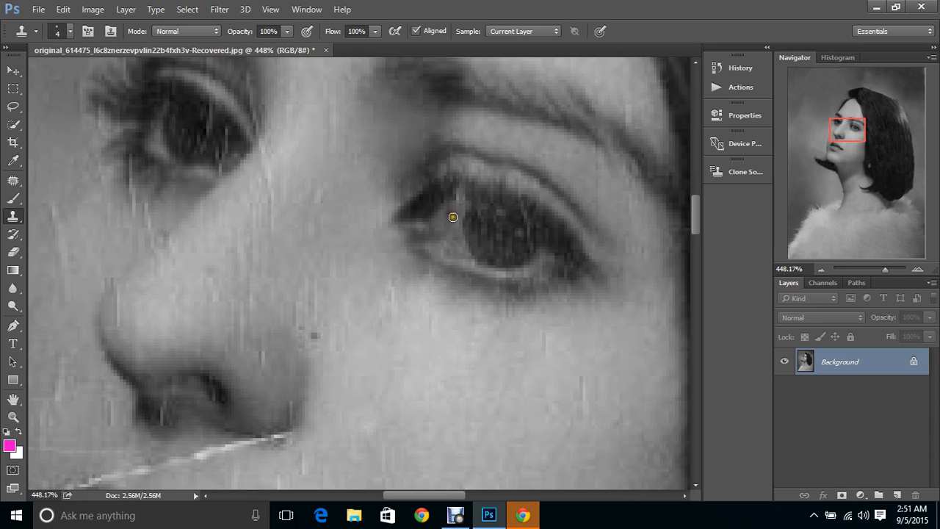
left_click(448, 192)
left_click(457, 195)
left_click(458, 188)
Step: Clone over the light streaks on the side of the nose bridge, using a 12 px brush
left_click(66, 34)
left_click_drag(77, 75, 82, 75)
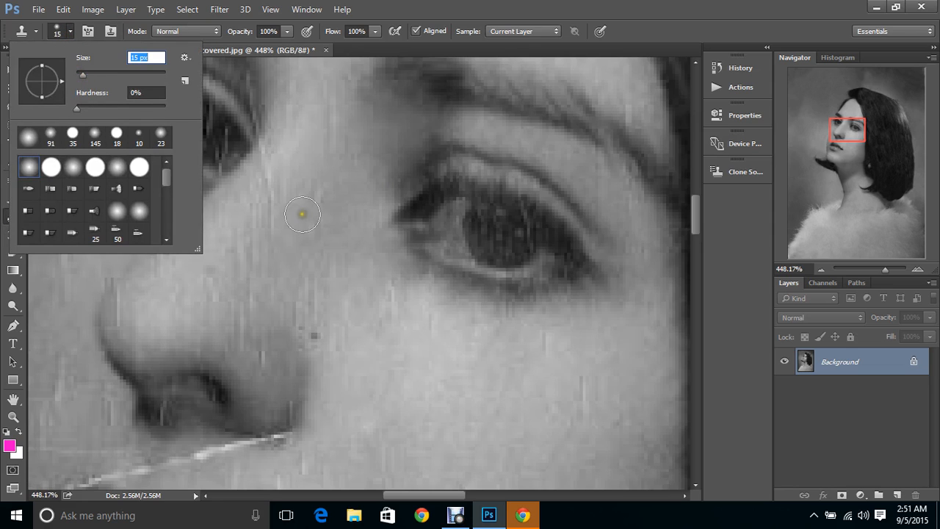
left_click(433, 255)
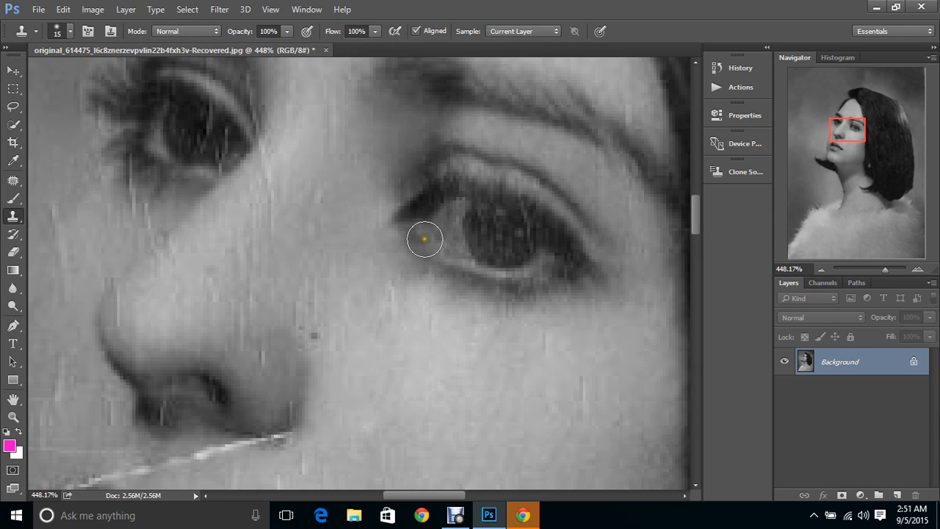
left_click(425, 240)
left_click(69, 33)
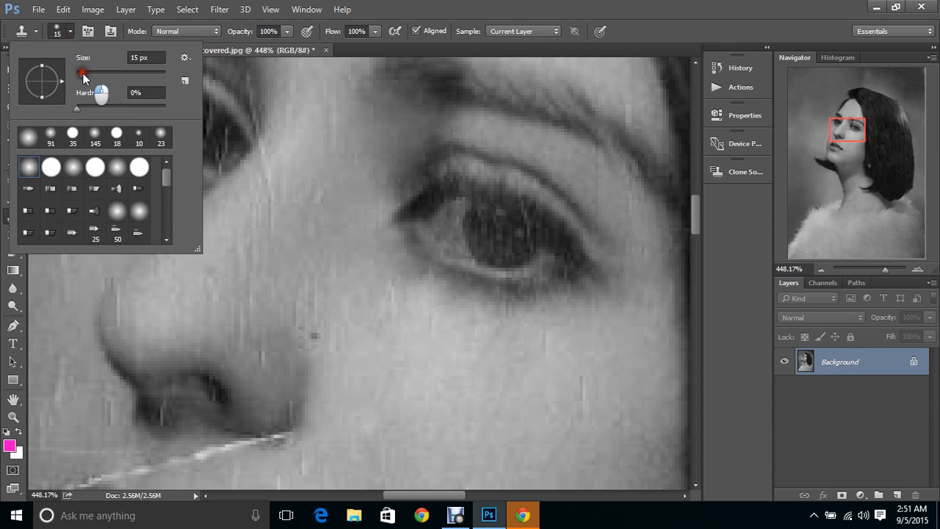
left_click_drag(84, 71, 82, 74)
left_click(288, 143)
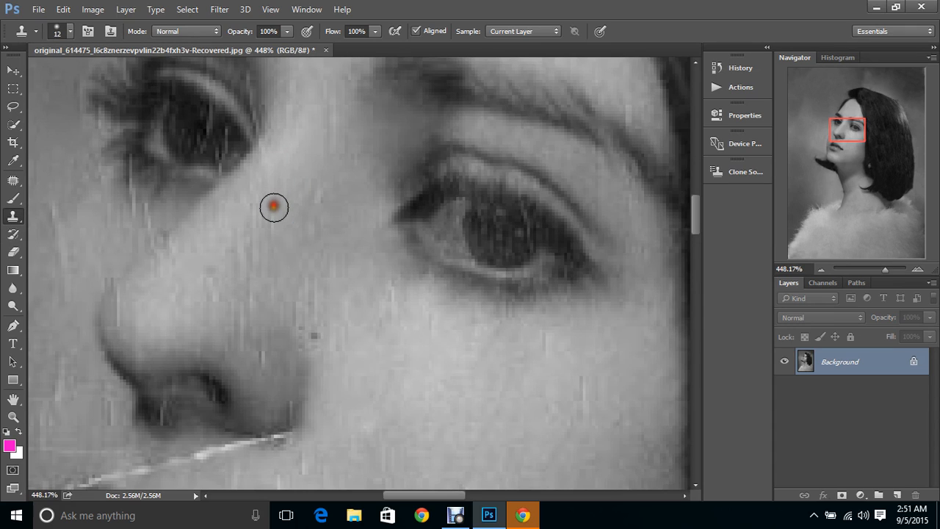
left_click(309, 169, "alt")
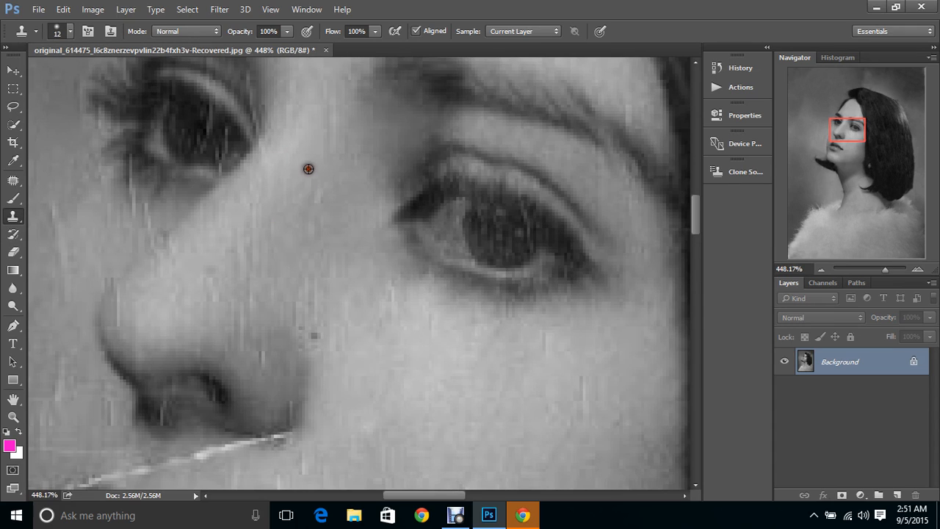
left_click(320, 213)
left_click(319, 232)
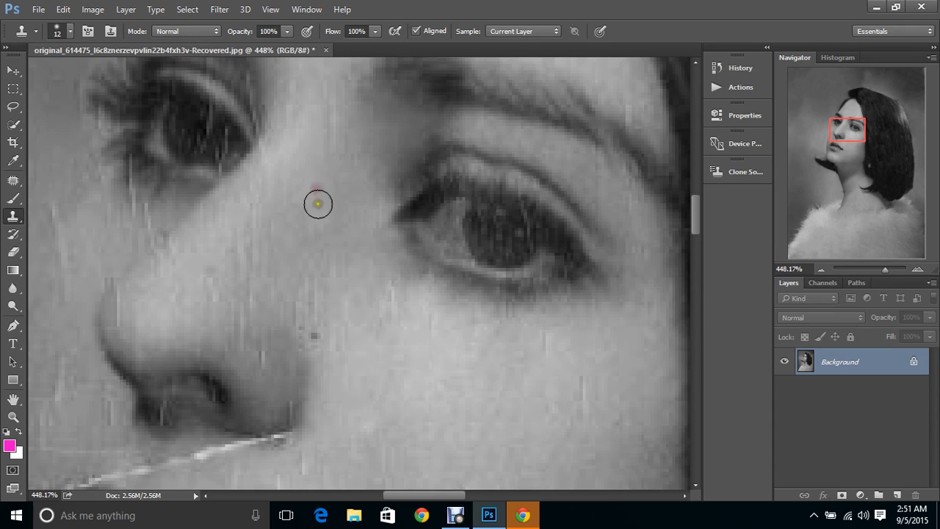
Step: Clone over the small dark spots on the cheek just above the nostril wing
left_click(331, 373, "alt")
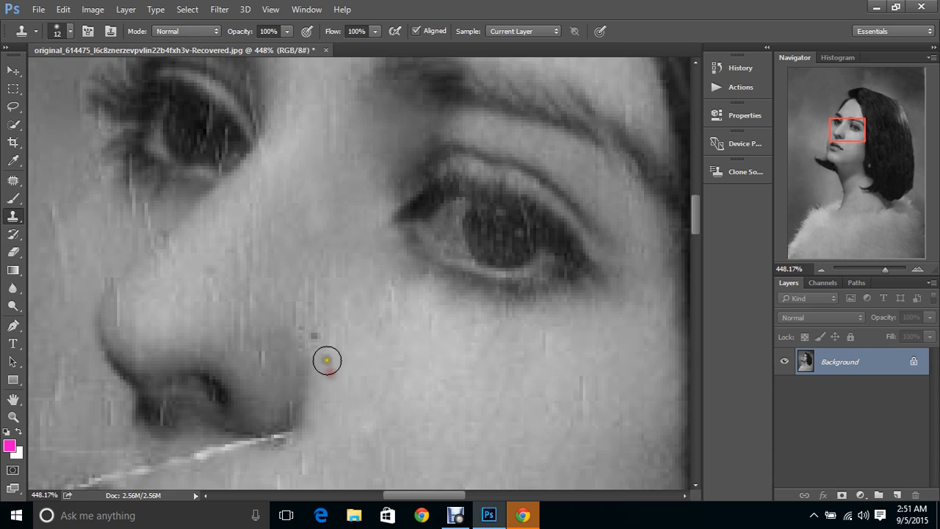
left_click(315, 336)
left_click(306, 329)
left_click(334, 336)
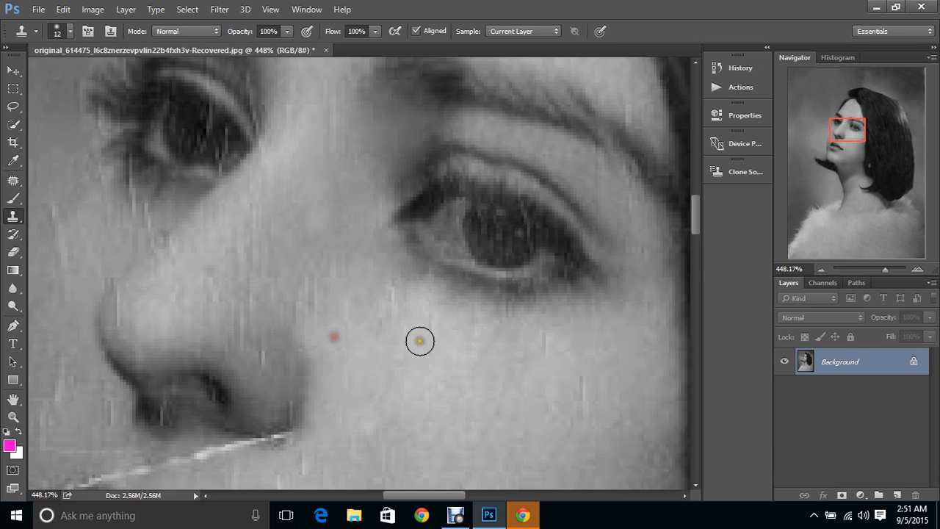
Step: Clone over the light vertical streaks on the upper cheek below the hair-side eye
left_click(406, 336, "alt")
left_click(397, 320)
left_click(395, 283)
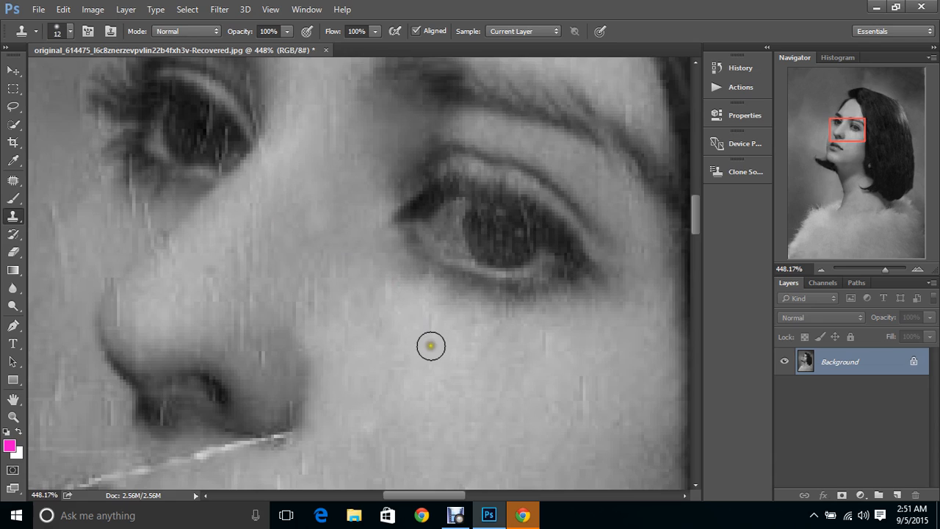
left_click(432, 351)
left_click(436, 324)
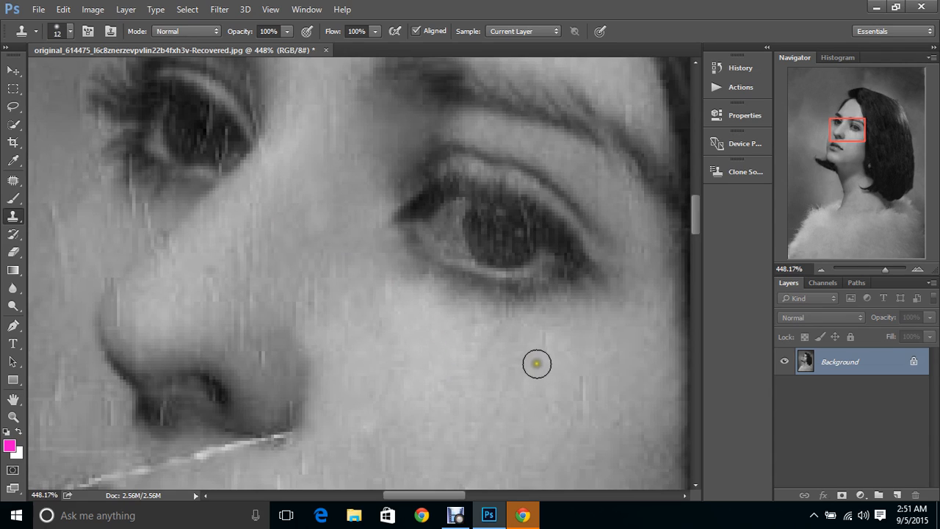
left_click(535, 364)
left_click(542, 344)
Step: Clone away the vertical scratch on the outer cheek, sampling clean skin just above it
left_click(590, 369, "alt")
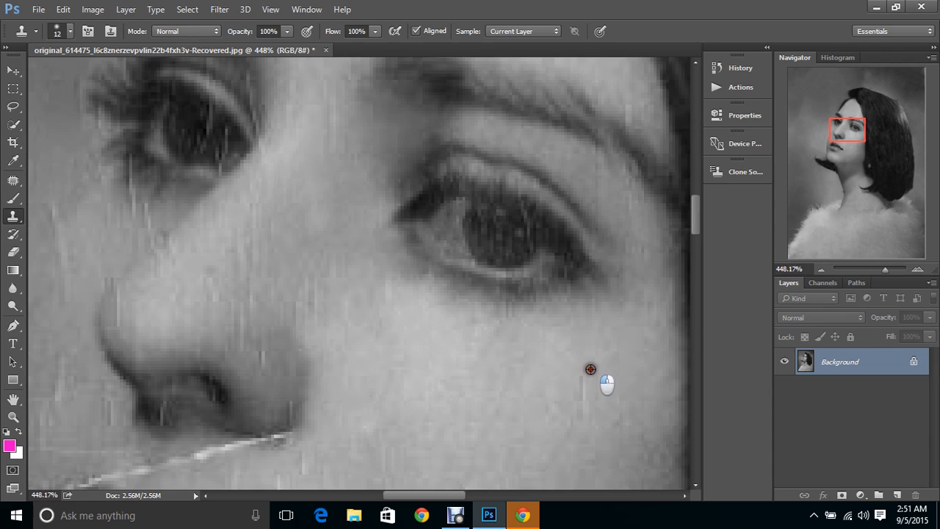
left_click(578, 380)
left_click(581, 393)
left_click(581, 401)
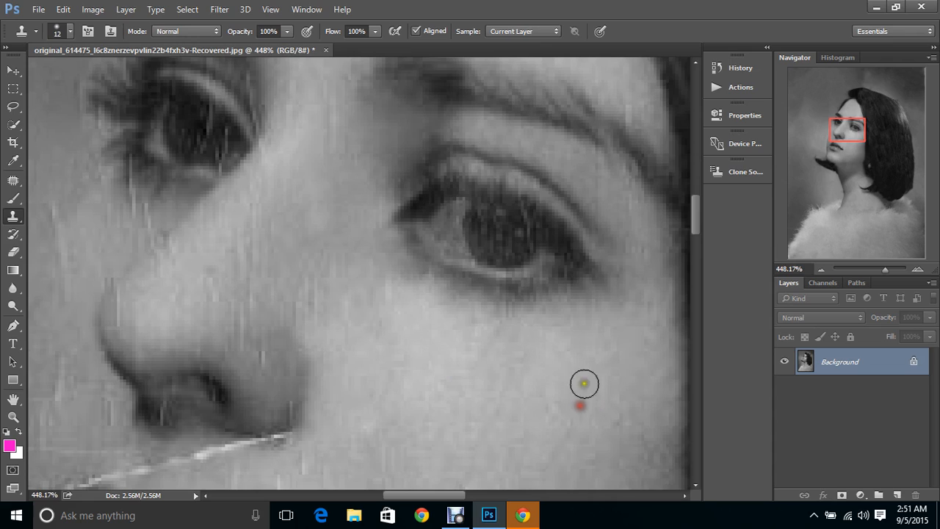
Step: Clone over the marks between the eyebrow tail and upper eyelid, and the light specks in the iris of the hair-side eye
left_click(575, 168, "alt")
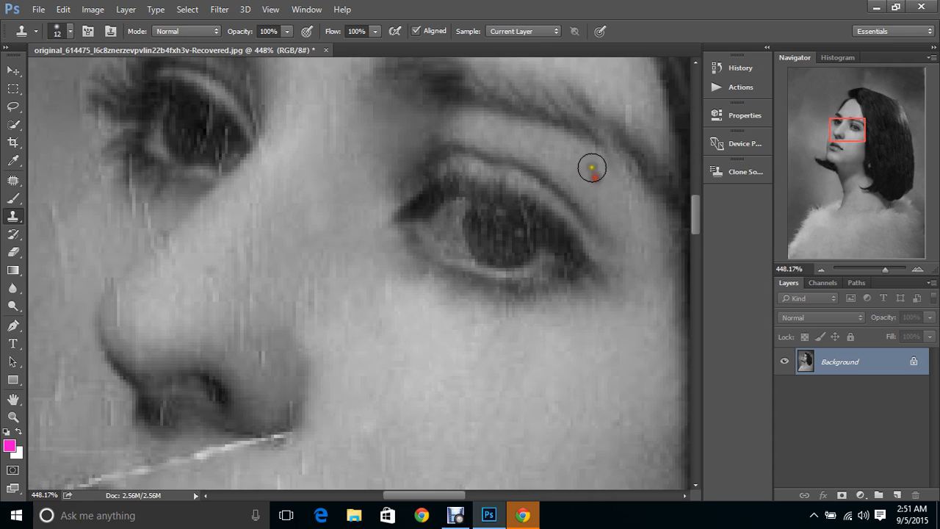
left_click(590, 157)
left_click(596, 198)
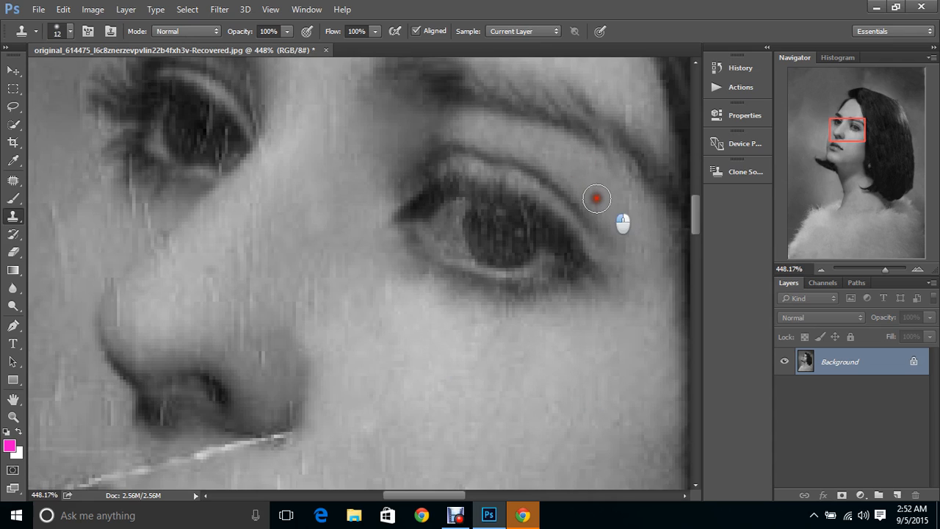
left_click(510, 235)
left_click(519, 225)
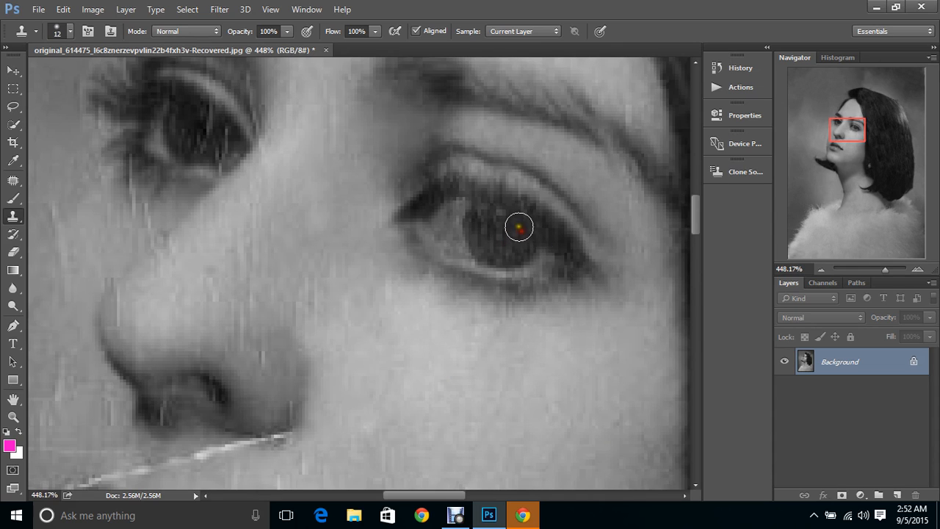
Step: Clone over the blemishes on the far cheek just outside the lower lashes of the far eye
left_click_drag(842, 140, 828, 139)
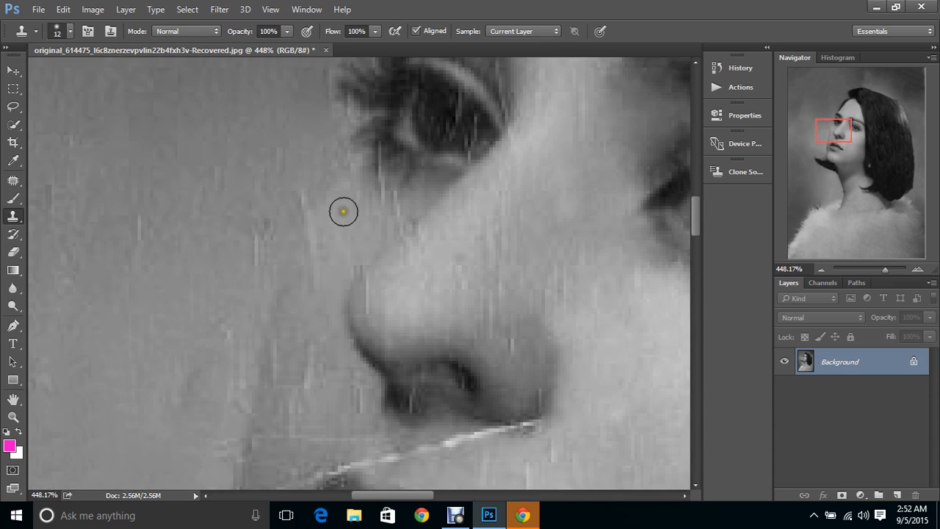
left_click(342, 211, "alt")
left_click(353, 203)
left_click(357, 194)
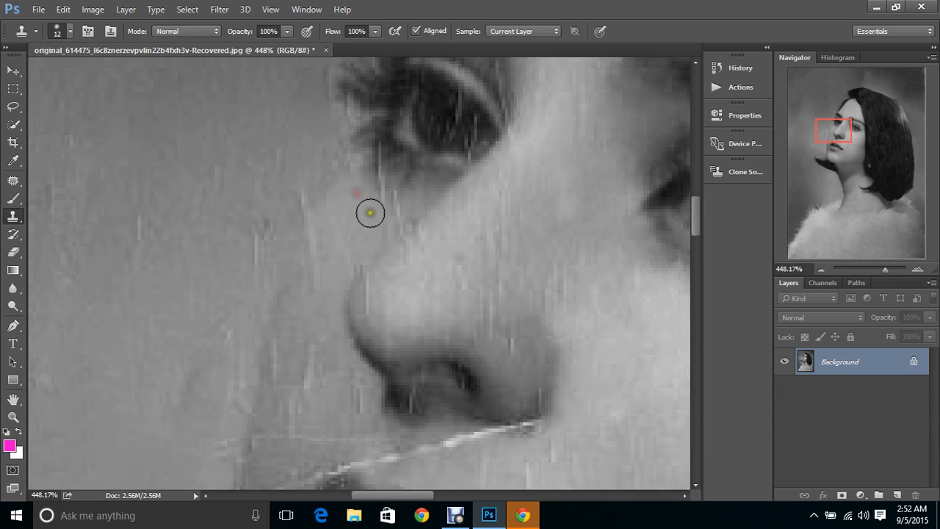
Step: Clone over the white scratches in the shadow and lower lashes beneath the far eye, down to the nose edge
left_click(399, 168, "alt")
left_click(416, 184)
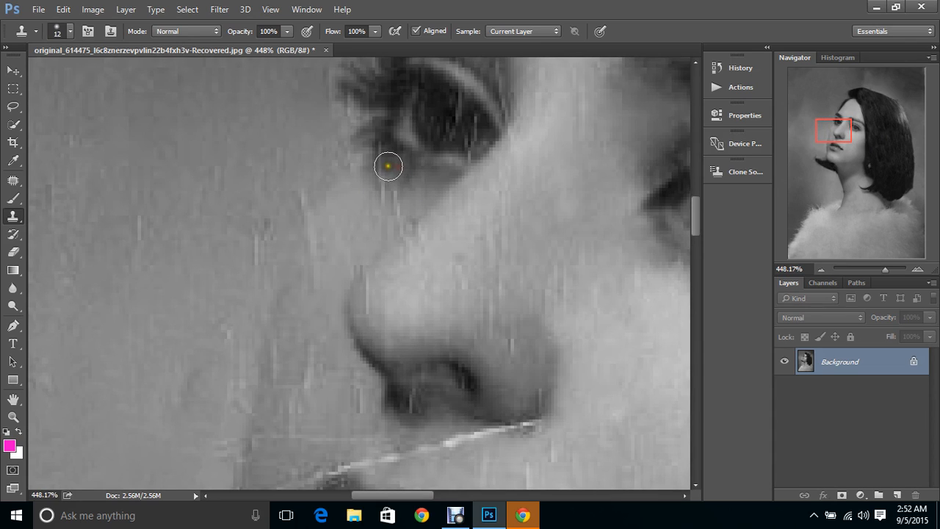
left_click(379, 153)
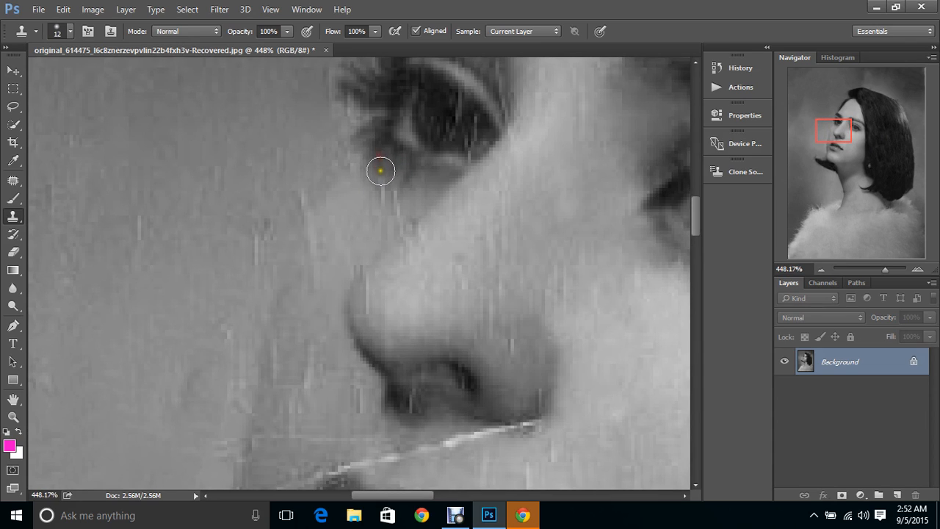
left_click(383, 171)
left_click(385, 181)
left_click(399, 183)
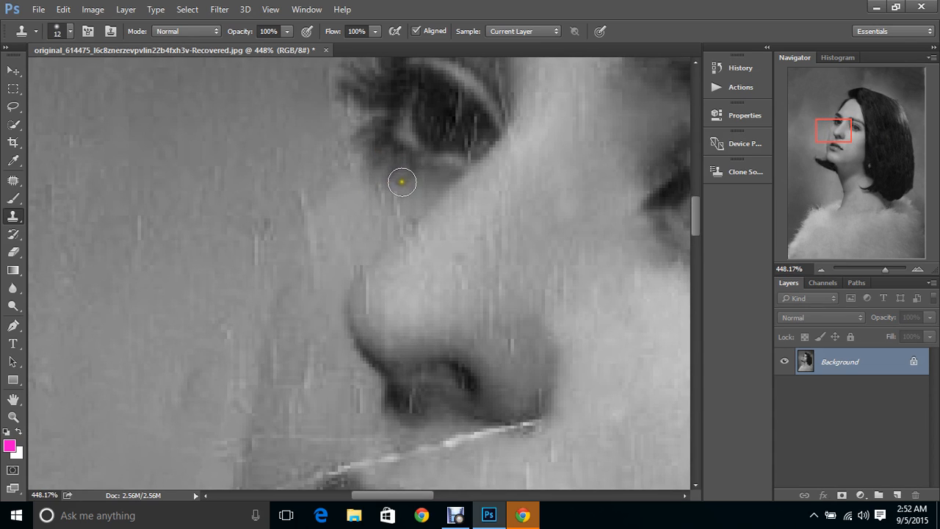
left_click(419, 194)
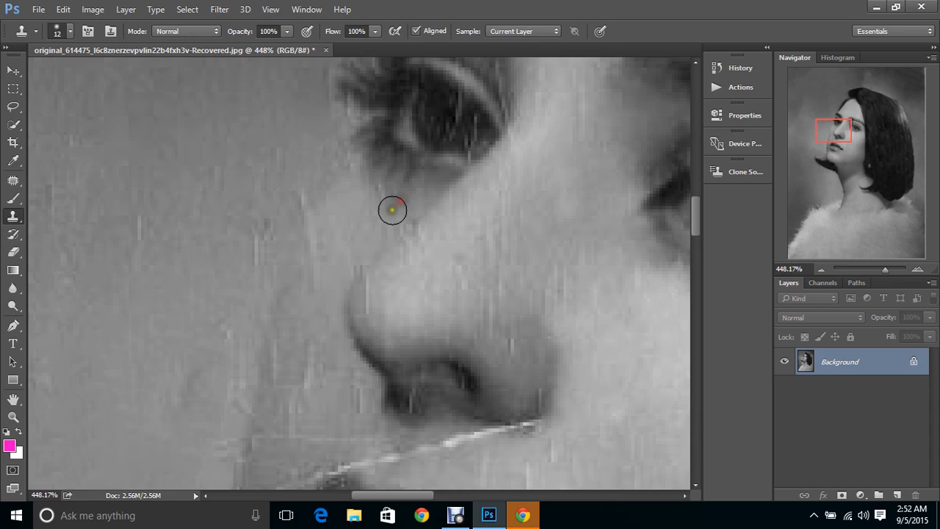
left_click(390, 210)
left_click(382, 192)
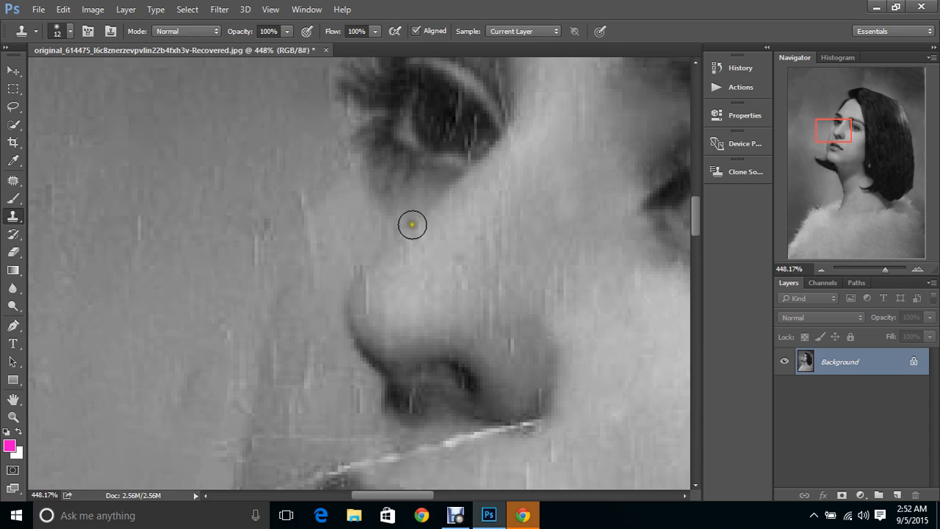
Step: Clean the flaws along the nose's outer contour below the far eye by cloning skin from the nose bridge
left_click(435, 219, "alt")
left_click(419, 235)
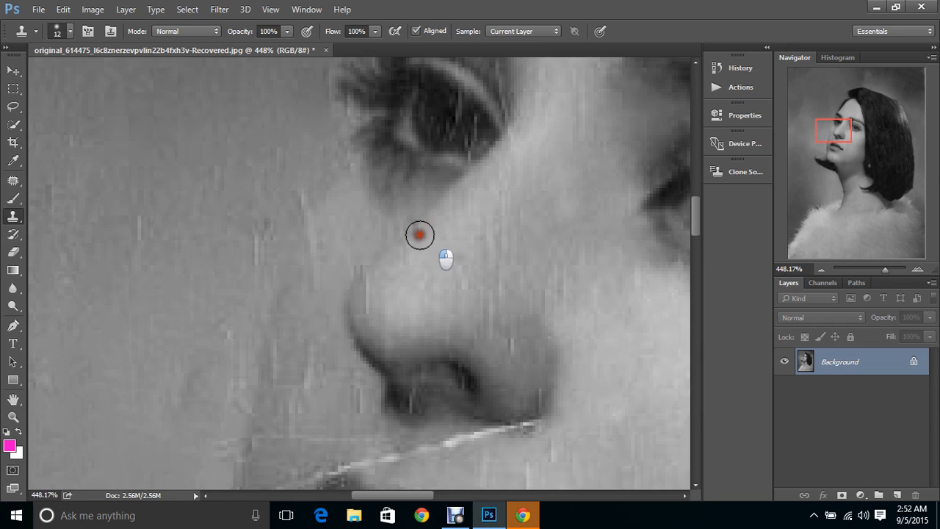
left_click(409, 247)
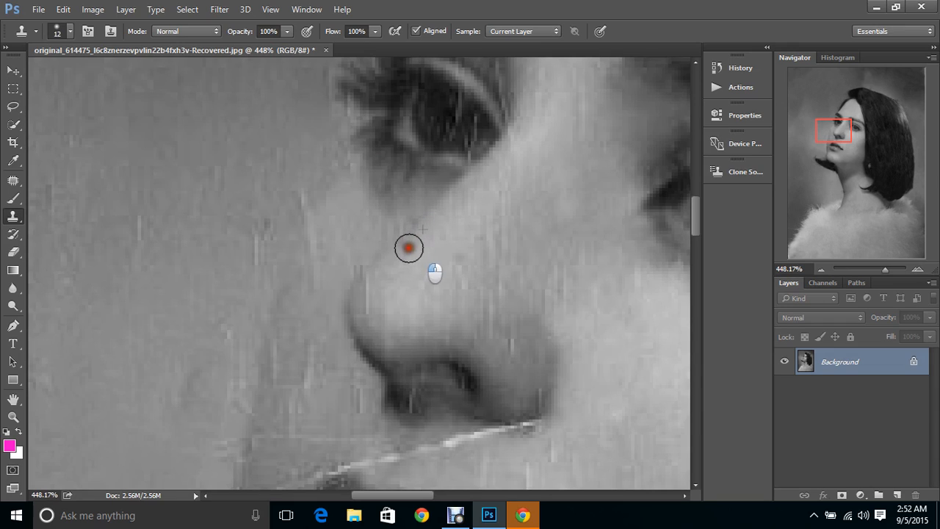
Step: Clone over the vertical streak at the nose tip and the dark mark just above its edge
left_click(378, 298, "alt")
left_click(370, 305)
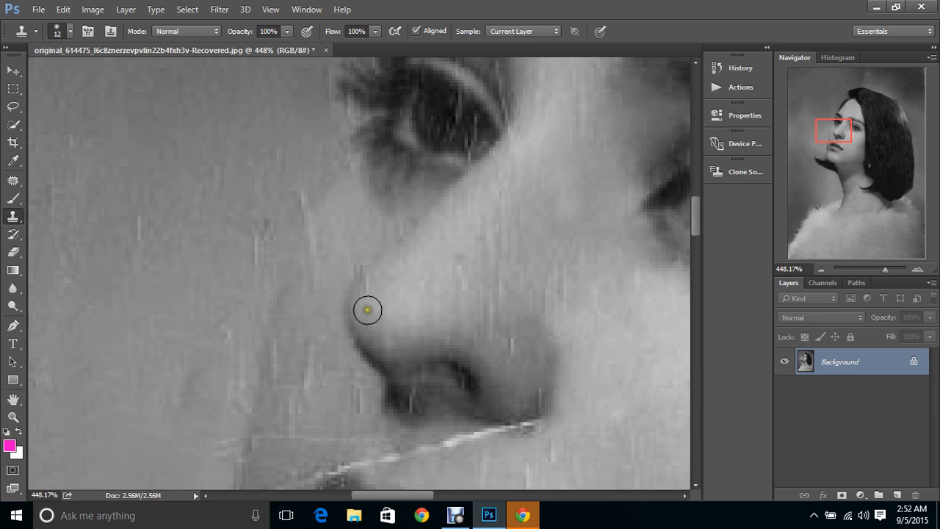
left_click(368, 306)
left_click(372, 291)
left_click(385, 292)
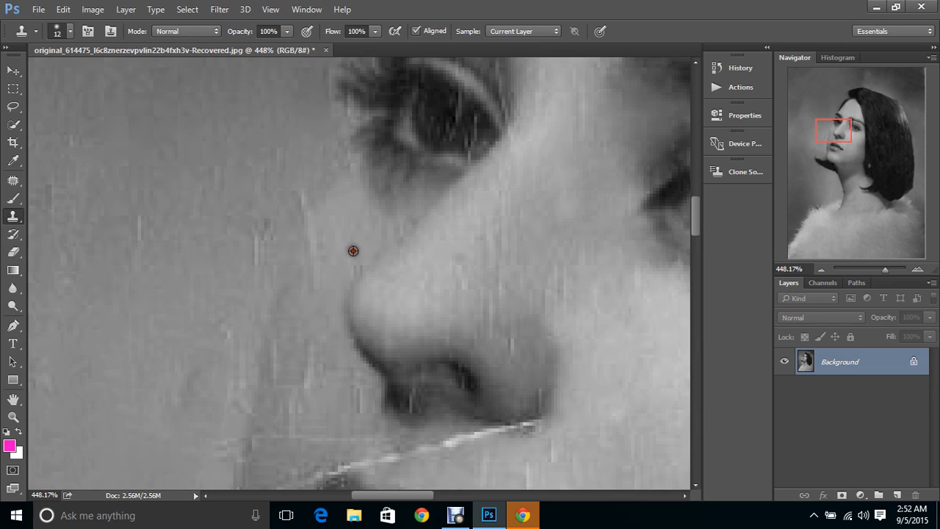
left_click(355, 263)
Step: Clone over the vertical streaks on the side of the nose and the marks along the nostril wing
left_click(535, 242)
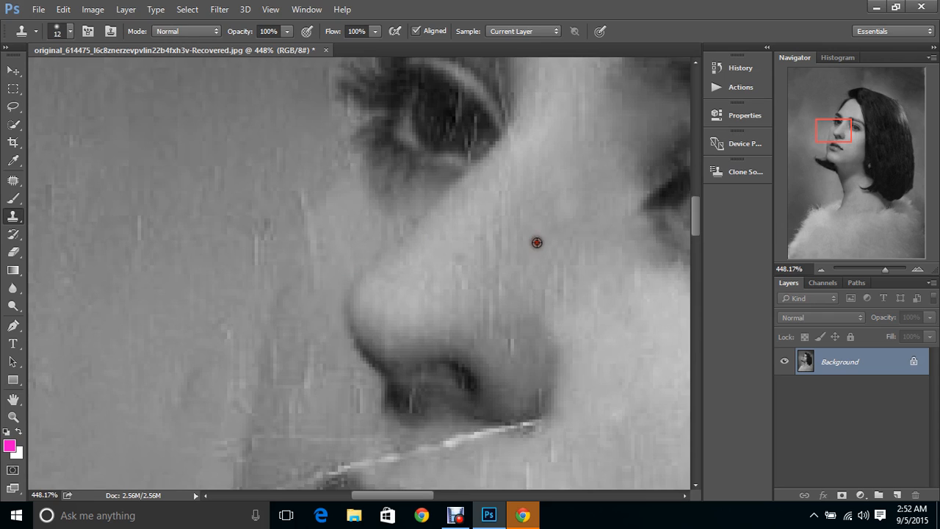
left_click(511, 208)
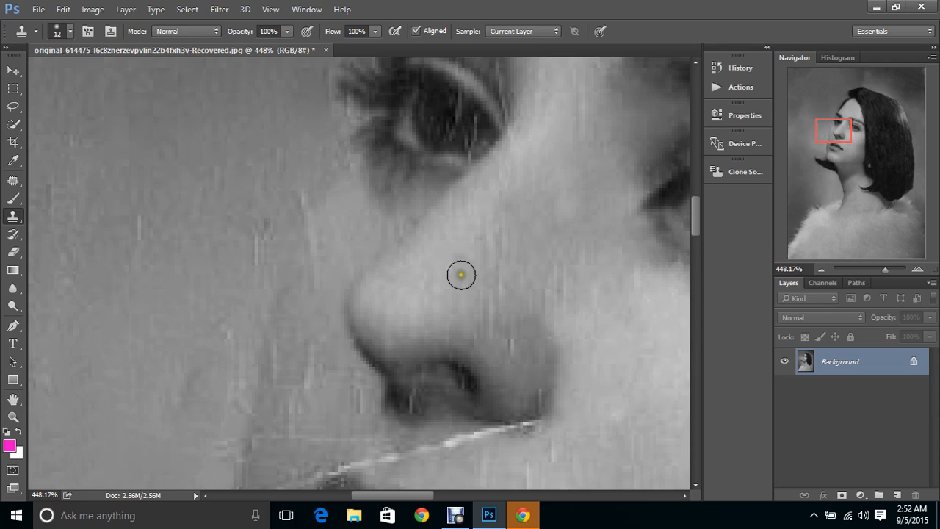
left_click(483, 301)
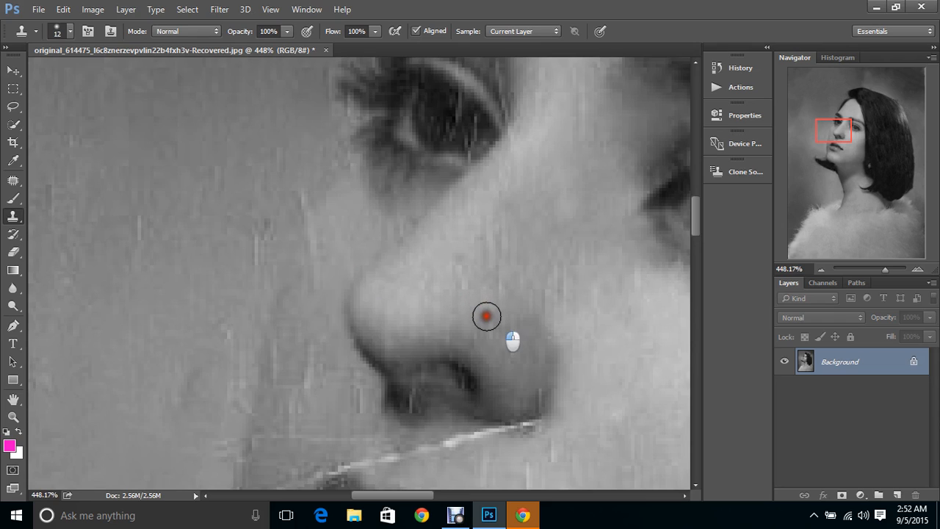
left_click(521, 347)
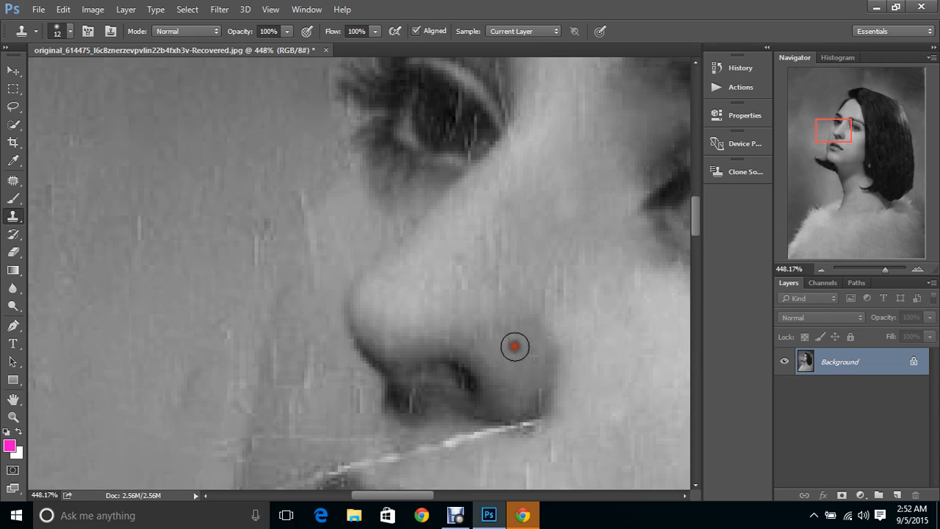
left_click(546, 372, "alt")
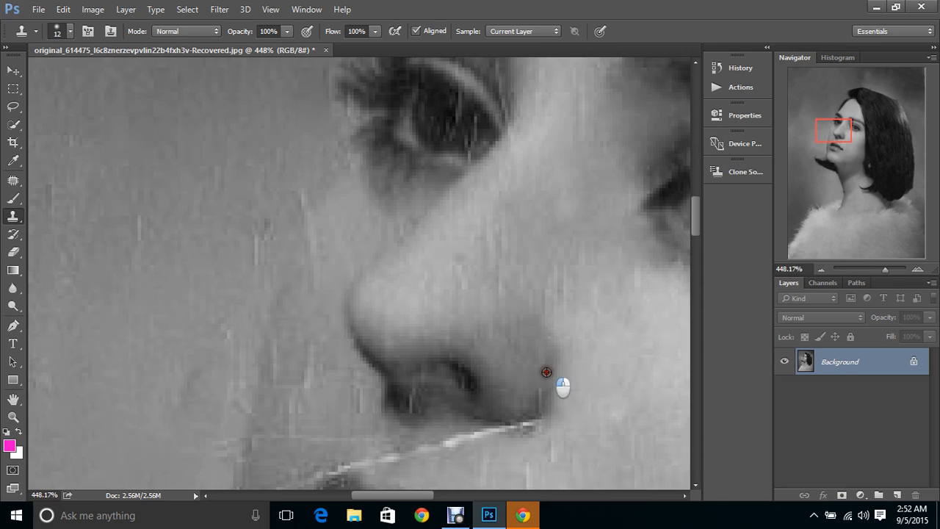
left_click_drag(542, 395, 546, 380)
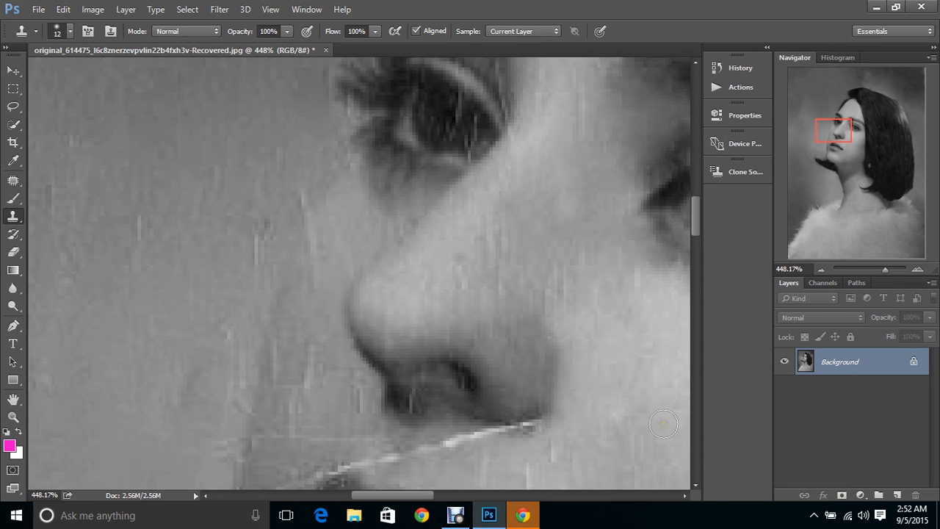
Step: Clone away the middle stretch of the white crack below the nose, sampling skin just beneath it
left_click(457, 462, "alt")
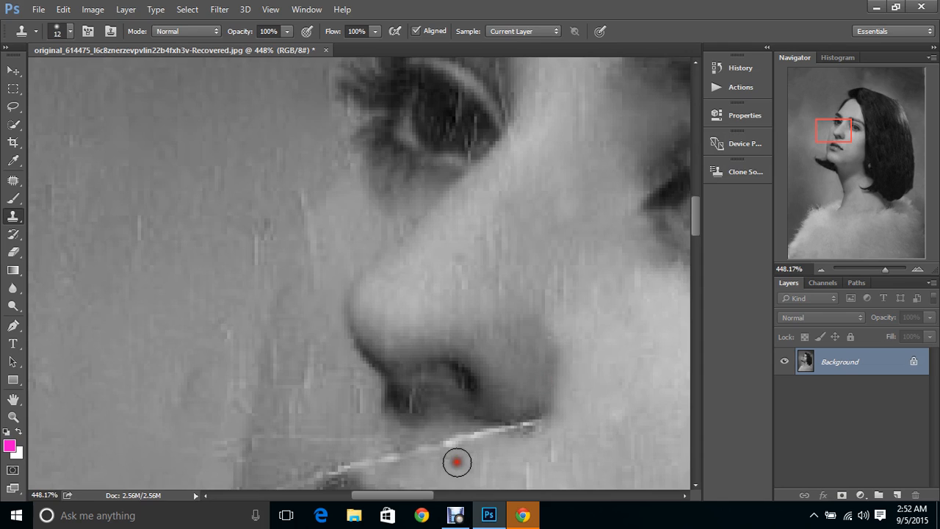
left_click(451, 446)
left_click(464, 441)
left_click_drag(474, 440, 419, 447)
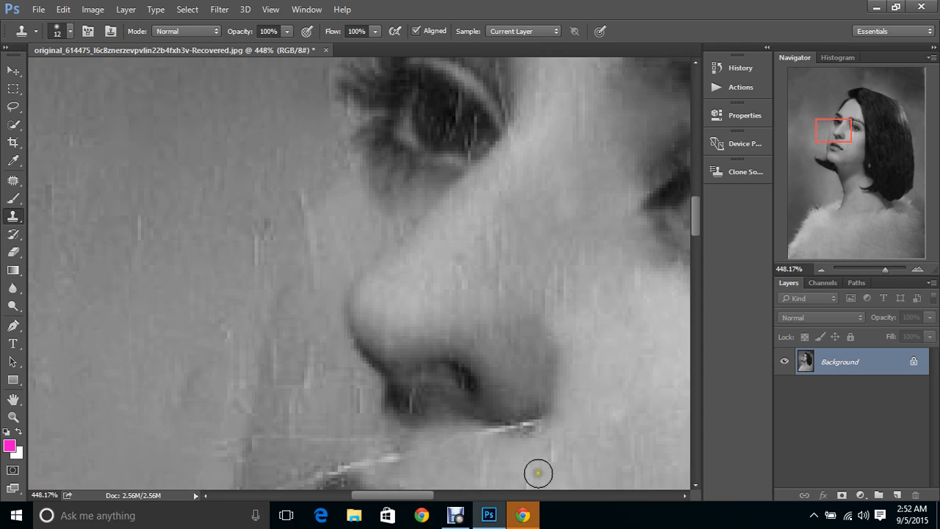
Step: Clone over the faint vertical streaks on the skin between the nostril wing and the upper lip, sampling clean skin nearby
left_click_drag(842, 137, 852, 144)
left_click(320, 341, "alt")
left_click(334, 328)
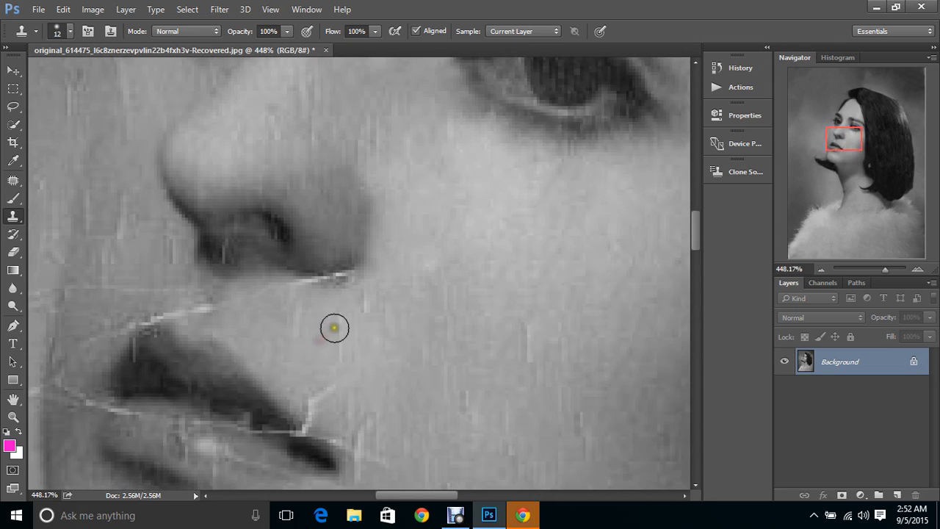
left_click(338, 330)
left_click(339, 344)
left_click(340, 350)
left_click(338, 331)
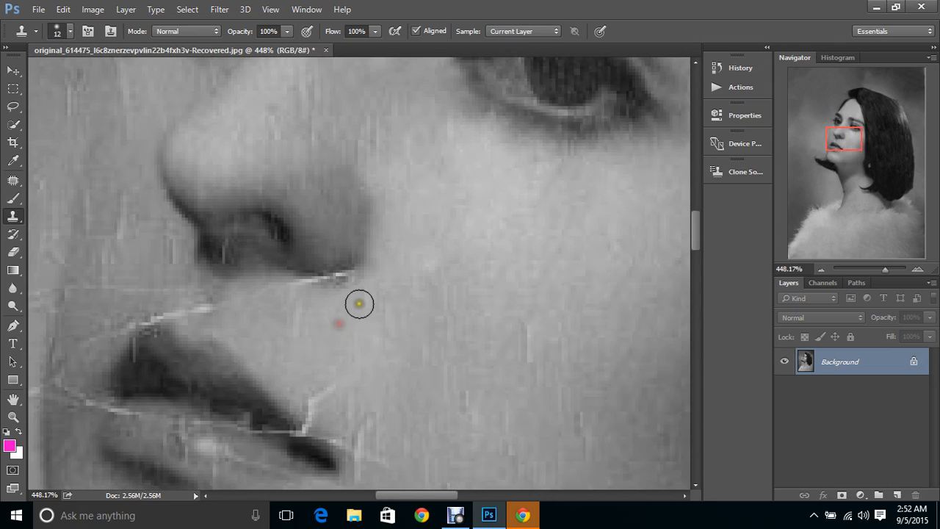
left_click(357, 301)
Step: Rebuild the lower edge of the nostril wing over the white crack by cloning its dark shading
left_click(320, 260, "alt")
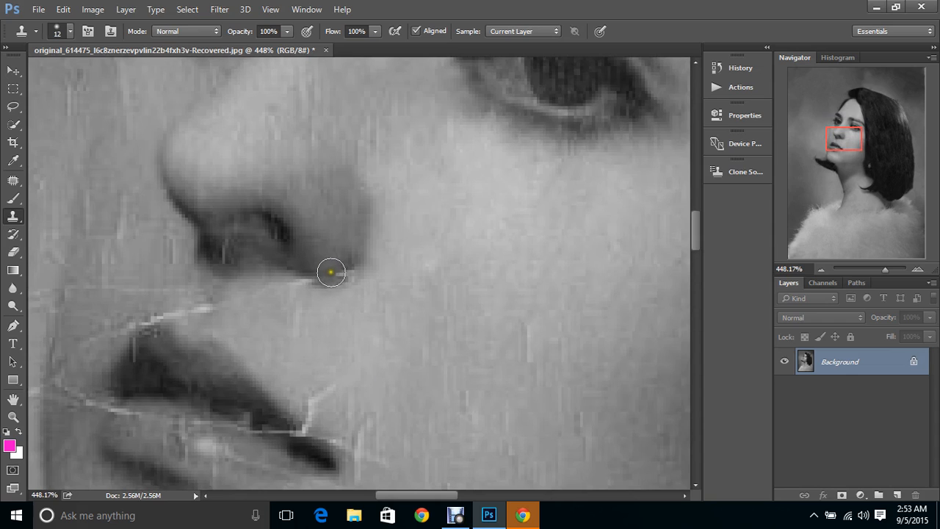
left_click(336, 270)
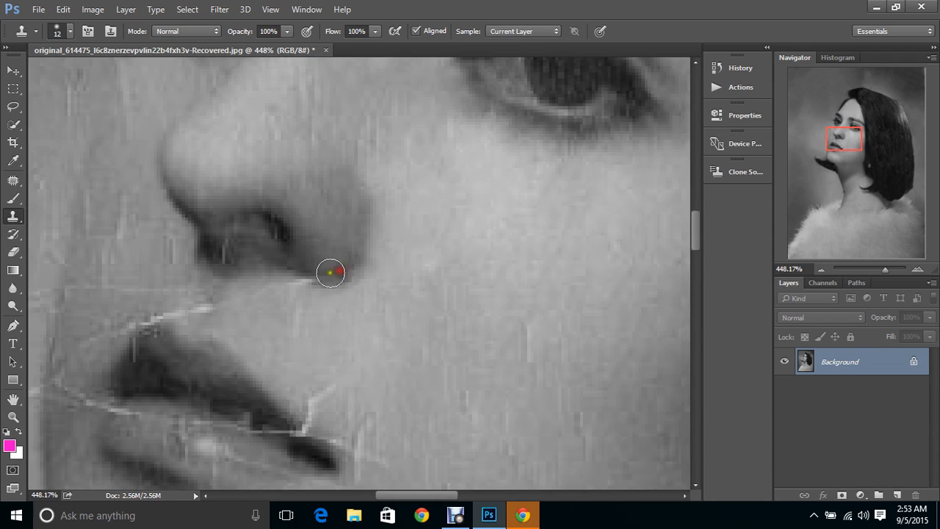
left_click(301, 261)
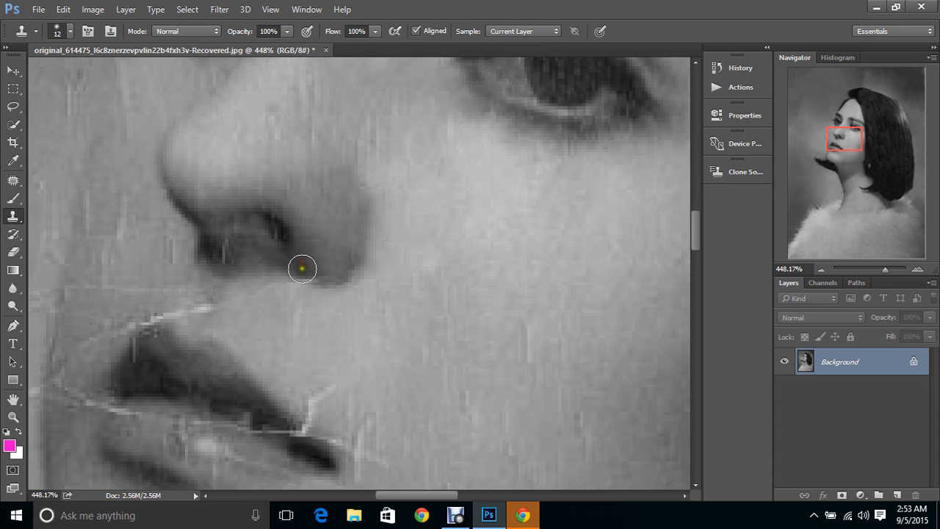
left_click(303, 273)
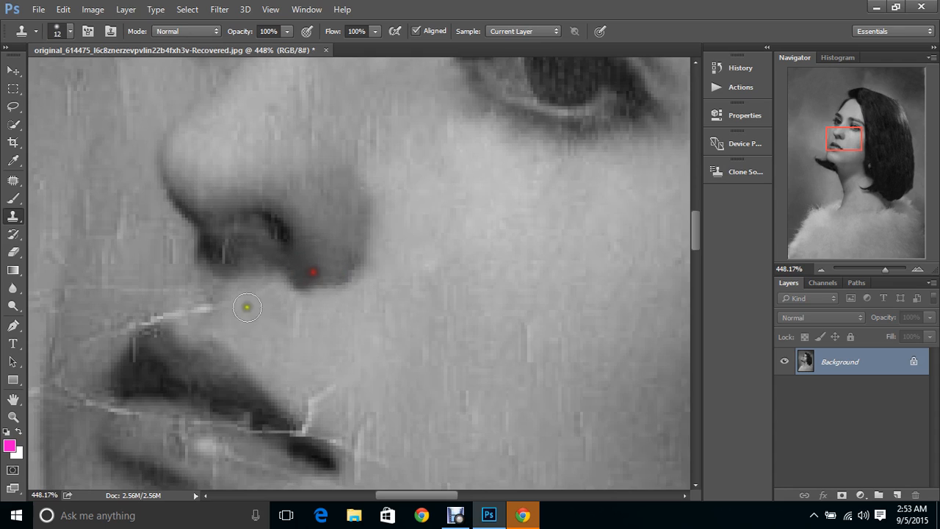
Step: Clone skin from above the upper lip over the end of the white crack nearest the nose
left_click(233, 324, "alt")
left_click(204, 309)
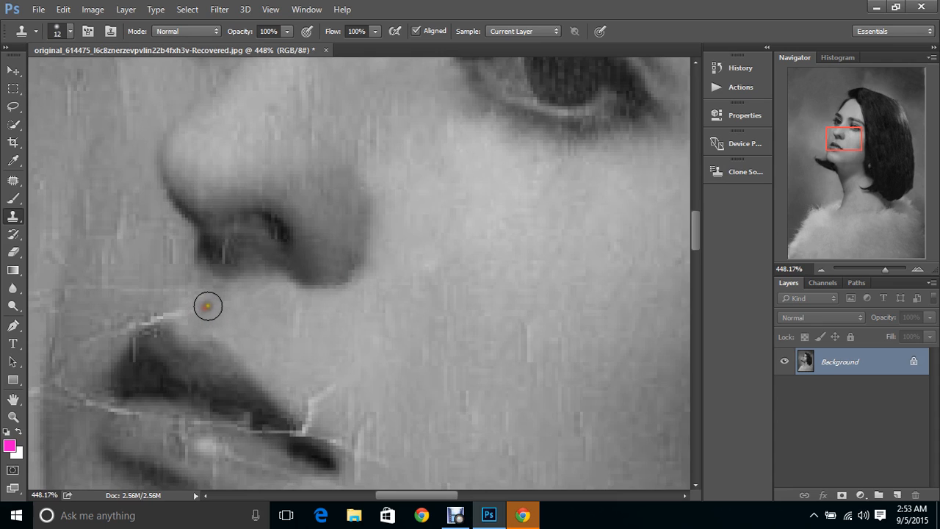
left_click(209, 305)
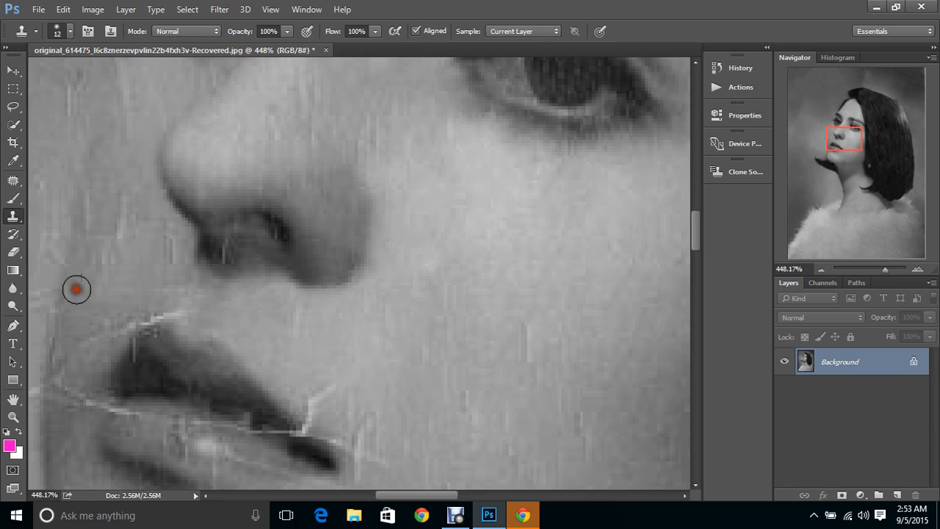
Step: Clone over the vertical streaks in the background beside the nose tip and the light scratch inside the nostril
left_click(144, 269)
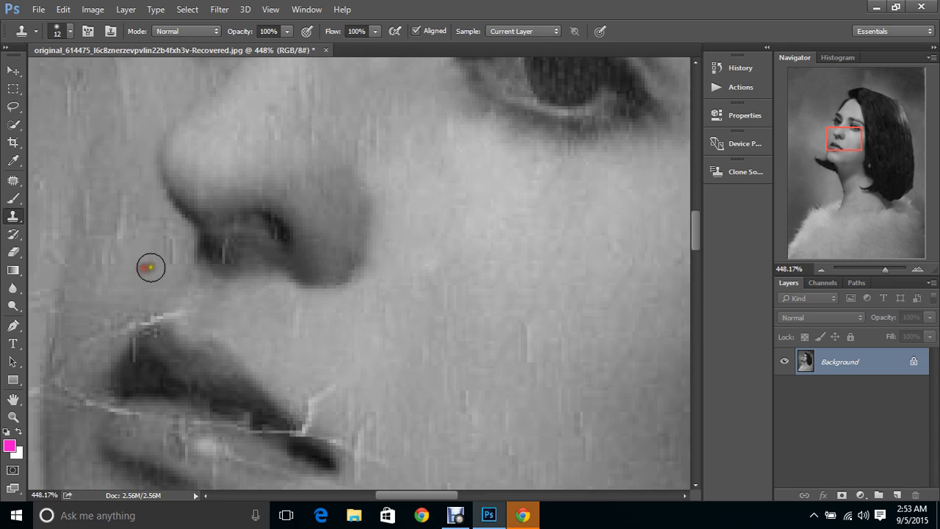
left_click(168, 256)
left_click(165, 237)
left_click(143, 266, "alt")
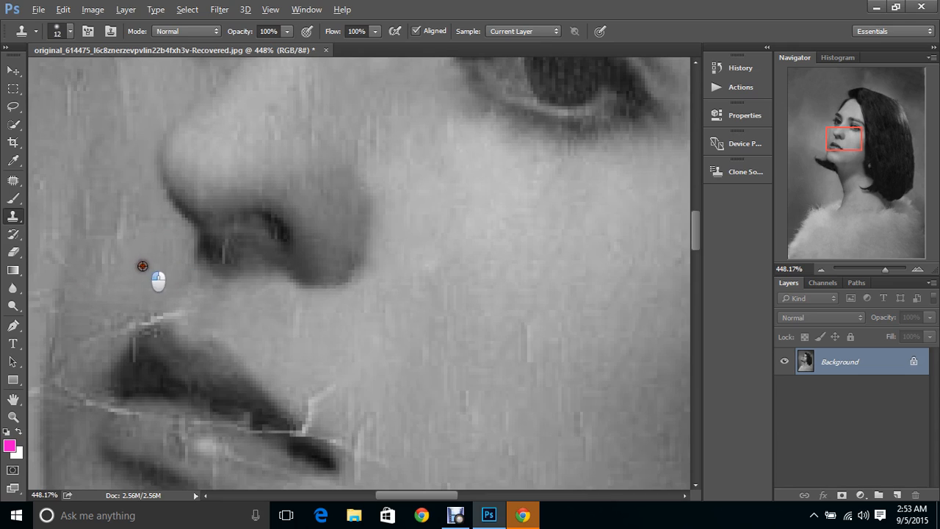
left_click(165, 262)
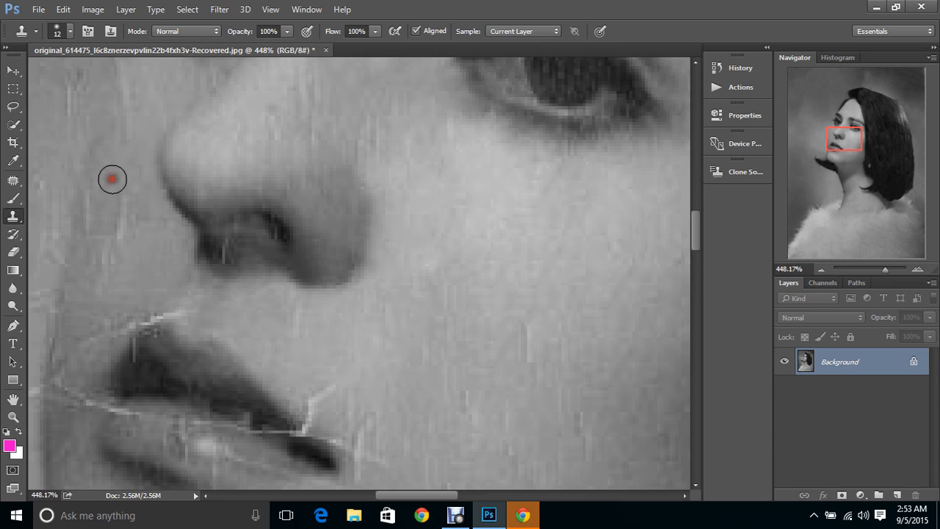
left_click(123, 212)
left_click(123, 232)
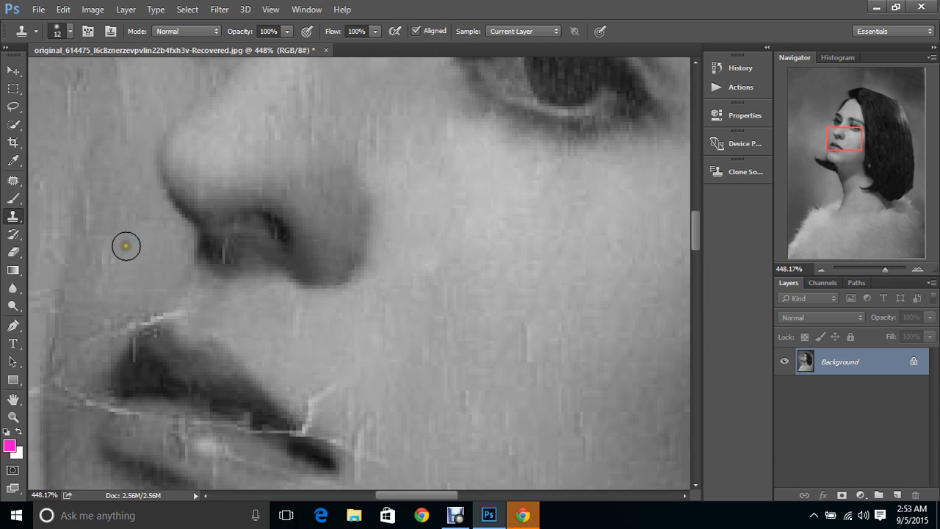
left_click(110, 243)
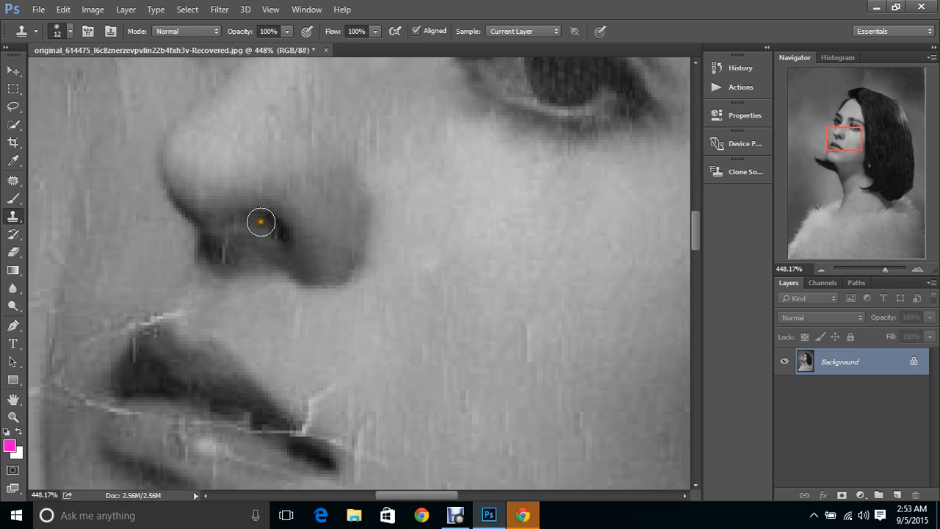
left_click(270, 230, "alt")
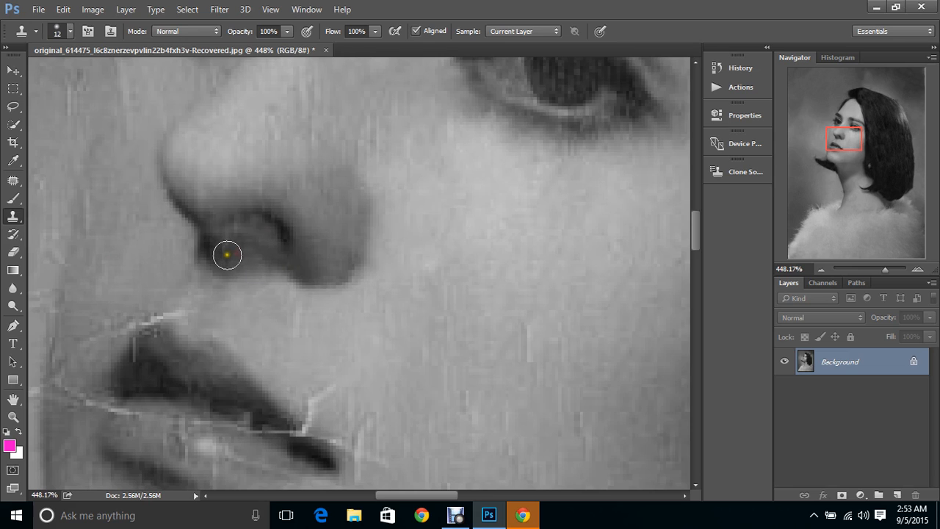
left_click(224, 252)
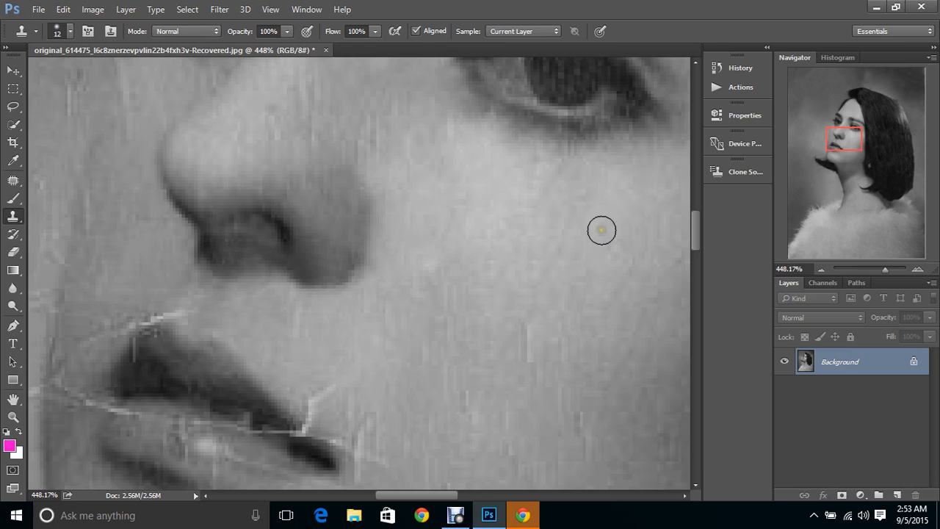
Step: Clone over the light vertical streak in the background below the far eye's lashes, sampling clean tone nearby
left_click_drag(844, 141, 836, 129)
left_click(296, 279)
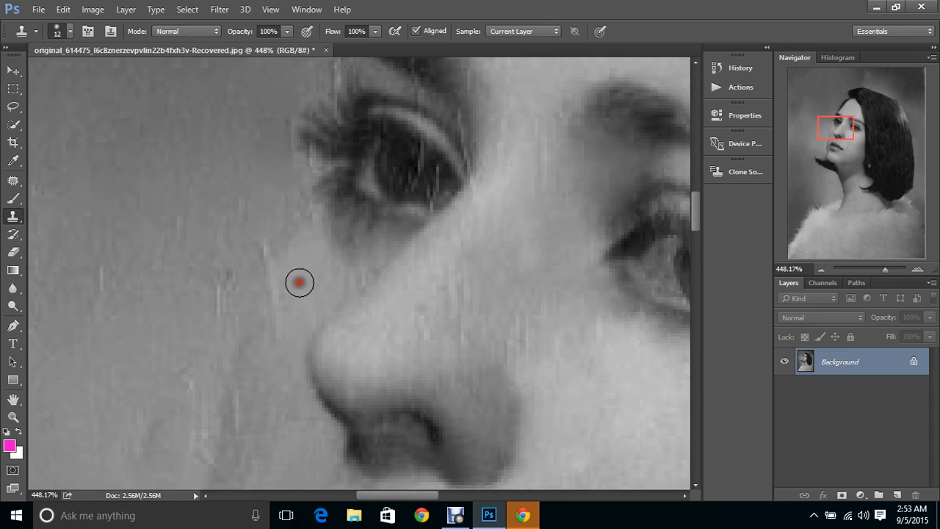
left_click(279, 288)
left_click(277, 327)
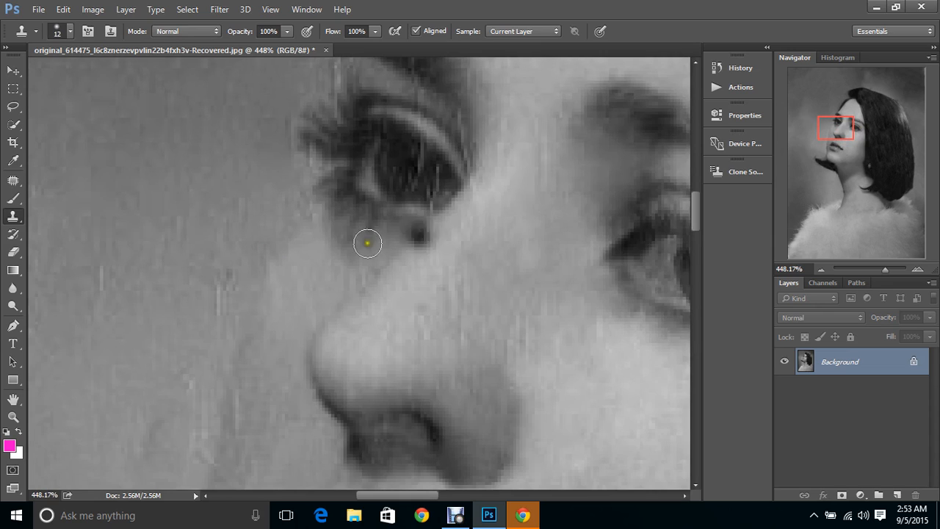
left_click_drag(264, 252, 261, 266)
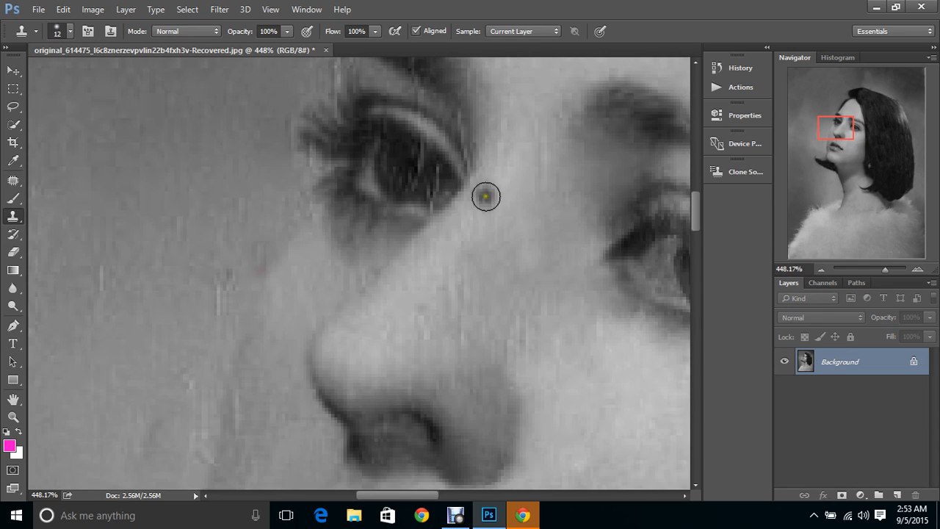
left_click(267, 223, "alt")
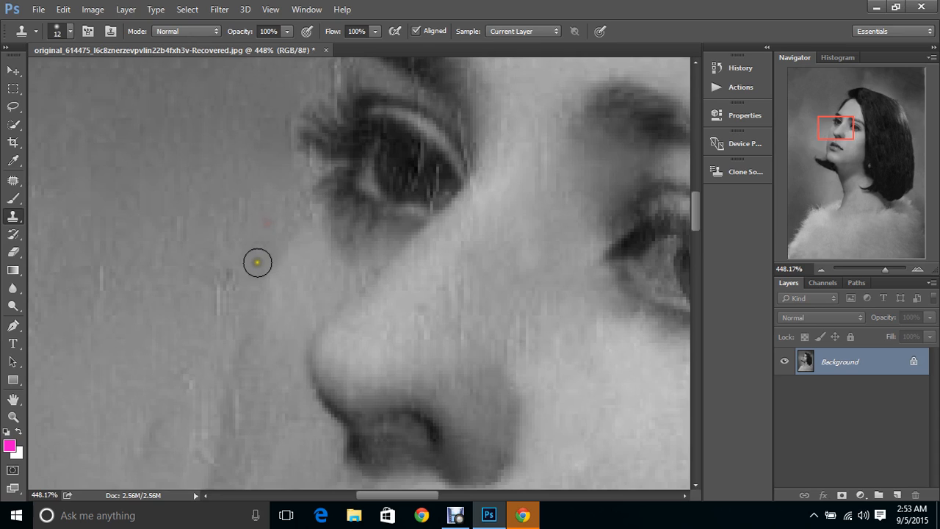
left_click(257, 252)
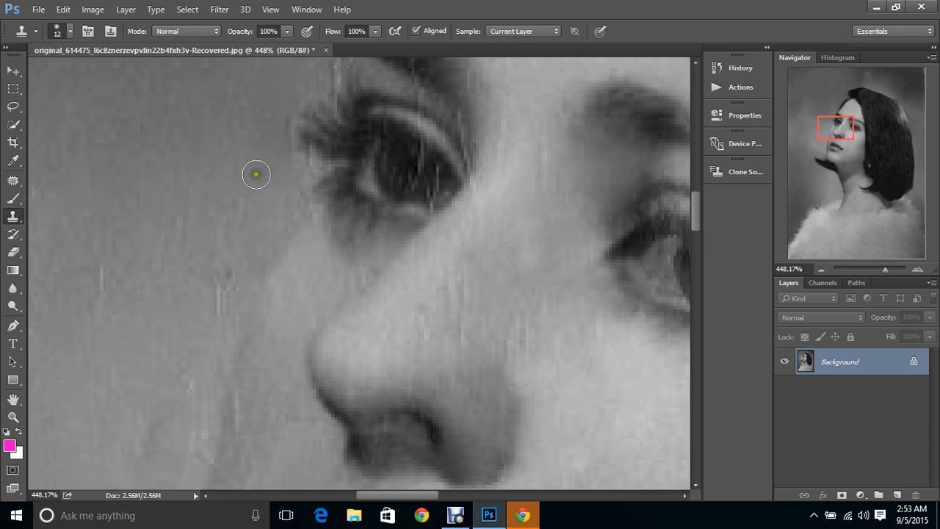
Step: Clone over the light vertical streaks across the far eye's dark iris and its upper eyelid
left_click(395, 168)
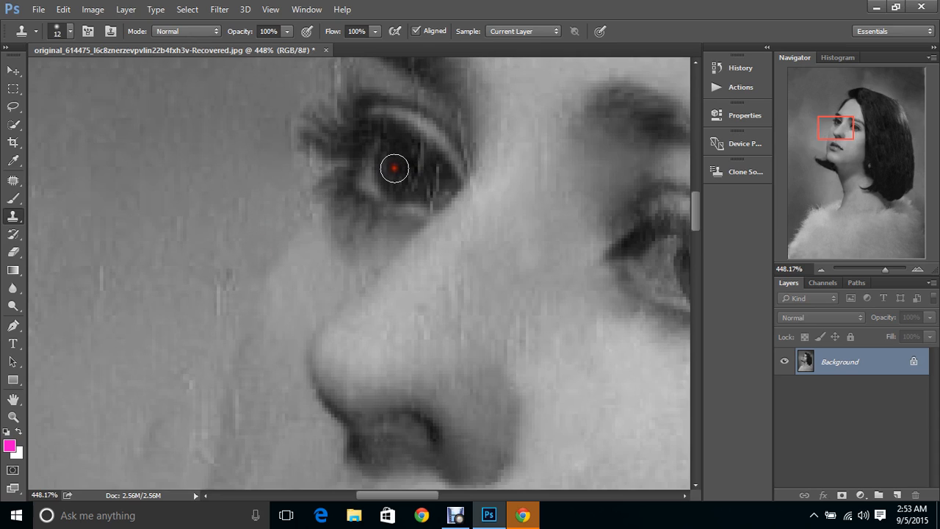
left_click(386, 163)
left_click(416, 158)
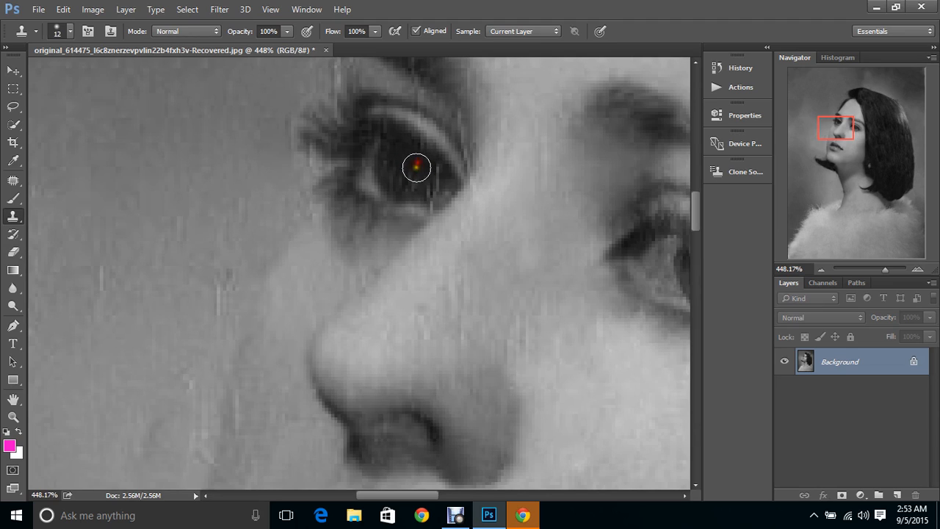
left_click(415, 169)
left_click(410, 108)
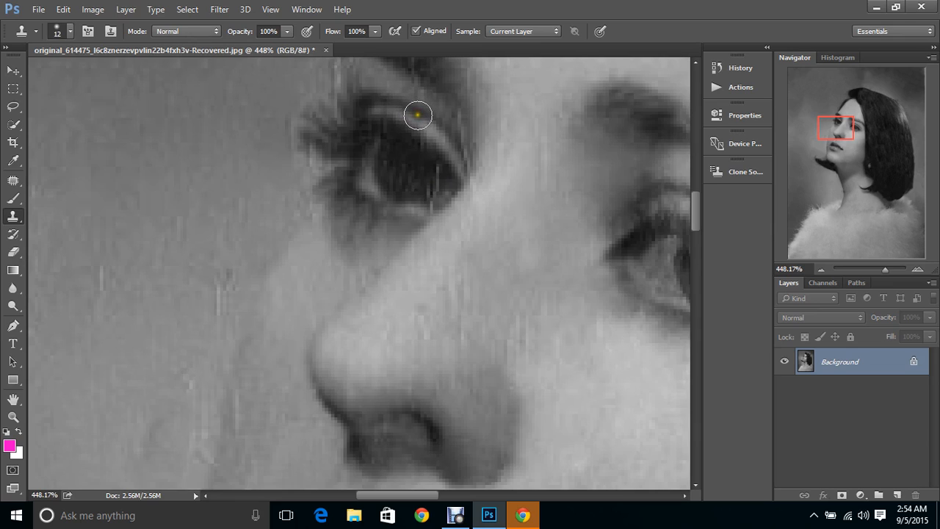
left_click(390, 81, "alt")
left_click(412, 92)
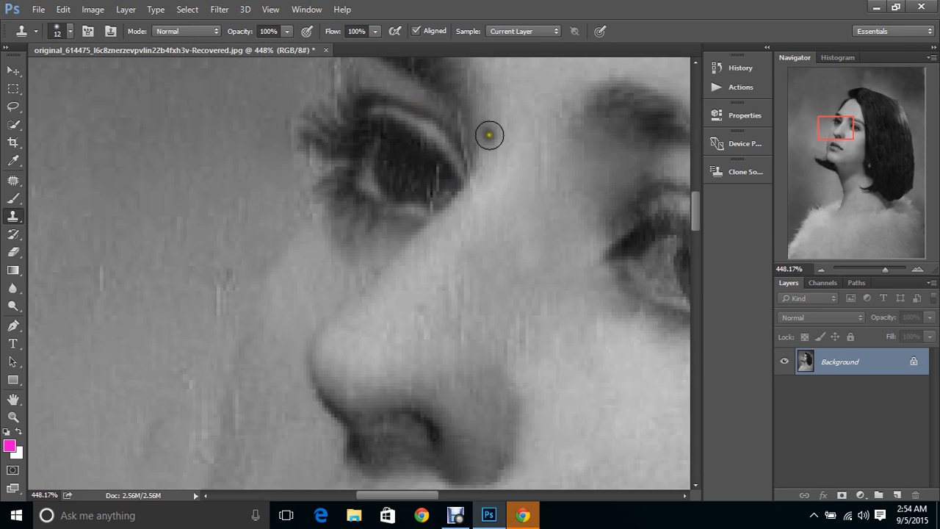
Step: Clone dark iris tone over the light scratch near the inner corner of the far eye
left_click(422, 171, "alt")
left_click(435, 176)
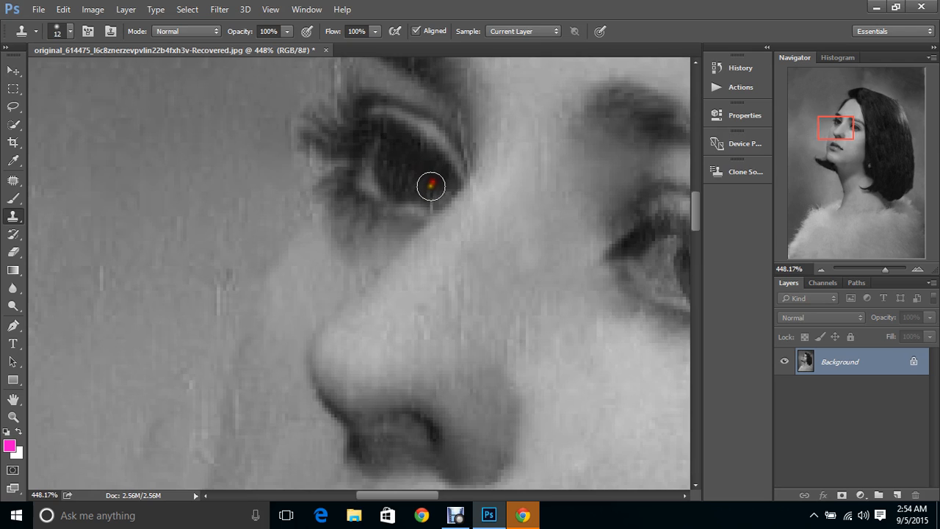
left_click_drag(431, 187, 428, 191)
Step: Clone lip texture over the white crack running along the upper edge of the lower lip
mouse_move(887, 273)
left_mouse_down()
mouse_move(870, 282)
mouse_move(886, 279)
left_mouse_up()
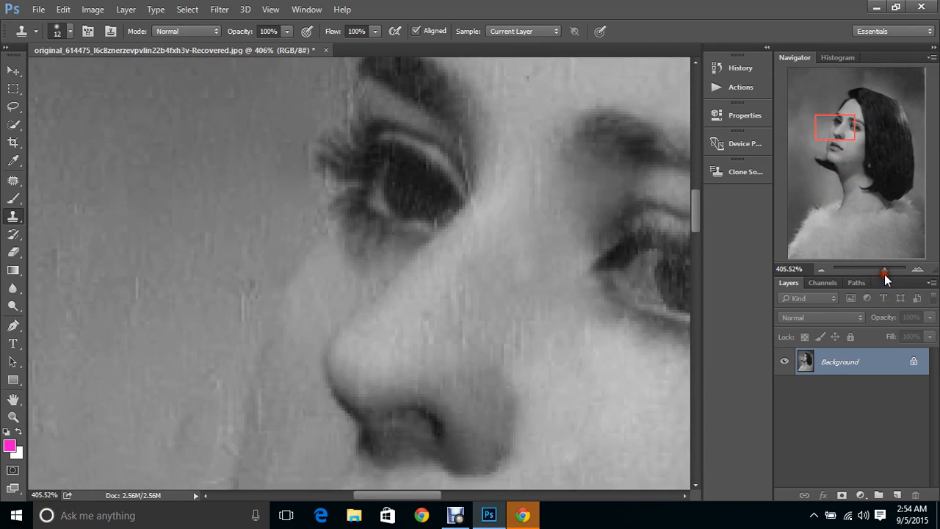
left_click_drag(844, 129, 840, 147)
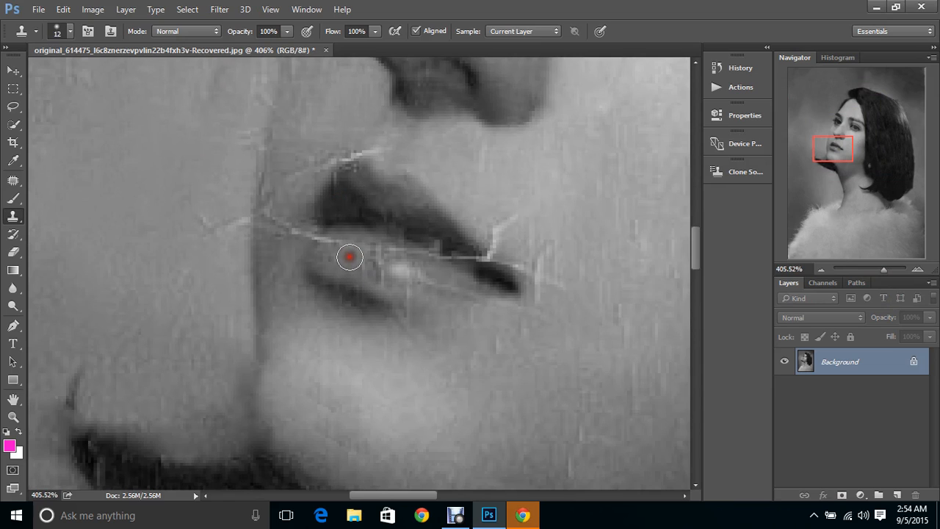
left_click(325, 245)
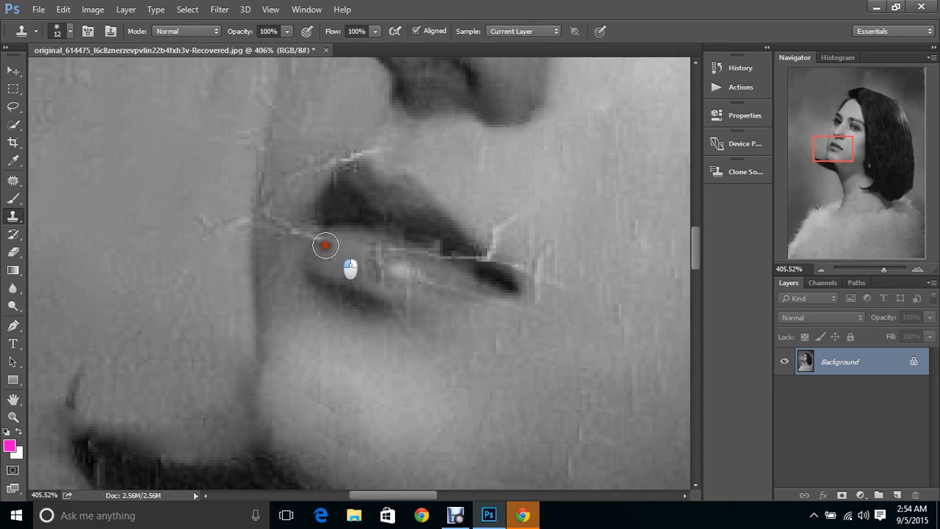
left_click(323, 245)
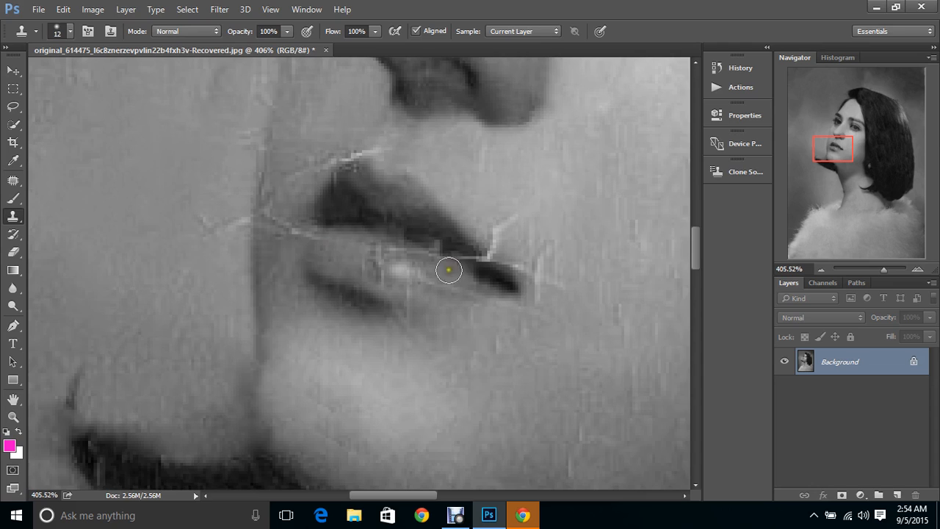
left_click(434, 264)
left_click(433, 261)
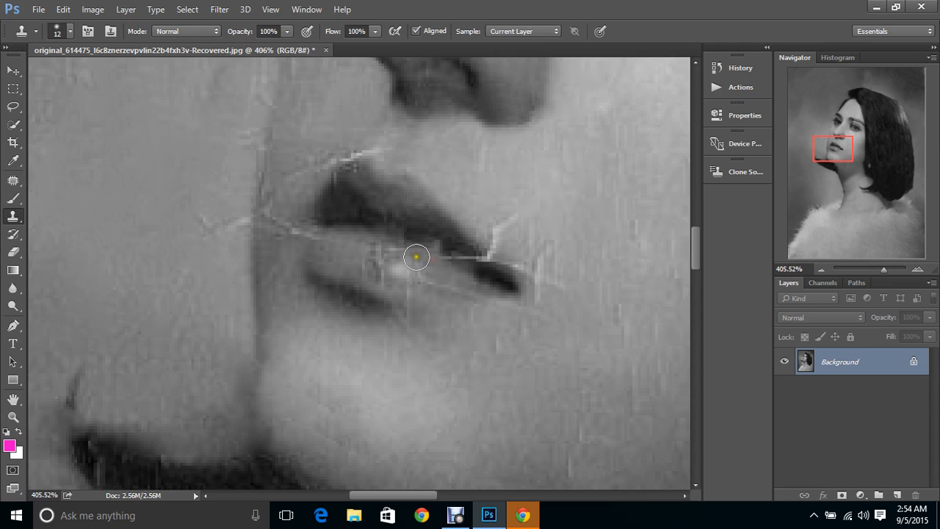
left_click(415, 257)
Step: Clone over the thin diagonal scratch on the lower lip near the mouth corner and undo the last dab
left_click(446, 276, "alt")
left_click(434, 280)
left_click(453, 286)
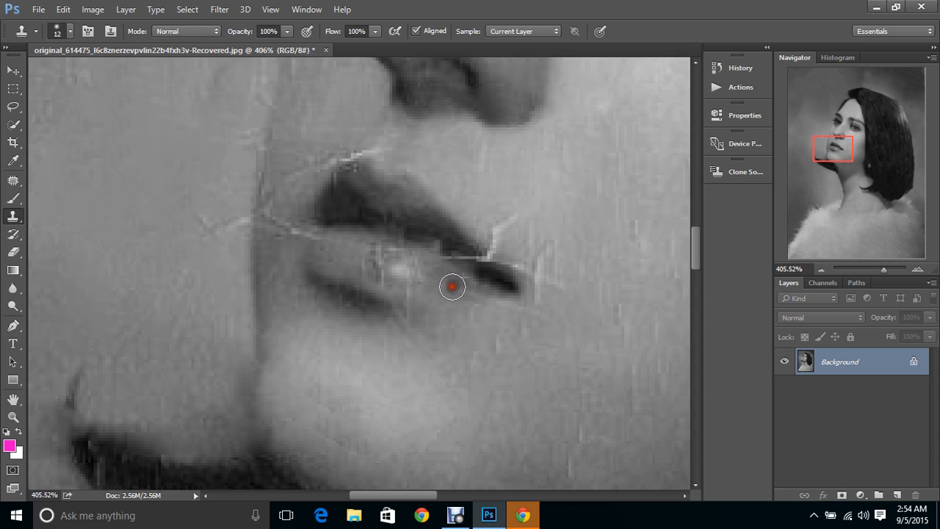
left_click(63, 9)
left_click(74, 30)
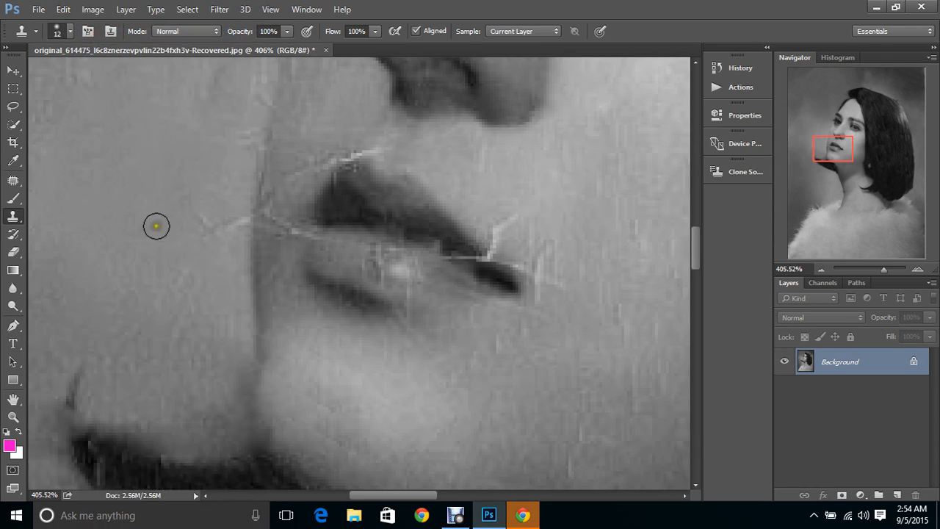
Step: Reduce the Clone Stamp brush to 9 px and clone over the crack at the lower lip's outer end
left_click(70, 31)
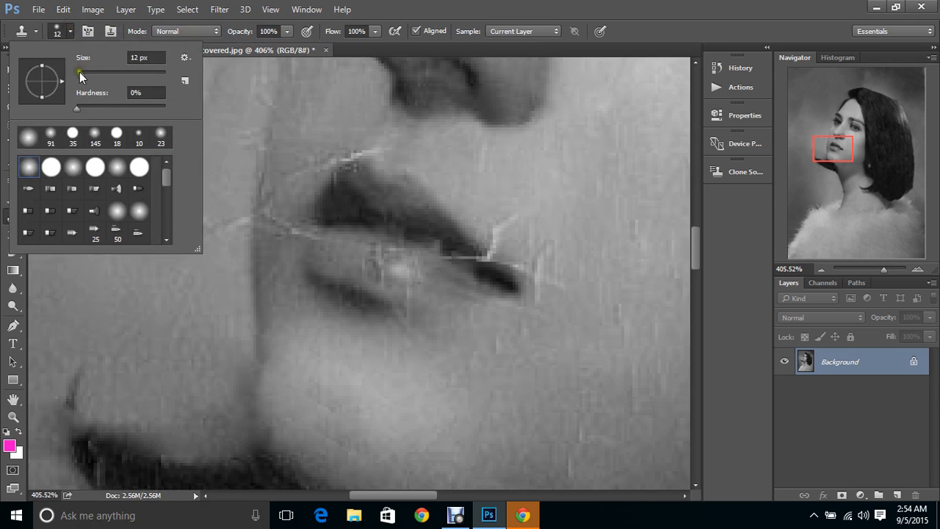
left_click_drag(79, 72, 80, 75)
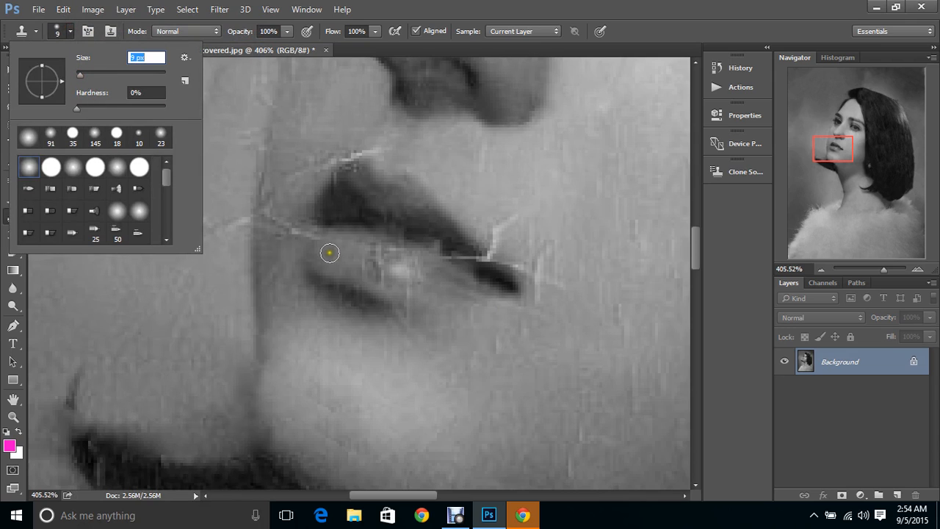
left_click(326, 249, "alt")
left_click(319, 243)
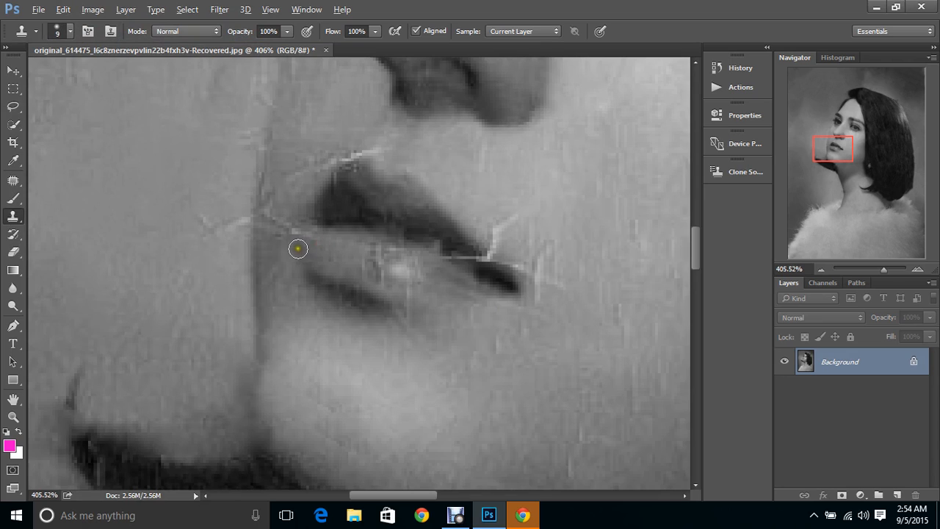
Step: Clone skin tone over the crack running from the far end of the lips to the face's outer edge
left_click(298, 247, "alt")
left_click(302, 233)
left_click(307, 229)
left_click(294, 218)
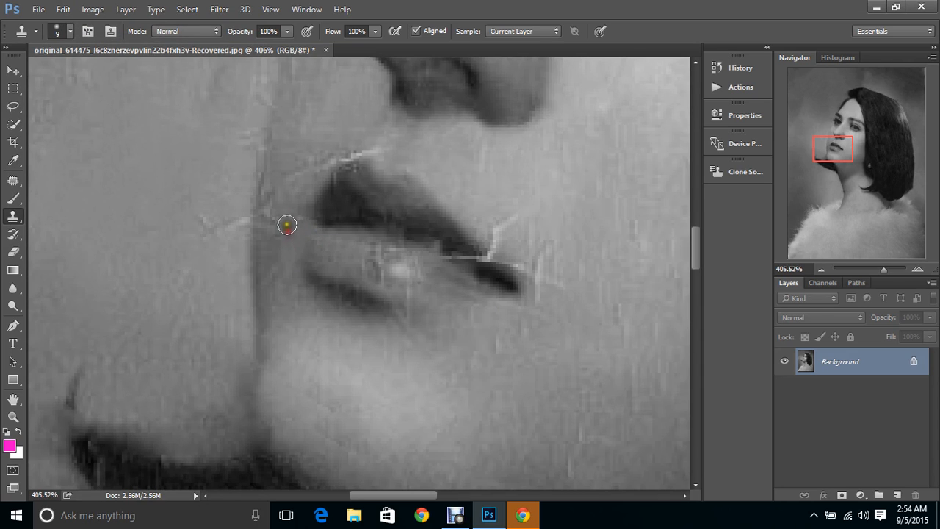
left_click(271, 241)
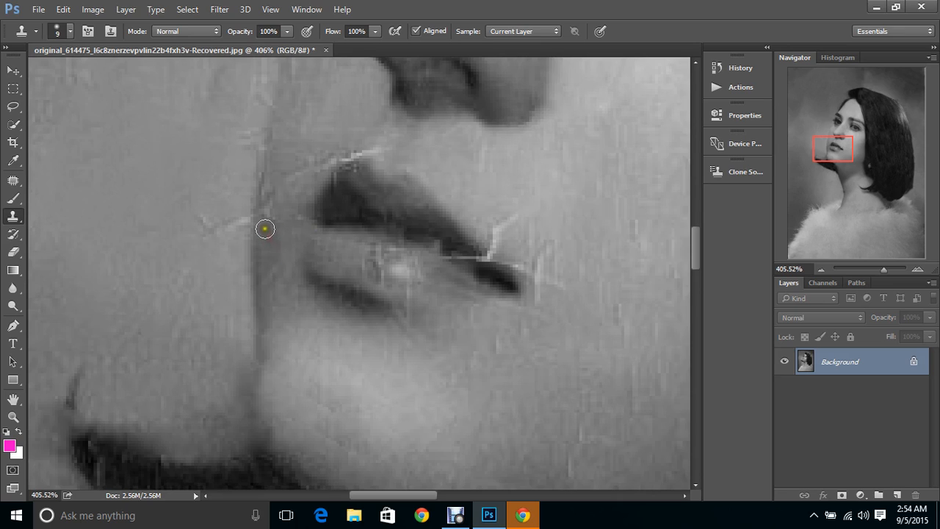
left_click(261, 215)
left_click(265, 203)
left_click(271, 216)
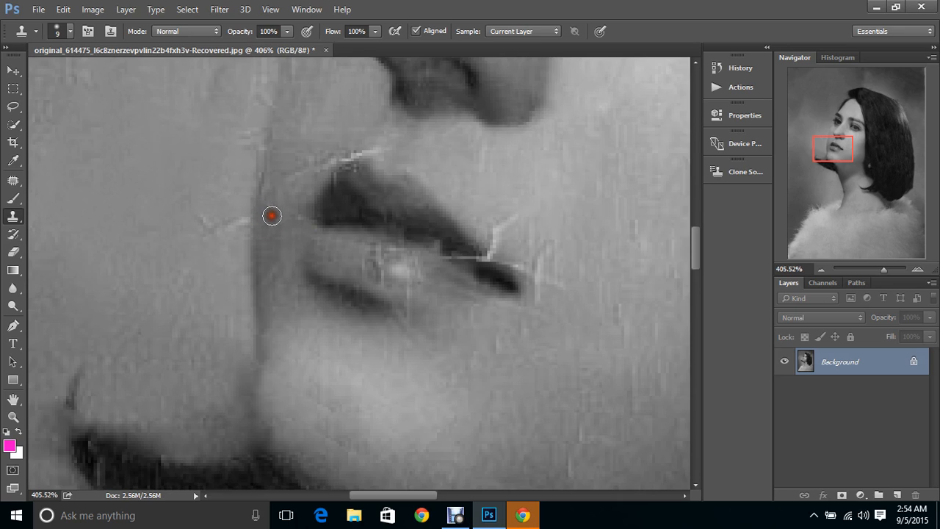
Step: Clone over the white scratch above the far end of the upper lip and clean up the lip's top edge
left_click(312, 165)
left_click_drag(297, 166, 347, 155)
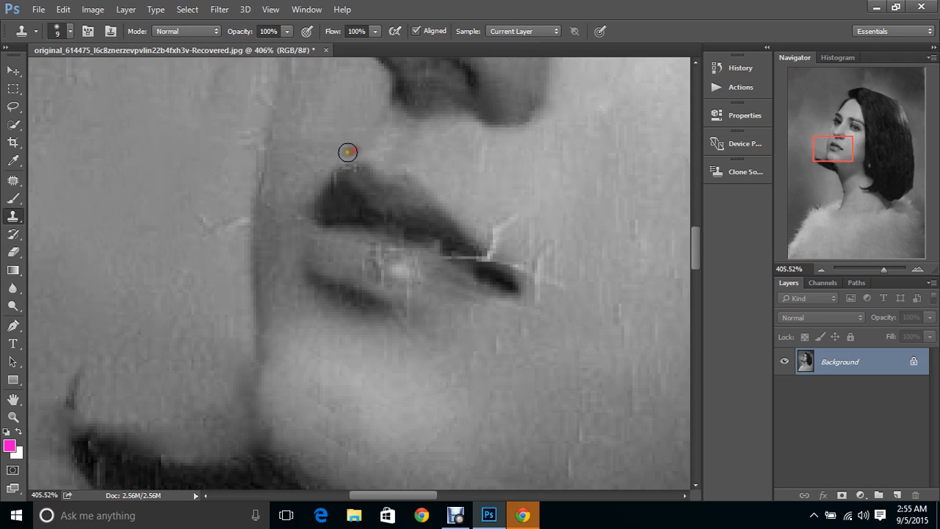
mouse_move(366, 183)
left_mouse_down()
mouse_move(346, 193)
mouse_move(335, 182)
left_mouse_up()
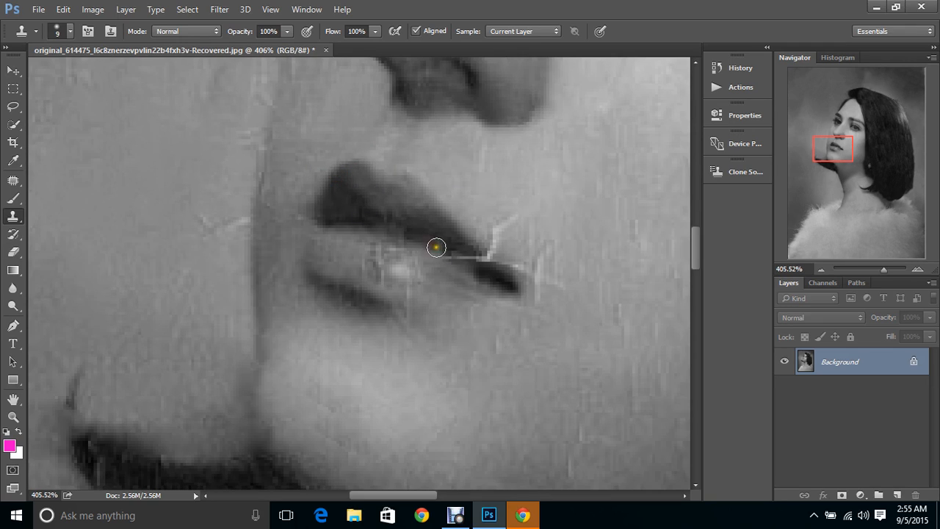
Step: Clone over the branching white crack that rises from the upper lip near the mouth corner
left_click_drag(455, 255, 457, 257)
mouse_move(512, 216)
left_mouse_down()
mouse_move(495, 250)
mouse_move(473, 250)
left_mouse_up()
left_click(475, 249)
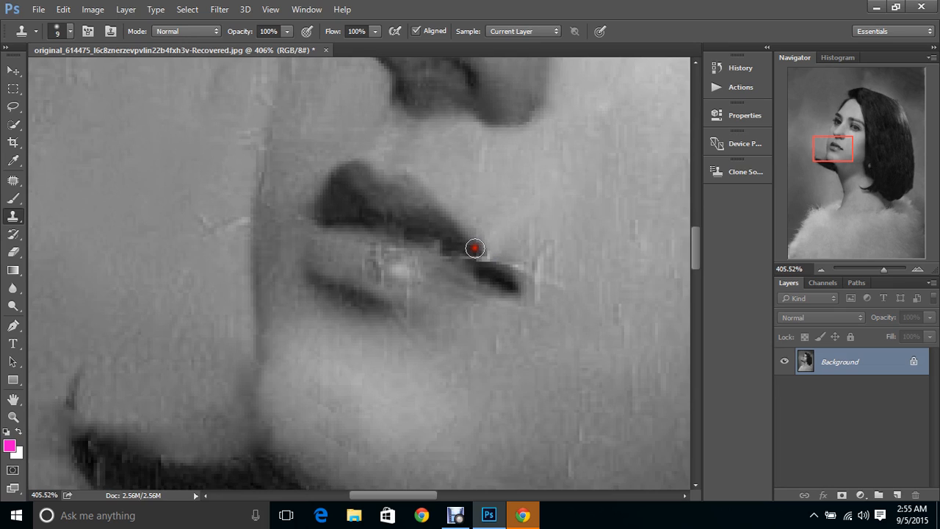
left_click(484, 255)
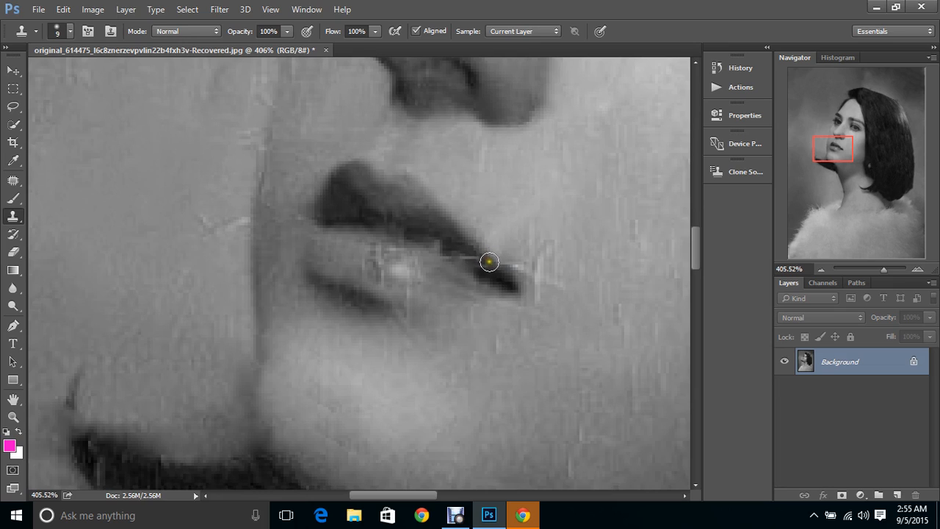
Step: Clone over the thin horizontal crack crossing the near mouth corner and the skin just above it
mouse_move(527, 272)
left_mouse_down()
mouse_move(504, 283)
mouse_move(464, 251)
left_mouse_up()
left_click(460, 253)
left_click(517, 245)
left_click(524, 269)
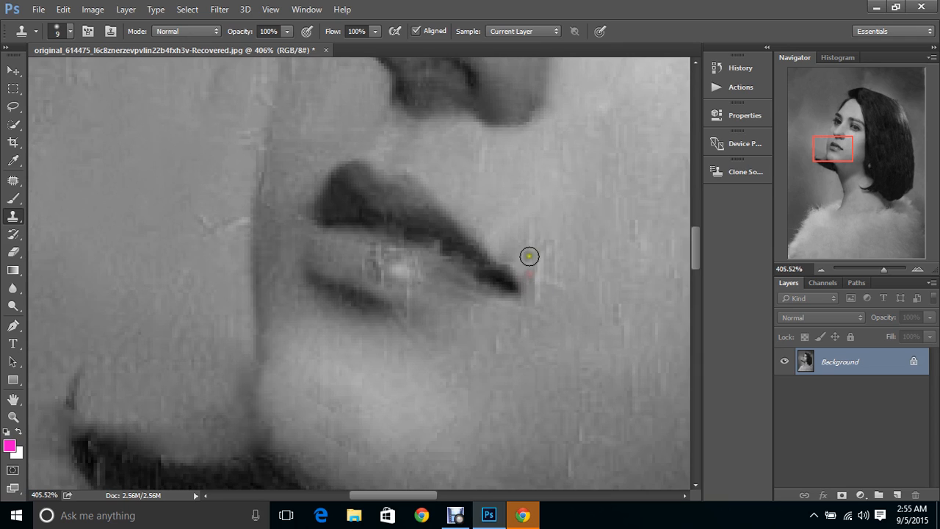
Step: Clone away the light streaks on the skin beside the near mouth corner and even out the dark lip edge there
left_click(539, 263)
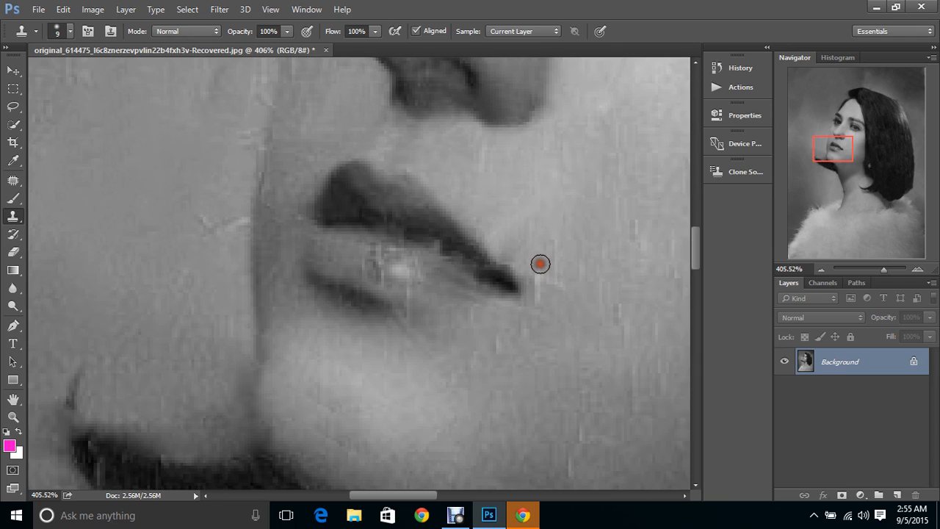
left_click(556, 284)
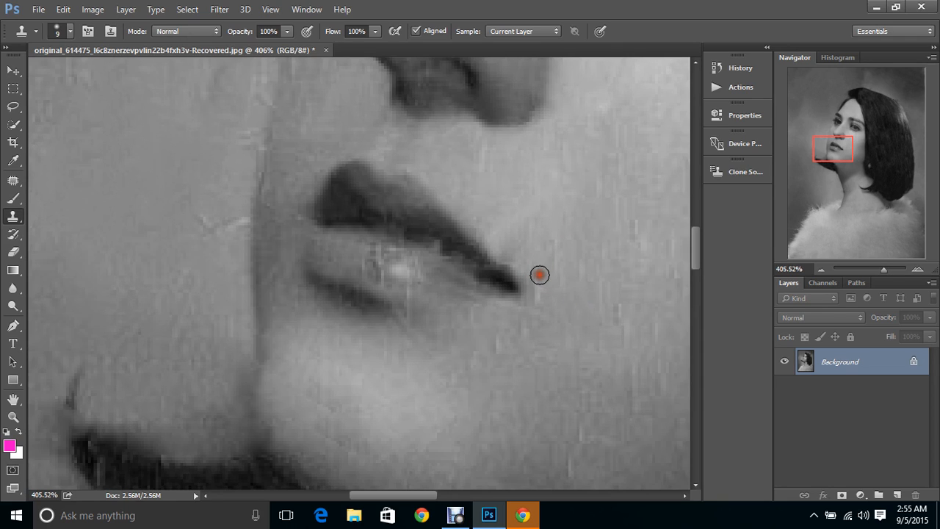
left_click(538, 285)
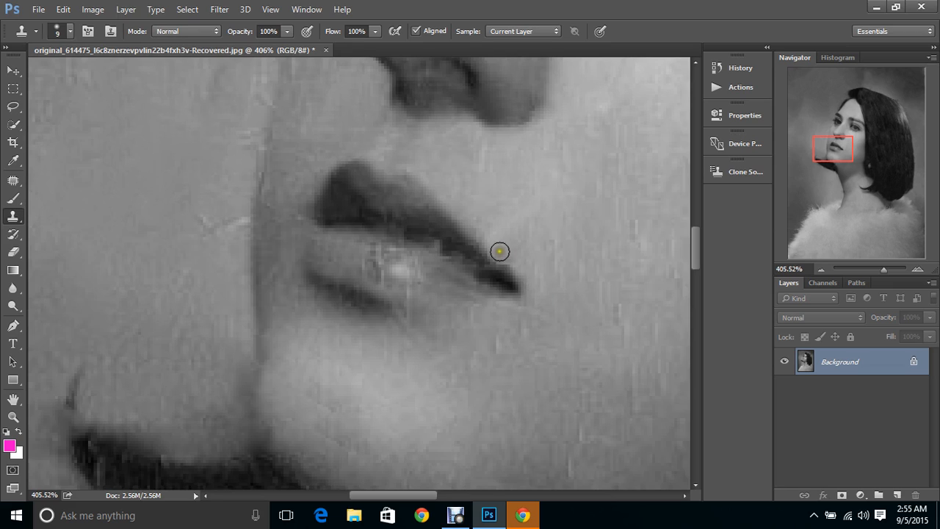
left_click(489, 260)
left_click_drag(495, 264, 509, 279)
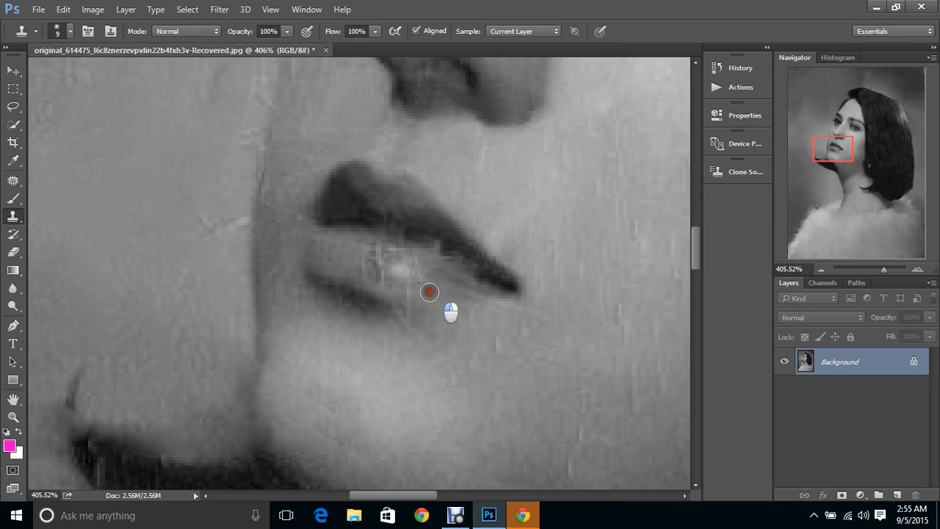
Step: Clone lip texture over the scratches and bright speckles in the middle of the lower lip and undo the last dab
left_click_drag(430, 293, 405, 291)
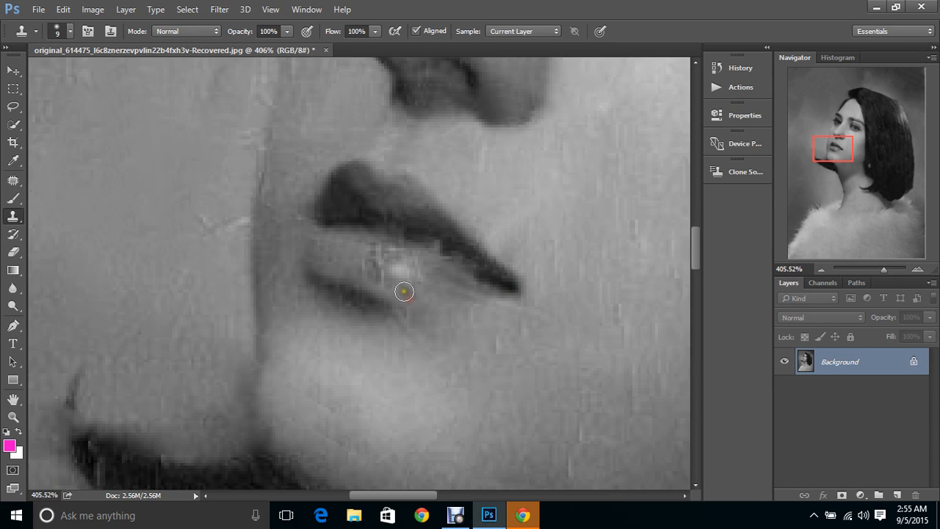
left_click(395, 279, "alt")
left_click(383, 277, "alt")
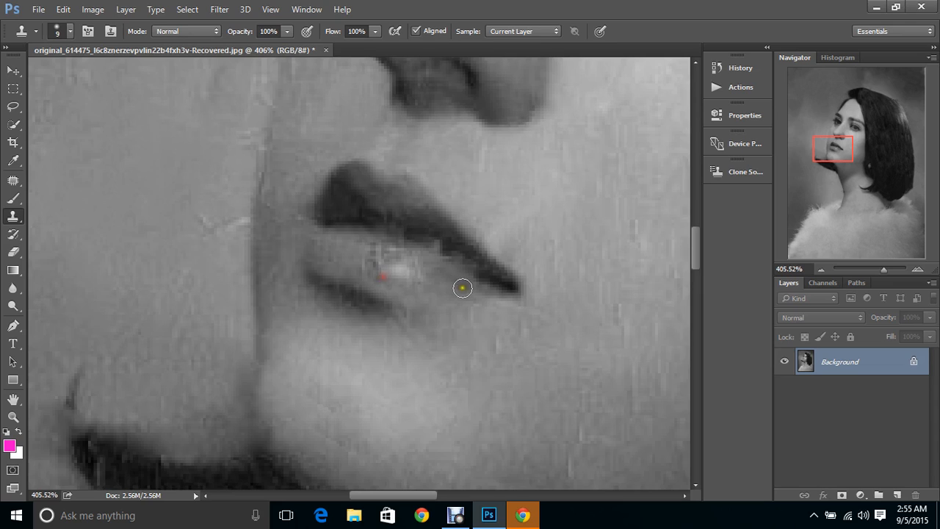
left_click(431, 278)
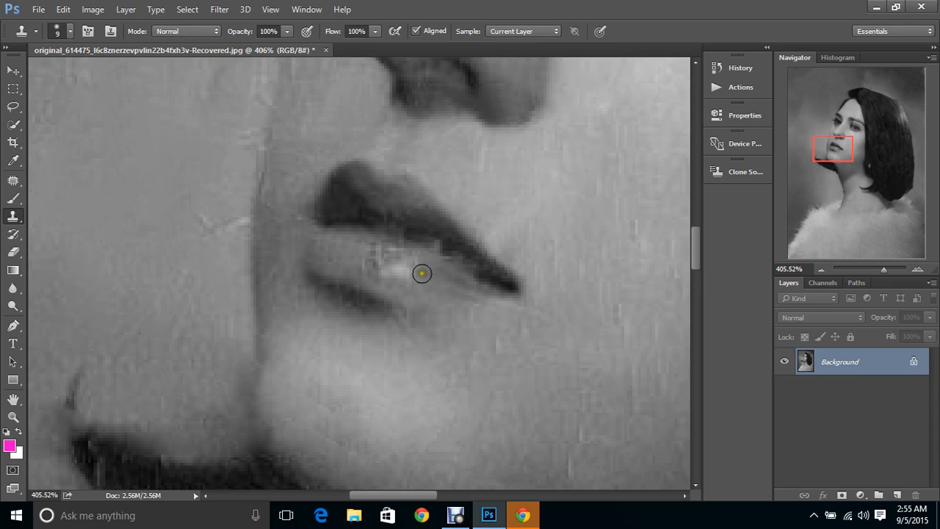
left_click(416, 263)
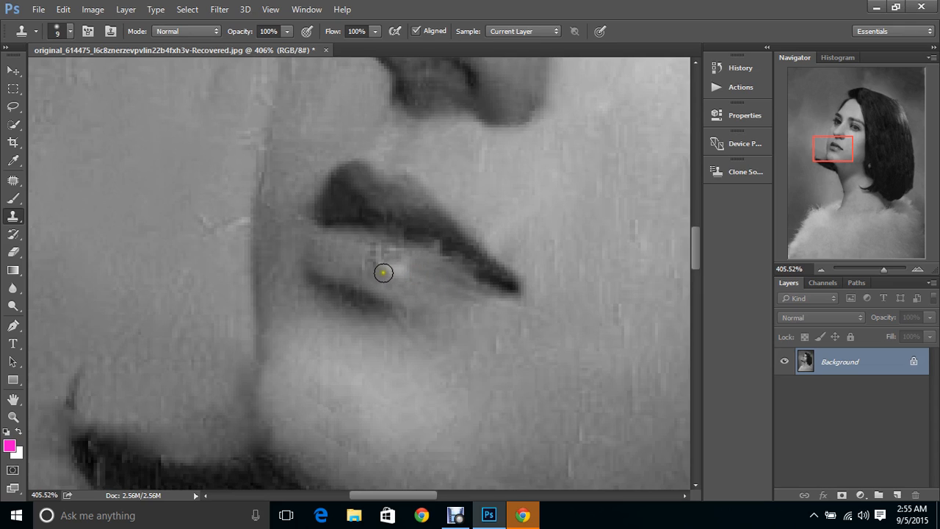
left_click(361, 267)
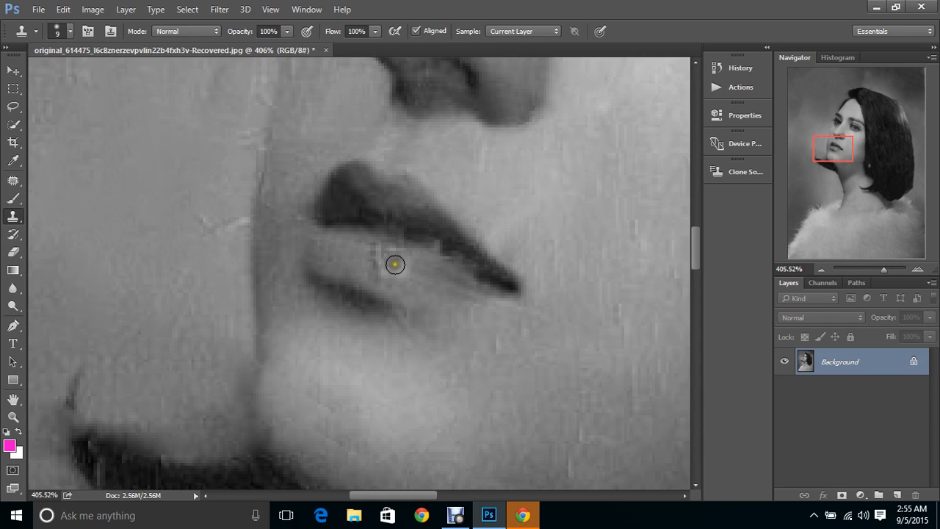
left_click(380, 254)
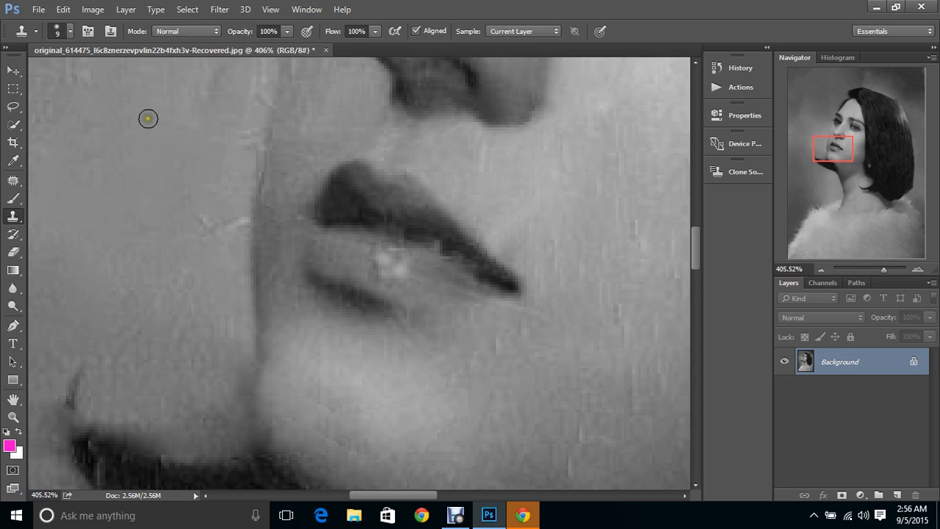
left_click(63, 9)
left_click(88, 34)
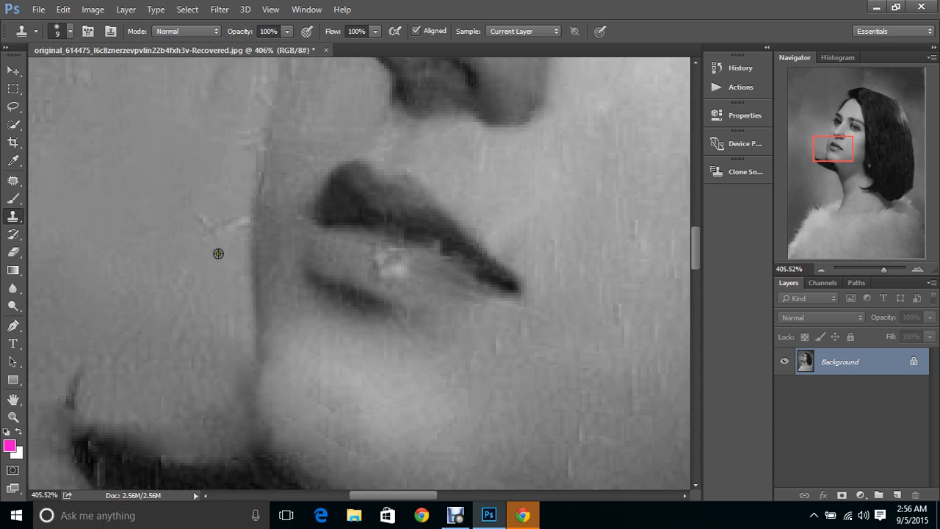
Step: Clone over the white scratch on the background beside the mouth and the small marks on the lower cheek
left_click(219, 253, "alt")
mouse_move(208, 234)
left_mouse_down()
mouse_move(237, 221)
mouse_move(193, 181)
mouse_move(240, 235)
mouse_move(203, 218)
left_mouse_up()
left_click(194, 182, "alt")
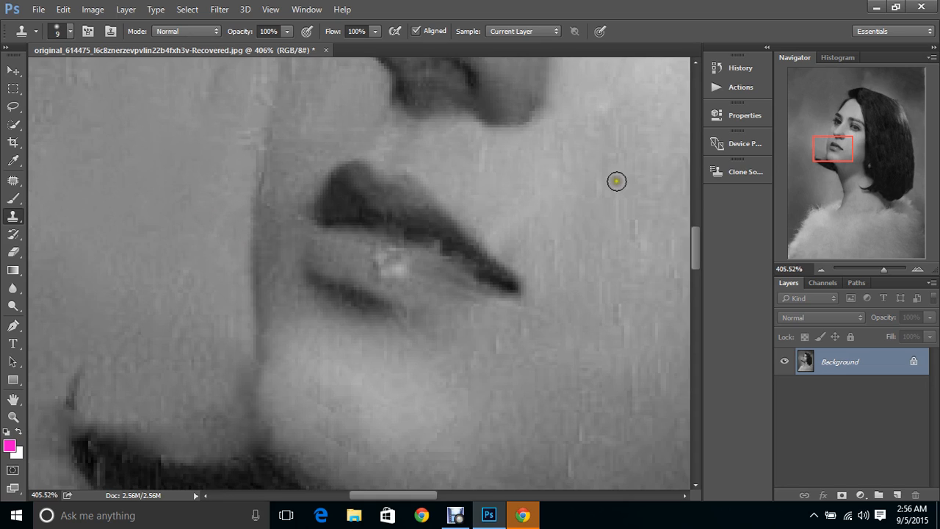
left_click(581, 435)
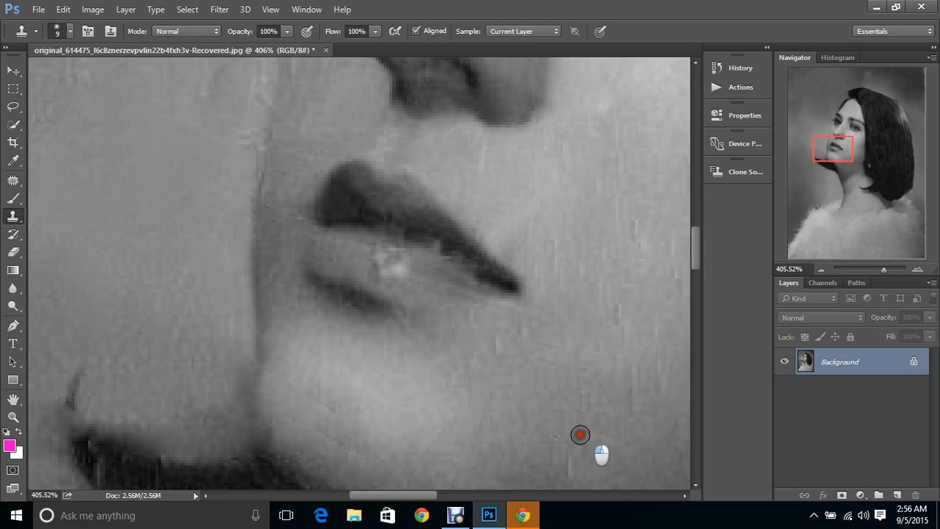
left_click(565, 462, "alt")
left_click_drag(571, 467, 580, 453)
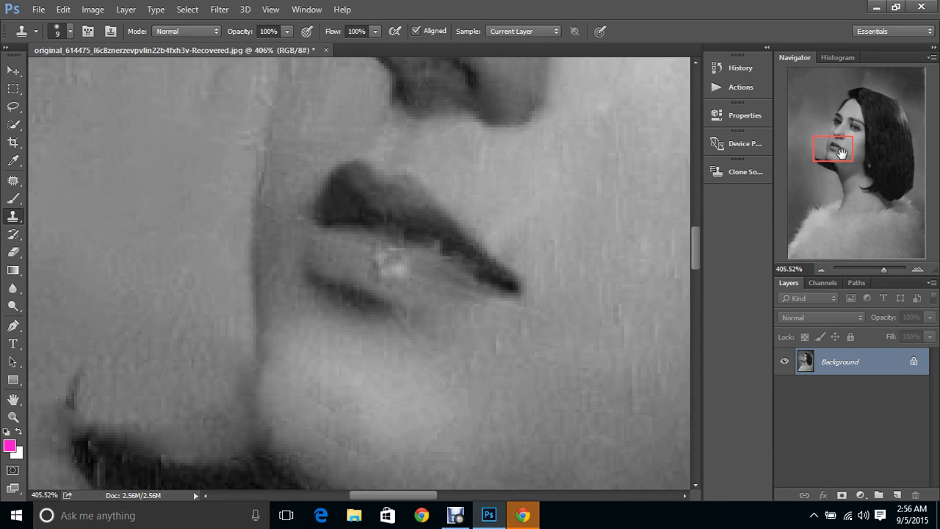
Step: Clone over the vertical white scratches beside the nose, along the far cheek's edge and the adjoining background
left_click_drag(844, 150, 840, 134)
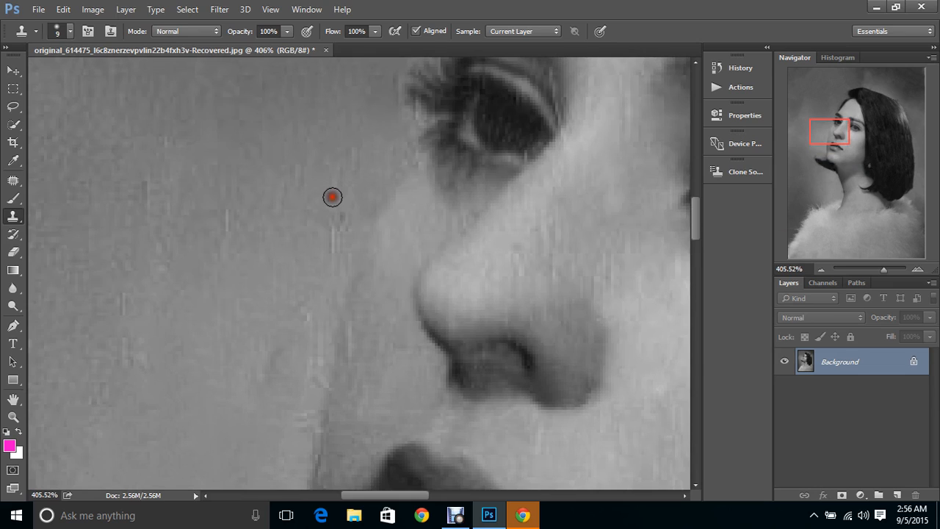
left_click(374, 178, "alt")
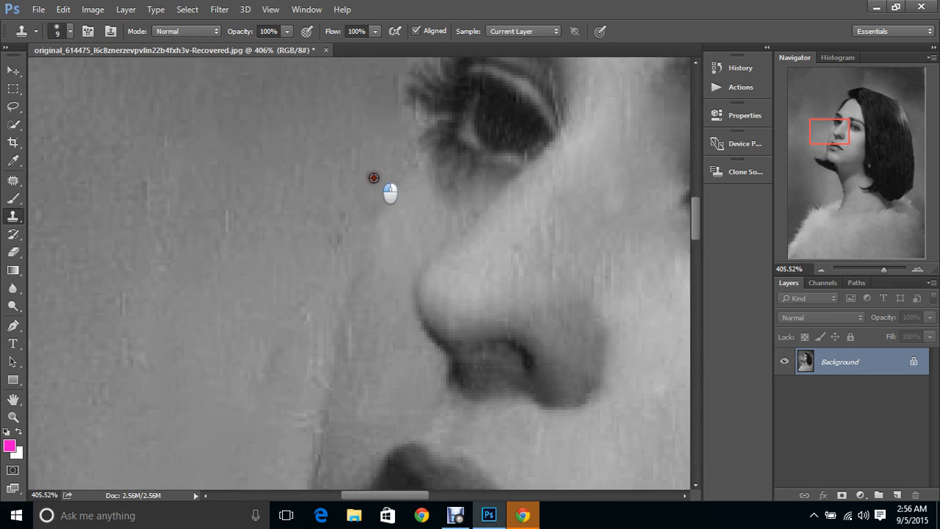
left_click(343, 218)
left_click(335, 240)
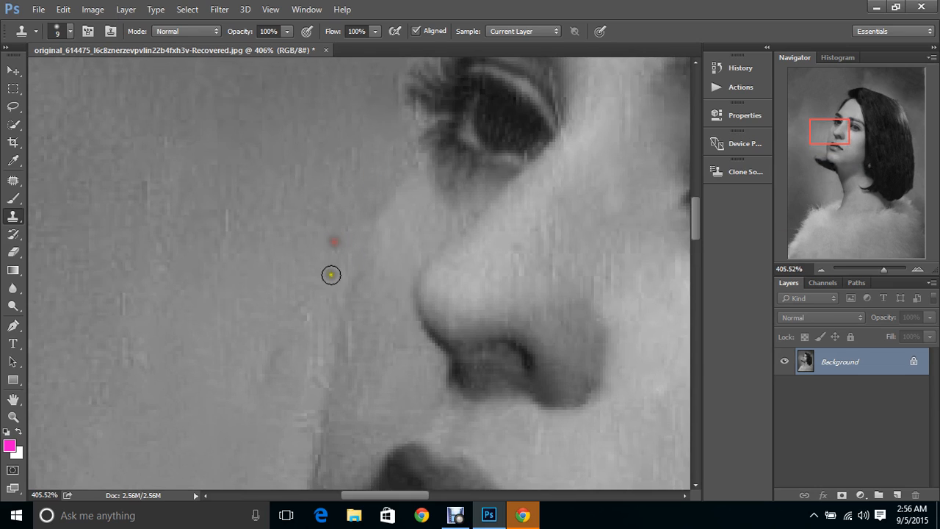
mouse_move(309, 291)
left_mouse_down()
mouse_move(308, 363)
mouse_move(273, 431)
mouse_move(313, 415)
mouse_move(309, 429)
mouse_move(311, 375)
mouse_move(355, 324)
mouse_move(366, 326)
left_mouse_up()
left_click(354, 329)
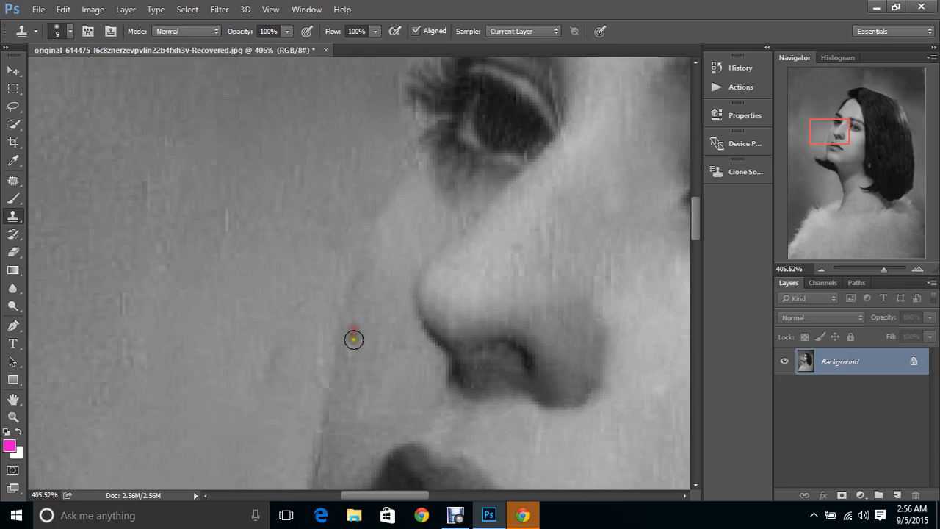
left_click(353, 346)
left_click(353, 355)
left_click(353, 332)
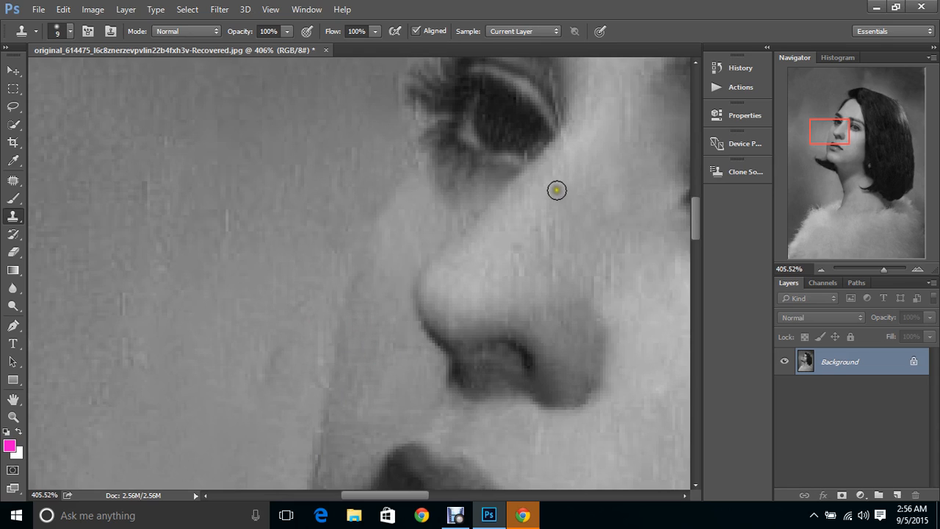
Step: Clone over the light scratch marks around the inner corner and upper lid of the far eye
left_click(554, 146)
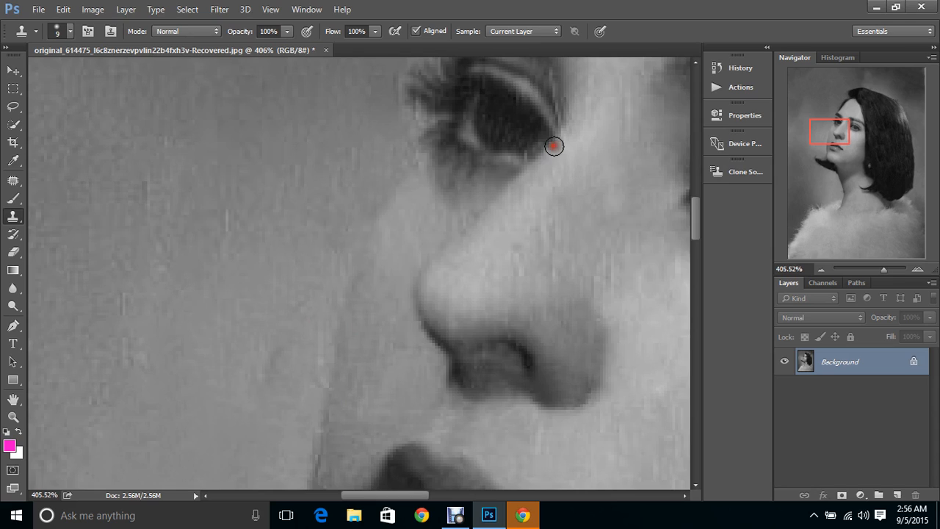
left_click(563, 132)
left_click(562, 94)
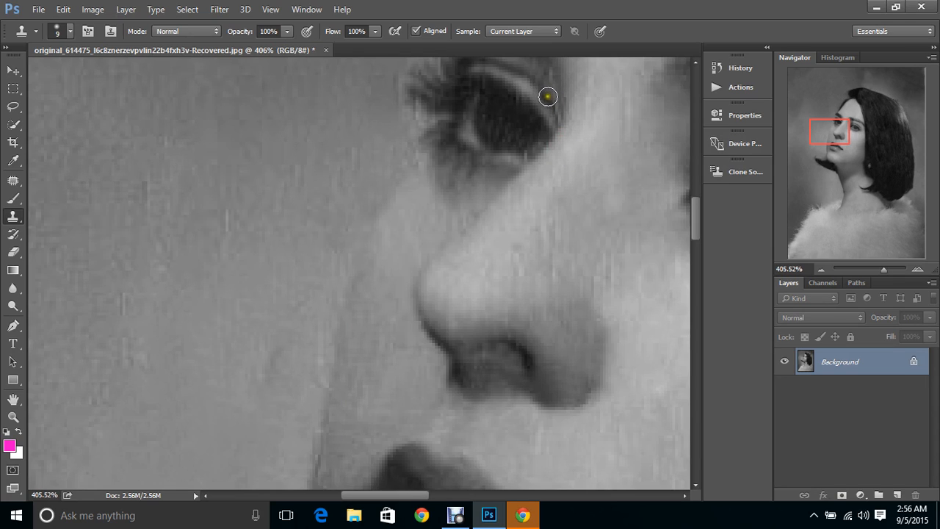
left_click(541, 73)
left_click(553, 98)
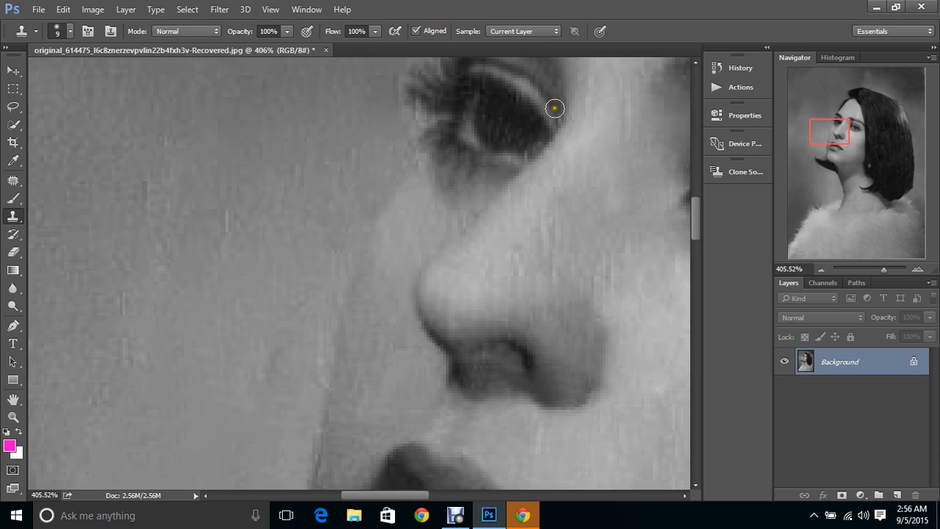
left_click(555, 108)
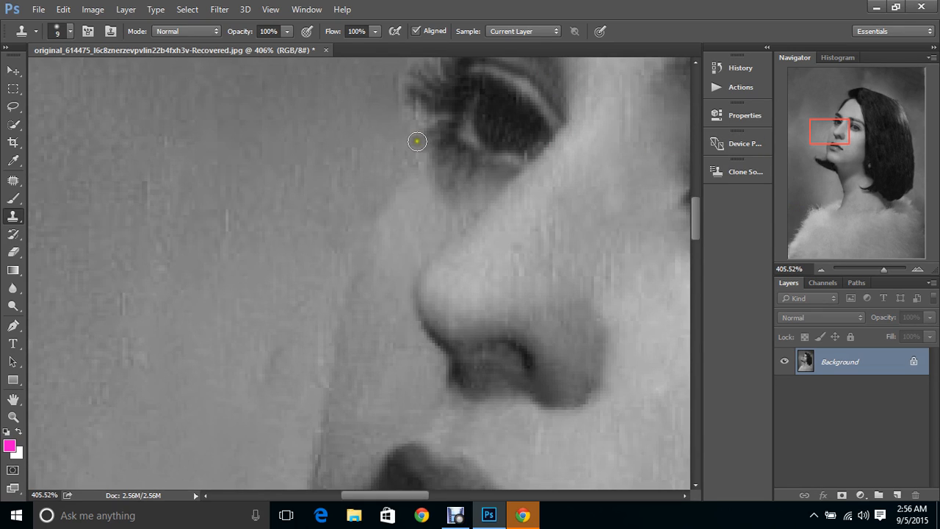
Step: Clone background and skin tone over the light specks around the tips of the far eye's lashes
mouse_move(397, 105)
left_mouse_down()
mouse_move(395, 76)
mouse_move(406, 65)
left_mouse_up()
left_click(395, 87)
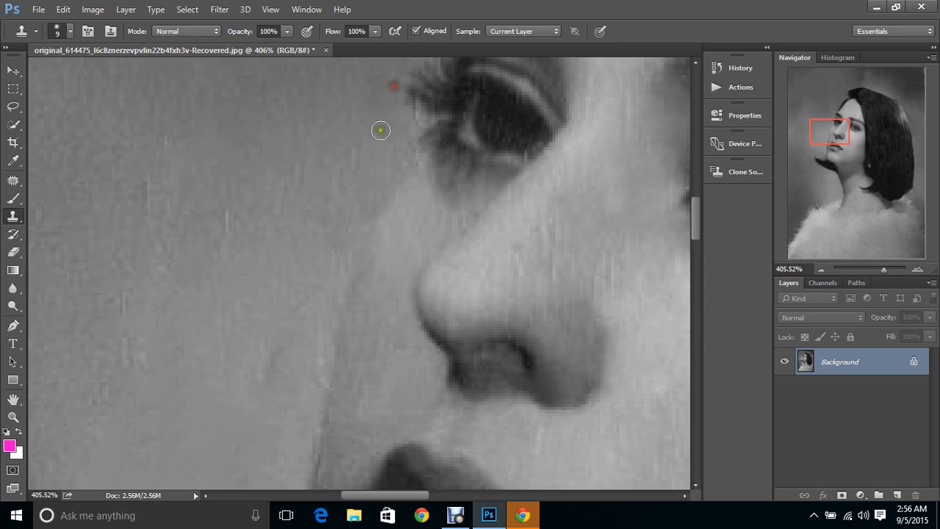
left_click(416, 123)
left_click_drag(415, 123, 405, 115)
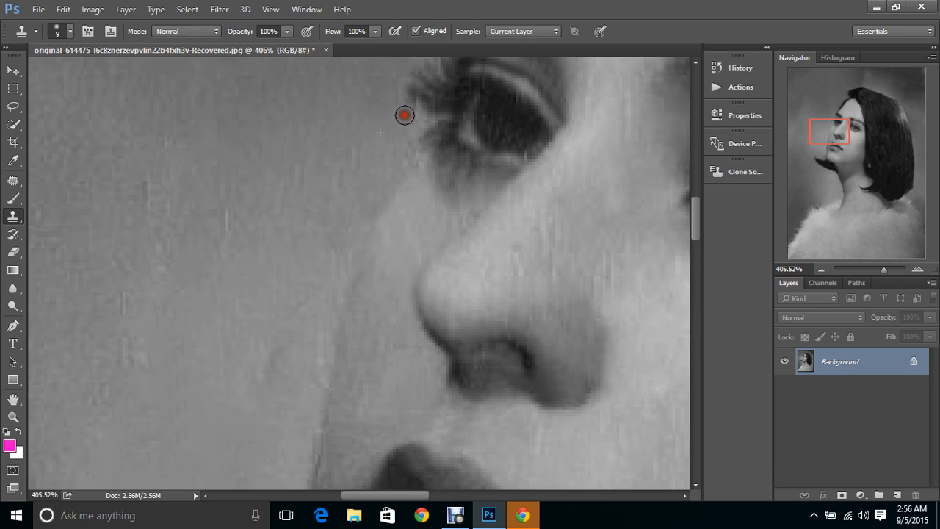
left_click(408, 157)
Step: Clone over the small marks on the background just beside the far cheek
left_click_drag(883, 268, 869, 269)
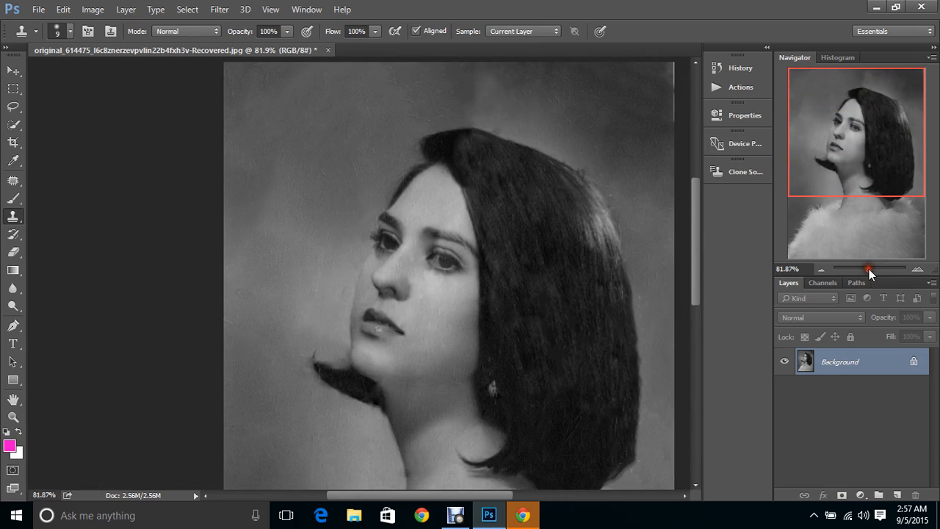
left_click(335, 299)
left_click(342, 291)
Step: Try cloning over the mark at the hair's outer edge and undo the dab
left_click(623, 175, "alt")
left_click(620, 190)
left_click(64, 9)
left_click(90, 36)
left_click_drag(864, 270, 873, 268)
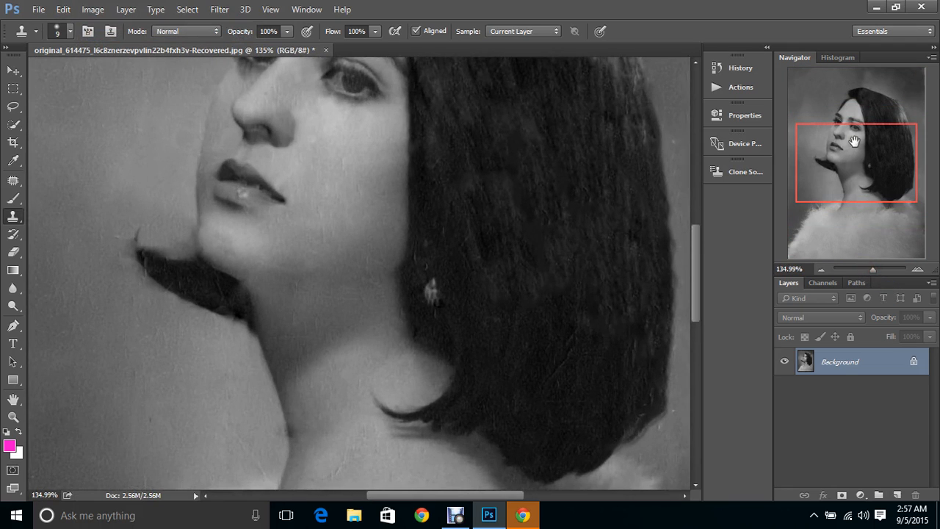
Step: Set the Clone Stamp brush size to 26 px and dab the background beside the chin
left_click_drag(855, 141, 855, 121)
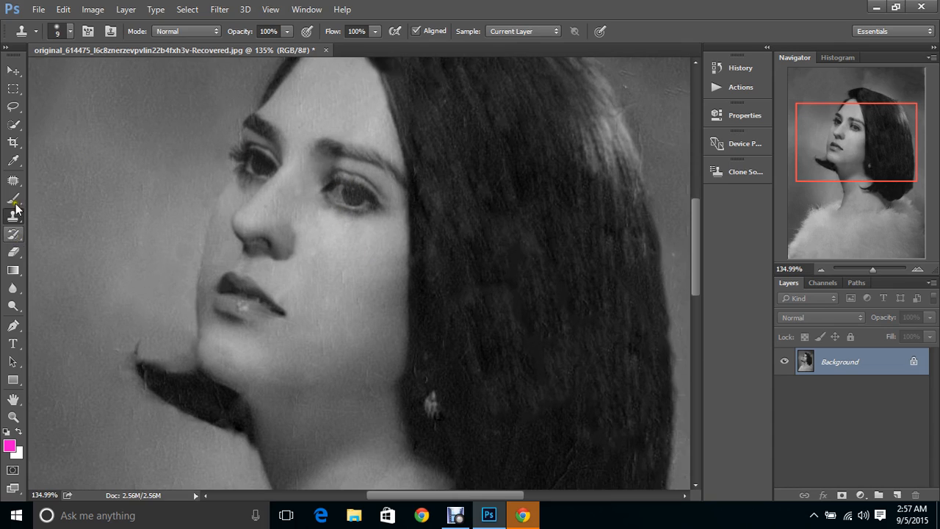
left_click(70, 32)
left_click_drag(78, 72, 87, 72)
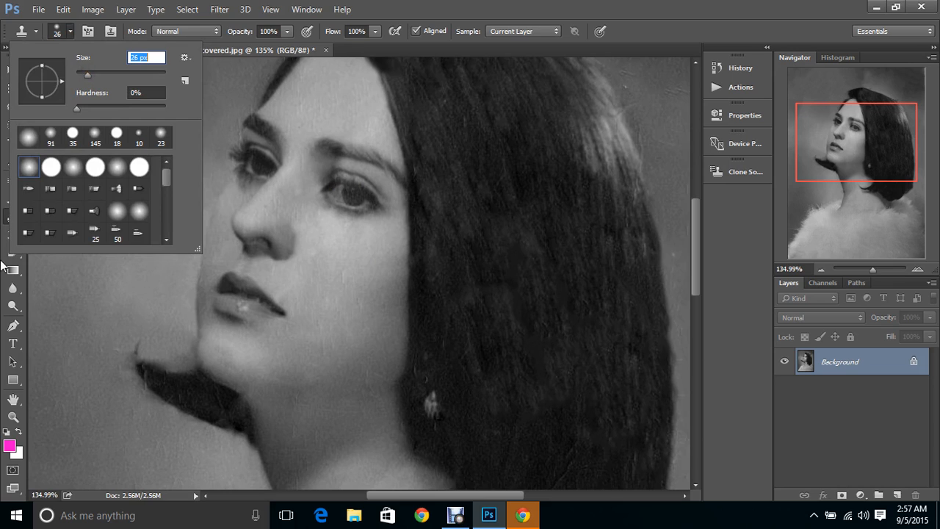
left_click(105, 313)
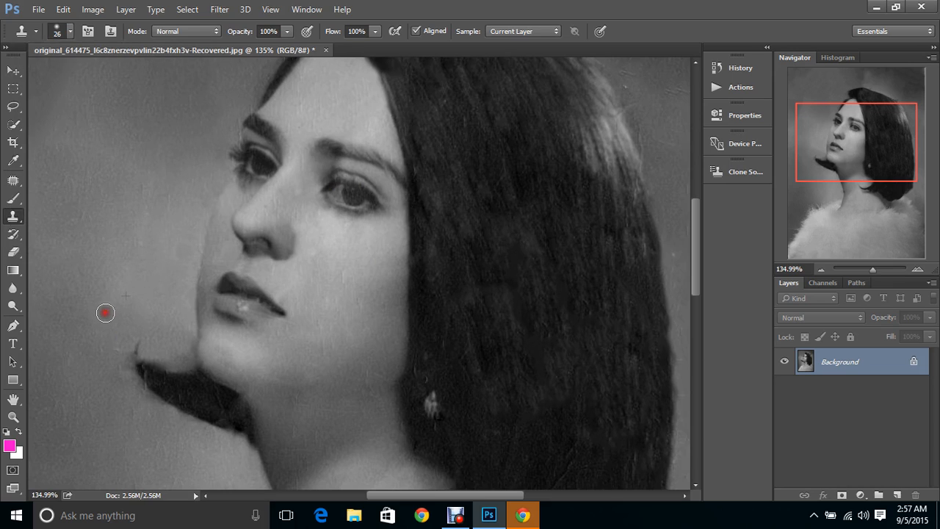
left_click(17, 221, "alt")
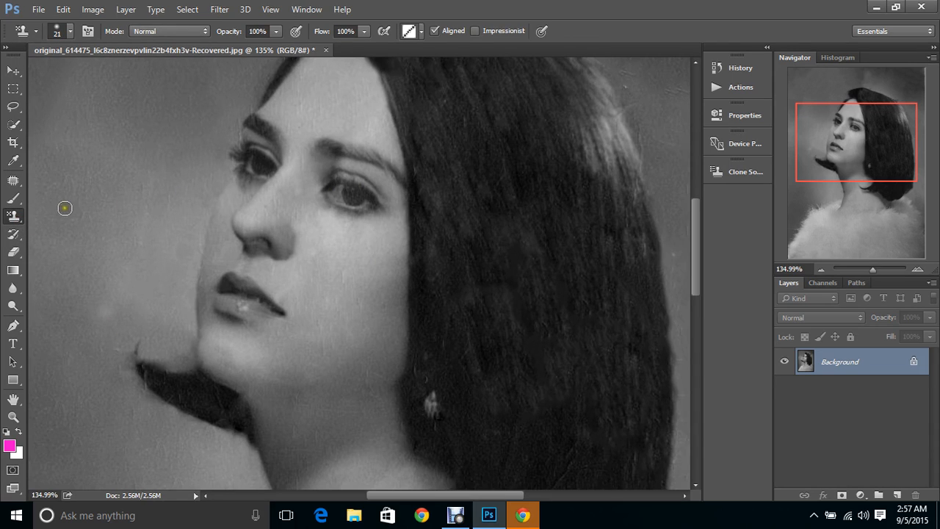
right_click(23, 215)
left_click(88, 215)
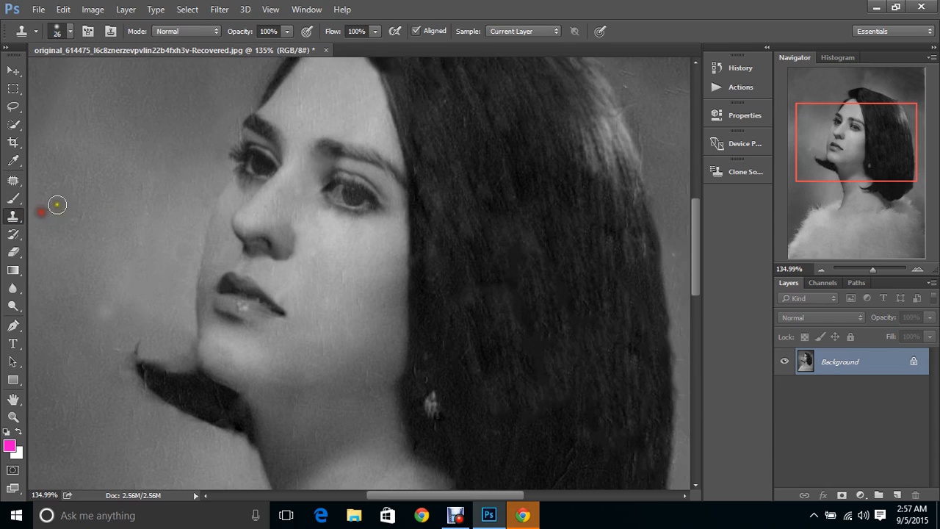
Step: Clone along the near eyebrow out to its tail at the hairline to even out its tone and edge
left_click(361, 187, "alt")
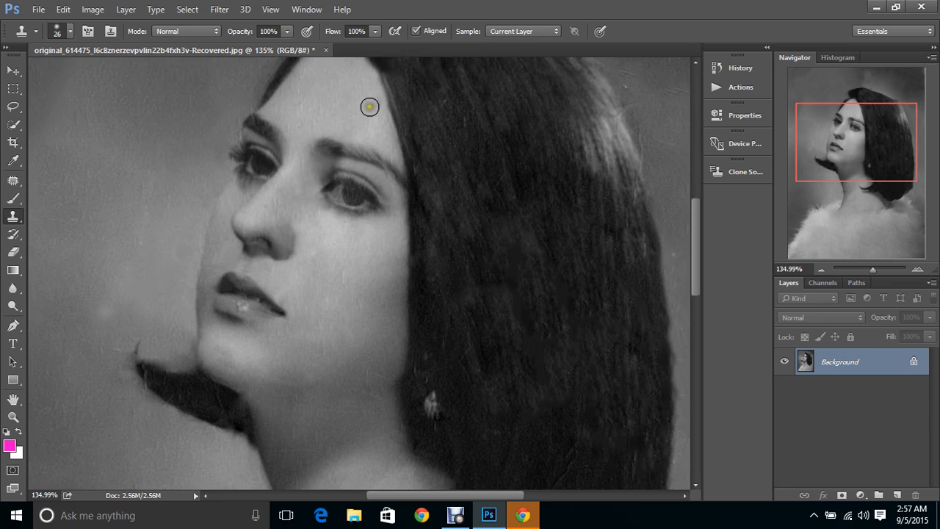
left_click(330, 144)
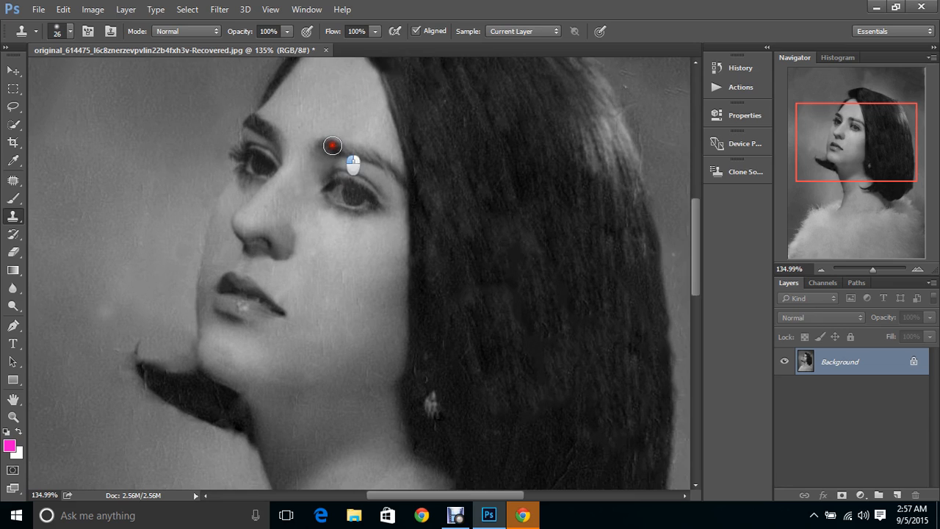
left_click_drag(347, 149, 384, 160)
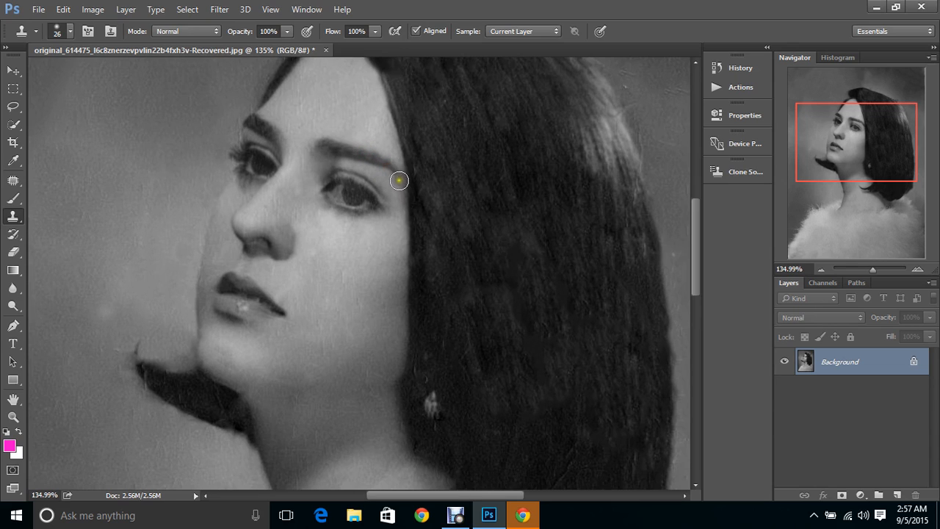
left_click_drag(398, 180, 397, 172)
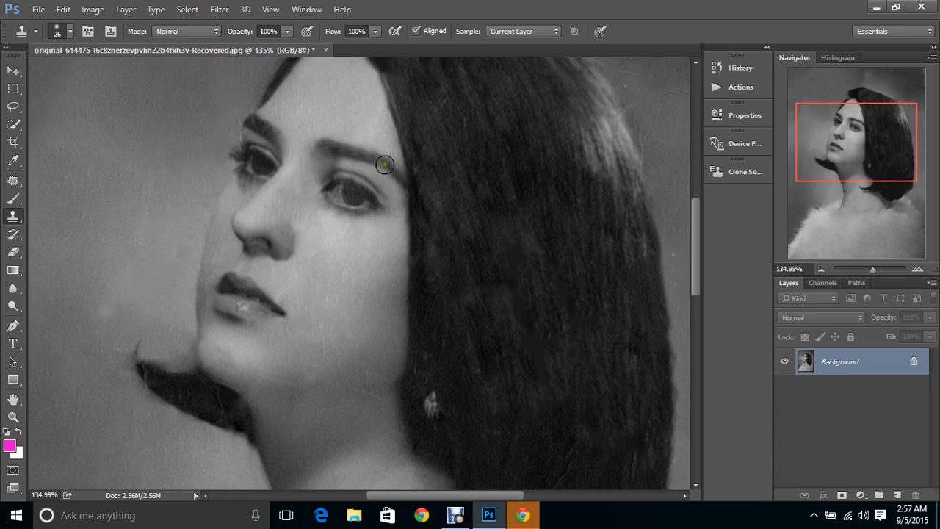
left_click_drag(384, 168, 402, 181)
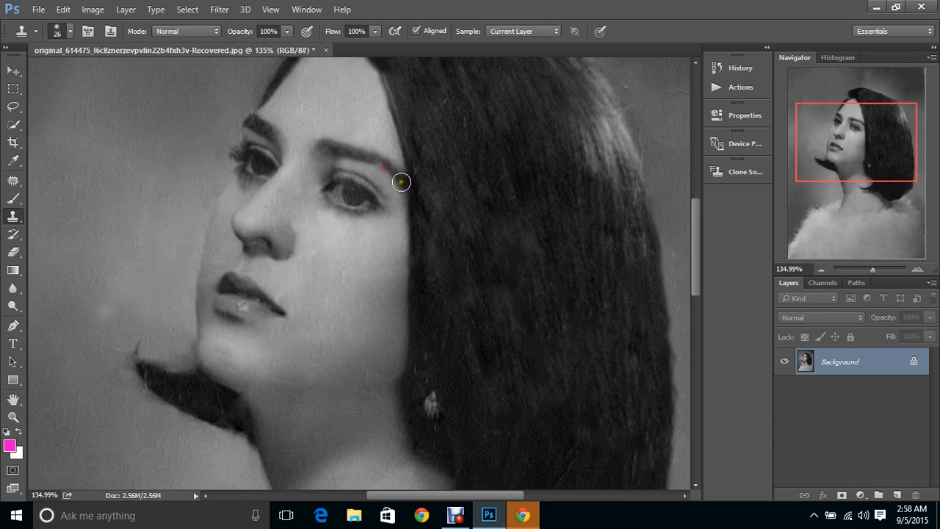
left_click(369, 159, "alt")
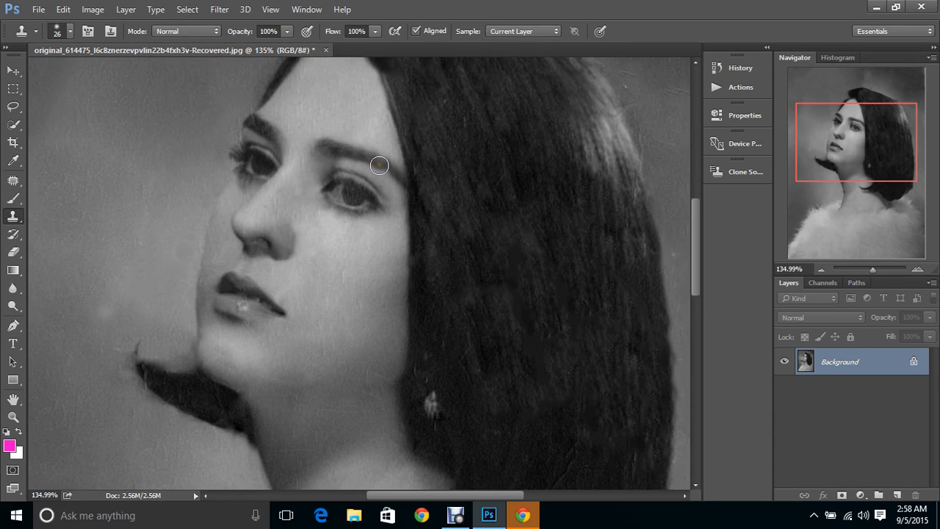
left_click_drag(382, 167, 414, 204)
Step: Clone background over the thin stray strand at the tip of the hair flick beside the chin
left_click(161, 385)
mouse_move(161, 385)
left_mouse_down()
mouse_move(133, 365)
mouse_move(135, 330)
mouse_move(137, 348)
mouse_move(121, 359)
mouse_move(168, 355)
mouse_move(174, 365)
mouse_move(183, 358)
mouse_move(185, 345)
mouse_move(157, 359)
mouse_move(151, 342)
left_mouse_up()
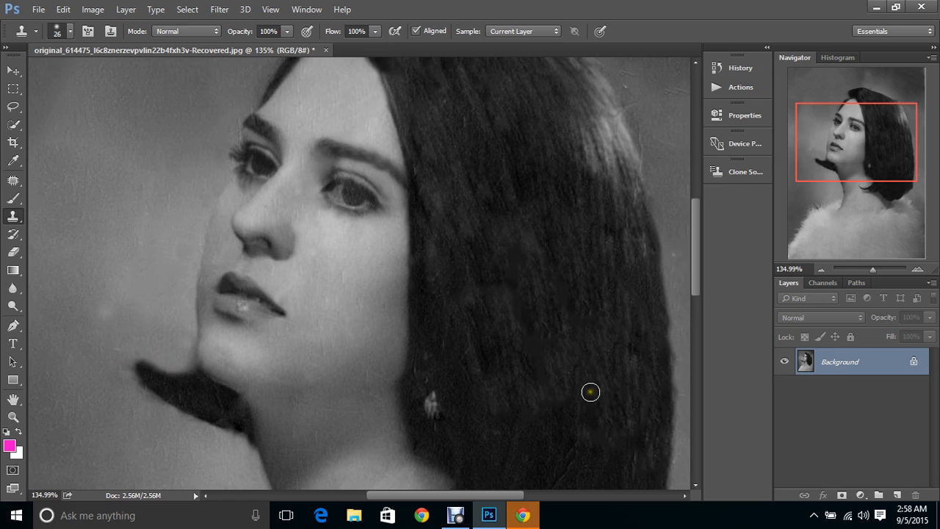
Step: Clone clean skin over the faint marks on the near cheek, from below the eye down to the jaw
left_click_drag(847, 130, 857, 123)
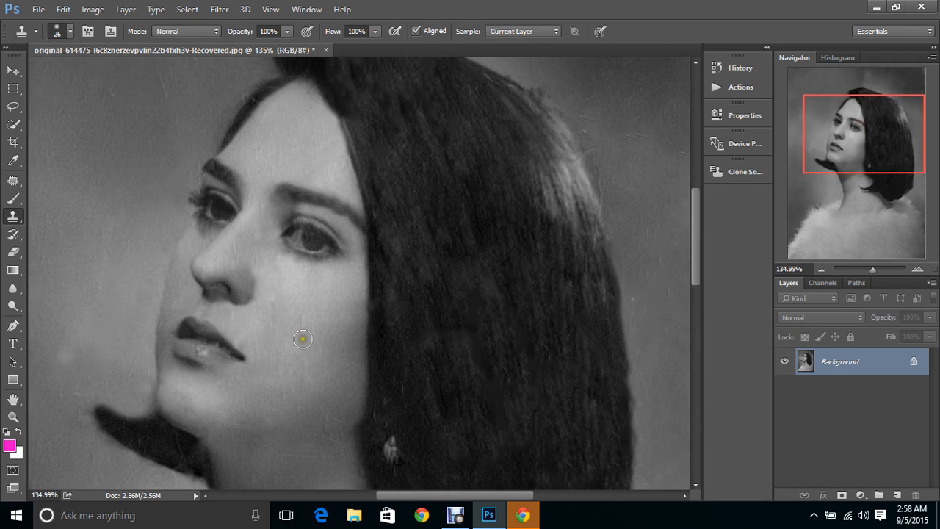
left_click(317, 323, "alt")
left_click(306, 320)
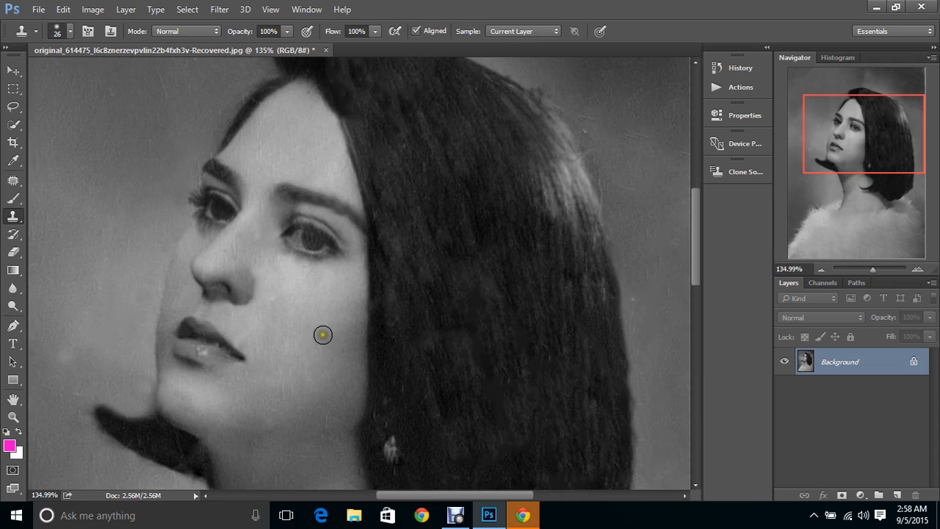
left_click(319, 344)
left_click(300, 381)
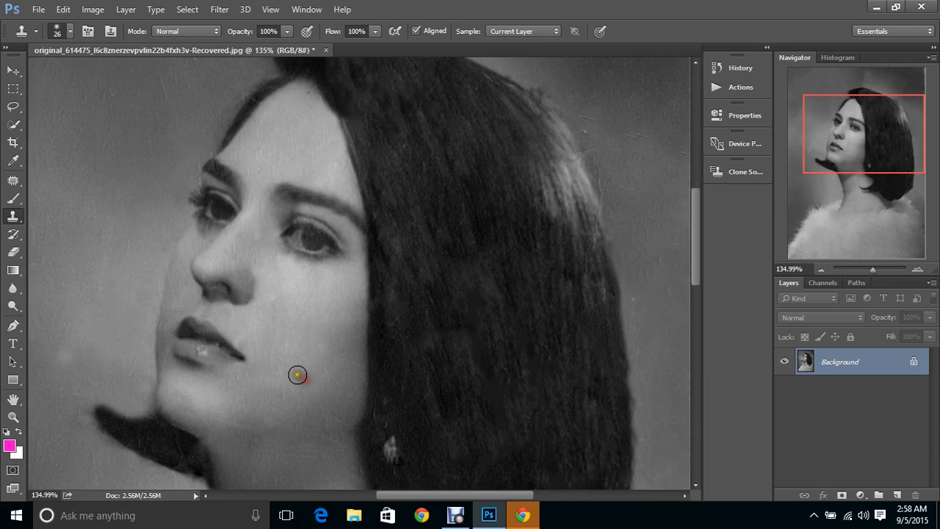
left_click(294, 377)
left_click(295, 389)
left_click(301, 389, "alt")
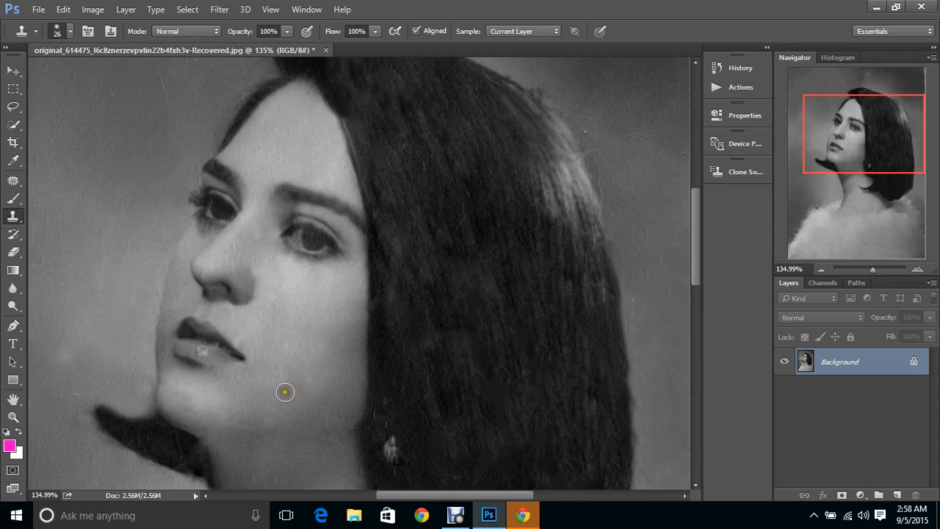
left_click(277, 365)
left_click(301, 346)
Step: Clone over the small marks around the forehead hairline and far eyebrow, and under the near eye
left_click(254, 94)
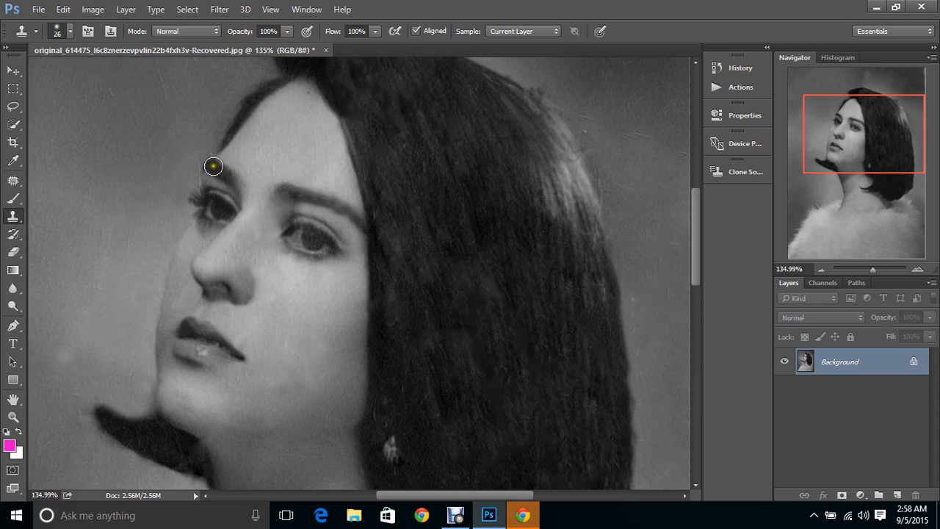
left_click_drag(213, 164, 228, 170)
left_click(207, 180)
left_click(301, 254)
left_click(295, 252)
Step: Start a Smart Blur on the whole portrait with a radius of 3.0 and a threshold of 3.7
left_click_drag(875, 270, 864, 271)
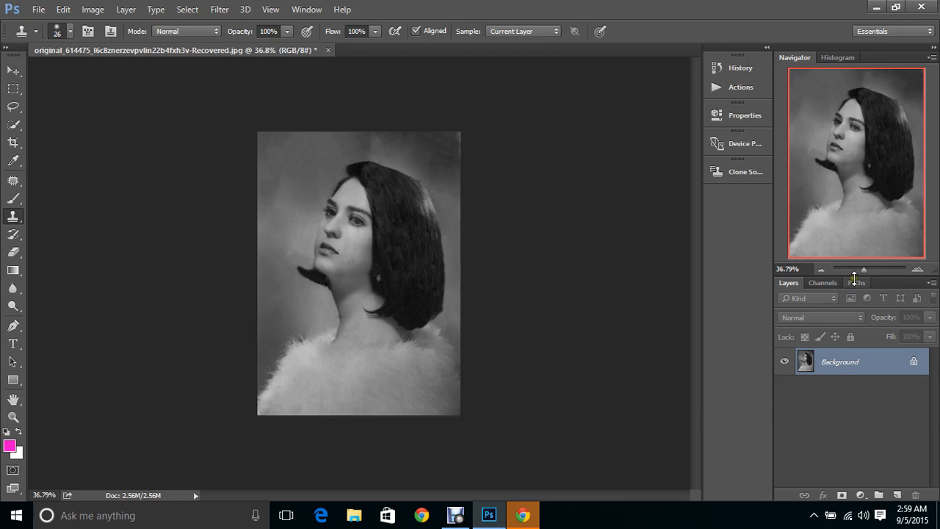
left_click_drag(867, 269, 867, 270)
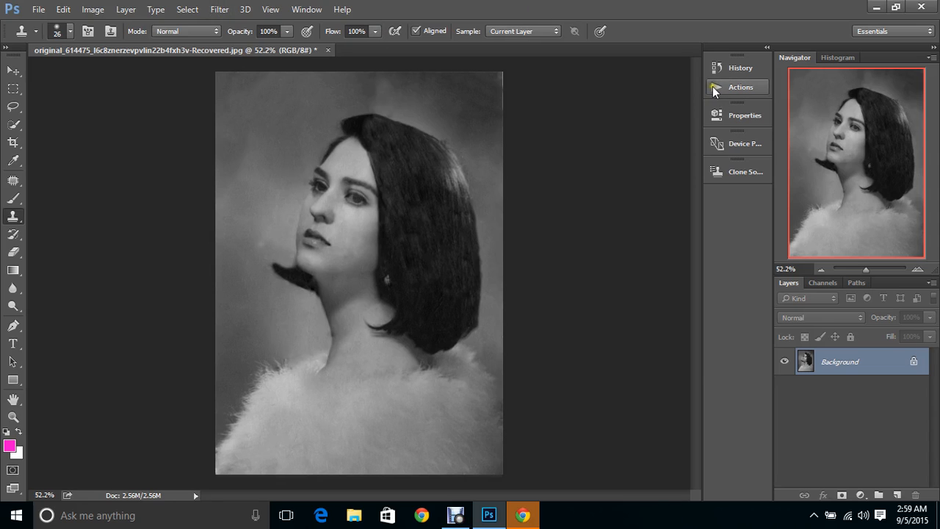
left_click(219, 9)
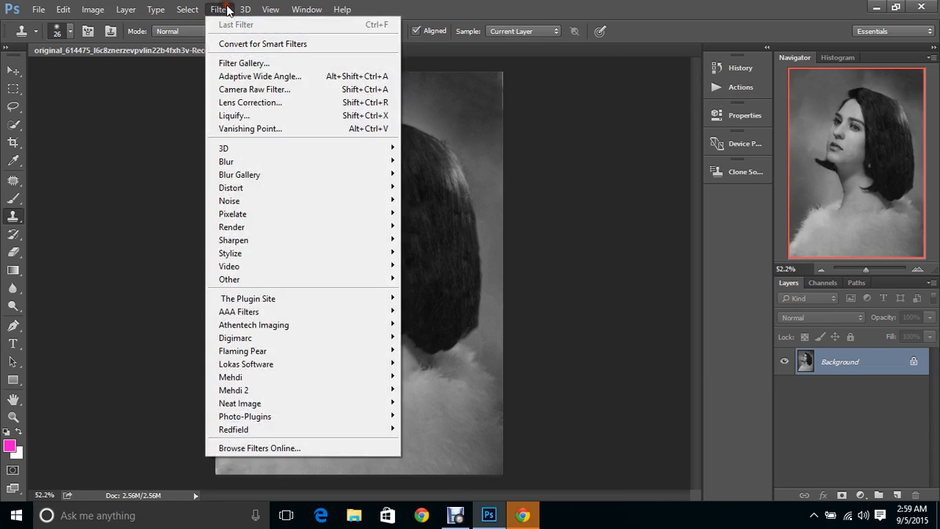
mouse_move(260, 162)
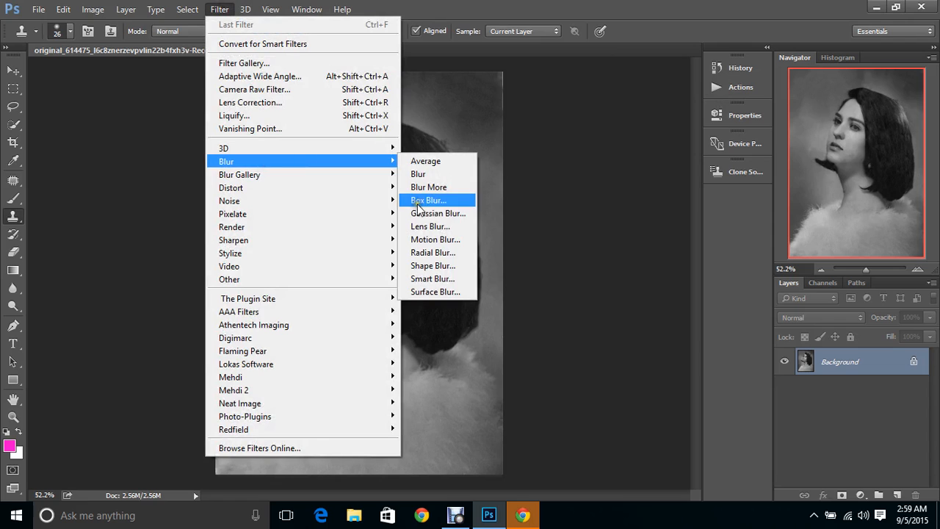
left_click(432, 279)
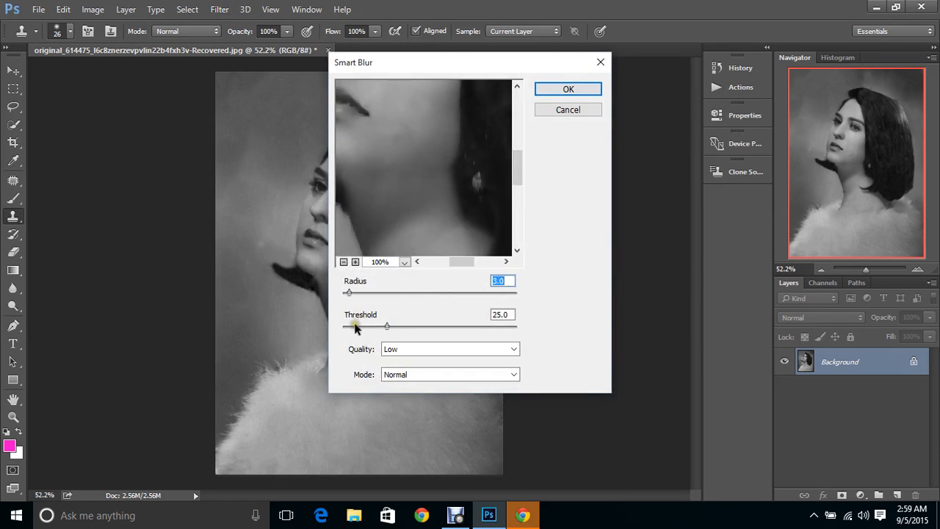
left_click(355, 326)
left_click_drag(355, 327, 351, 327)
left_click(416, 261)
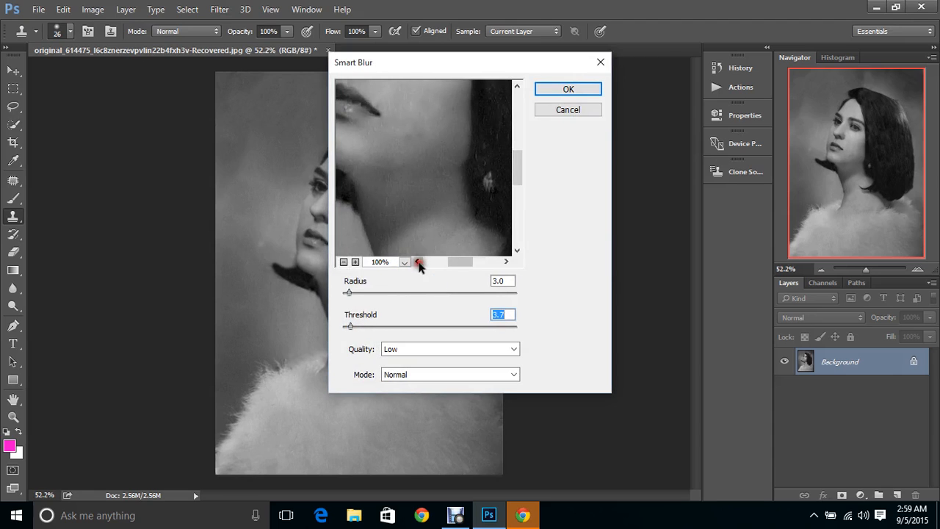
Step: Fine-tune the Smart Blur threshold against a 33.3% preview of the portrait and apply the filter
left_click(343, 262)
left_click(343, 261)
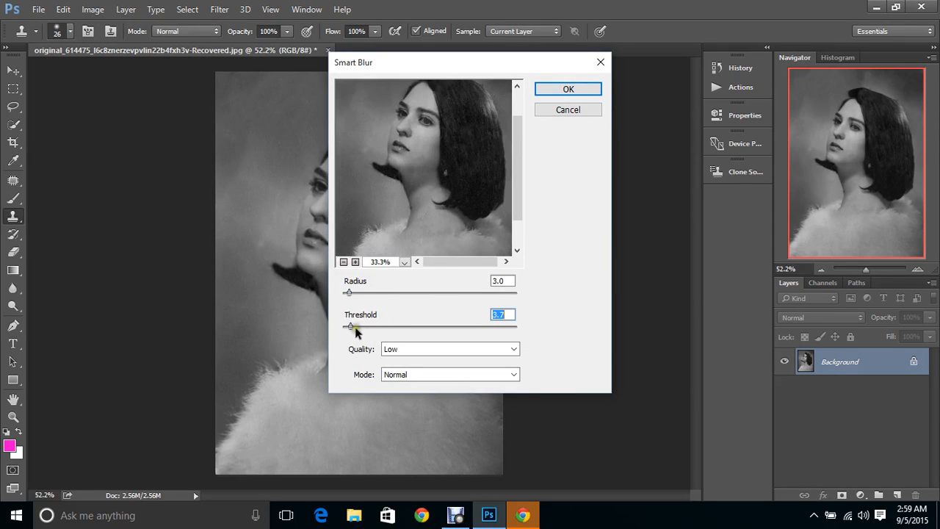
left_click(355, 327)
left_click(359, 327)
left_click(352, 328)
left_click(567, 90)
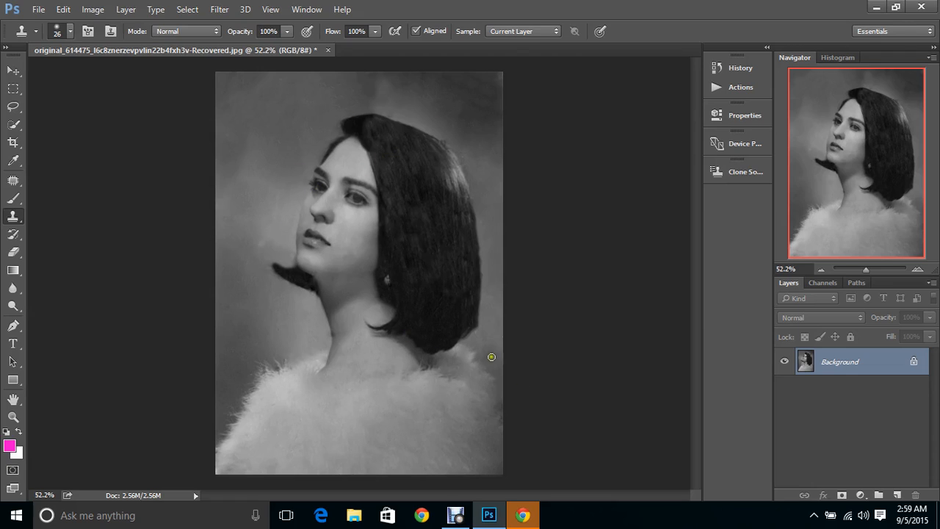
Step: Try patching the background above the hair with the Patch tool in Content-Aware mode
right_click(14, 180)
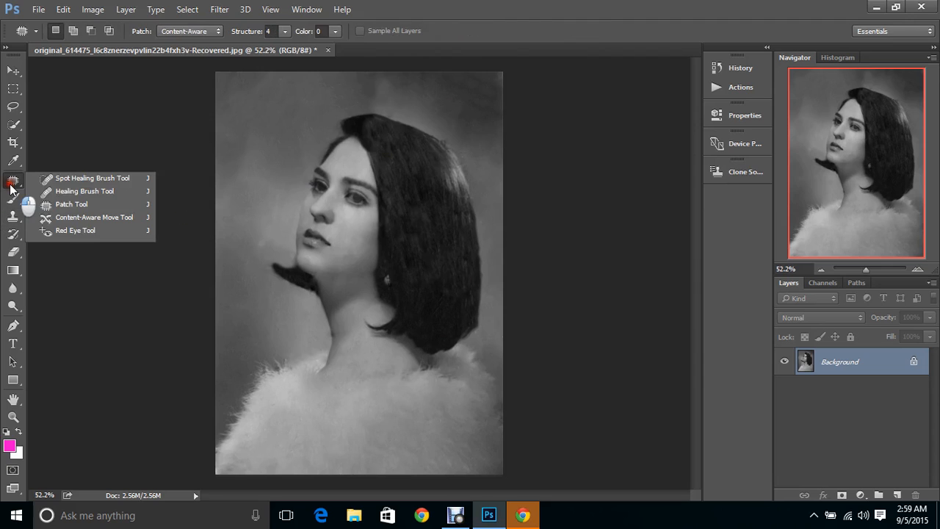
left_click(100, 192)
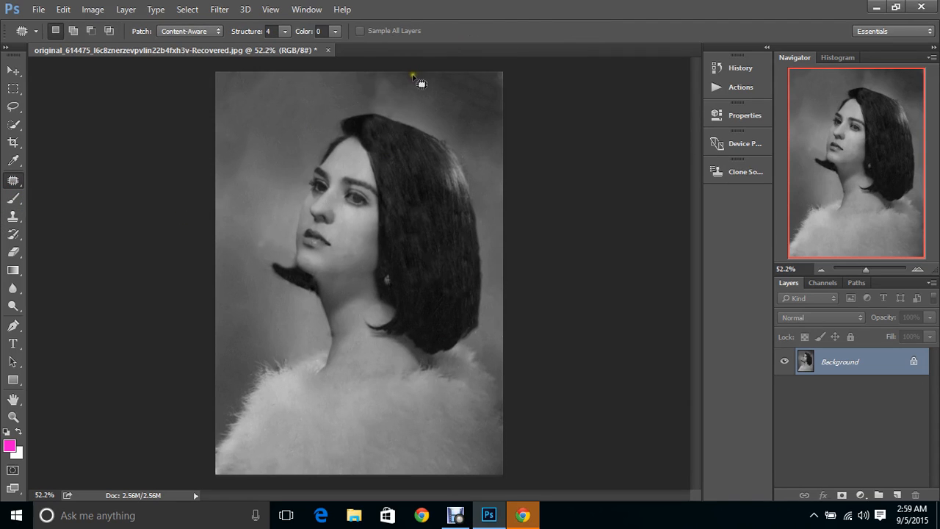
mouse_move(412, 77)
left_mouse_down()
mouse_move(369, 86)
mouse_move(375, 110)
mouse_move(420, 111)
mouse_move(408, 76)
mouse_move(401, 94)
mouse_move(472, 96)
mouse_move(446, 91)
mouse_move(420, 116)
mouse_move(370, 91)
mouse_move(394, 83)
mouse_move(440, 92)
mouse_move(449, 103)
mouse_move(335, 107)
left_mouse_up()
left_click(445, 92)
left_click(456, 101)
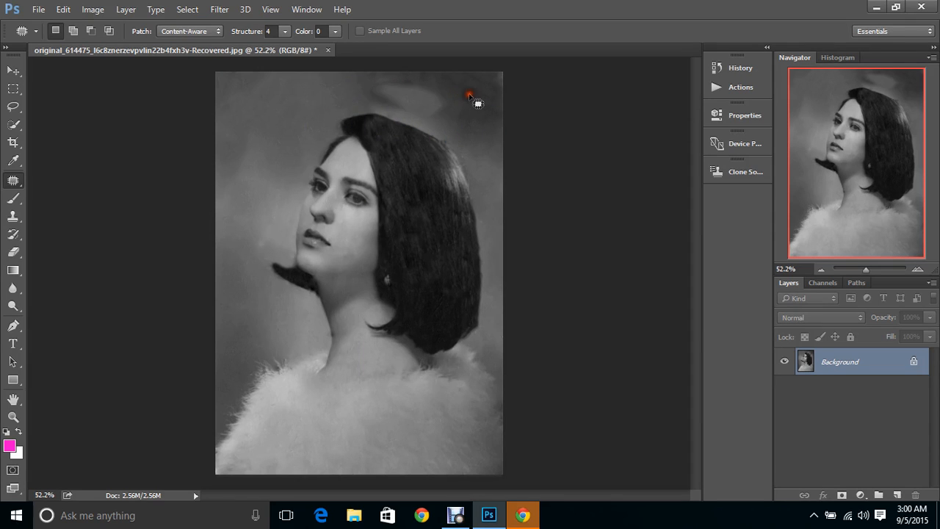
mouse_move(456, 108)
left_mouse_down()
mouse_move(393, 109)
mouse_move(376, 96)
mouse_move(377, 79)
mouse_move(455, 107)
left_mouse_up()
Step: Switch the Patch tool to Normal mode and patch the background above the hair and the light mark in the photo's upper-right corner
left_click(218, 31)
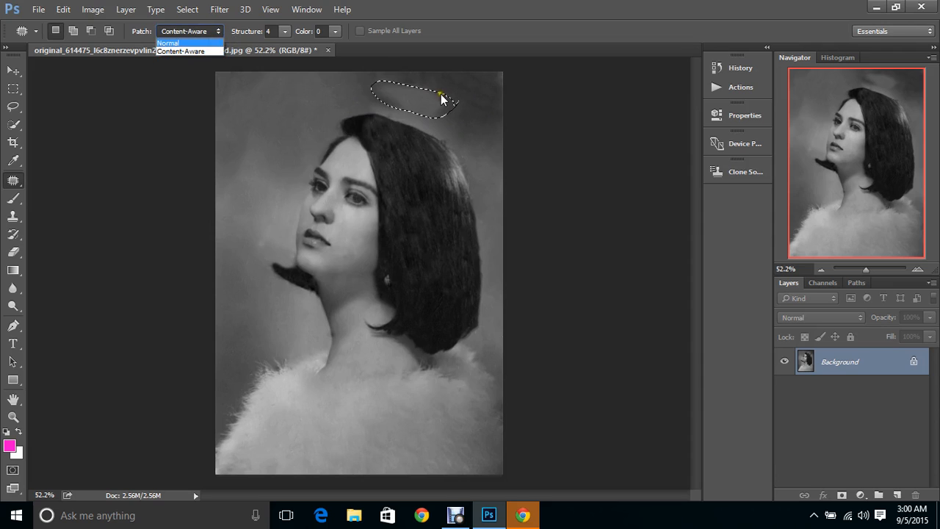
left_click(189, 43)
left_click_drag(441, 106, 321, 96)
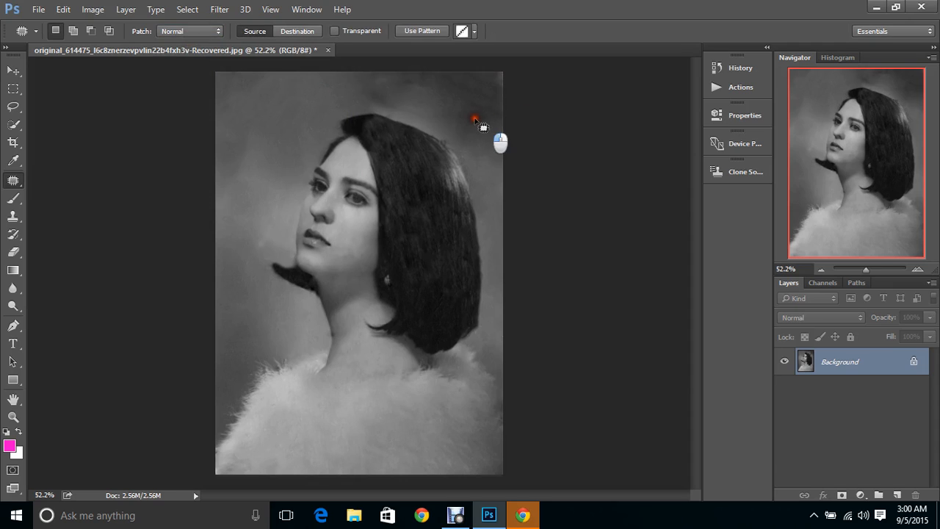
mouse_move(451, 115)
left_mouse_down()
mouse_move(382, 109)
mouse_move(365, 97)
mouse_move(380, 77)
mouse_move(414, 83)
mouse_move(433, 111)
mouse_move(316, 102)
left_mouse_up()
left_click(479, 104)
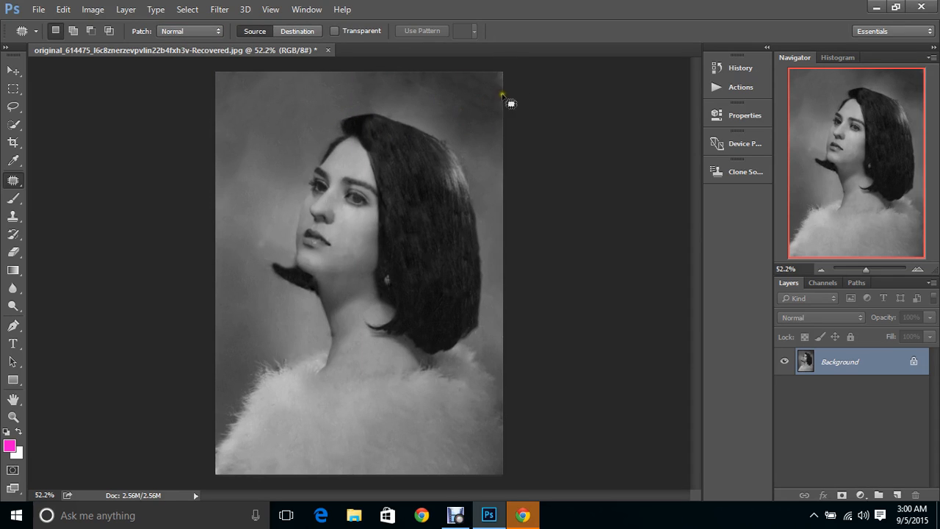
mouse_move(502, 94)
left_mouse_down()
mouse_move(490, 73)
mouse_move(502, 70)
mouse_move(508, 93)
mouse_move(476, 97)
left_mouse_up()
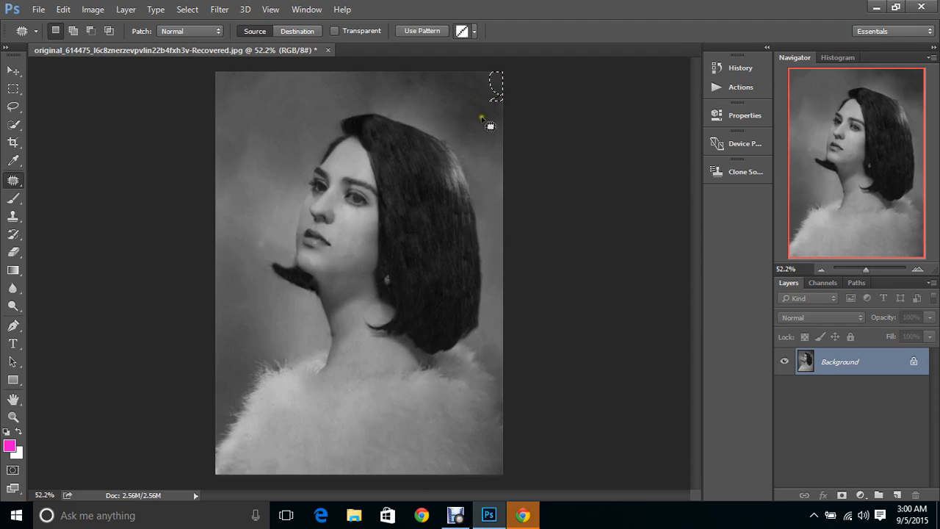
left_click(486, 124)
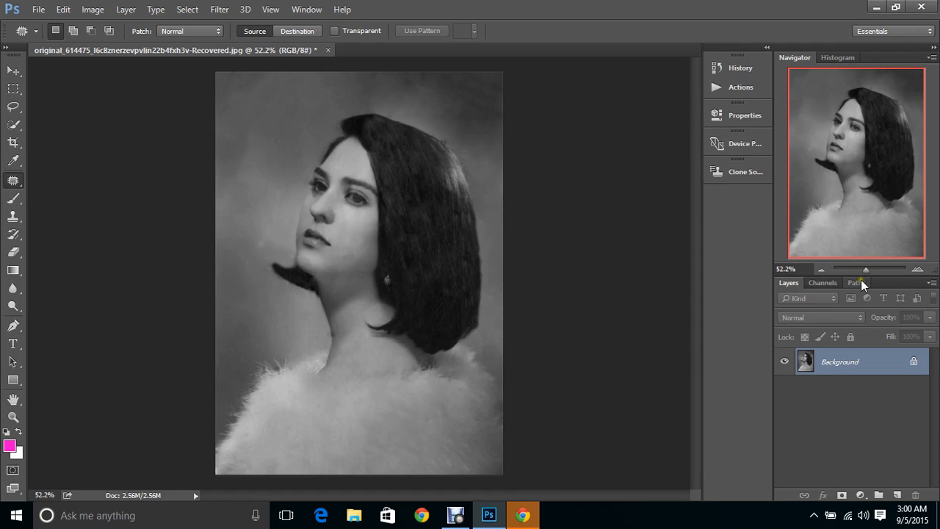
Step: Retouch small blemishes on the neck edge and upper chest with the Spot Healing Brush in Content-Aware mode
left_click_drag(867, 270, 871, 270)
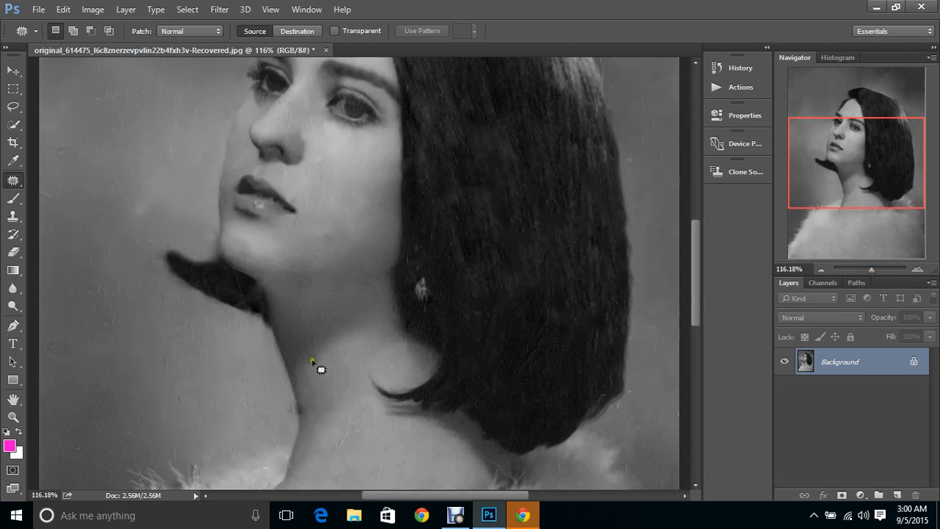
left_click(24, 189)
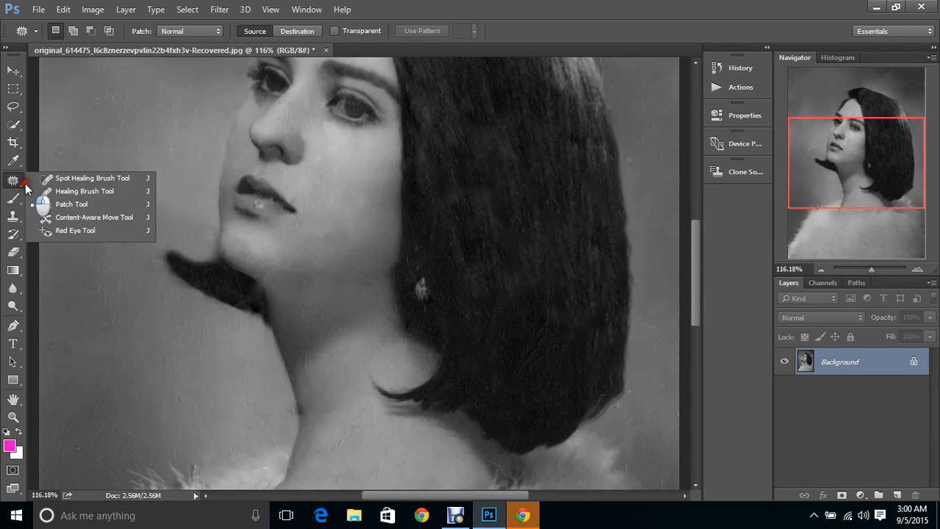
left_click(48, 179)
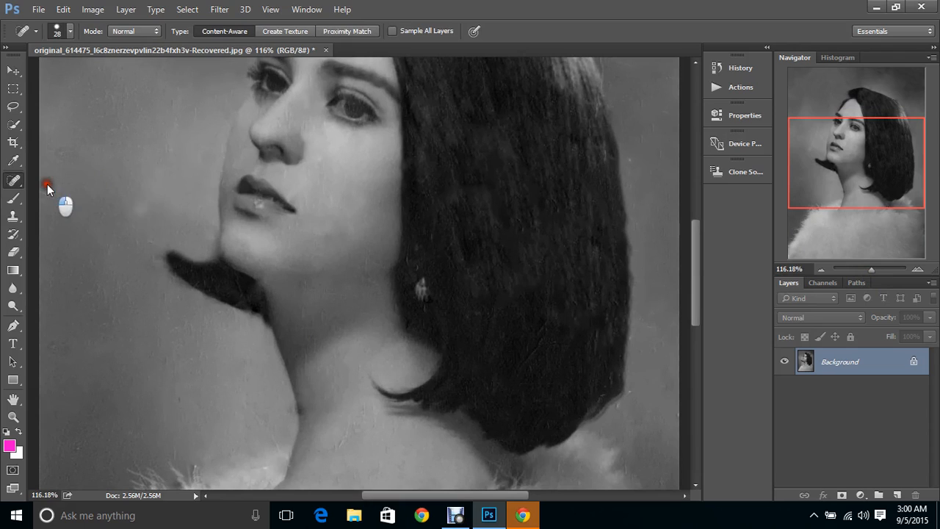
left_click(286, 410)
left_click(311, 410)
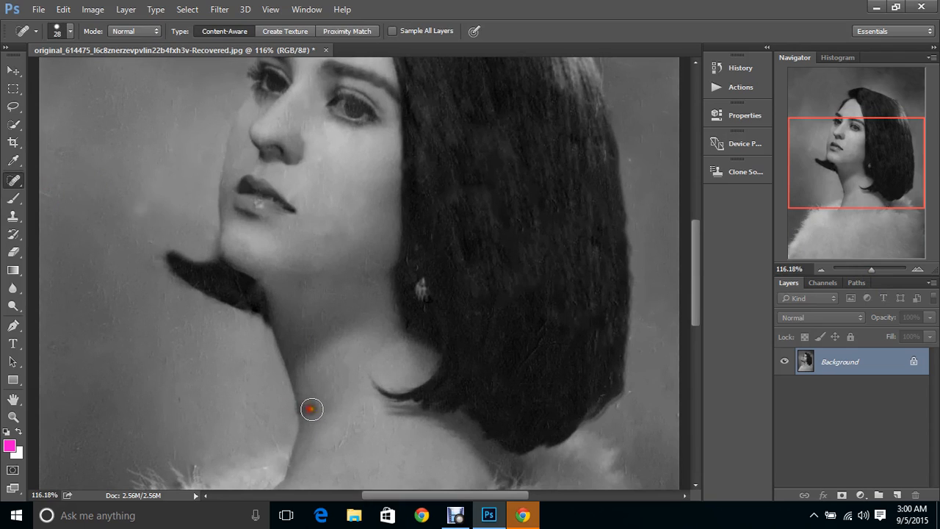
left_click(350, 430)
left_click(368, 398)
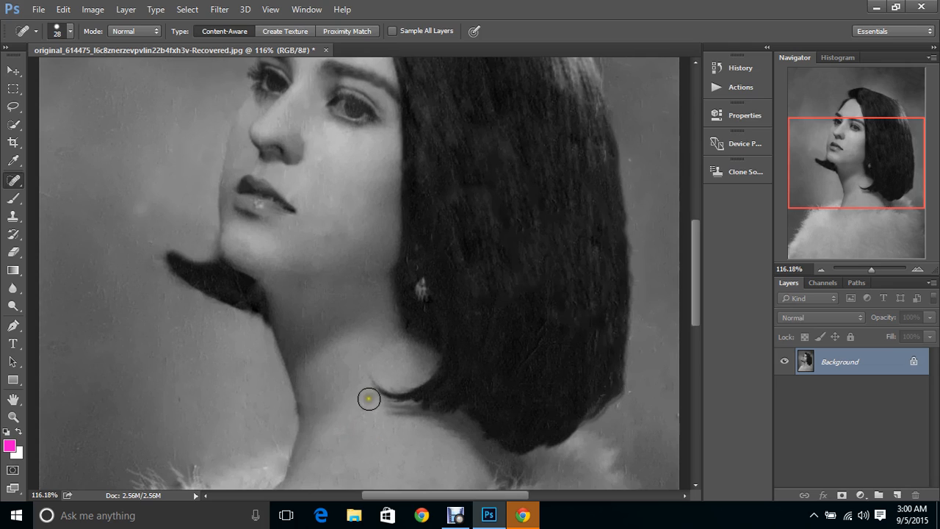
left_click(306, 406)
Step: Clean up the neck's edge against the background with the Clone Stamp, sampling from the adjoining neck outline
left_click(12, 216)
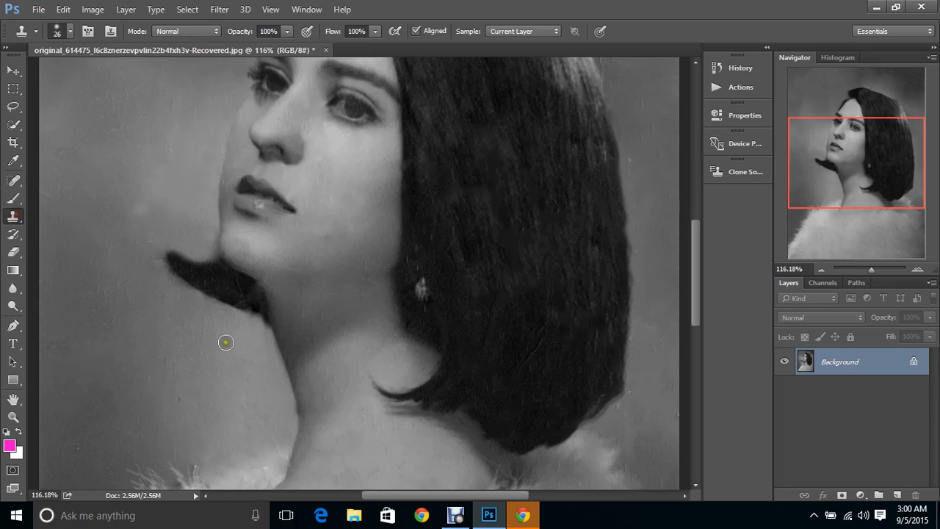
left_click(292, 393, "alt")
left_click(296, 390)
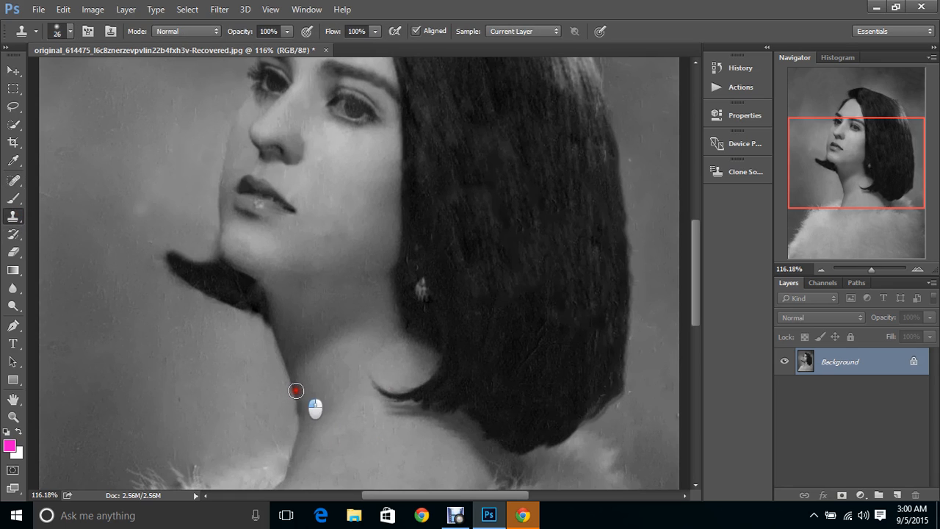
left_click(299, 408)
left_click_drag(868, 271, 864, 271)
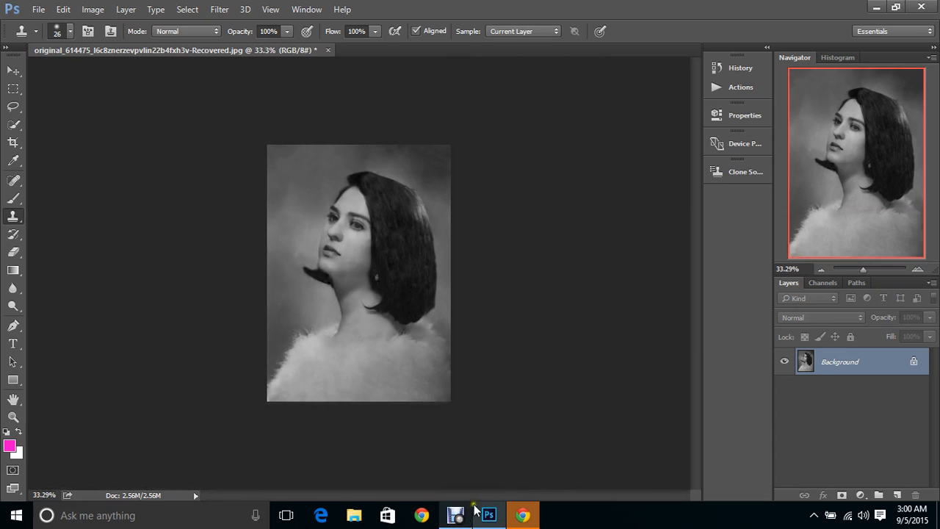
mouse_move(498, 516)
mouse_move(463, 517)
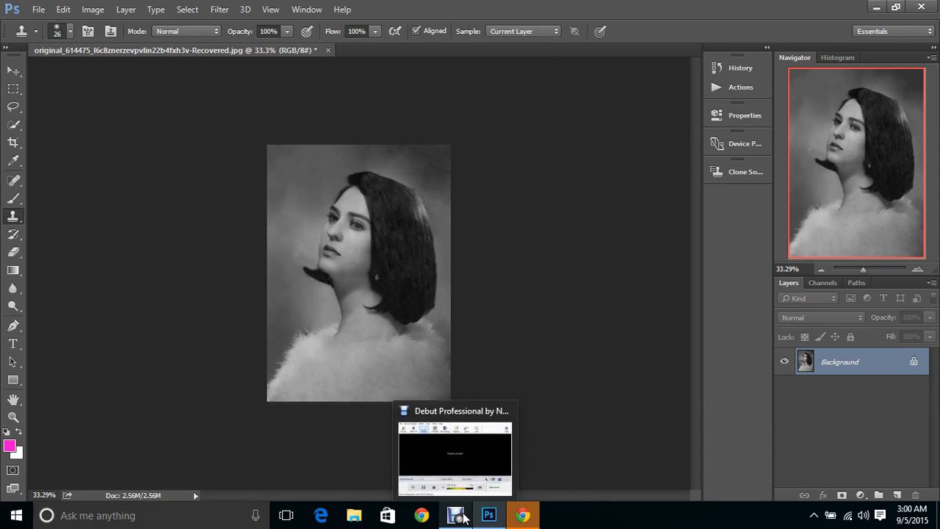
left_click(463, 517)
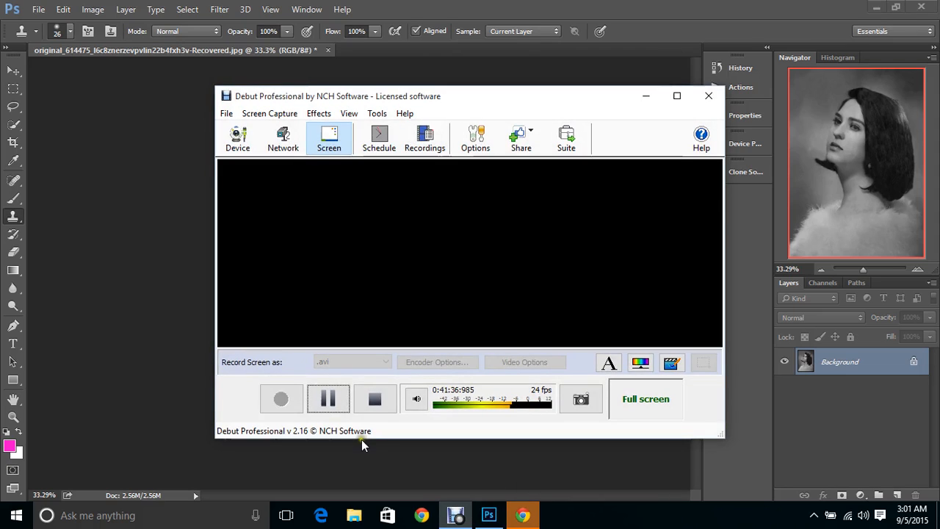